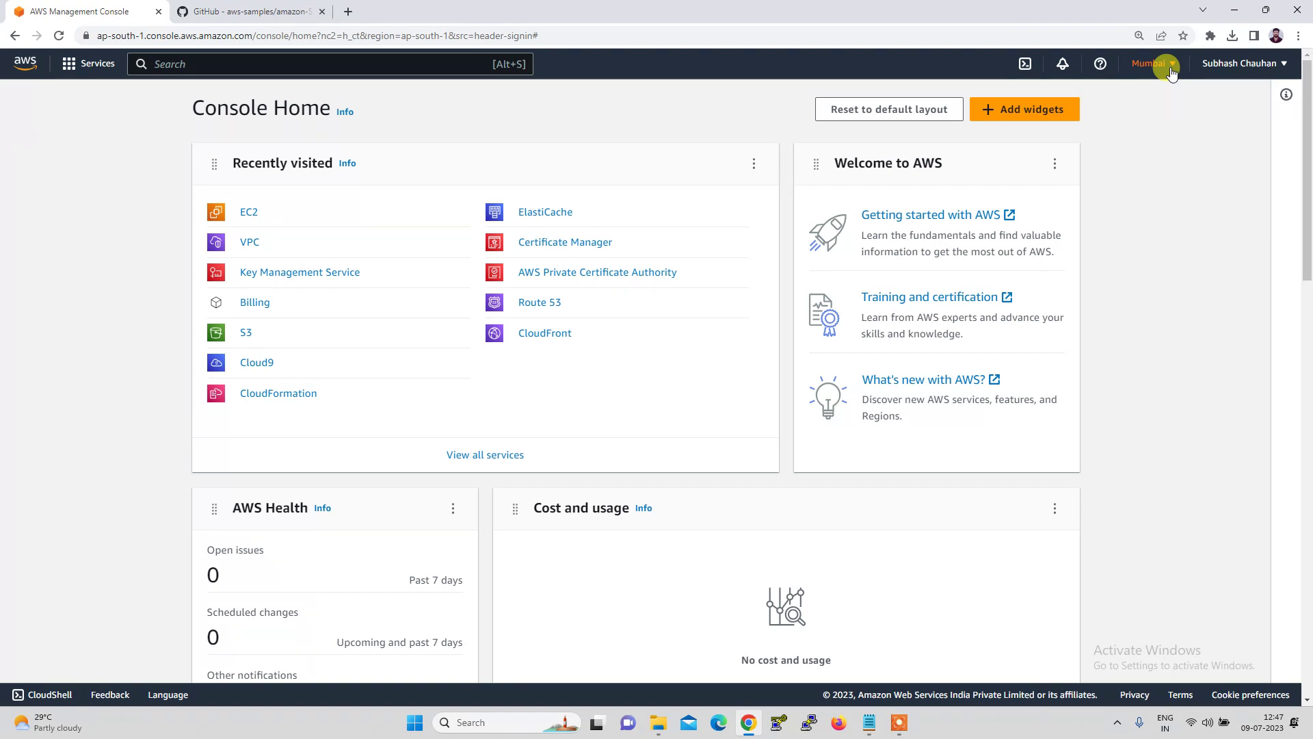
Step: Open ElastiCache and look through its Redis clusters, Memcached clusters, Backups and Subnet groups pages
left_click(530, 214)
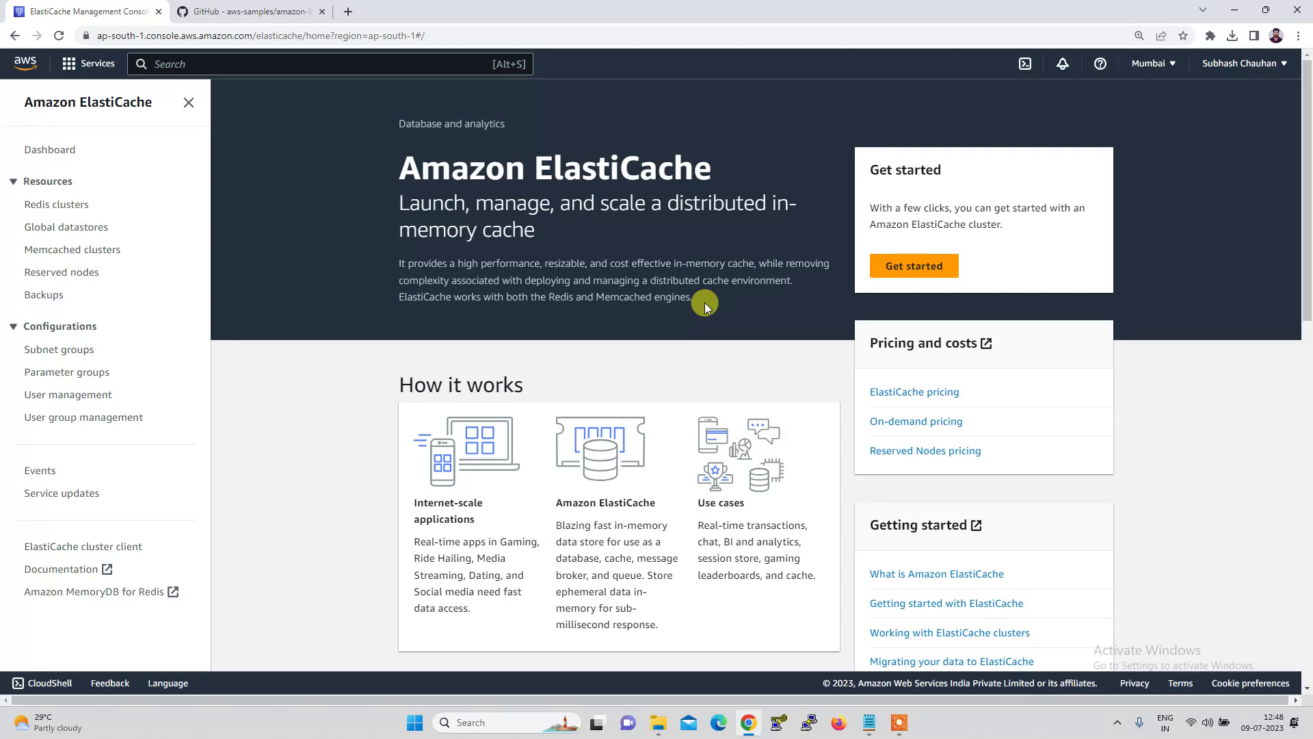
left_click(53, 203)
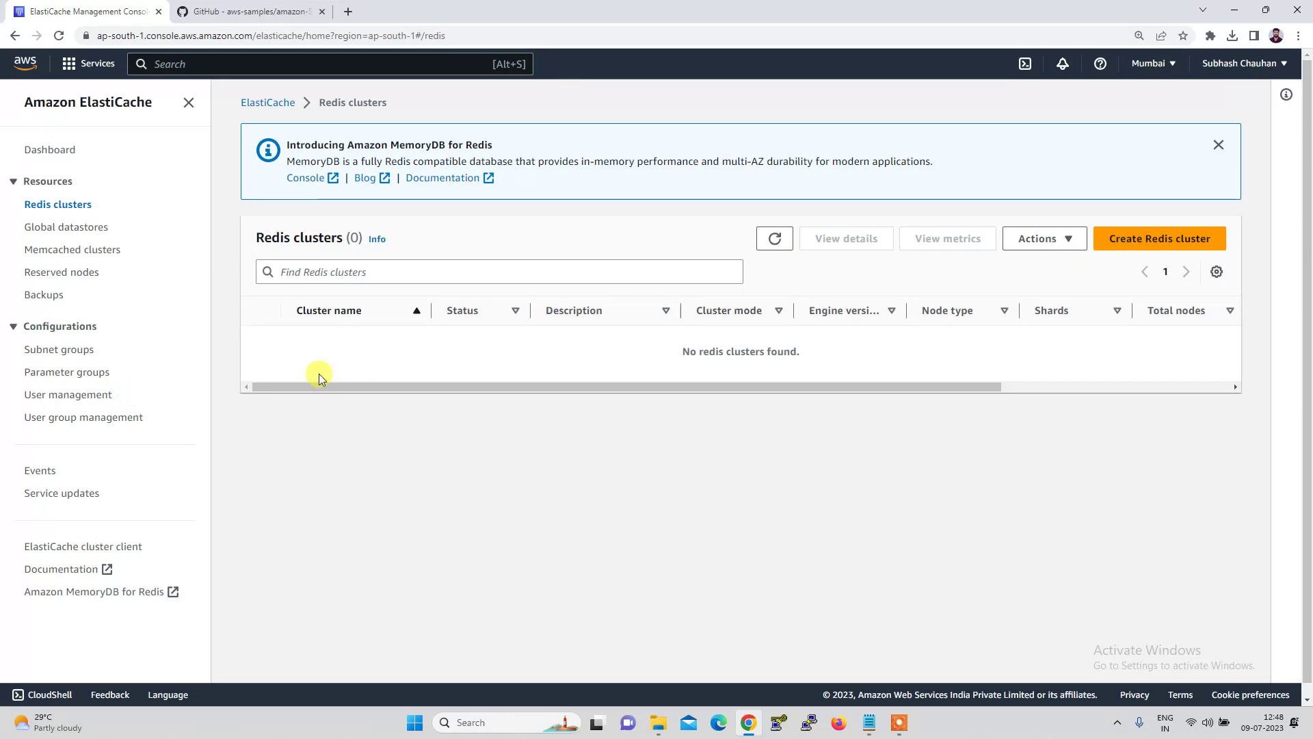
left_click(67, 253)
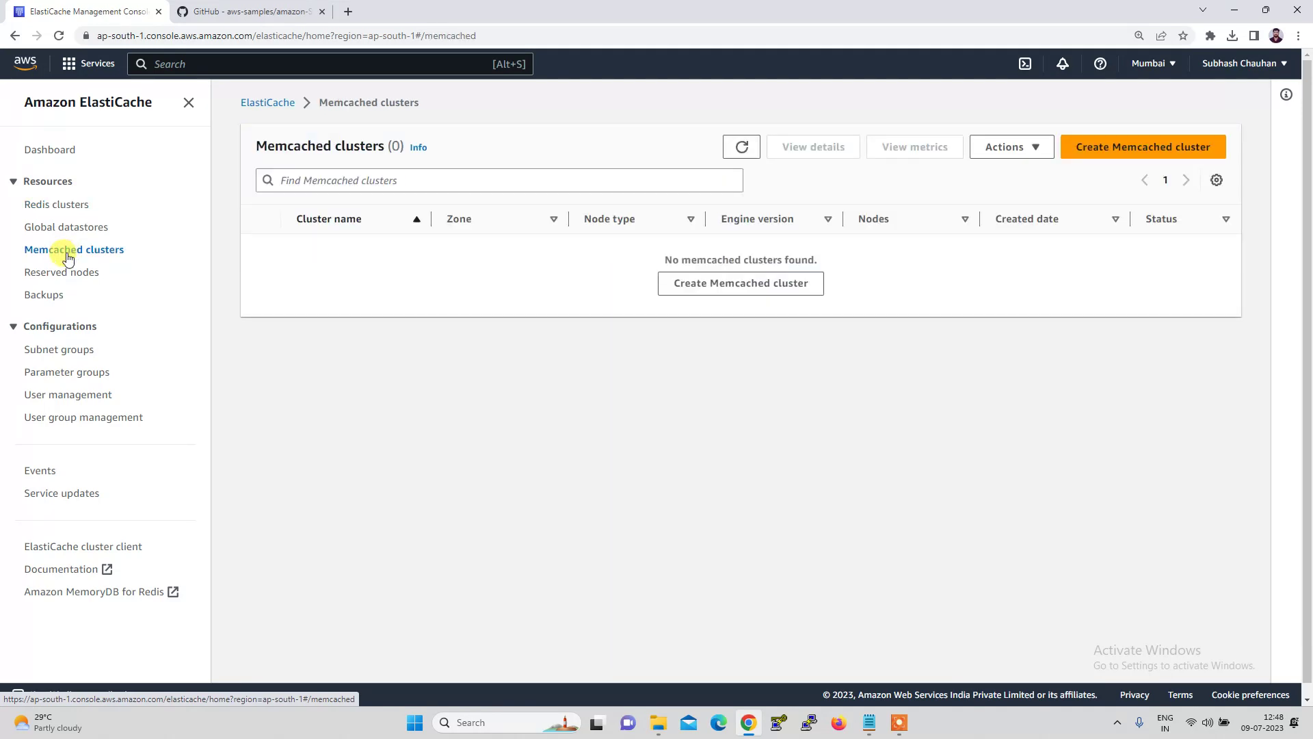
left_click(43, 297)
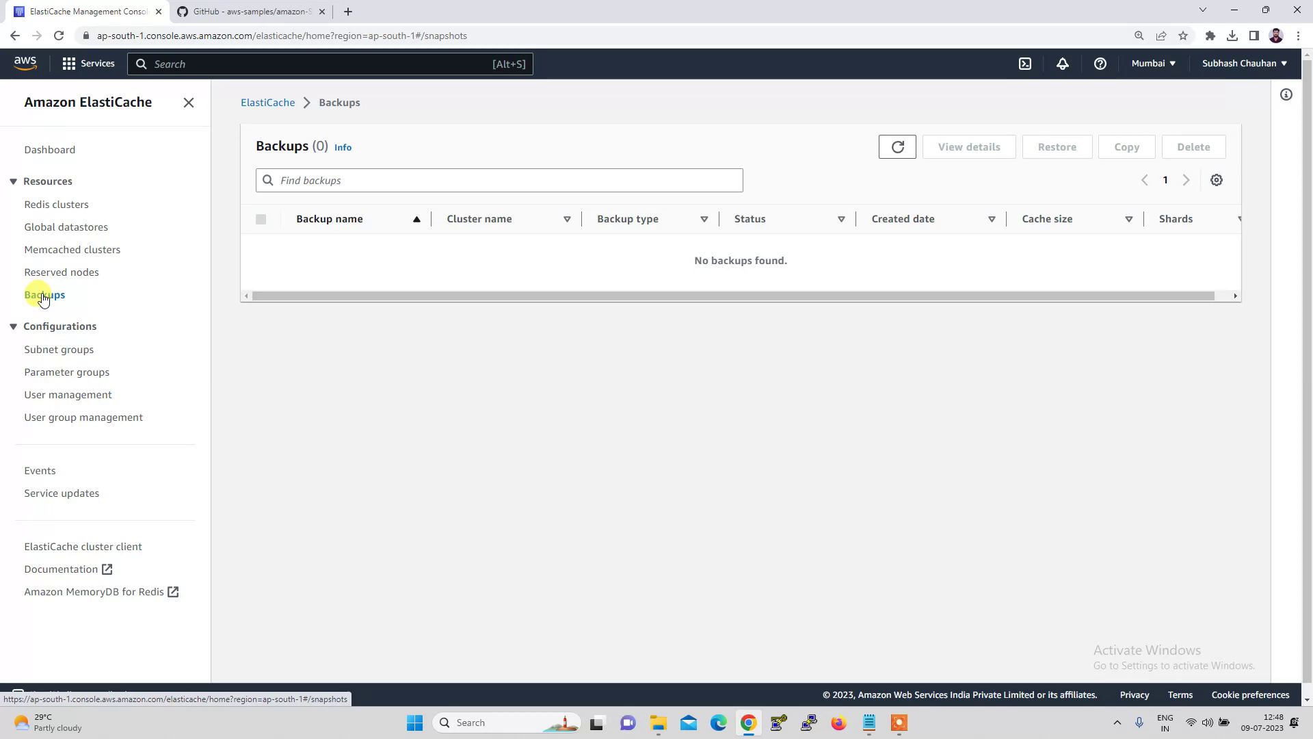
left_click(45, 208)
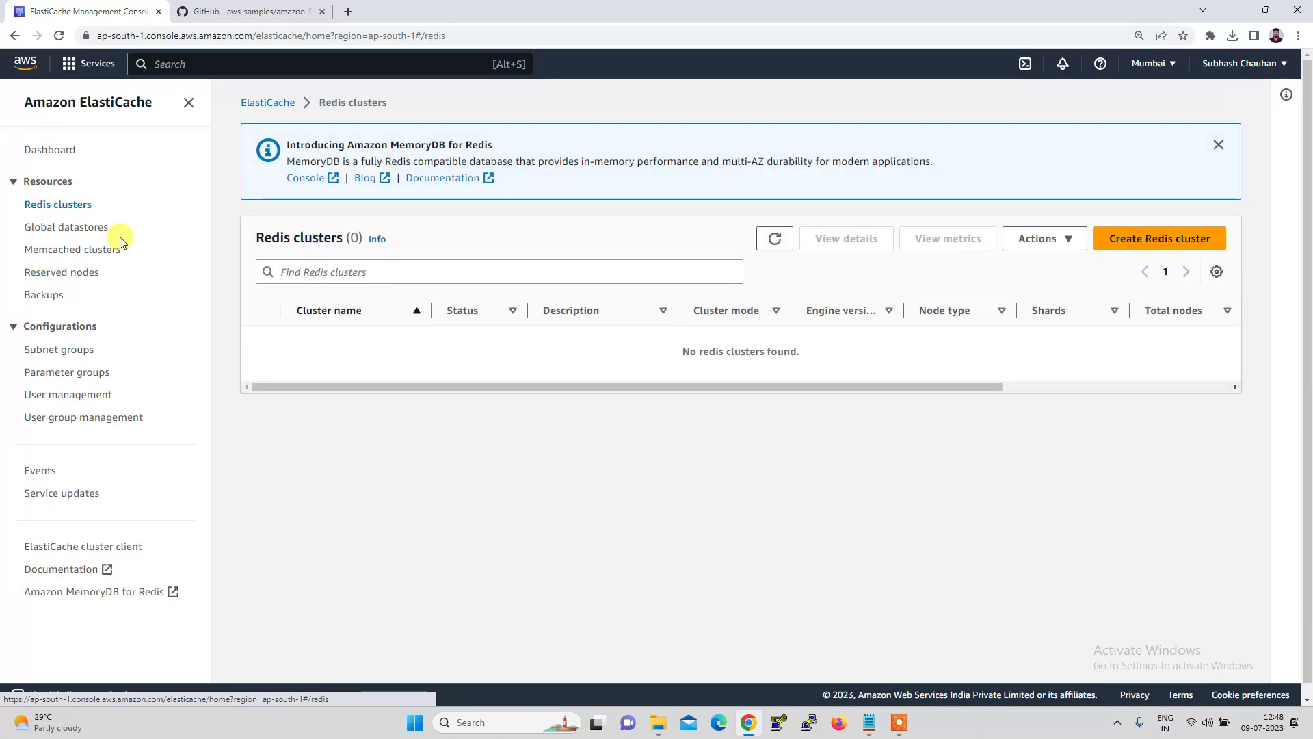
left_click(45, 295)
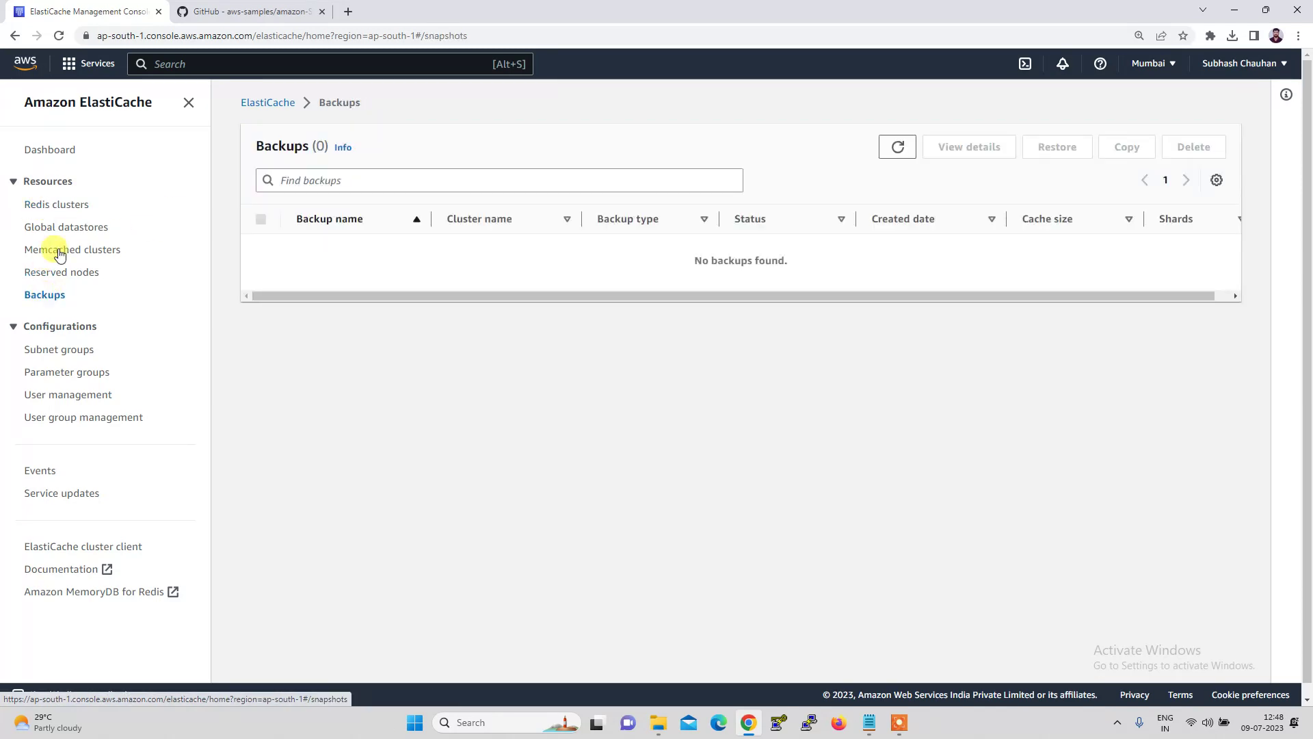
left_click(55, 205)
left_click(51, 351)
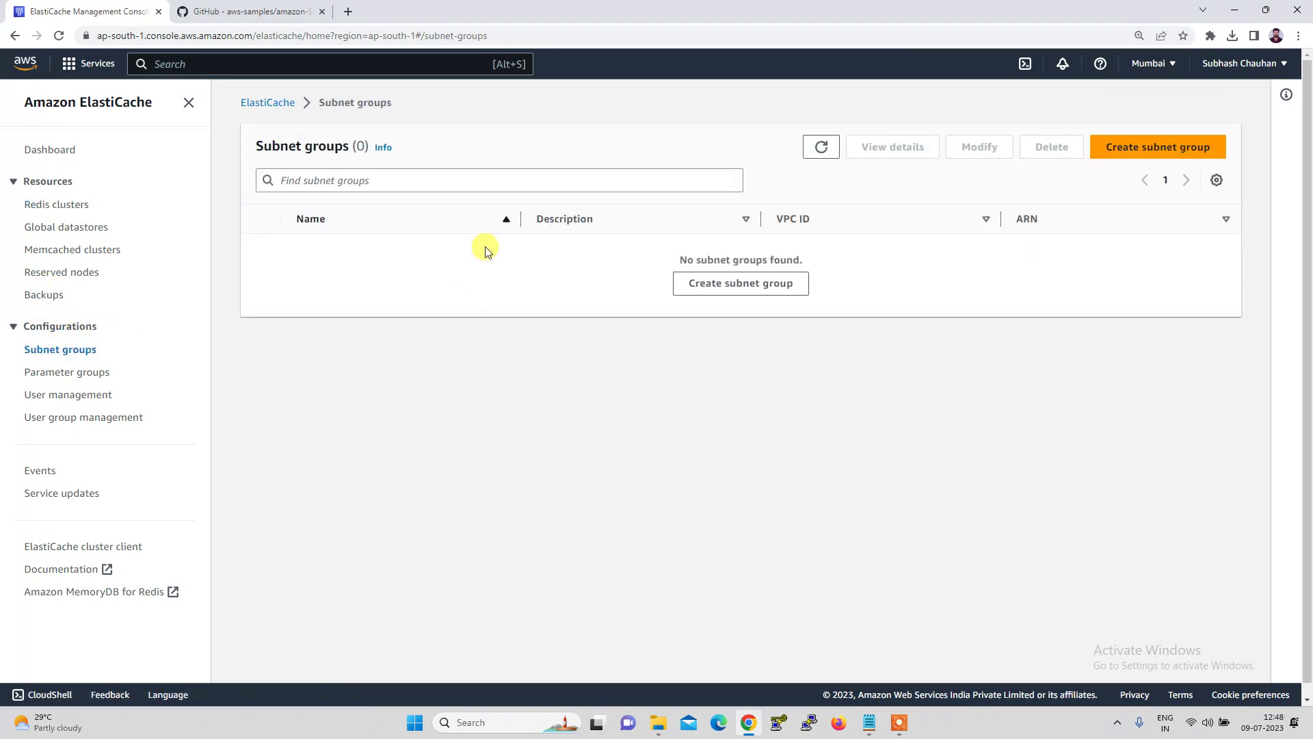
left_click(63, 214)
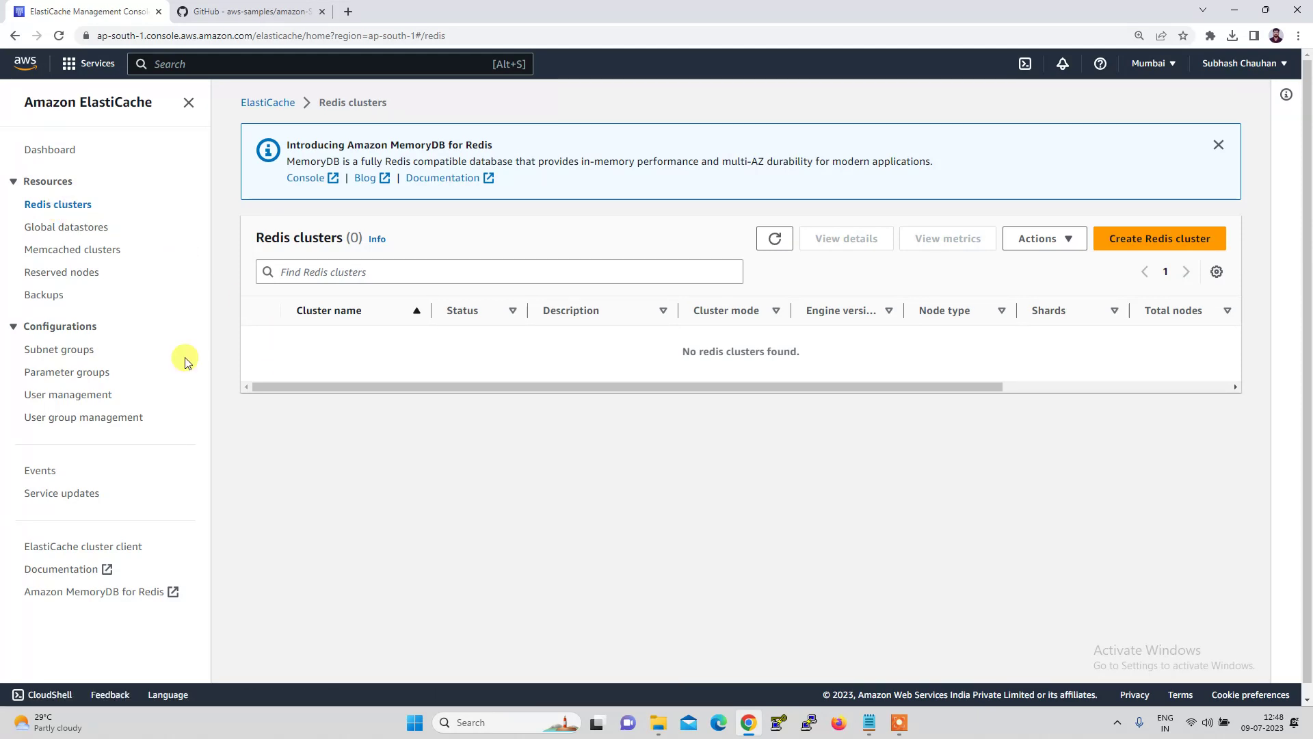
Step: Start a new subnet group named my-testing-subnet-Group in the VPC vpc-03f5b57b072cb7ee4, leaving the description empty
left_click(45, 353)
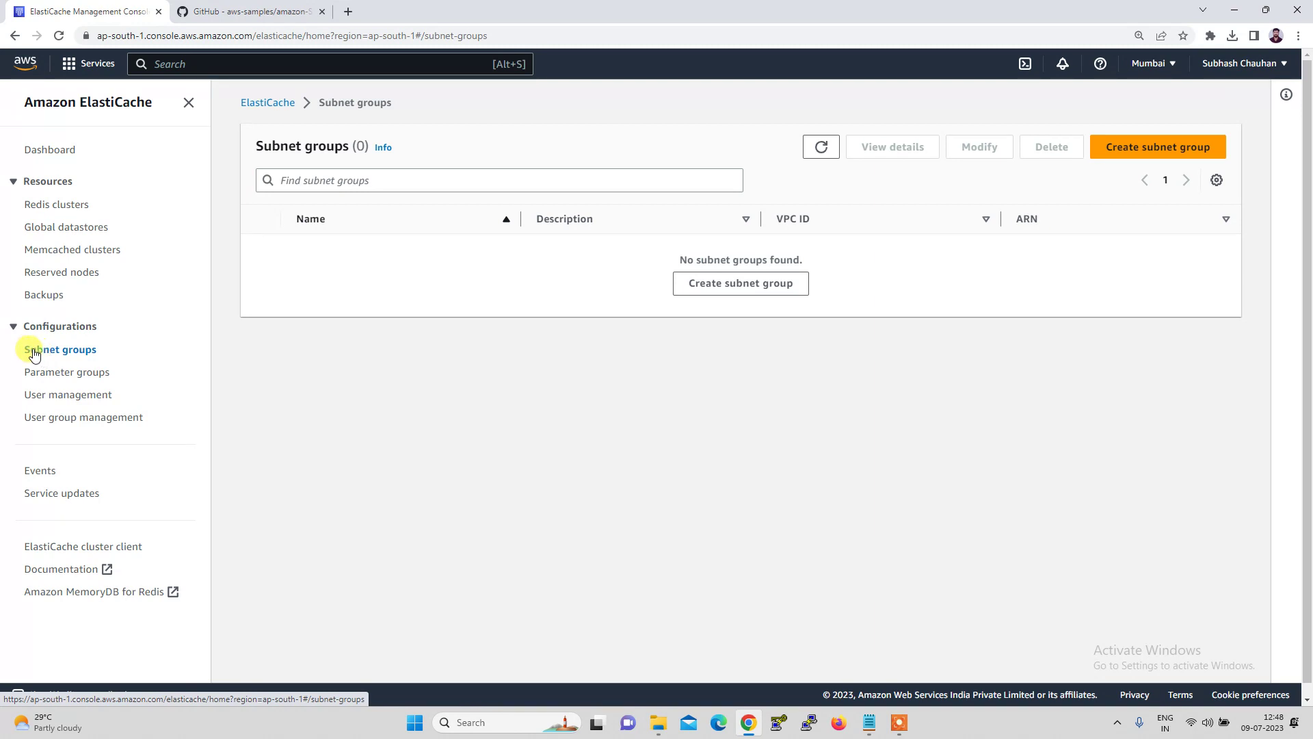
left_click(732, 283)
left_click(370, 287)
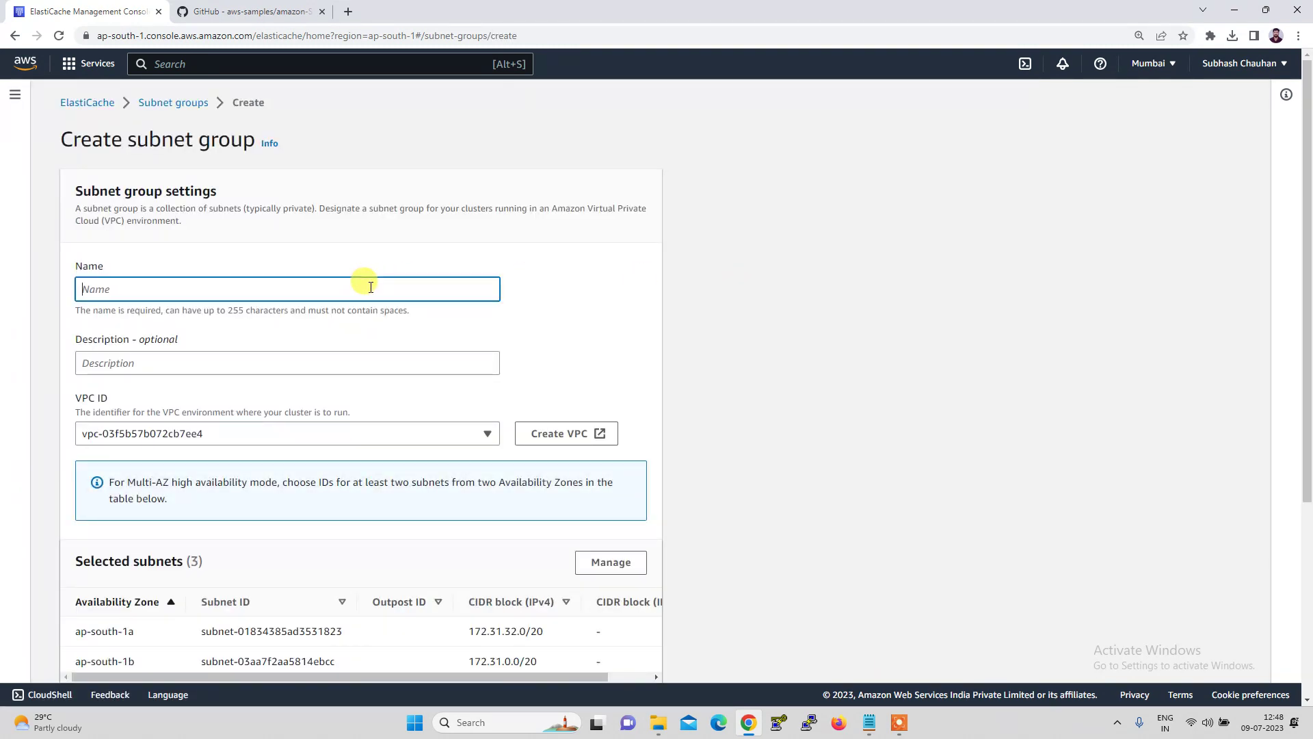
type("my-testing-subnet-Group")
left_click(198, 372)
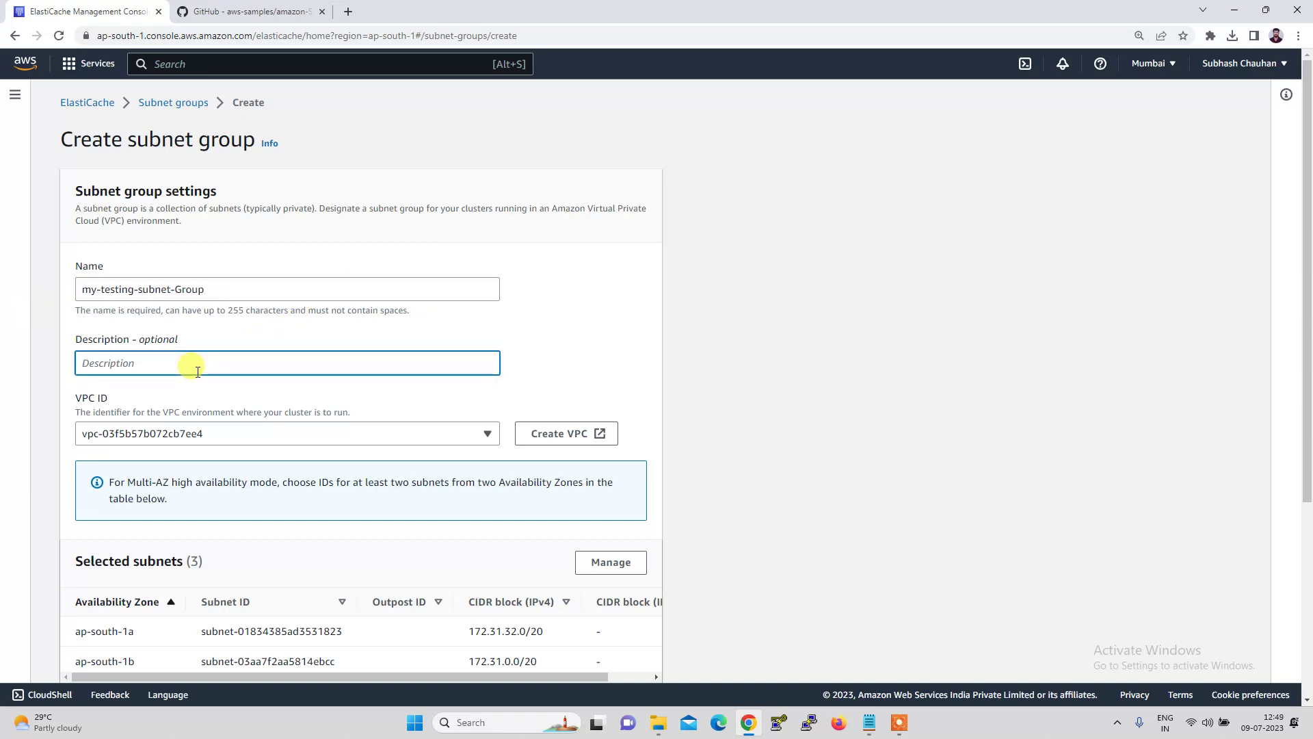
left_click(488, 435)
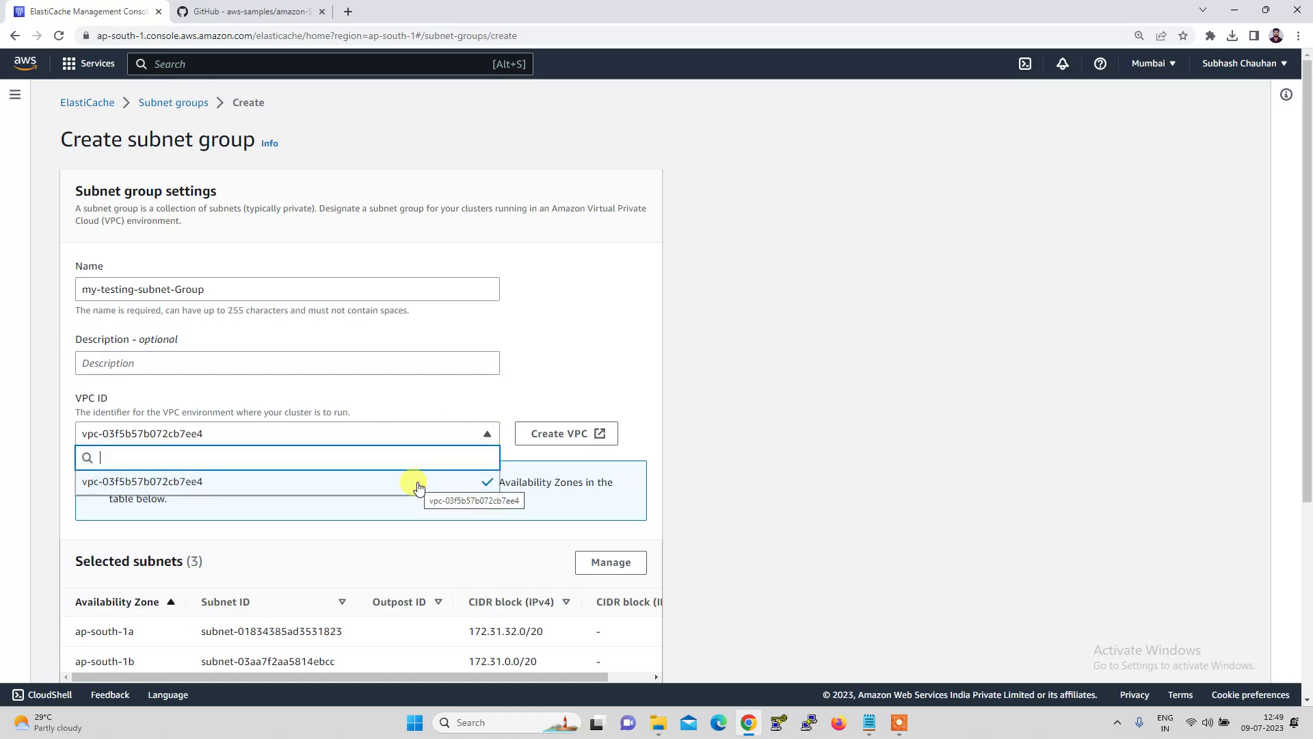
left_click(232, 490)
Step: Manage the group's subnets and keep all three selected: ap-south-1a, ap-south-1b and ap-south-1c
scroll(219, 478, "down", 4)
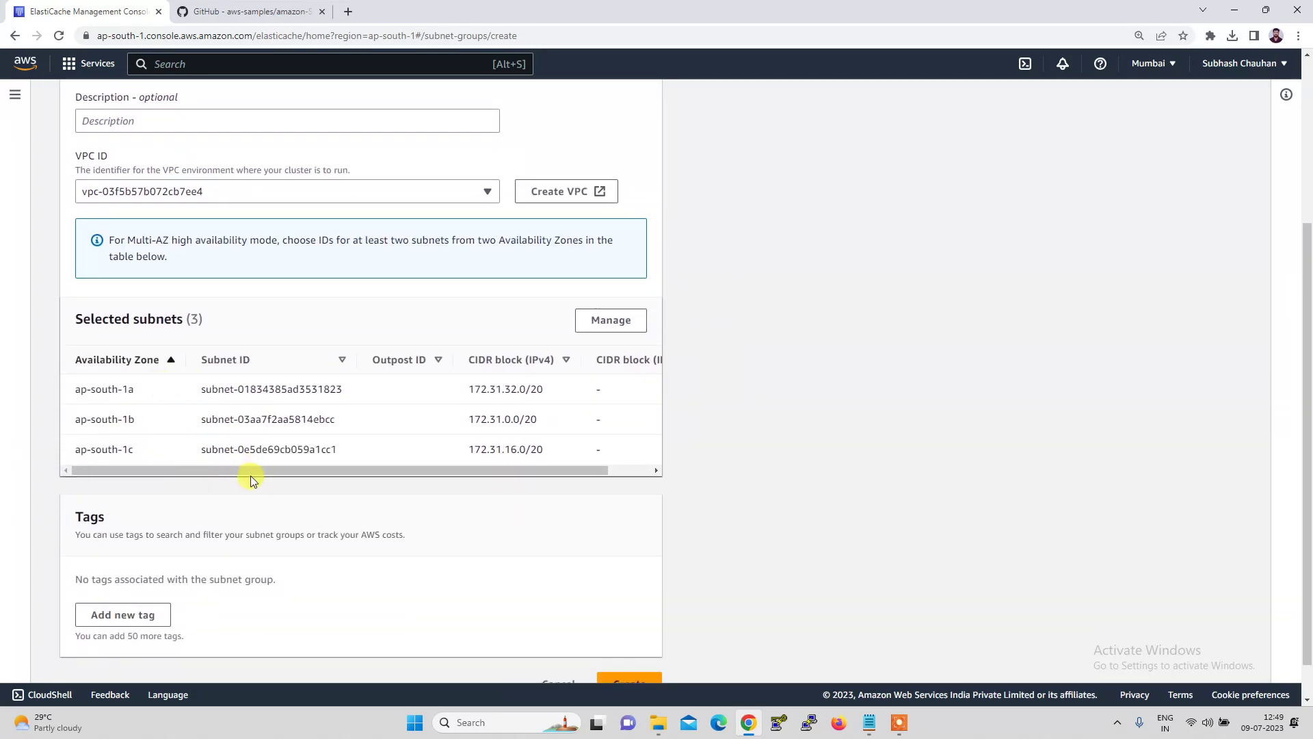
left_click(598, 323)
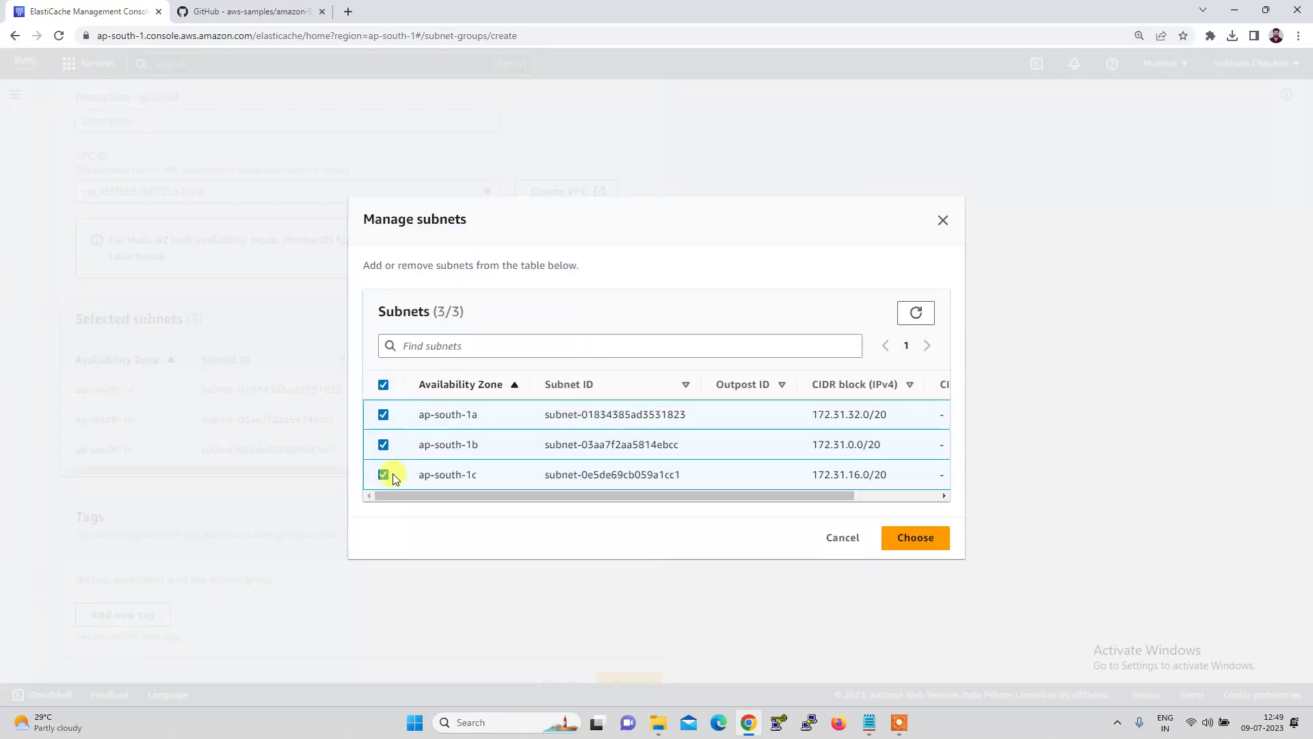
left_click(382, 417)
left_click(382, 416)
left_click(382, 446)
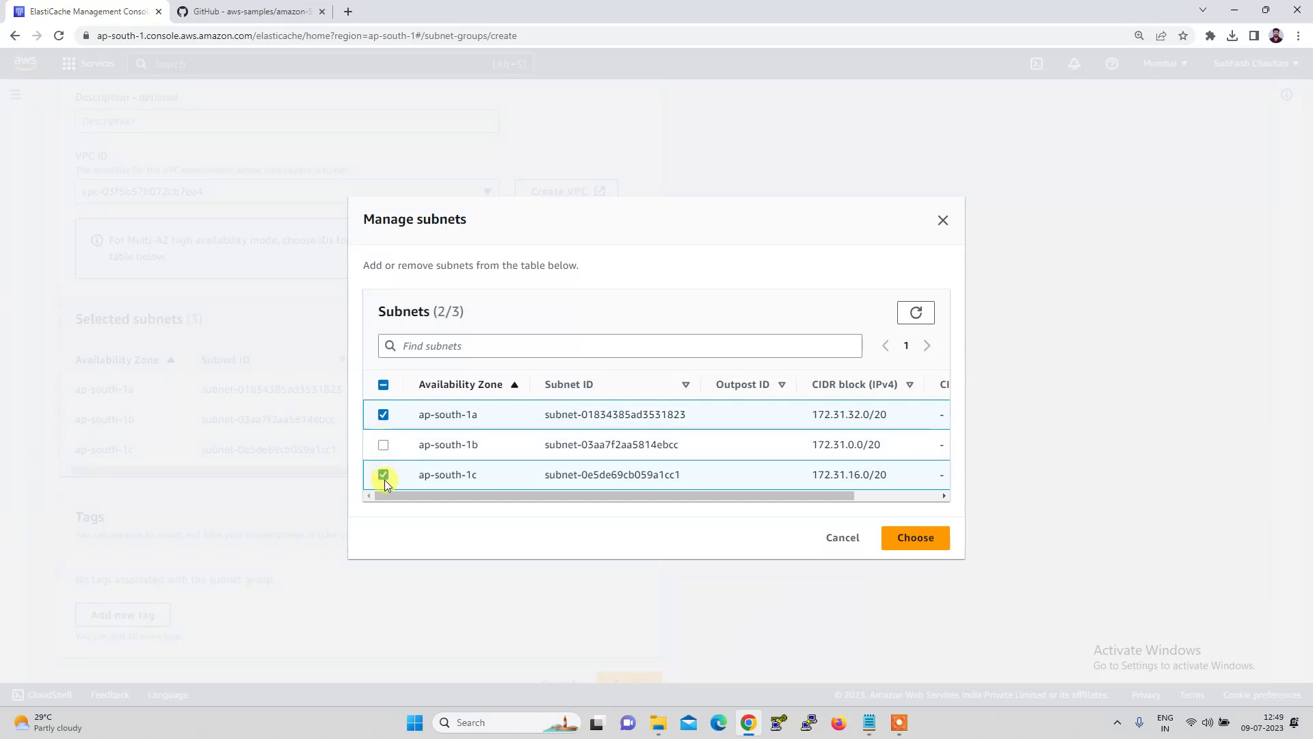
left_click(384, 476)
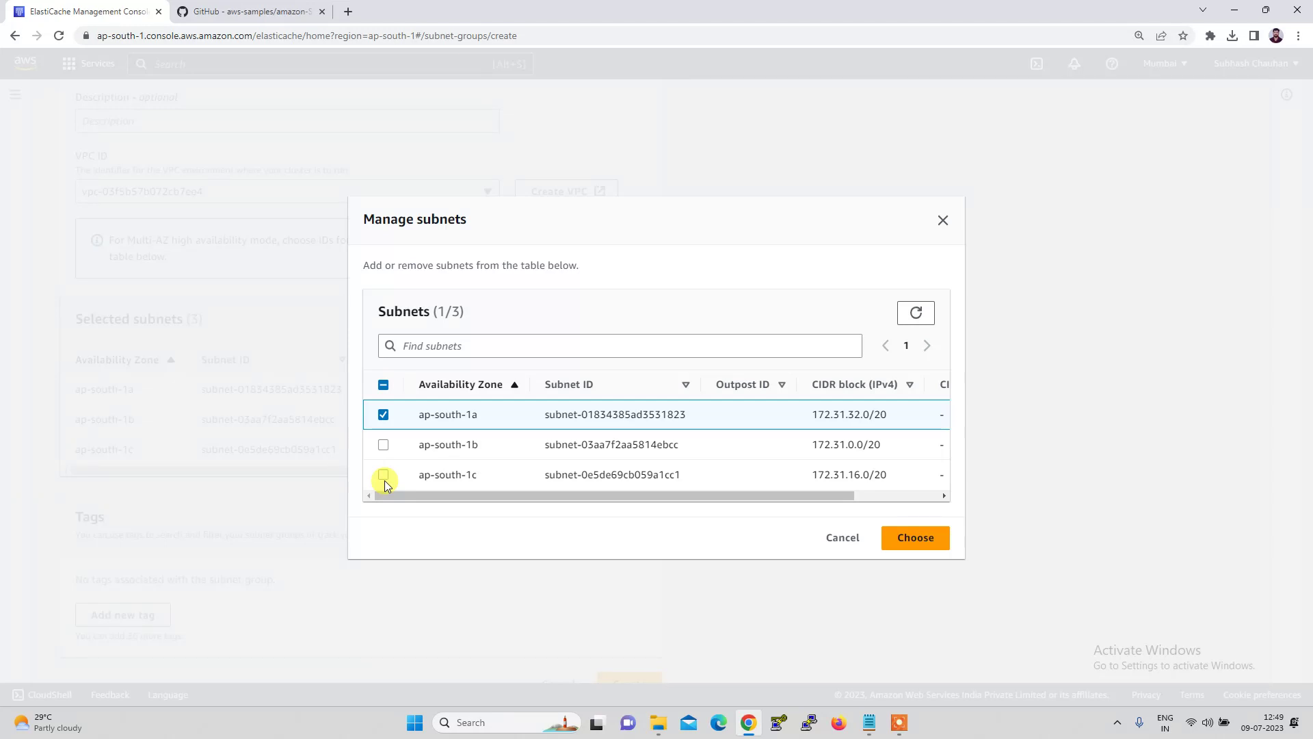
left_click(384, 480)
left_click(383, 453)
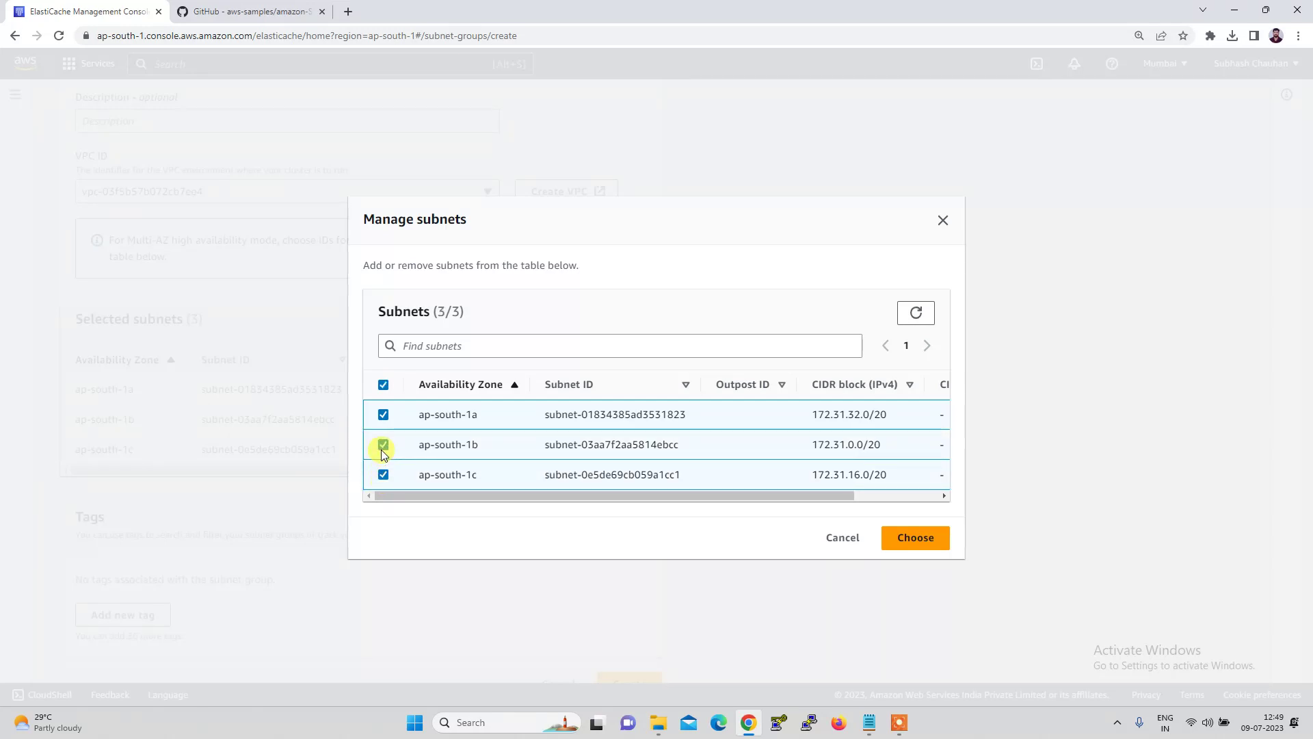
left_click(908, 536)
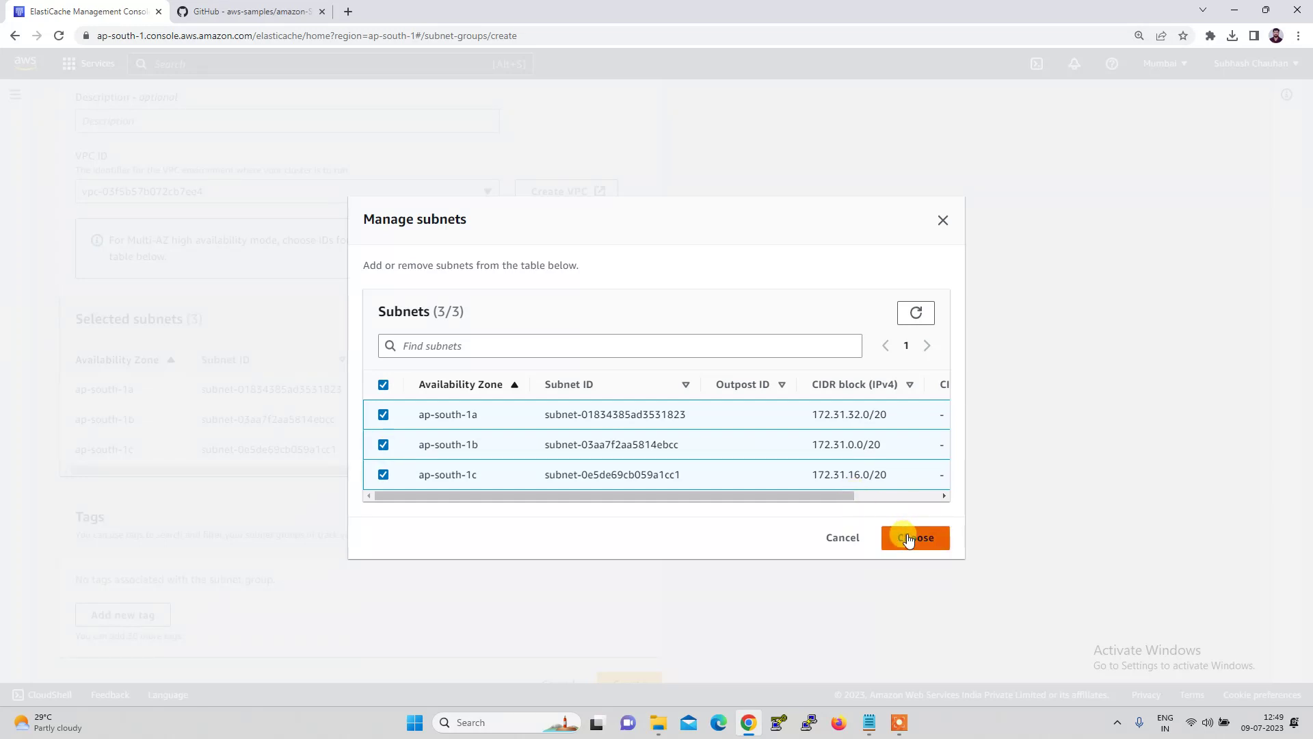
Step: Create the subnet group without tags and review it in the ElastiCache subnet groups list
scroll(403, 594, "down", 1)
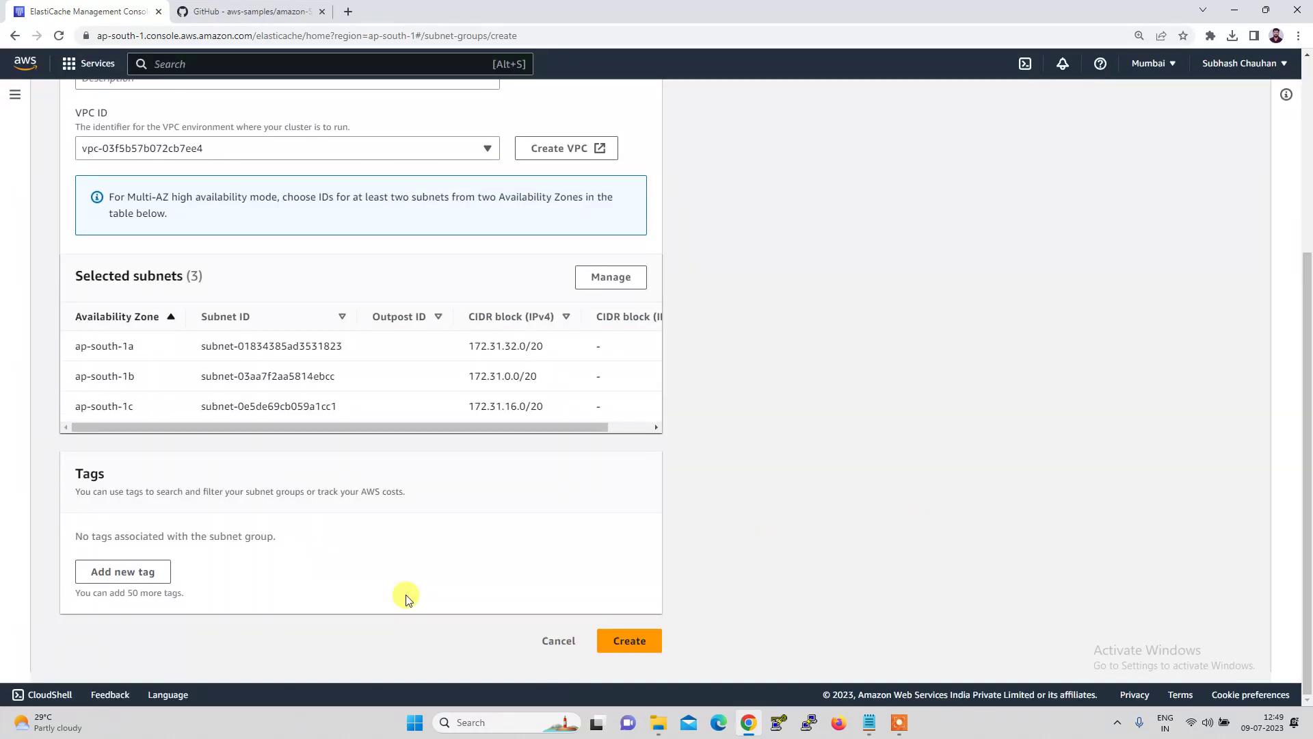
left_click(608, 640)
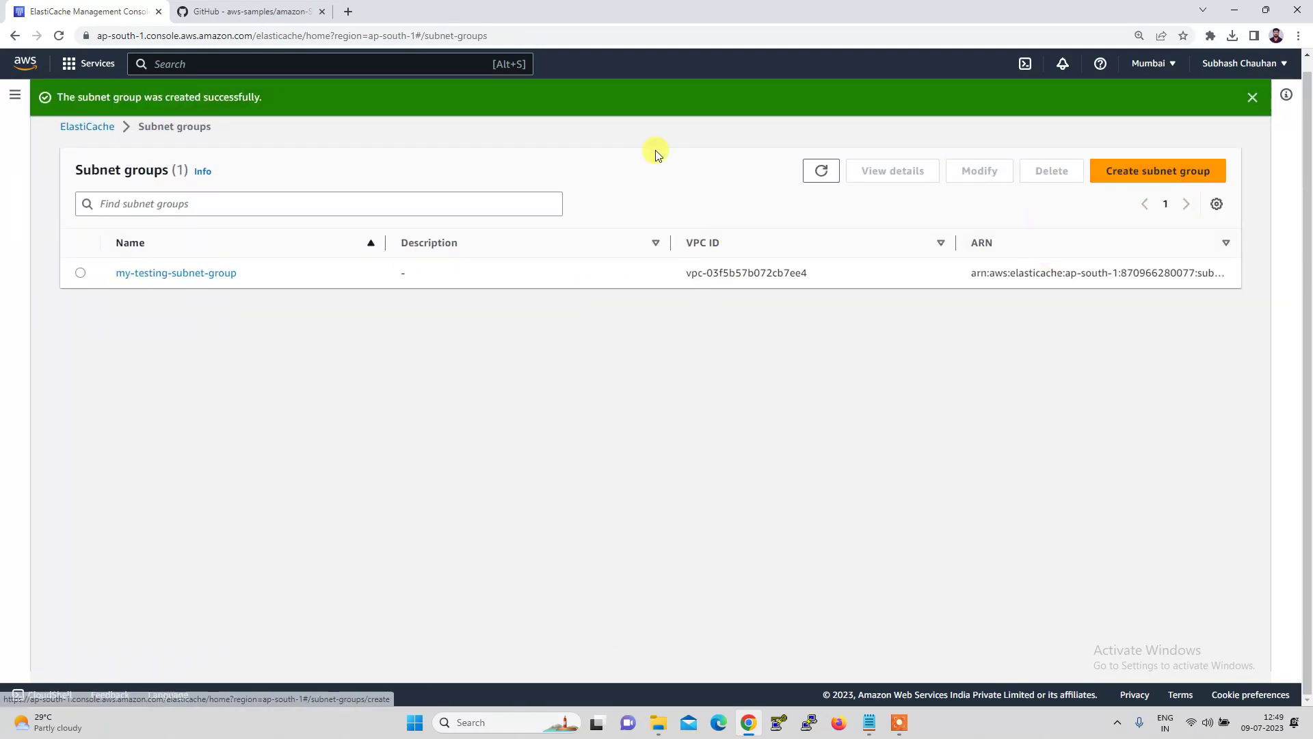
left_click(94, 126)
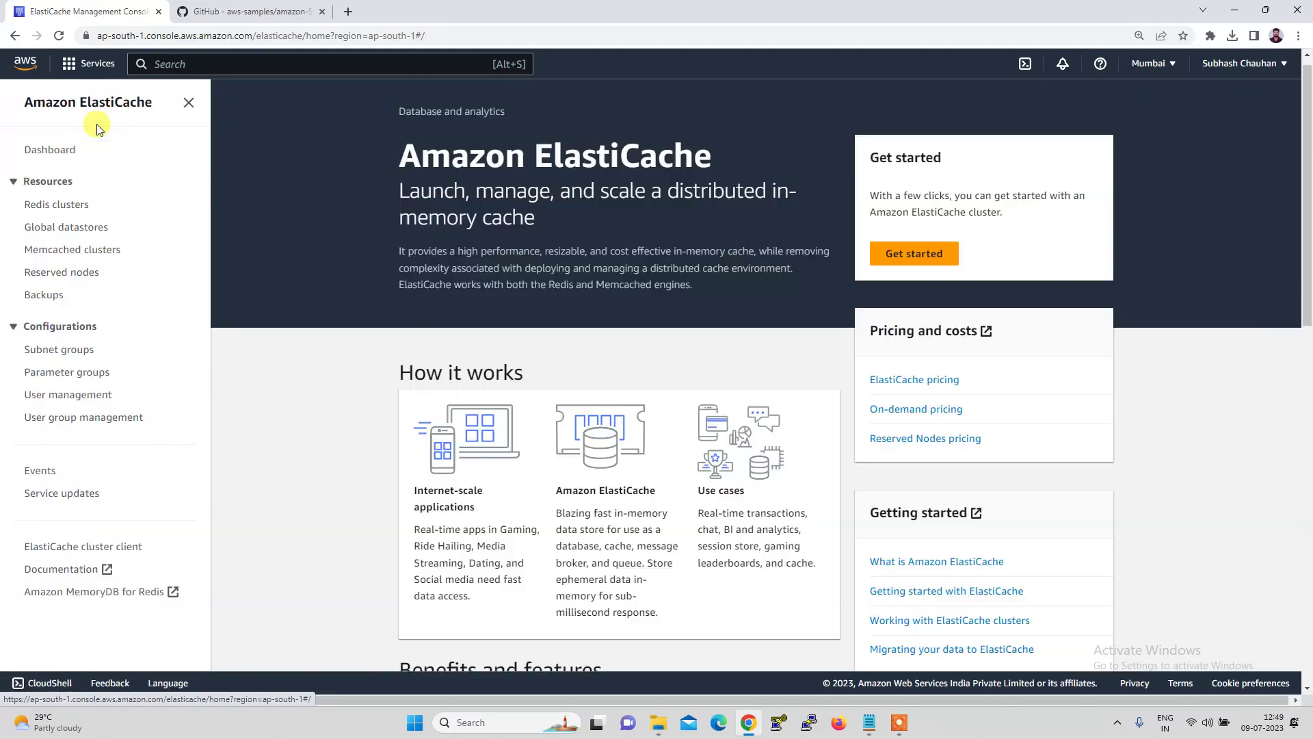
left_click(74, 352)
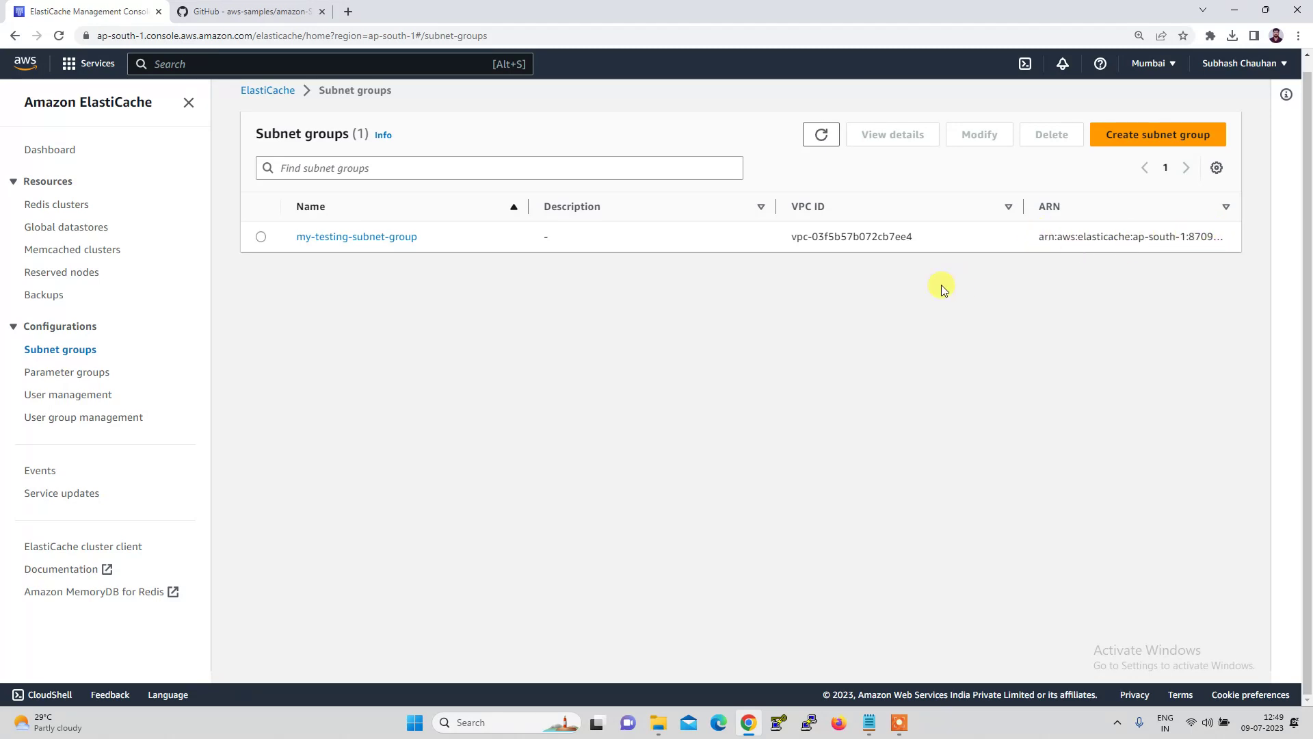
Step: Start a new Redis cluster, compare the three creation methods and choose Easy create
left_click(58, 212)
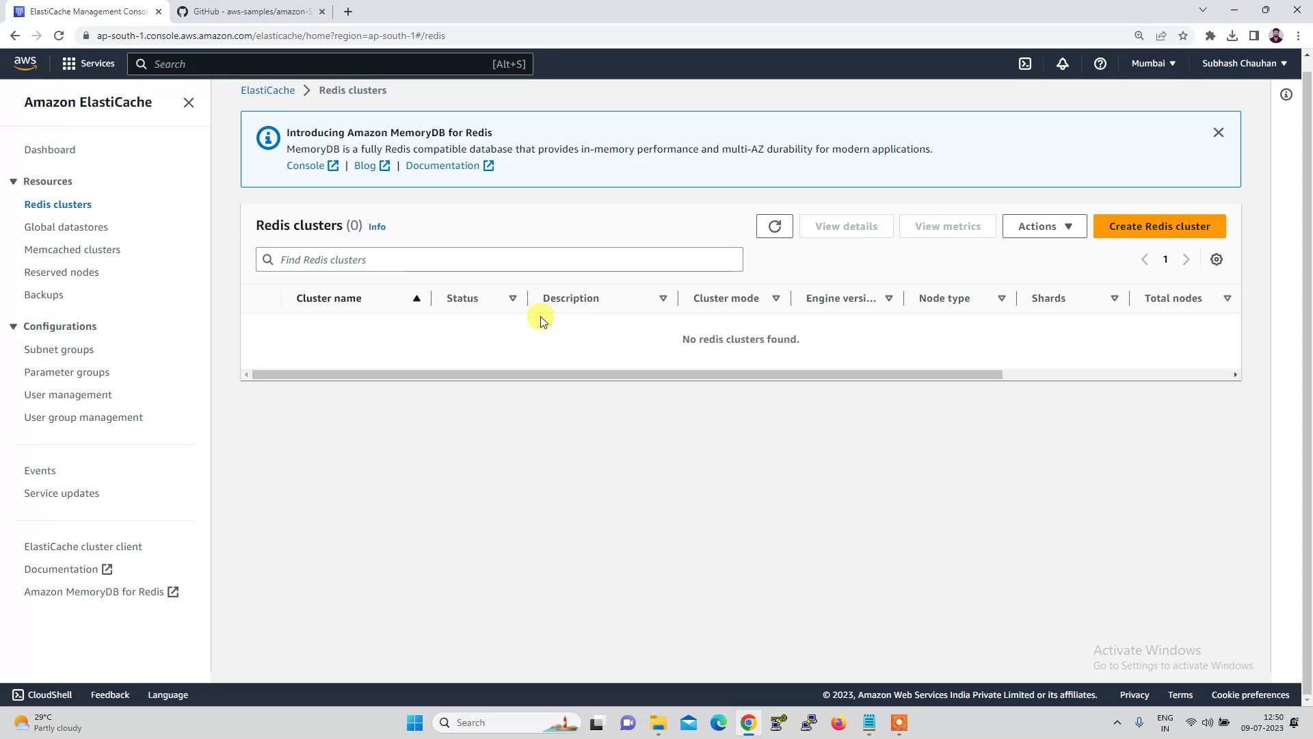
left_click(1167, 232)
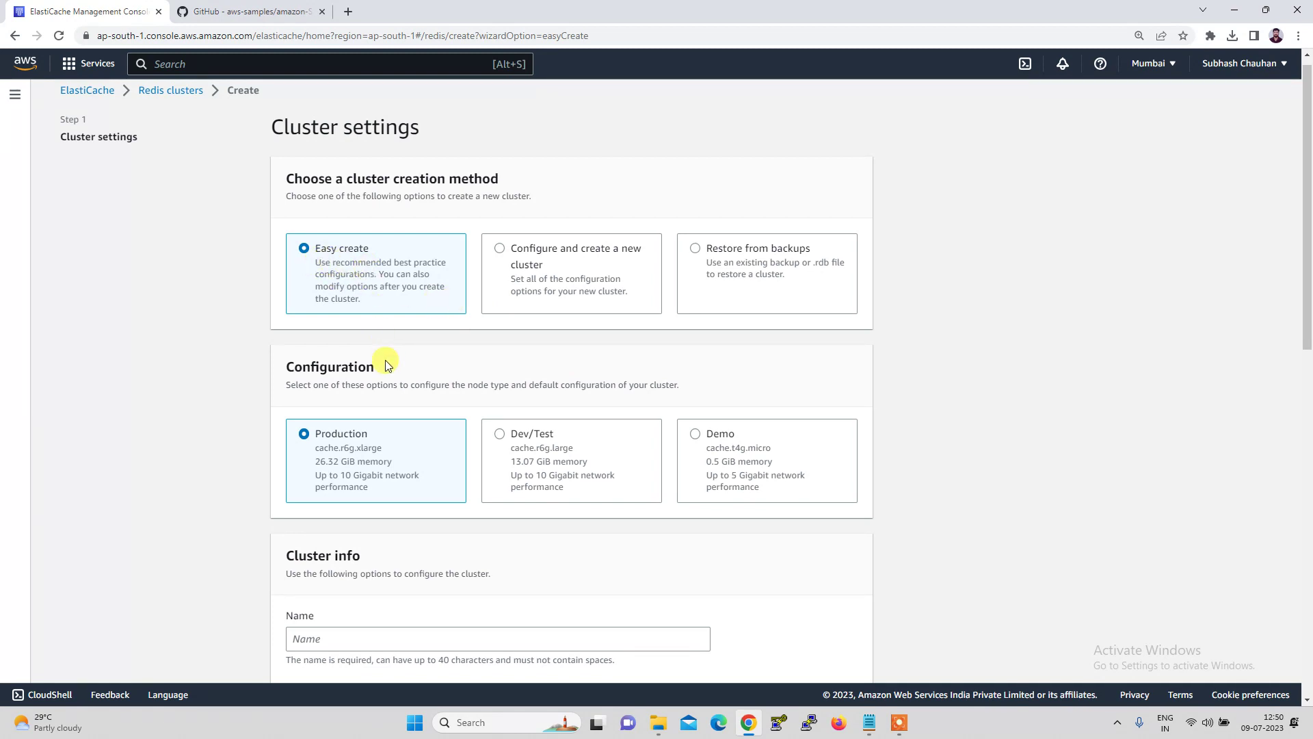
left_click(550, 267)
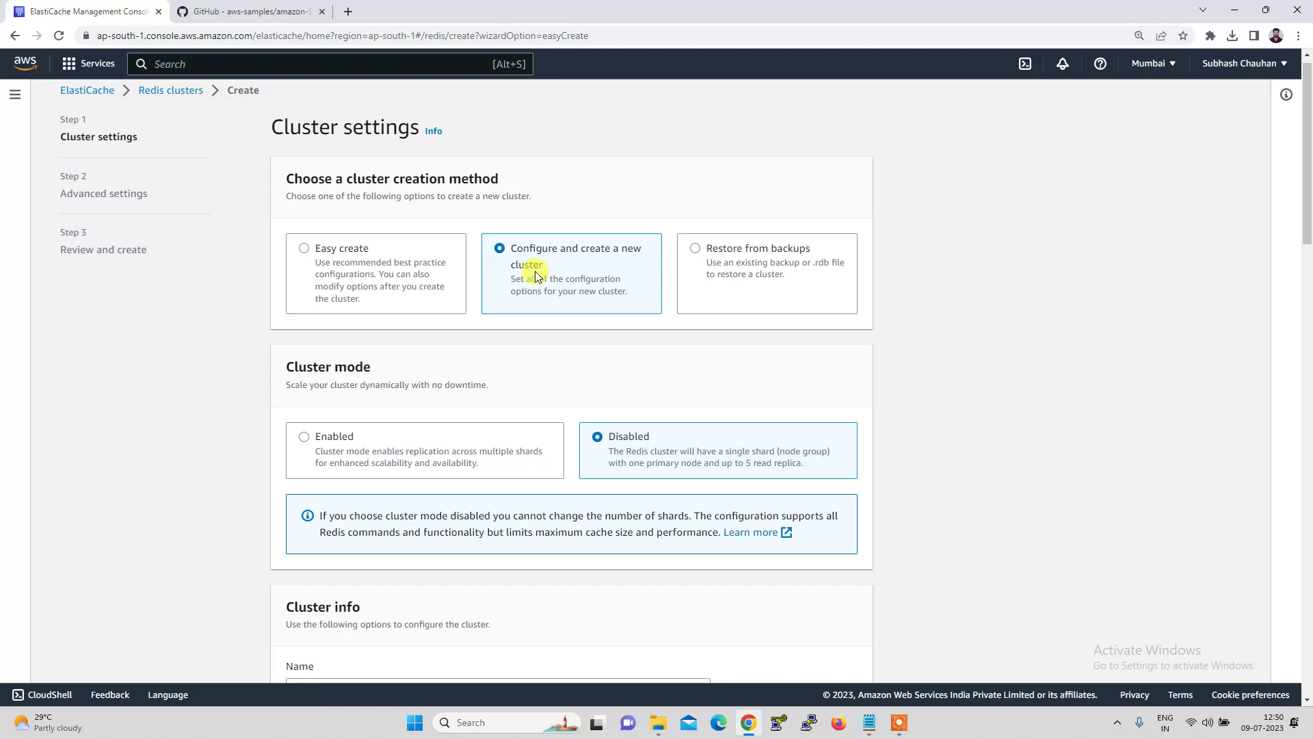
left_click(711, 273)
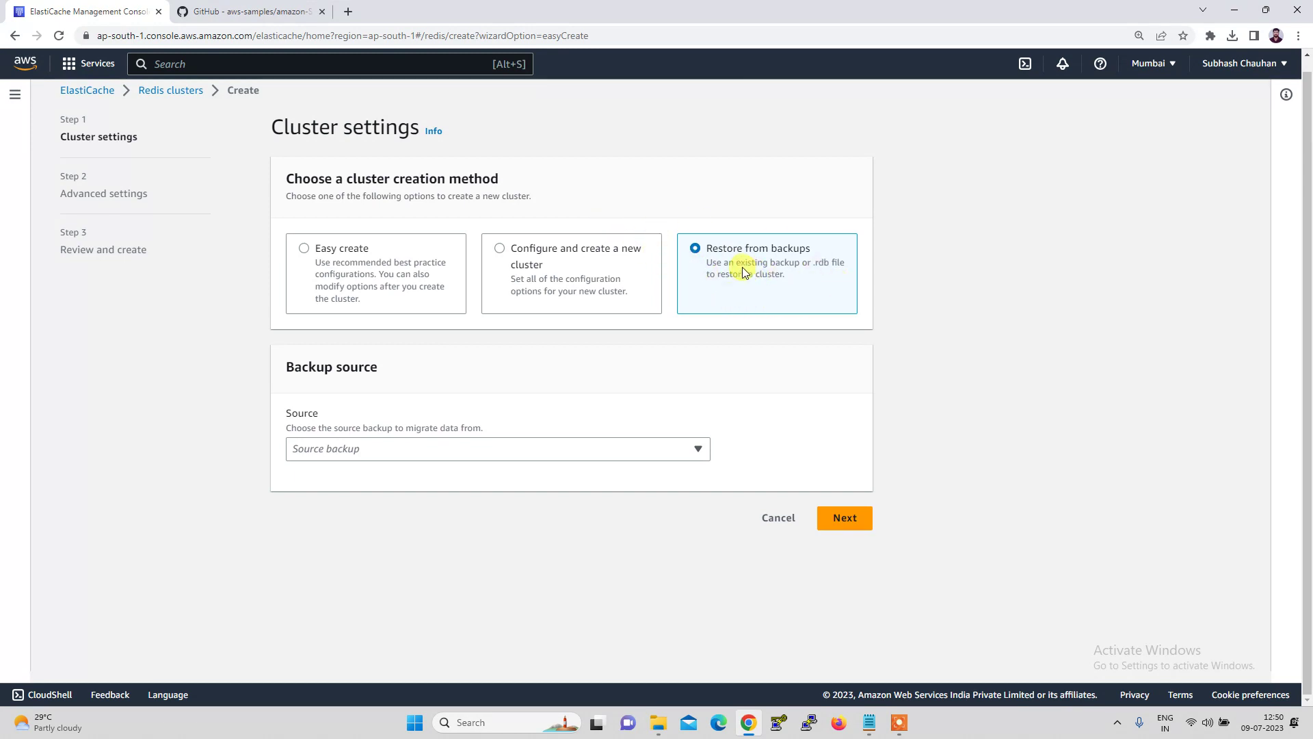
left_click(318, 252)
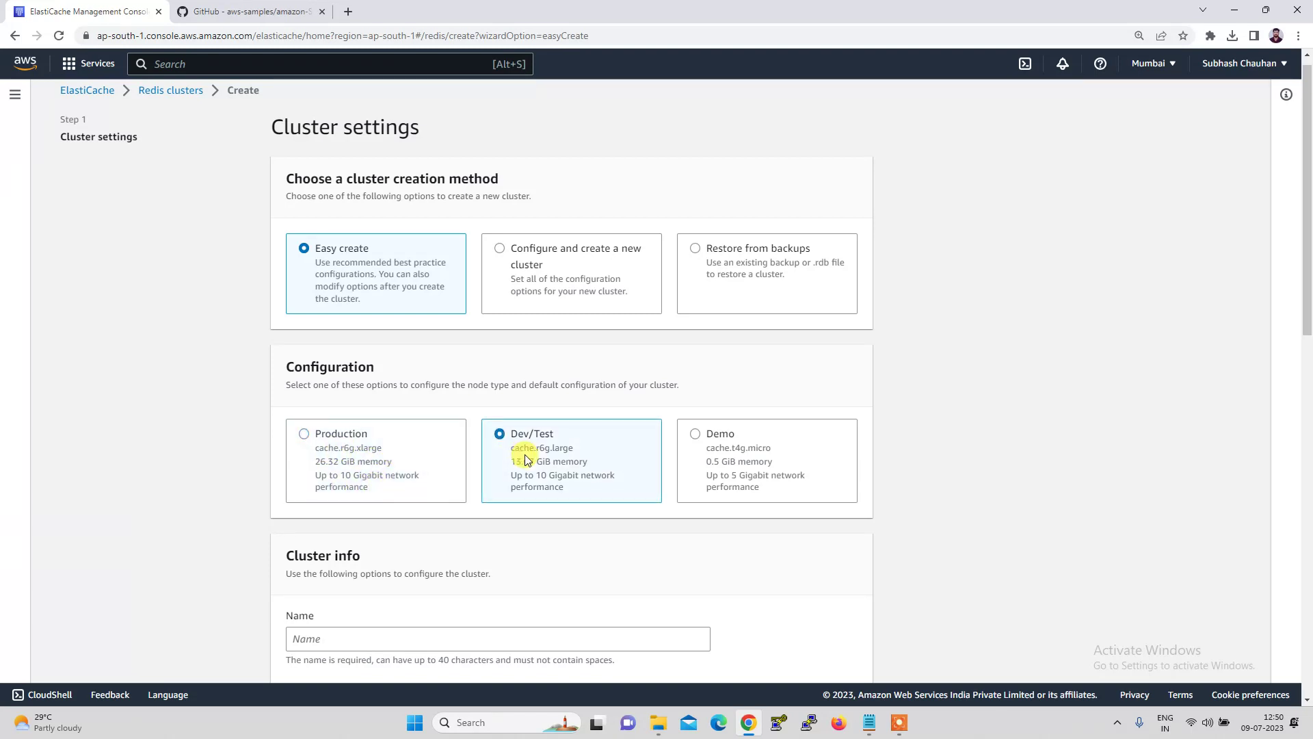
Step: Compare the Production, Dev/Test and Demo configurations and choose Demo with the cache.t4g.micro node type
left_click(722, 468)
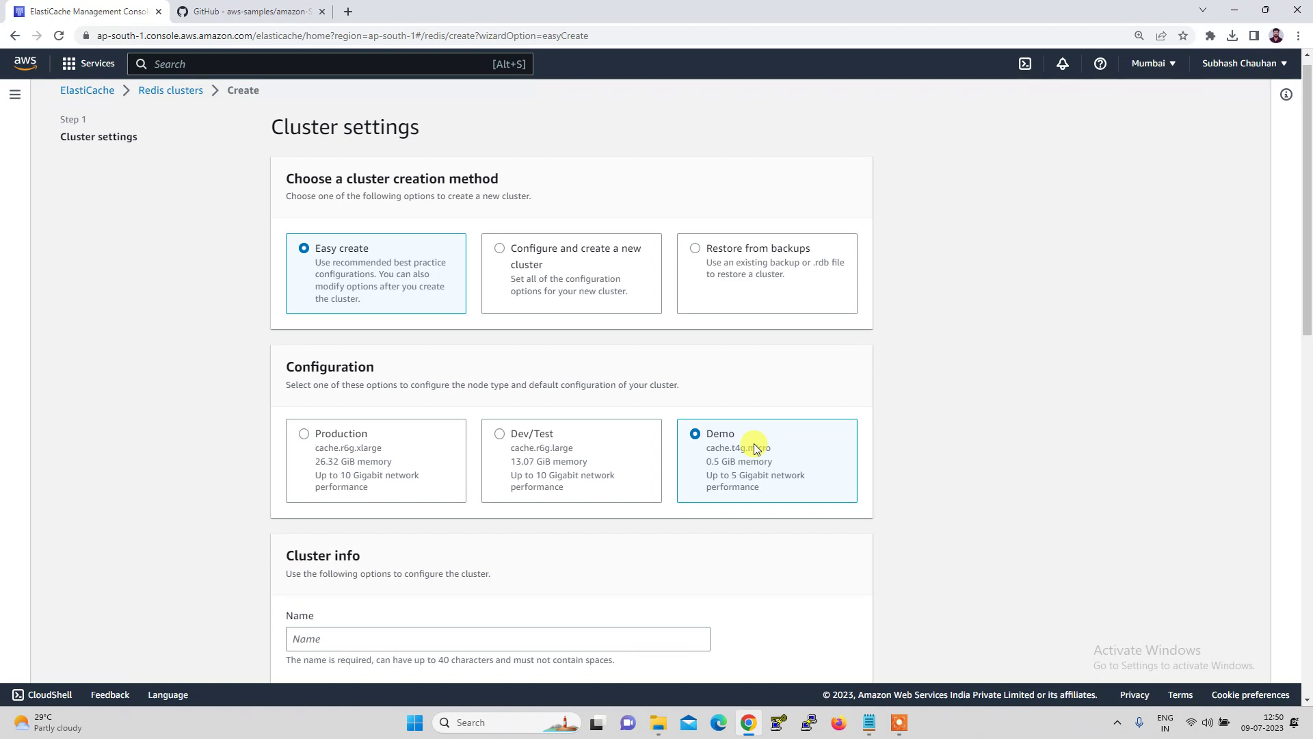
left_click(309, 444)
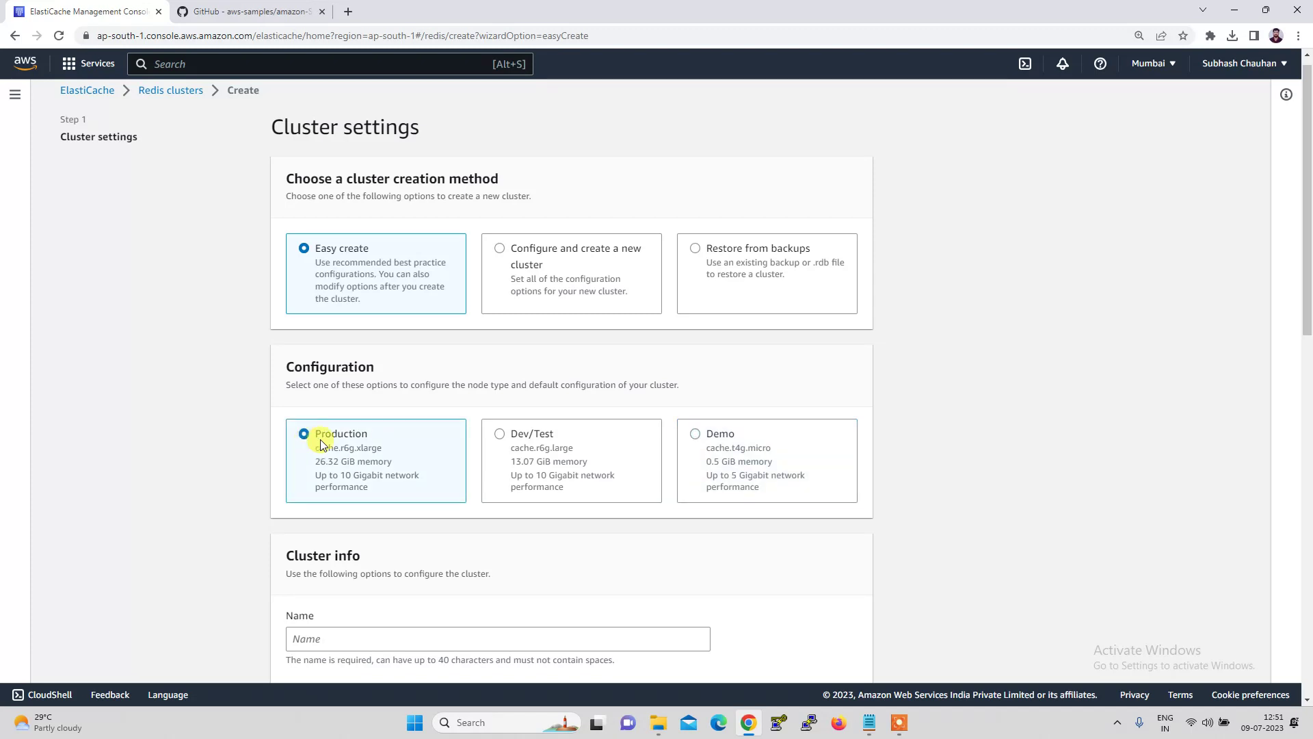
left_click(504, 438)
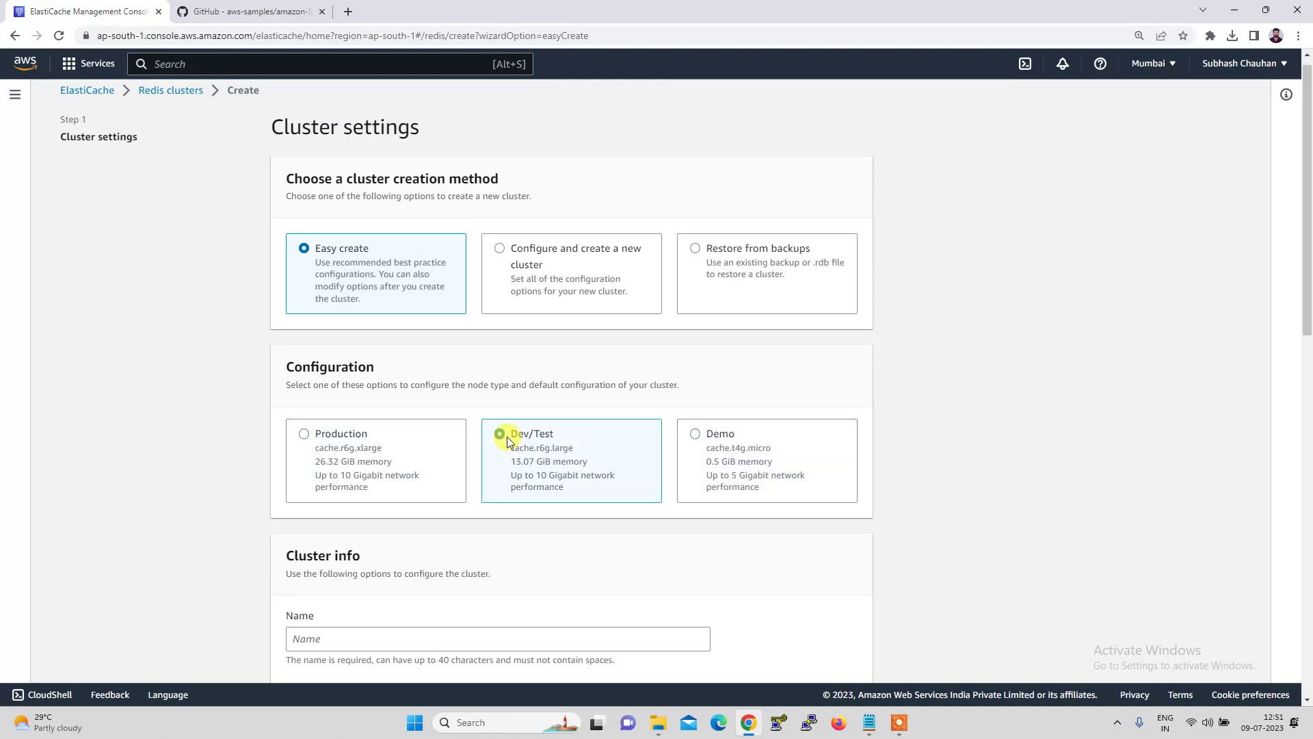
left_click(405, 446)
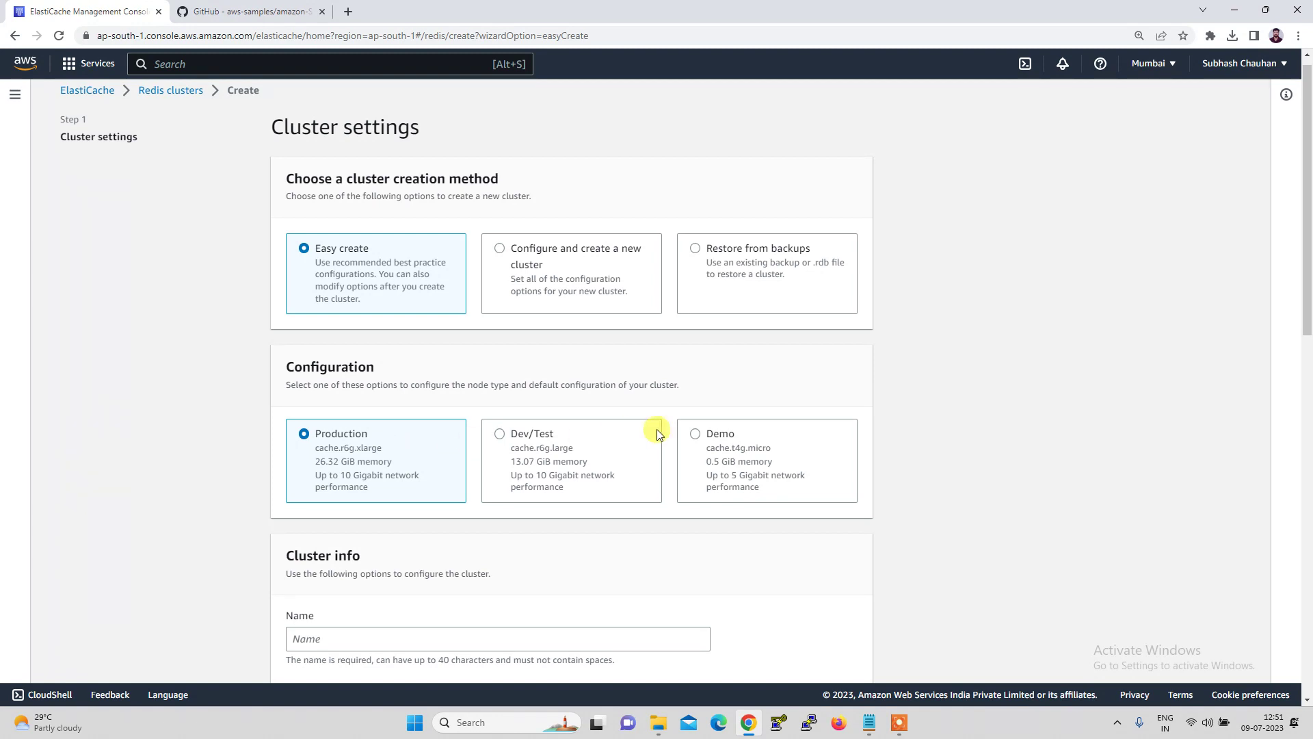
left_click(725, 439)
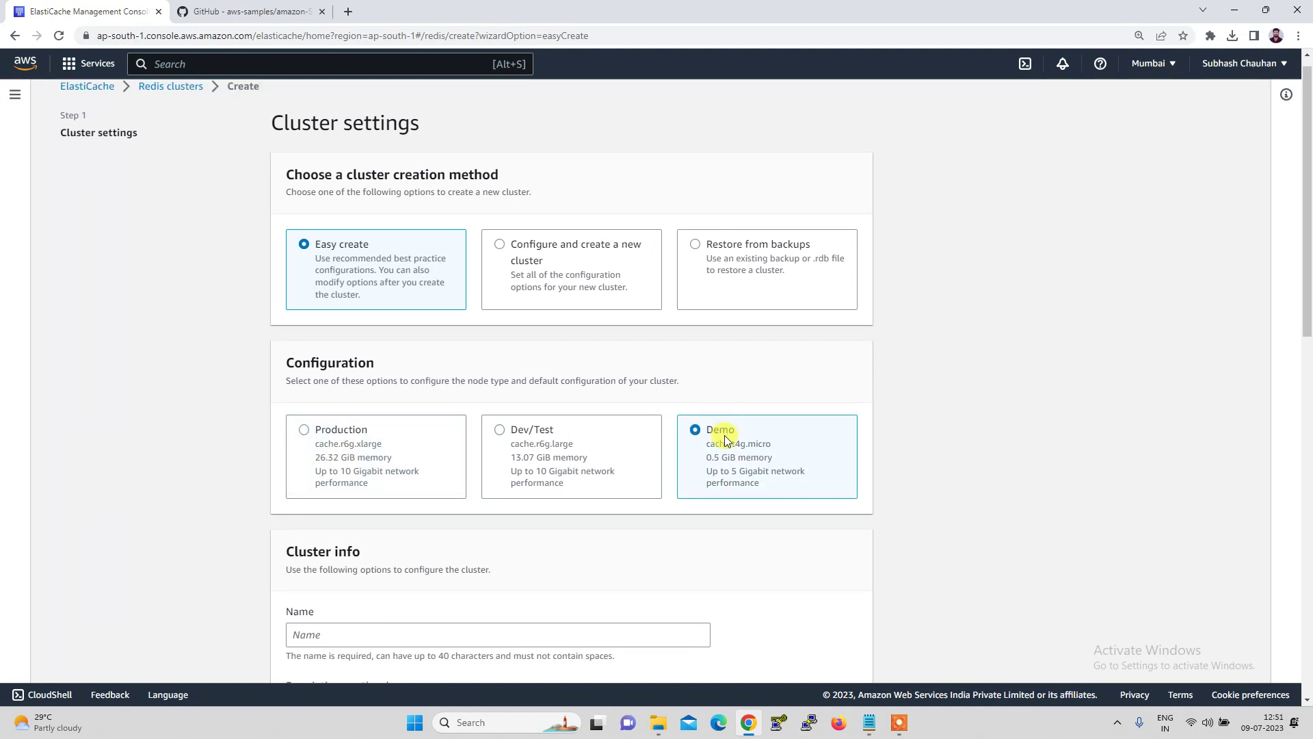
Step: Name the Redis cluster testing-cluster in the cluster info and keep its default description
scroll(721, 437, "down", 5)
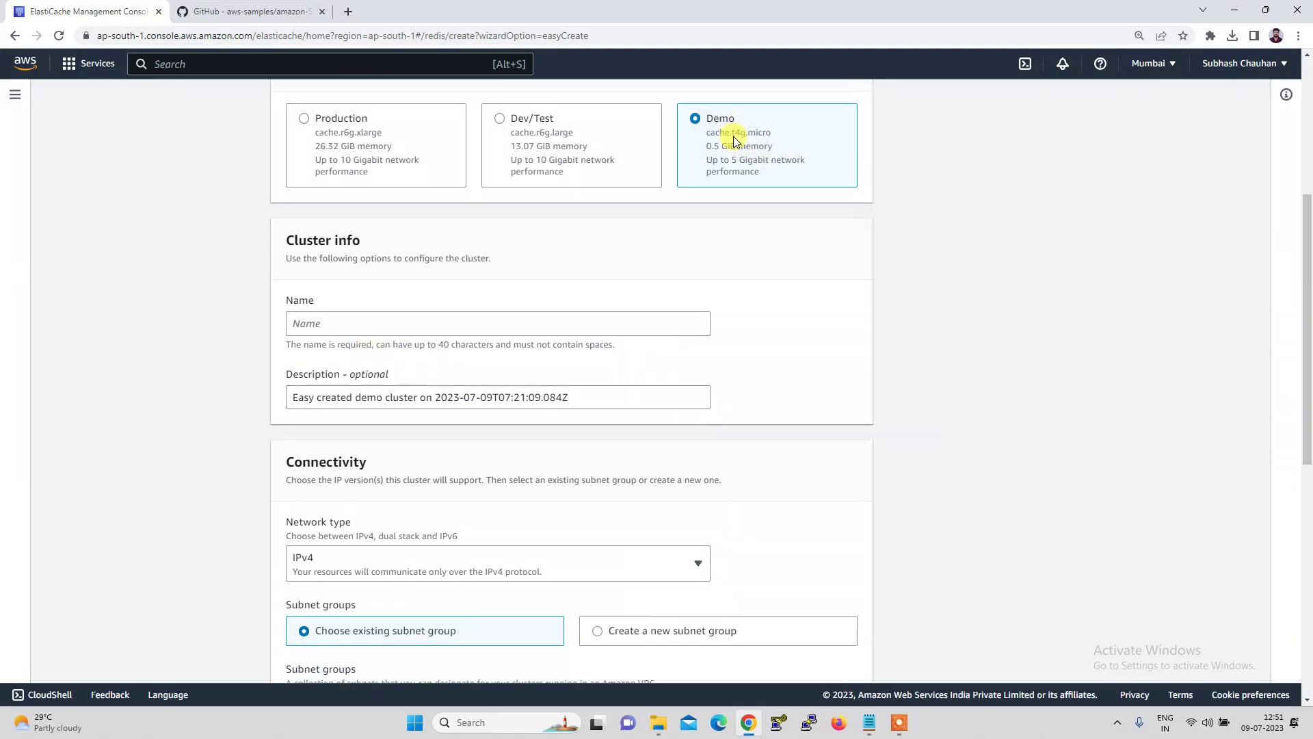
left_click(385, 322)
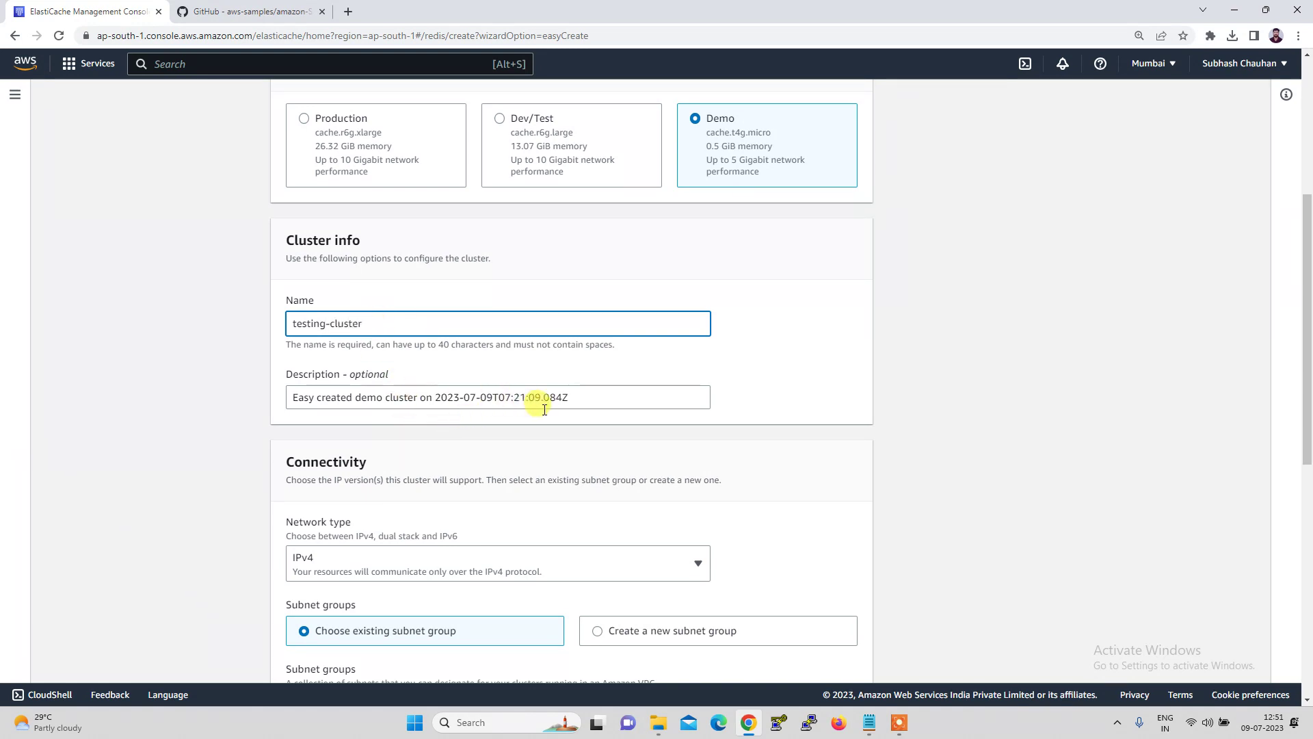
left_click(597, 402)
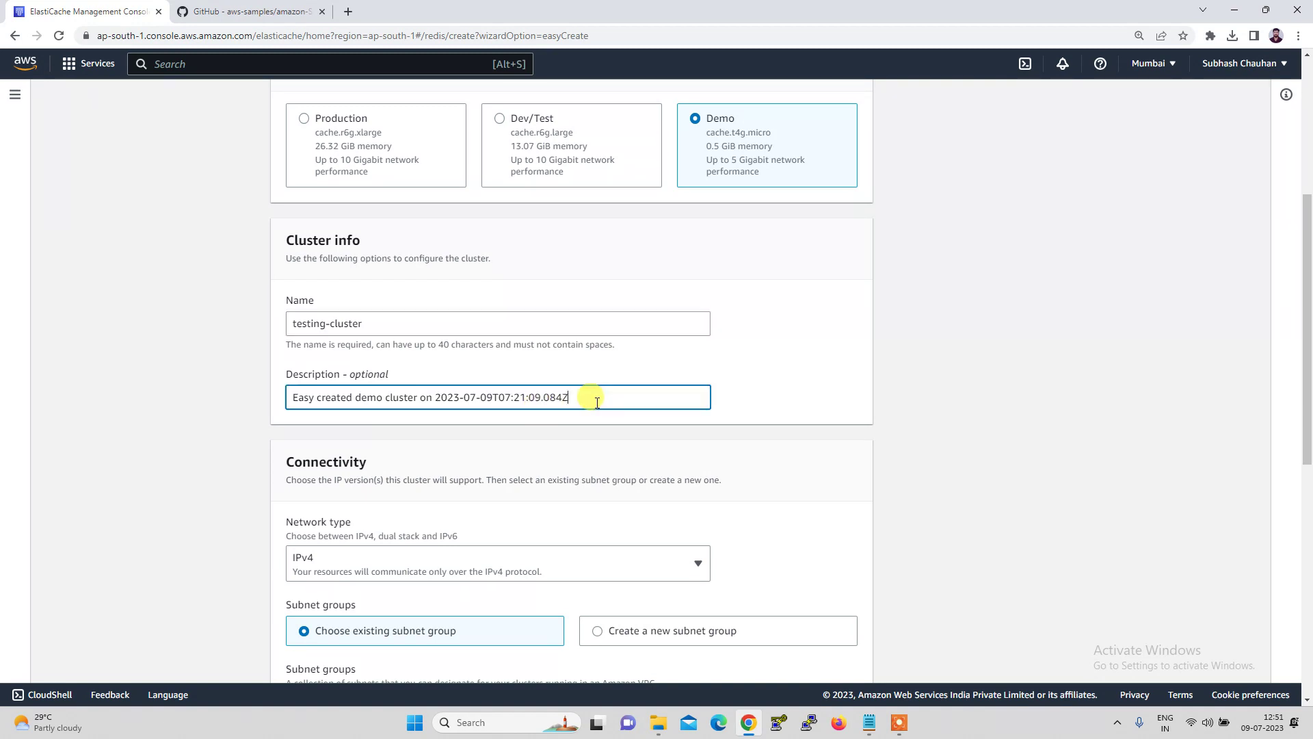
Step: Replace the cluster's default description with "this is my dem Redis Cluster"
key("BackSpace")
key("BackSpace")
key("BackSpace")
key("BackSpace")
key("BackSpace")
key("BackSpace")
key("BackSpace")
key("BackSpace")
key("BackSpace")
key("BackSpace")
key("BackSpace")
key("BackSpace")
key("BackSpace")
key("BackSpace")
key("BackSpace")
key("BackSpace")
key("BackSpace")
key("BackSpace")
key("BackSpace")
key("BackSpace")
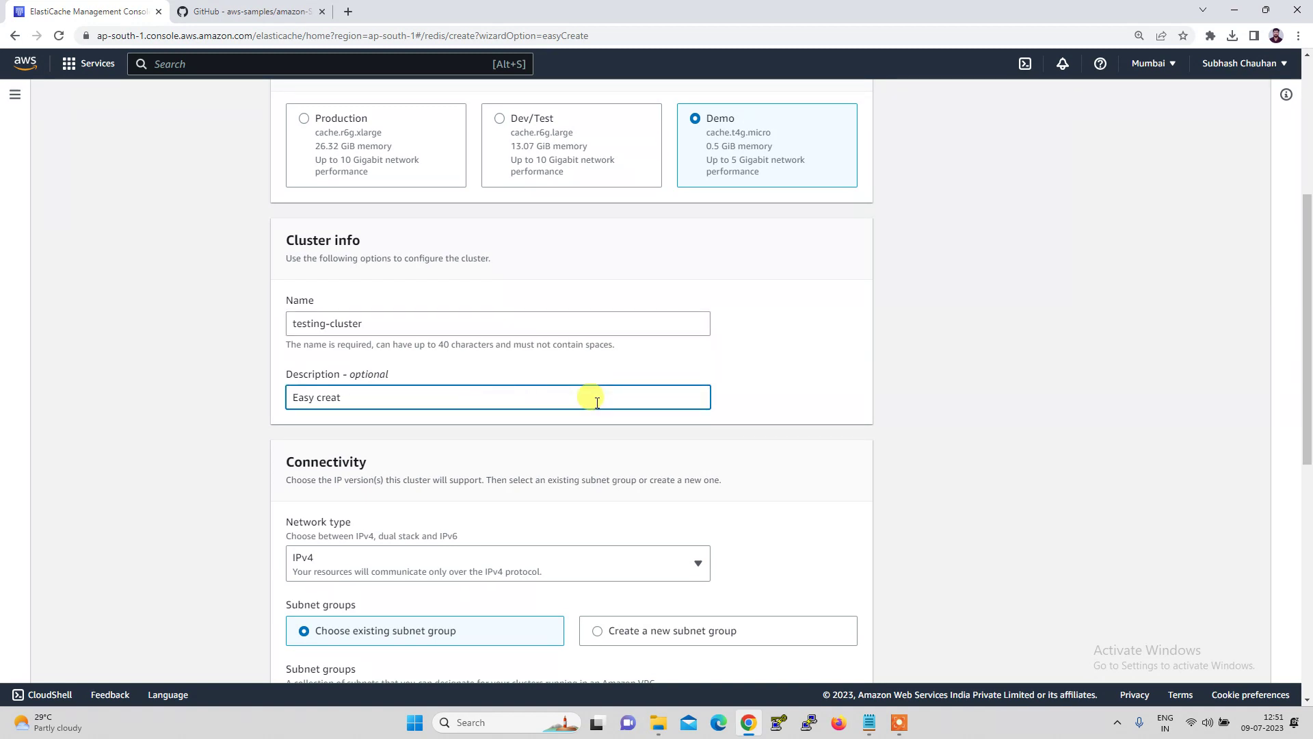
key("BackSpace")
key("BackSpace")
key("BackSpace")
key("BackSpace")
key("BackSpace")
key("BackSpace")
key("BackSpace")
key("BackSpace")
key("BackSpace")
key("BackSpace")
type("this is my dem Redis Cluster")
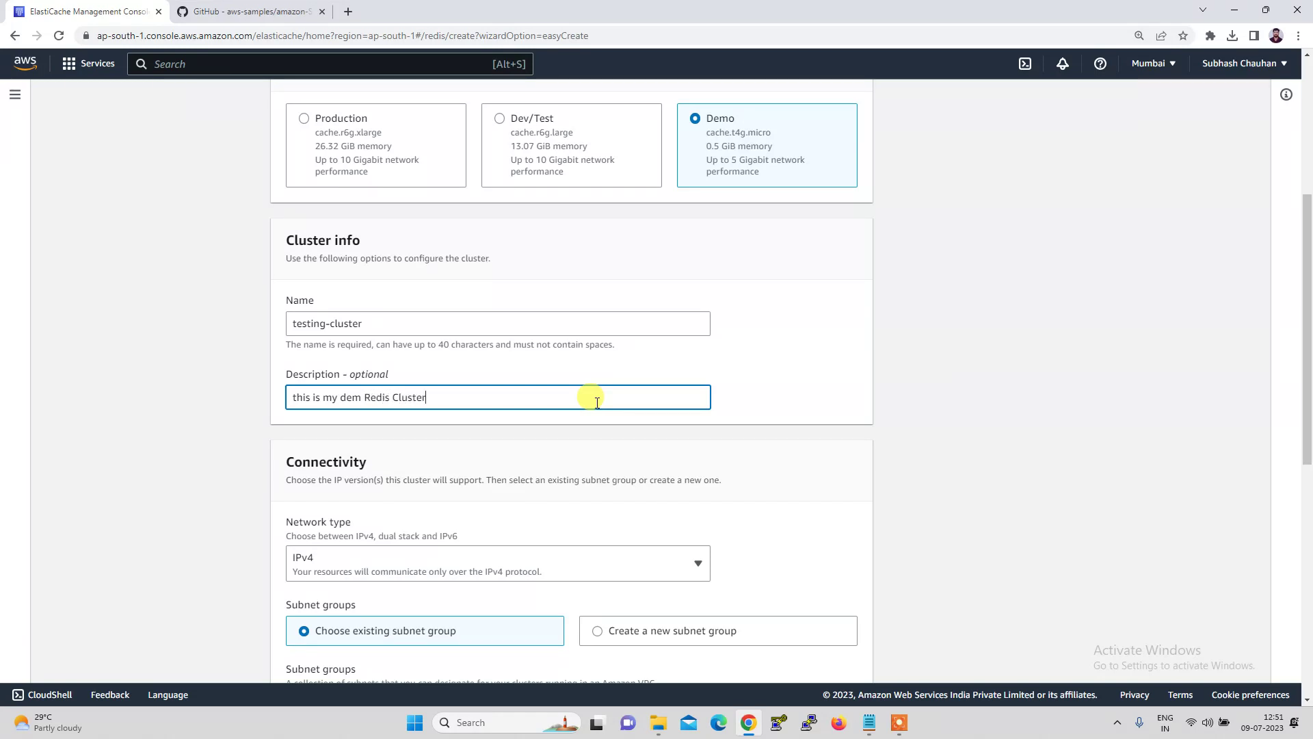
Step: Compare the network type options in the connectivity settings and choose IPv4
scroll(597, 402, "down", 2)
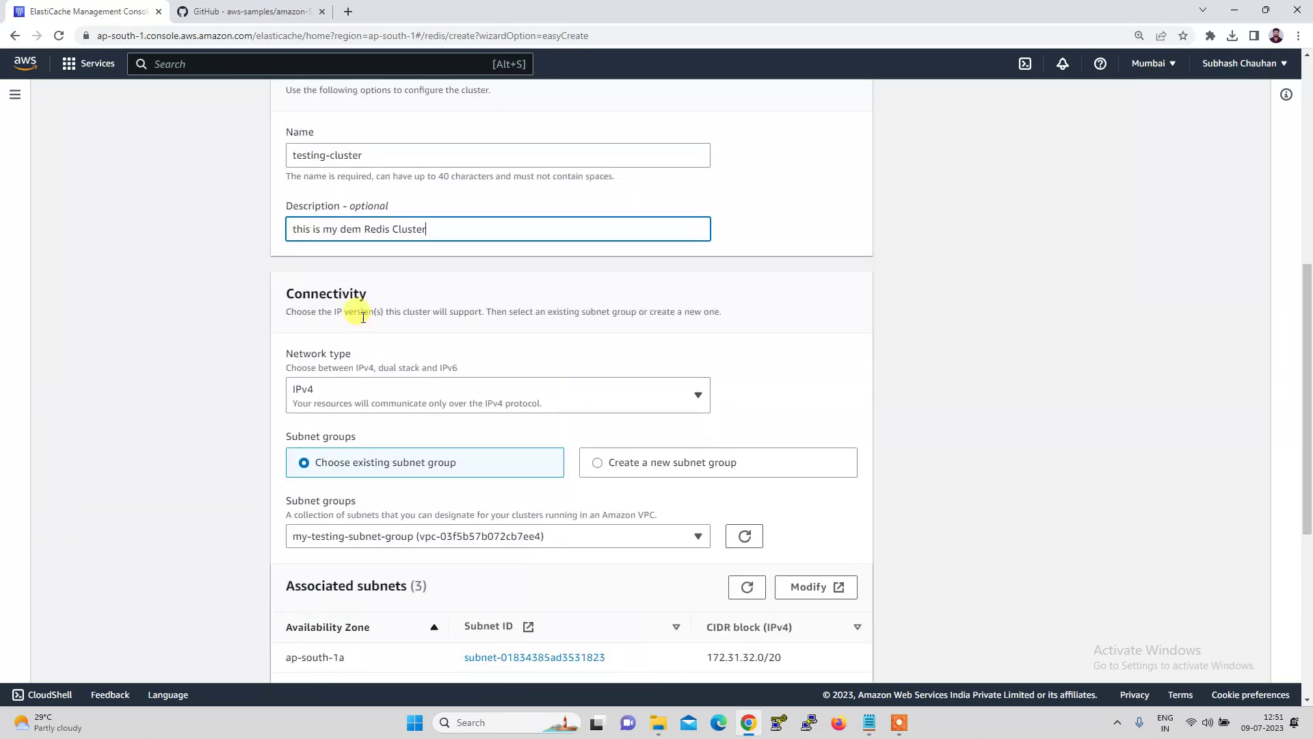
scroll(362, 315, "down", 1)
left_click(429, 338)
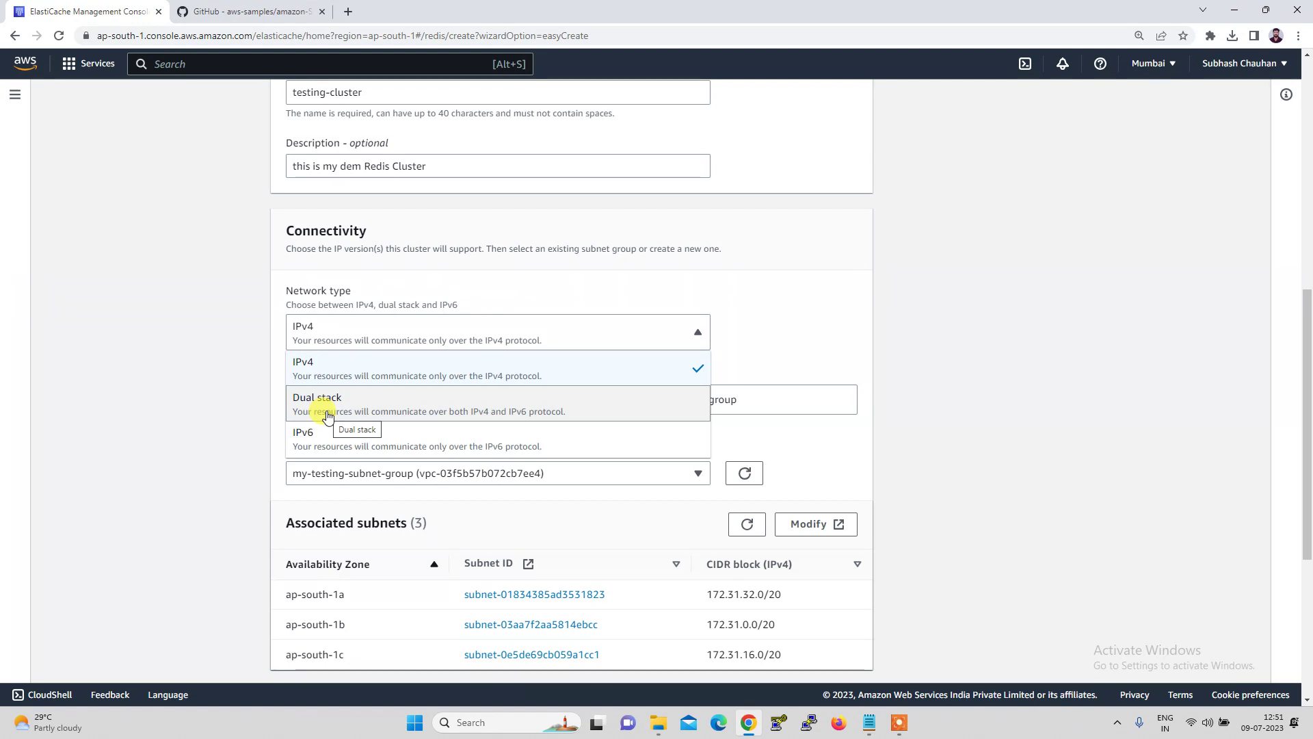
left_click(324, 372)
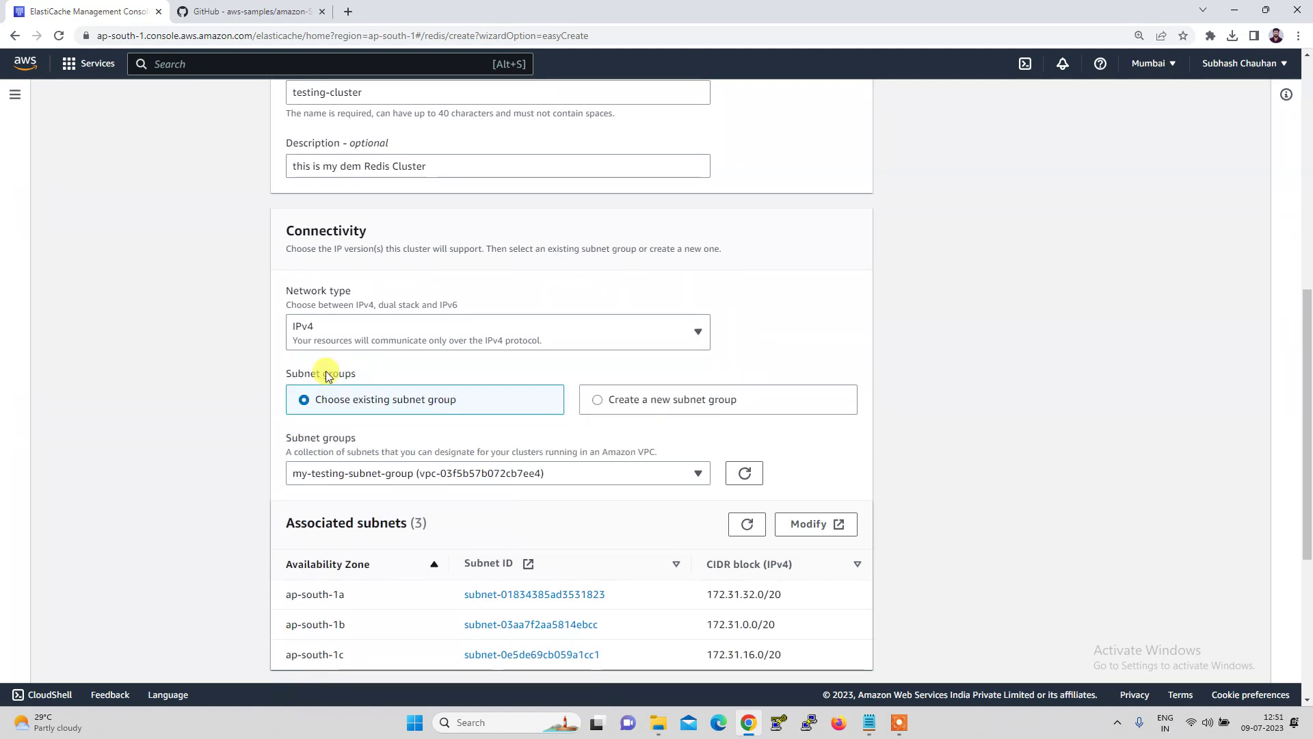
left_click(358, 340)
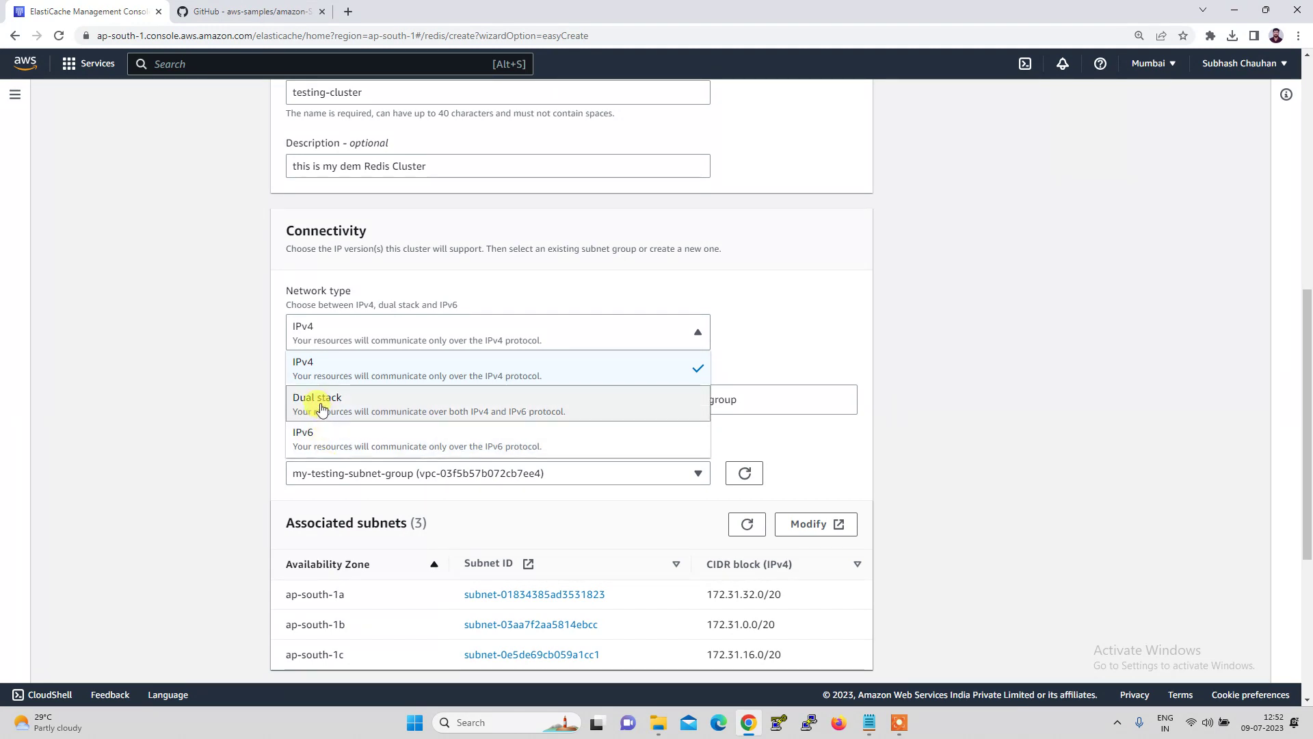
left_click(321, 368)
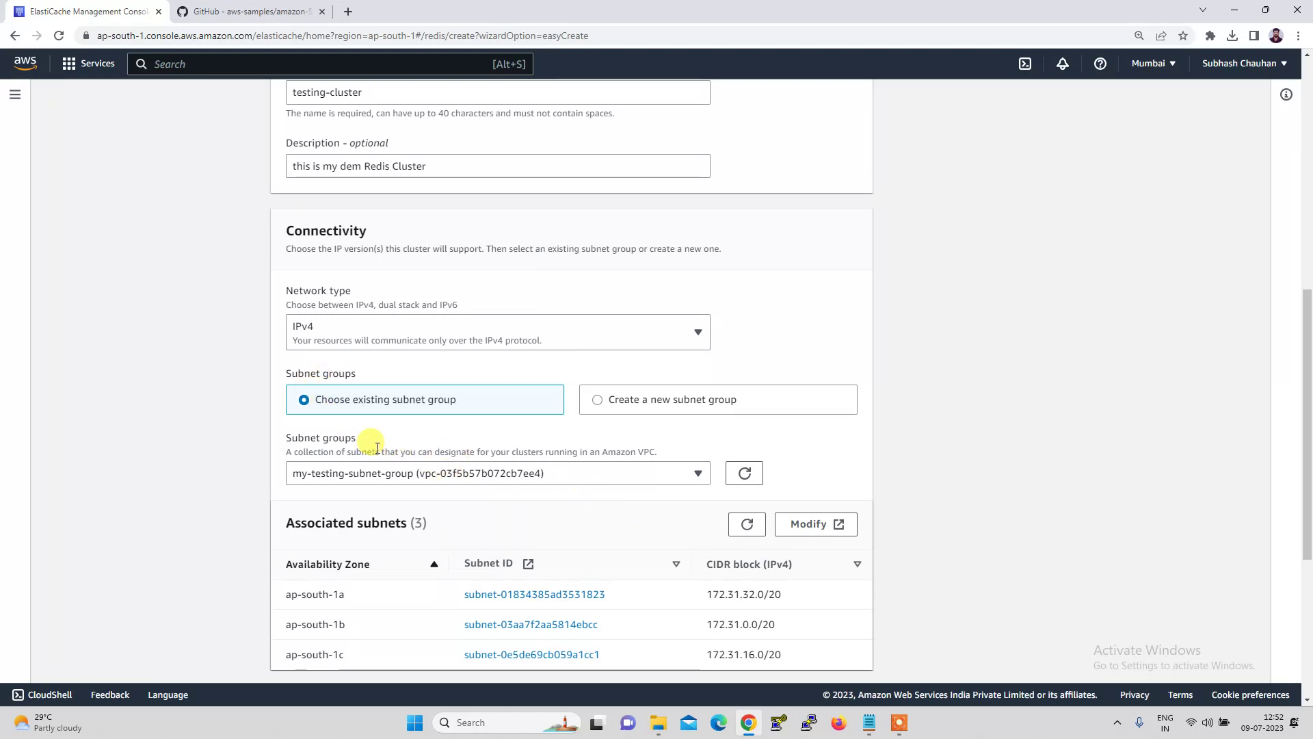
Step: Compare creating a new subnet group with using an existing one, and choose the existing my-testing-subnet-group
left_click(599, 401)
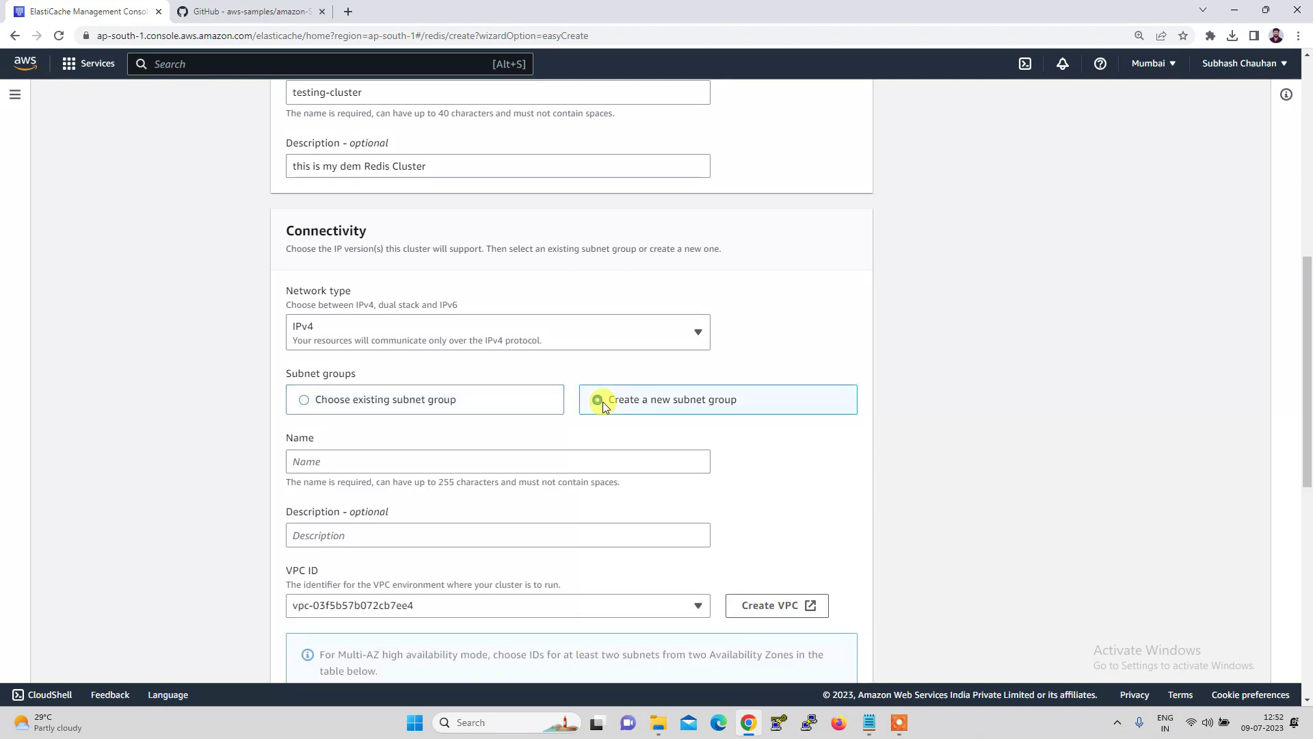
left_click(477, 401)
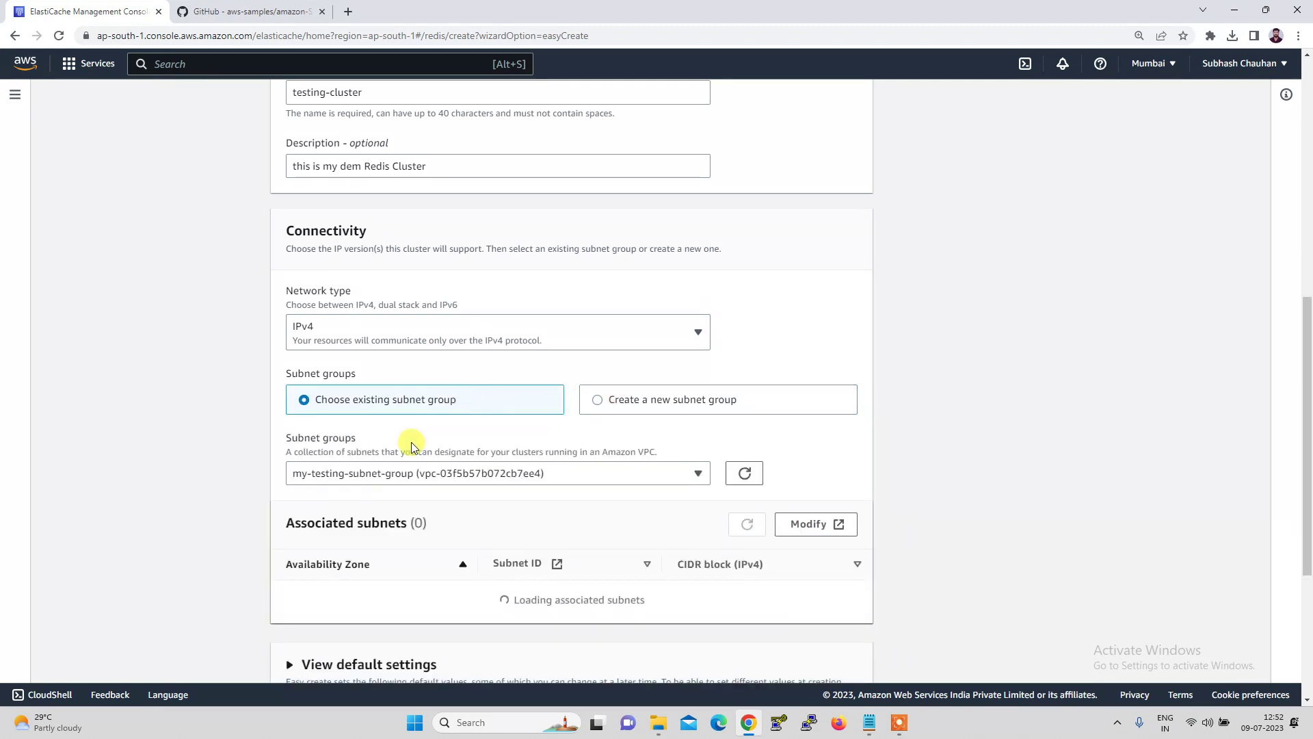
left_click(618, 402)
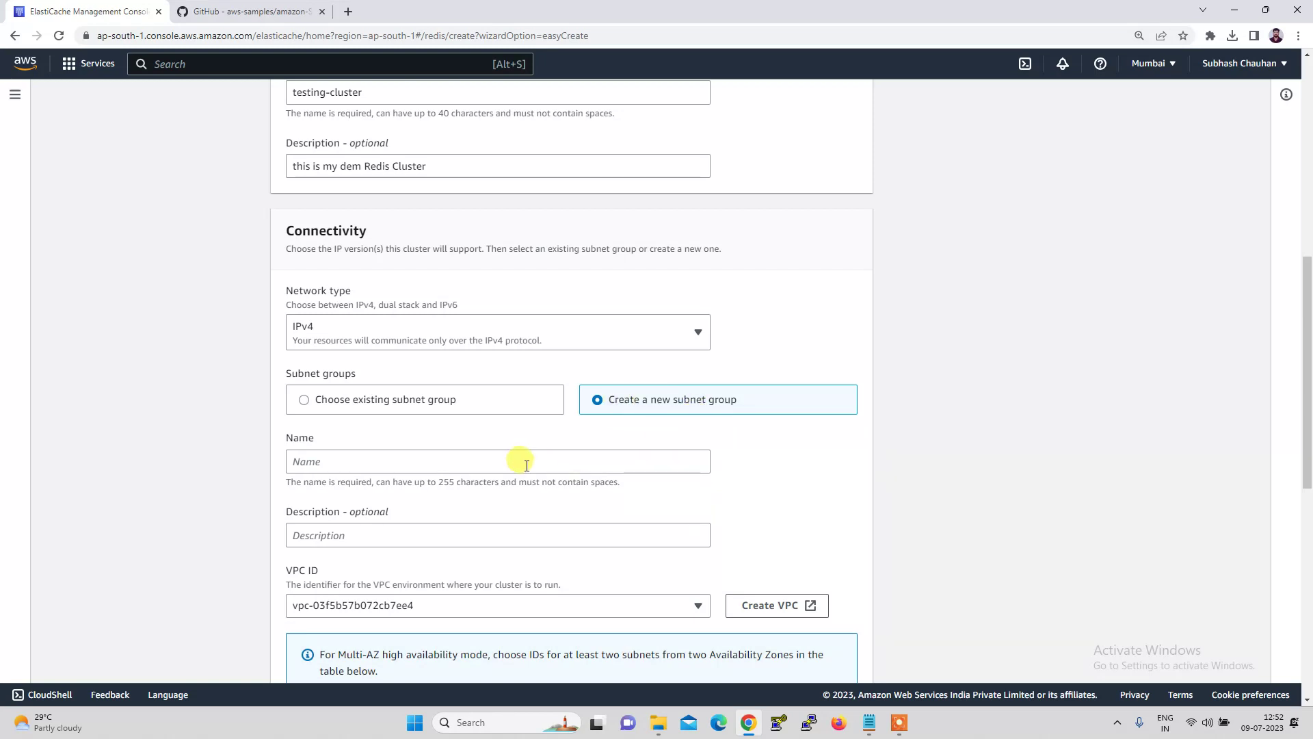
scroll(402, 601, "down", 2)
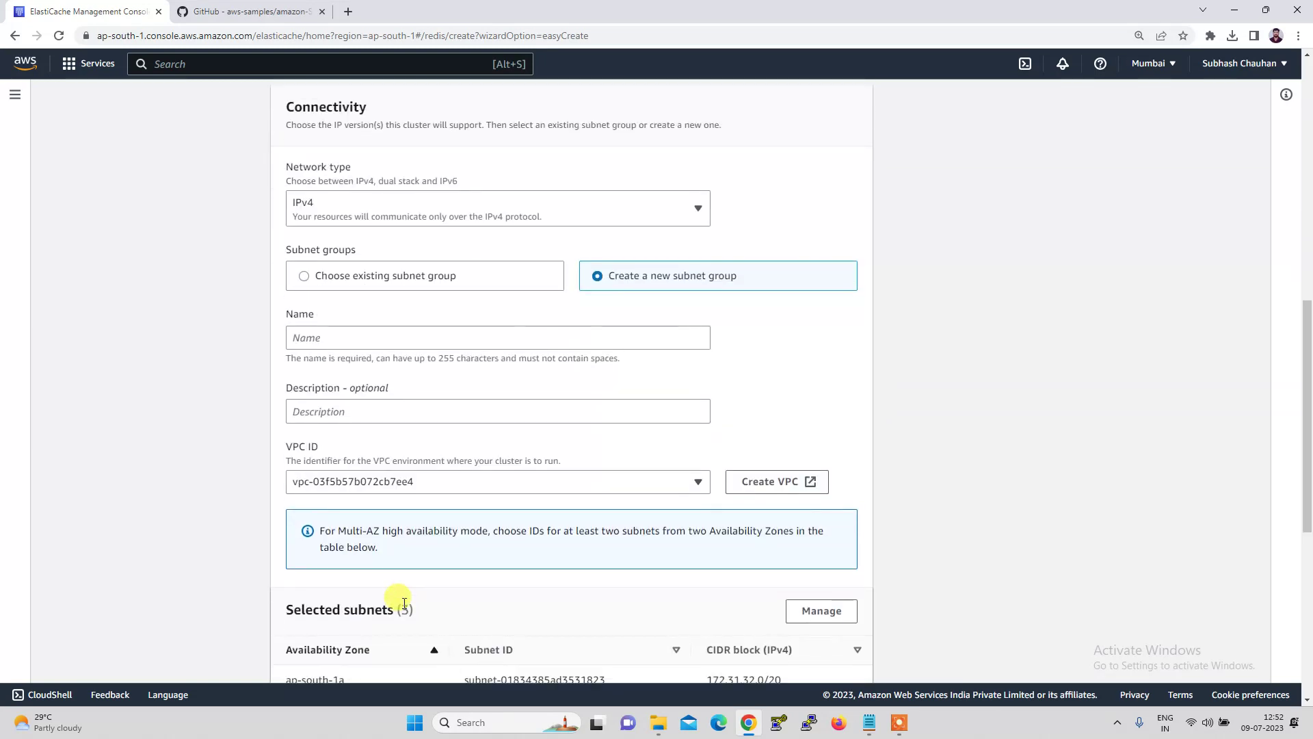
scroll(400, 601, "down", 1)
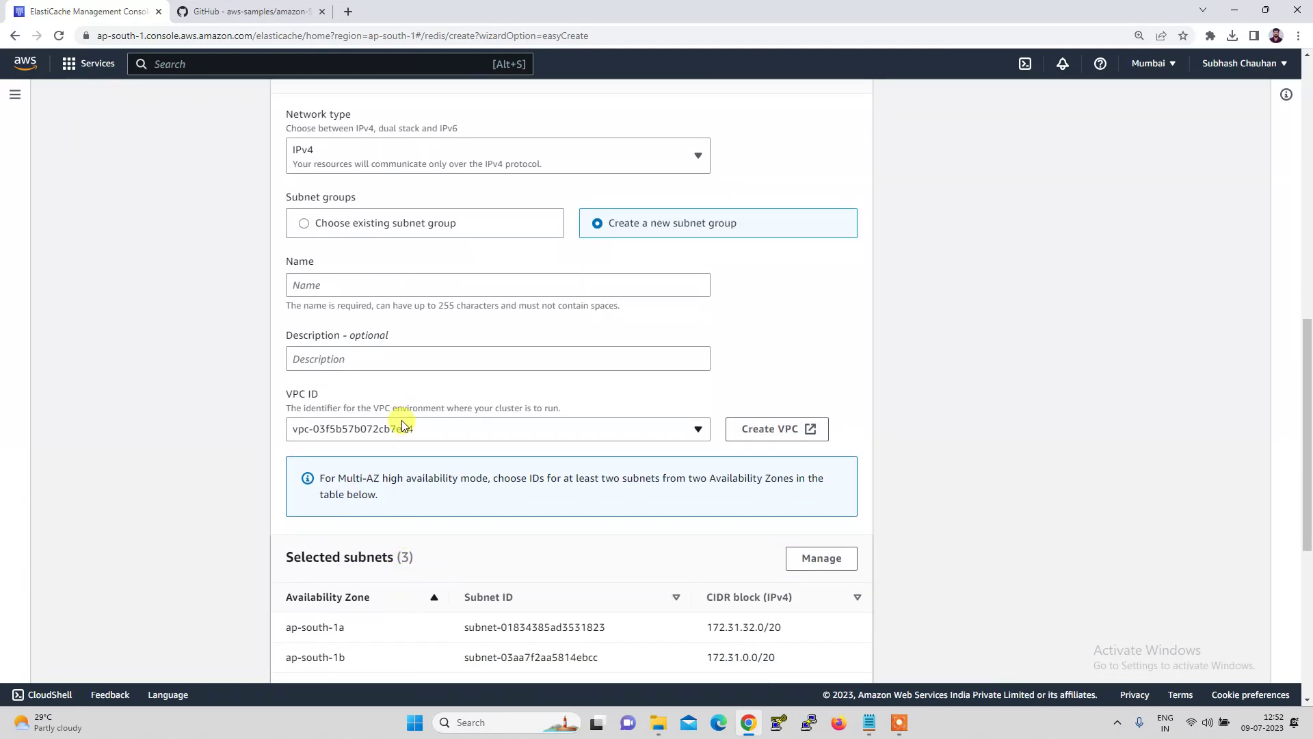
left_click(304, 224)
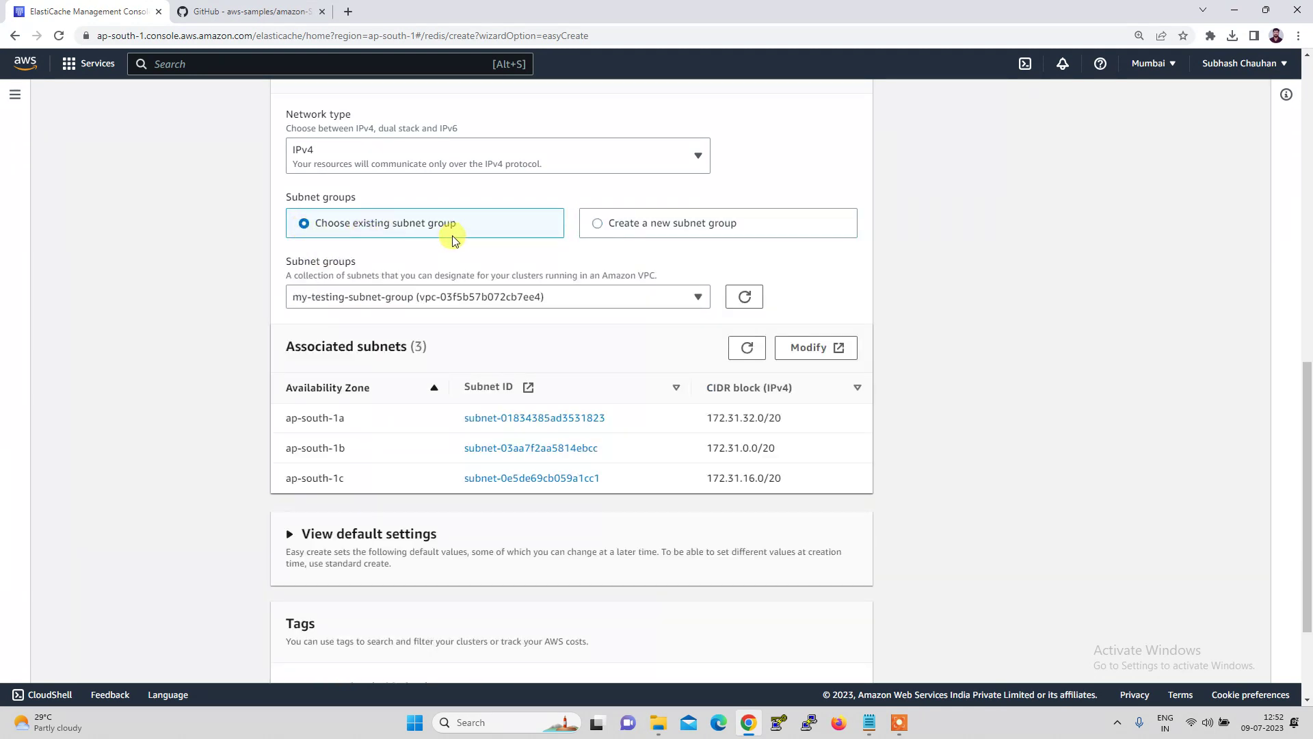
left_click(561, 299)
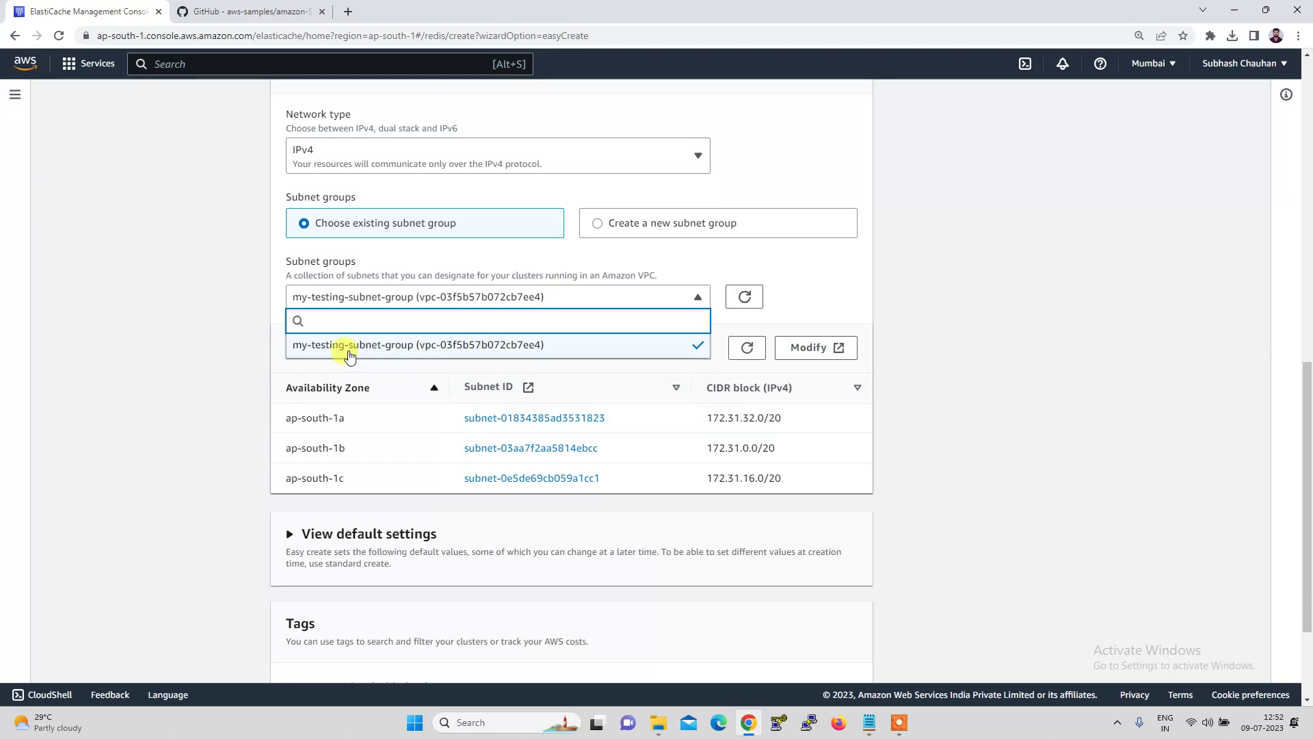
left_click(396, 349)
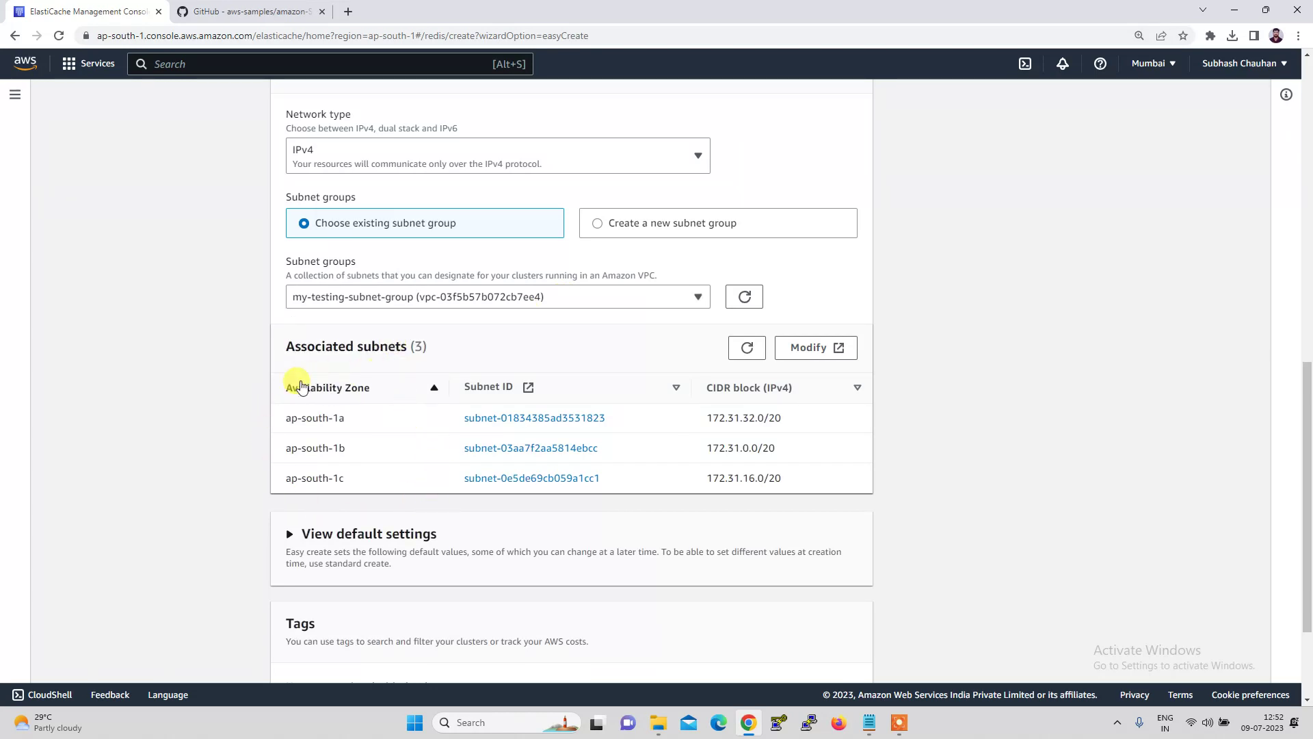
Step: Expand the default settings and examine the Demo configuration's values and which are editable after creation
scroll(391, 375, "down", 3)
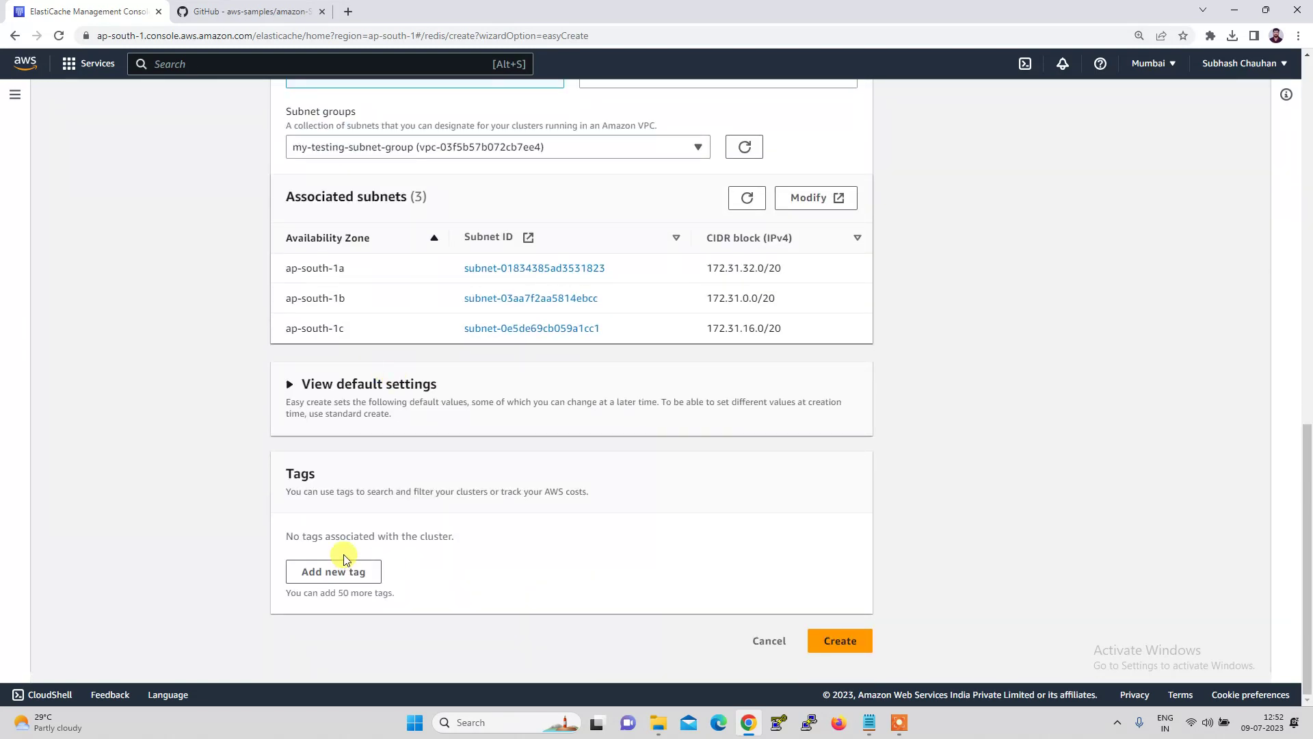
left_click(289, 384)
scroll(413, 448, "down", 1)
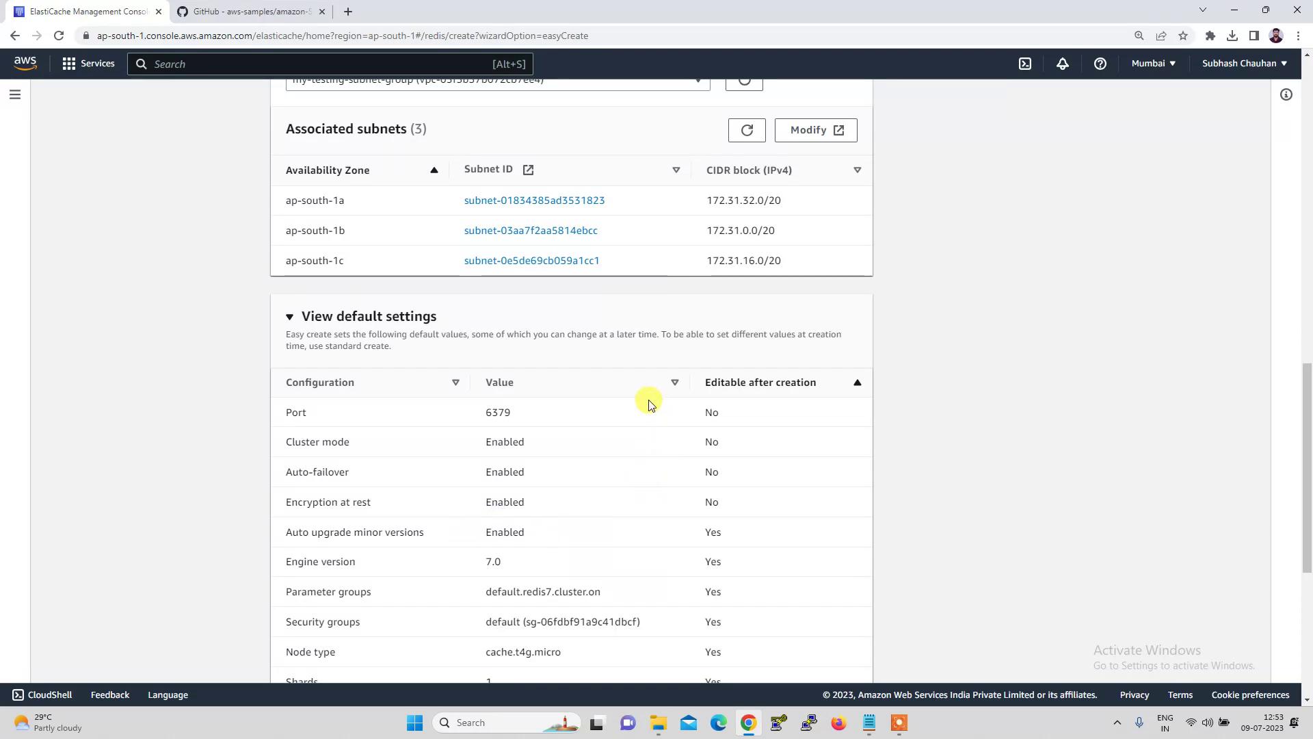
scroll(703, 515, "down", 2)
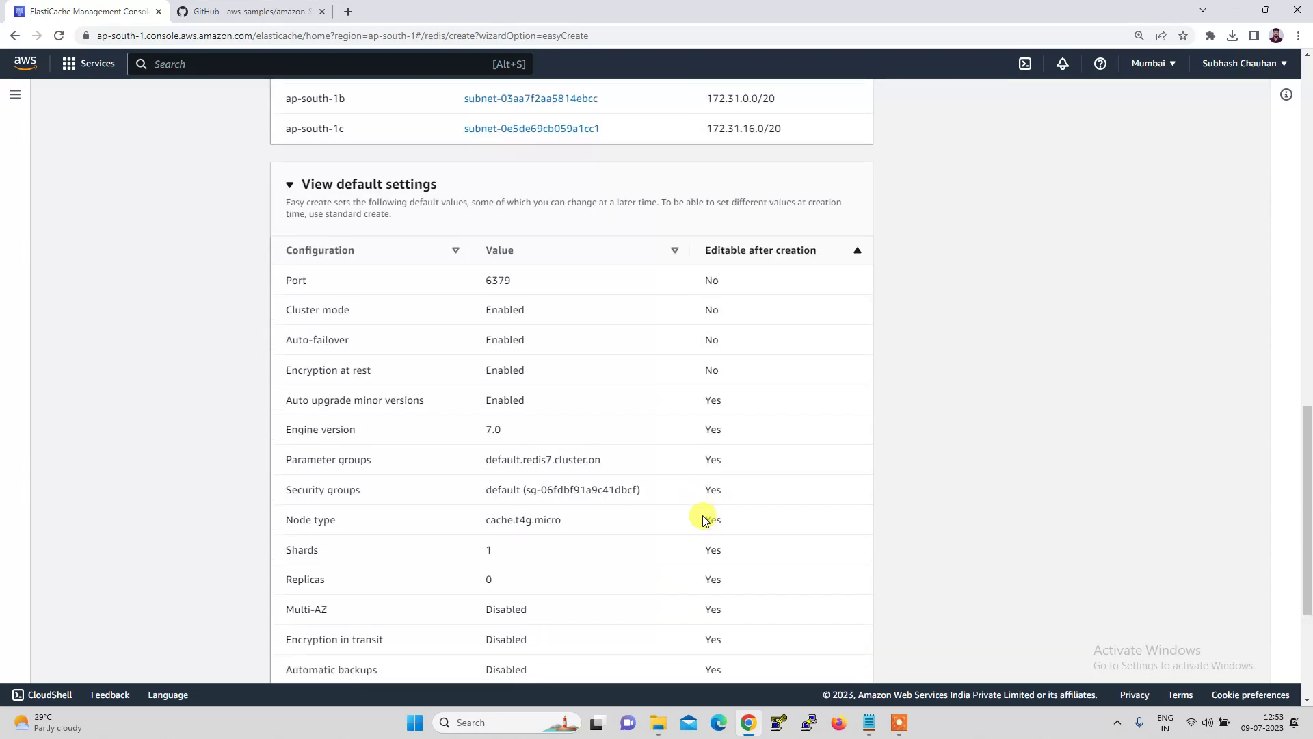
scroll(566, 522, "down", 2)
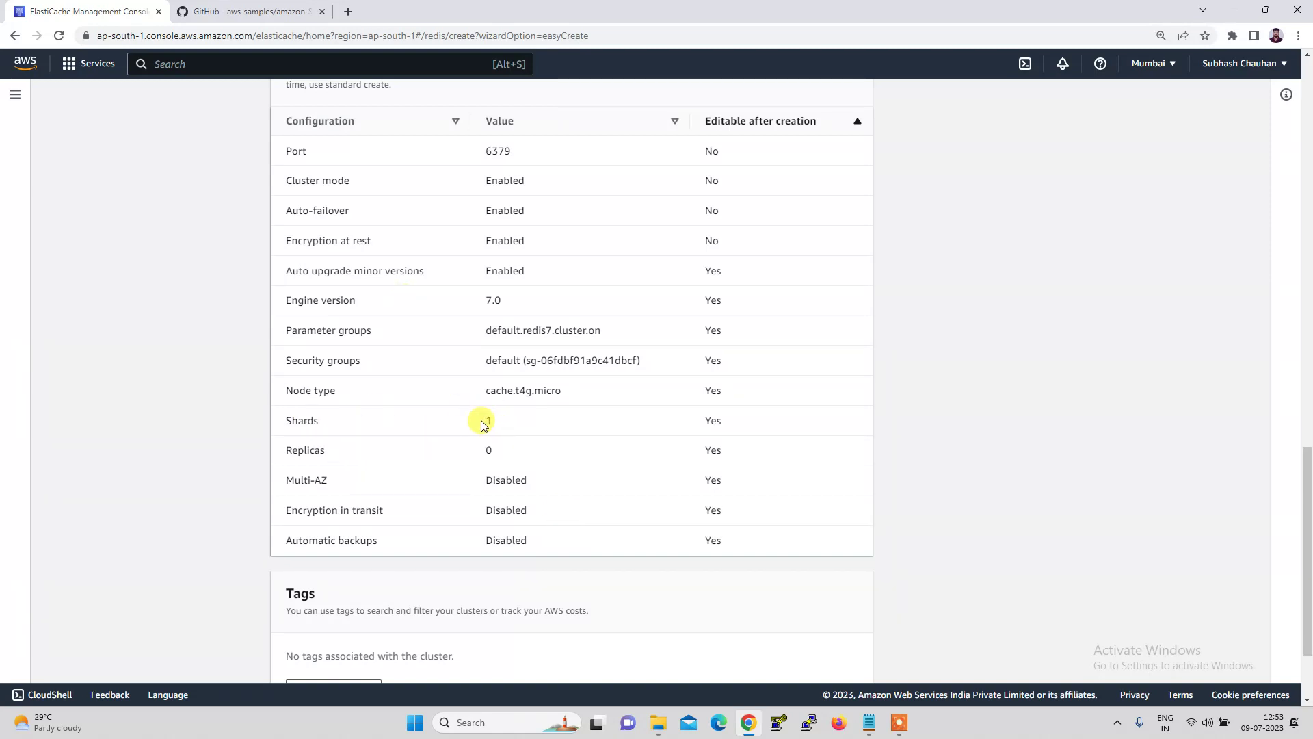
scroll(498, 421, "down", 3)
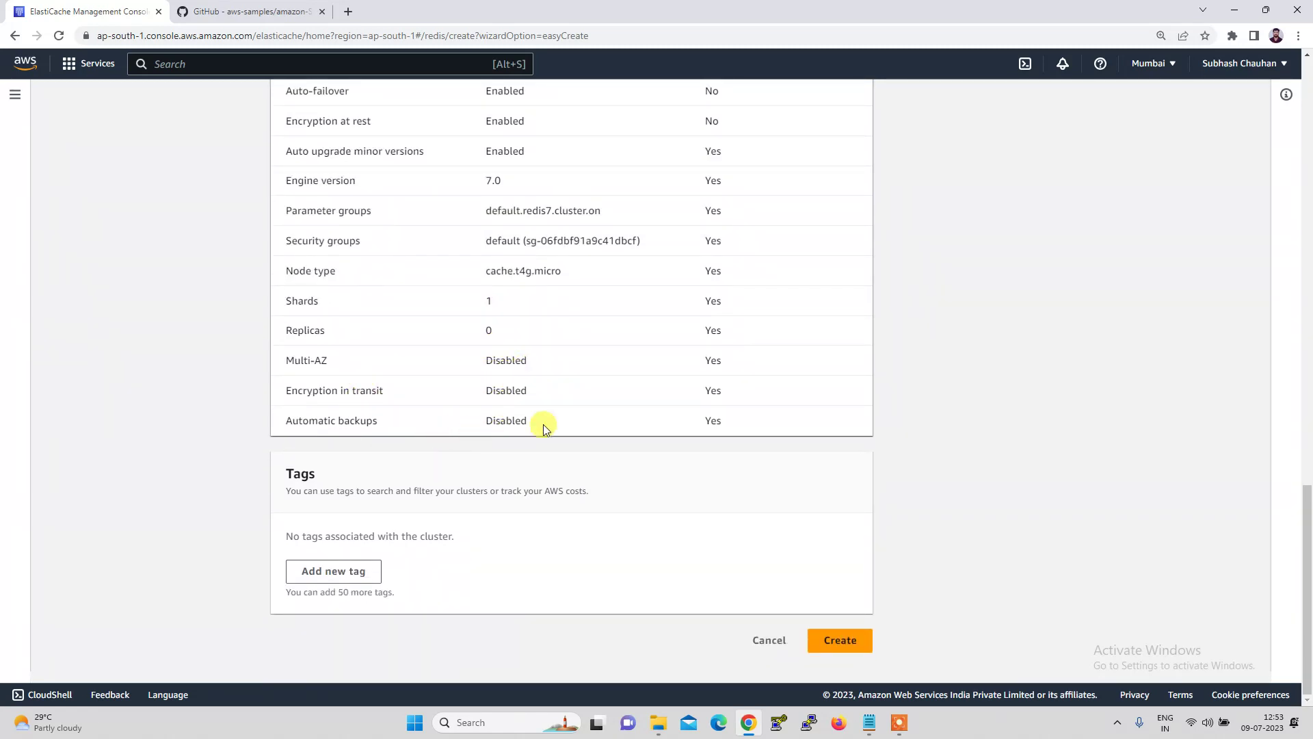
Step: Choose the Production configuration and examine its node type, shard and replica defaults
scroll(555, 425, "up", 9)
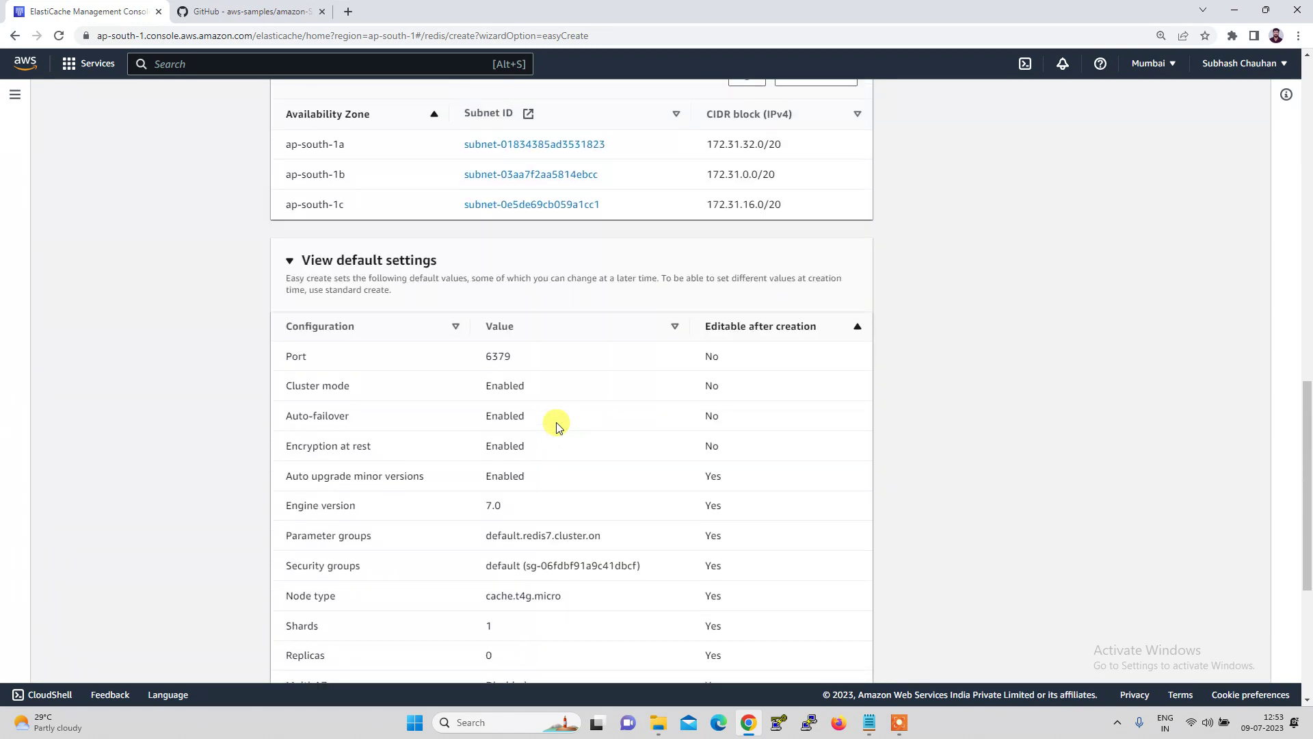
scroll(556, 425, "up", 9)
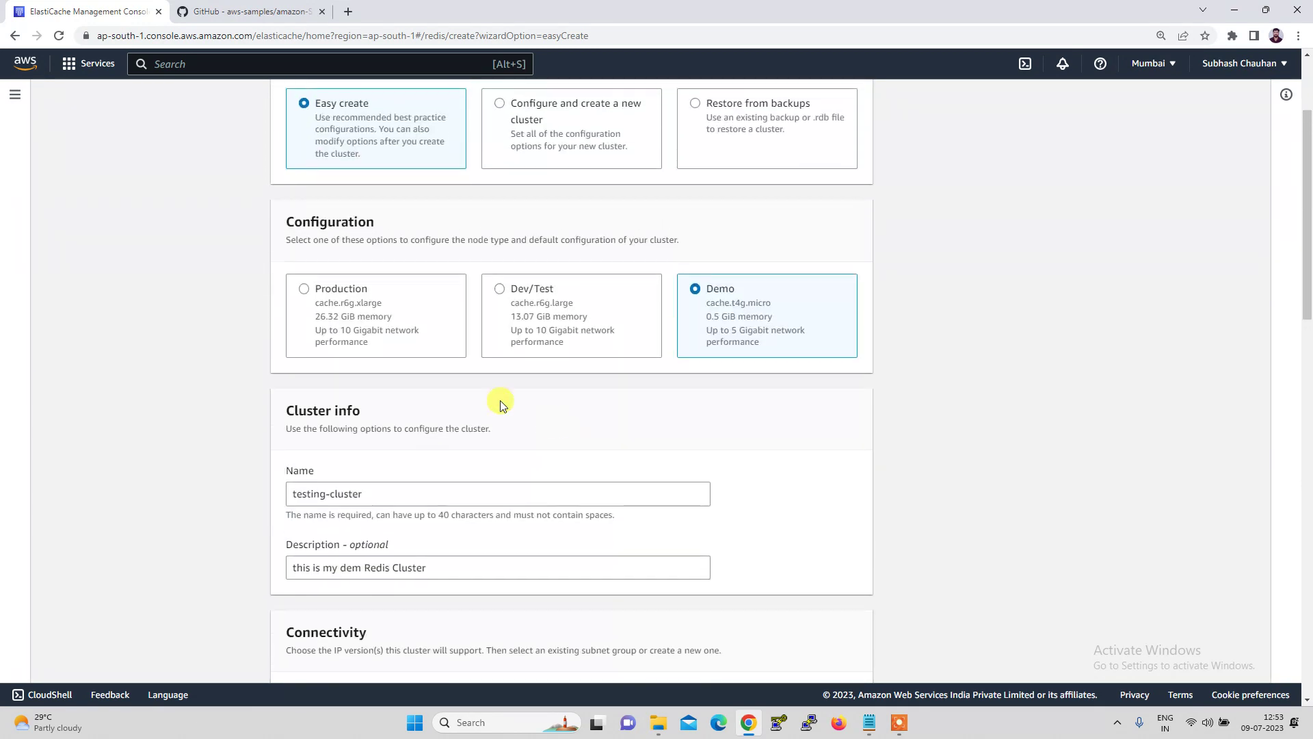
left_click(335, 293)
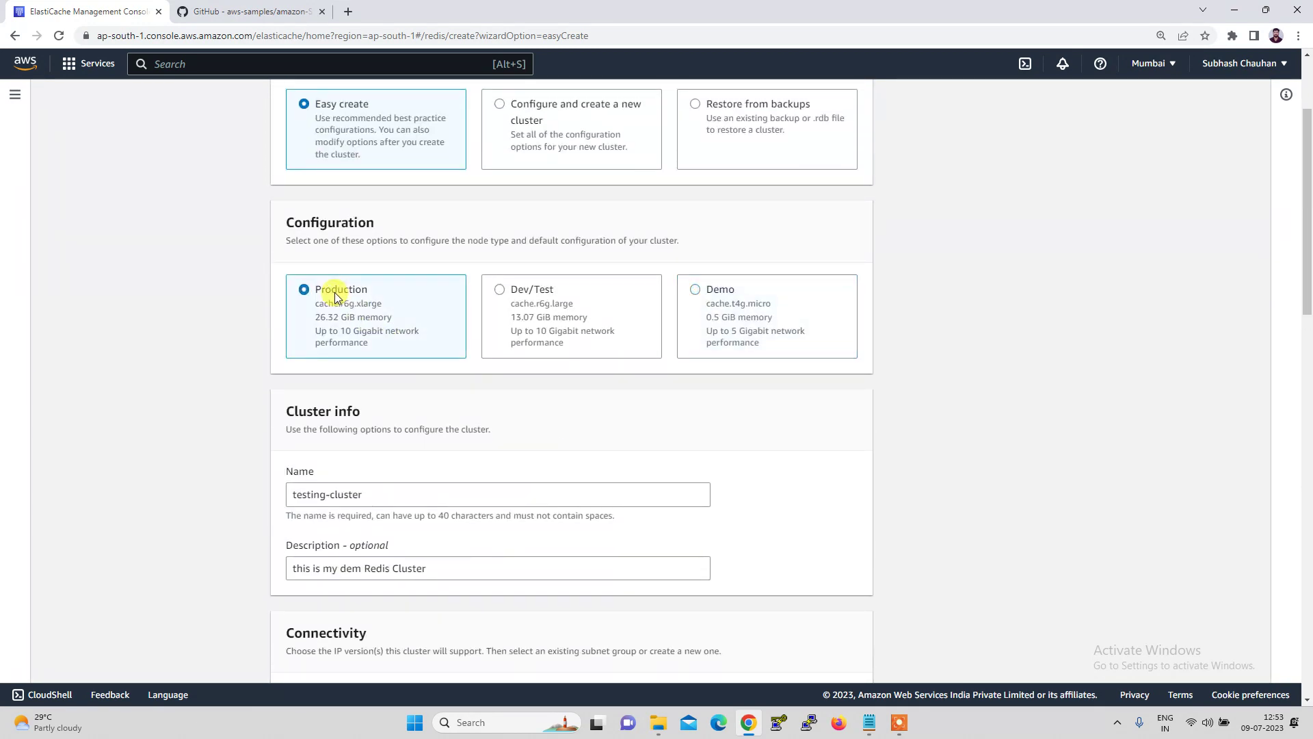
scroll(456, 445, "down", 8)
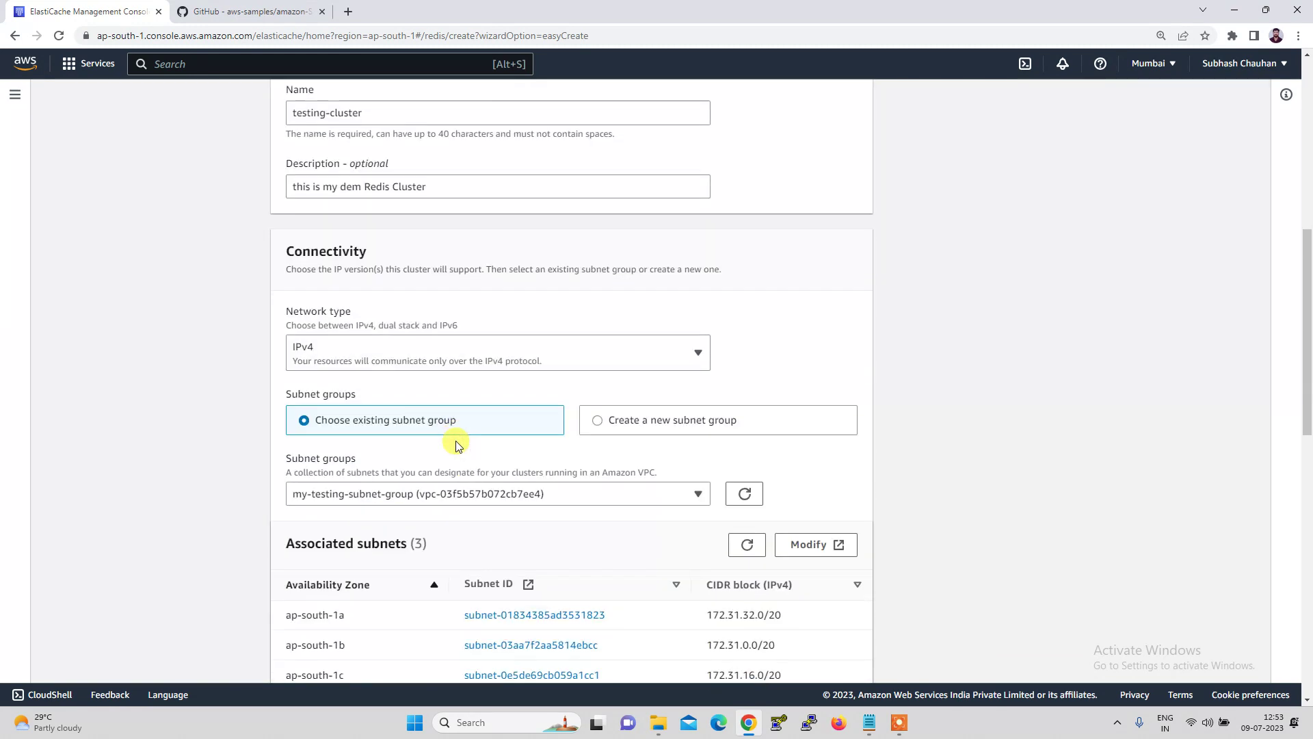
scroll(457, 445, "down", 8)
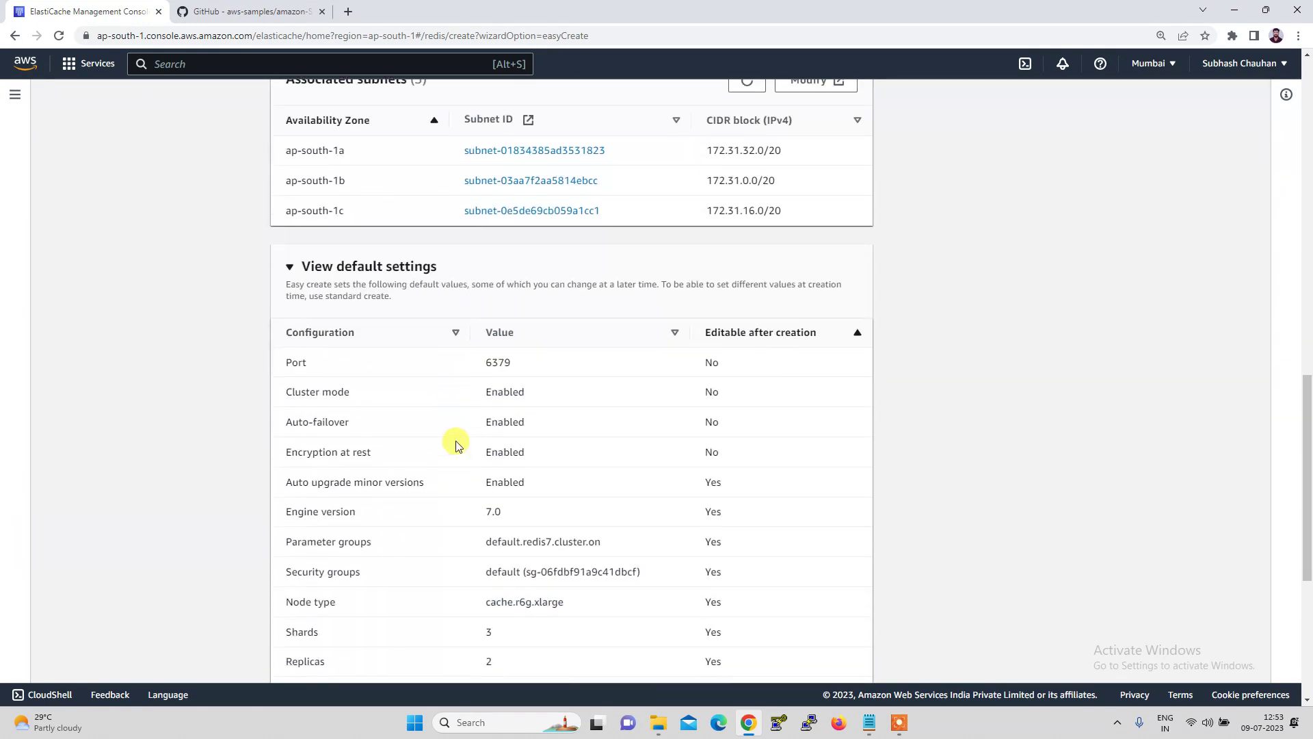
scroll(457, 444, "down", 1)
scroll(457, 445, "up", 15)
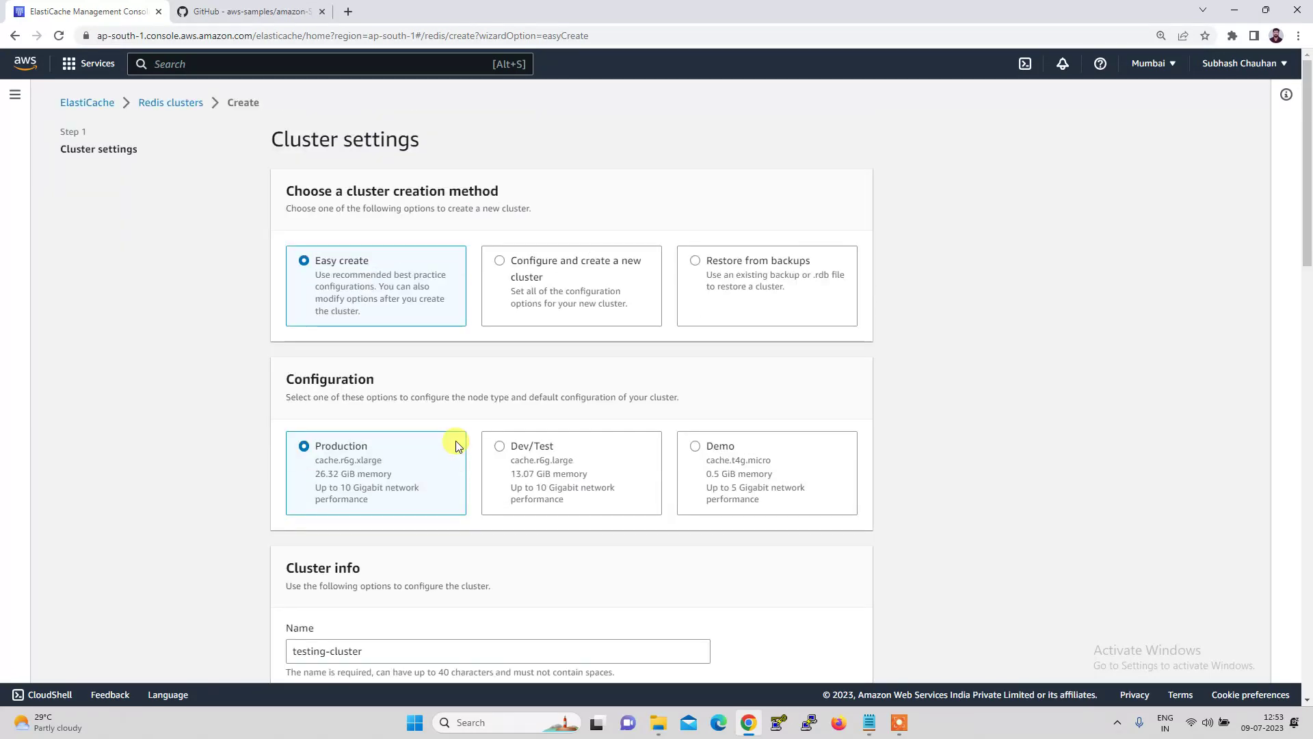
Step: Switch the creation method to Configure and create a new cluster and enable cluster mode
left_click(532, 266)
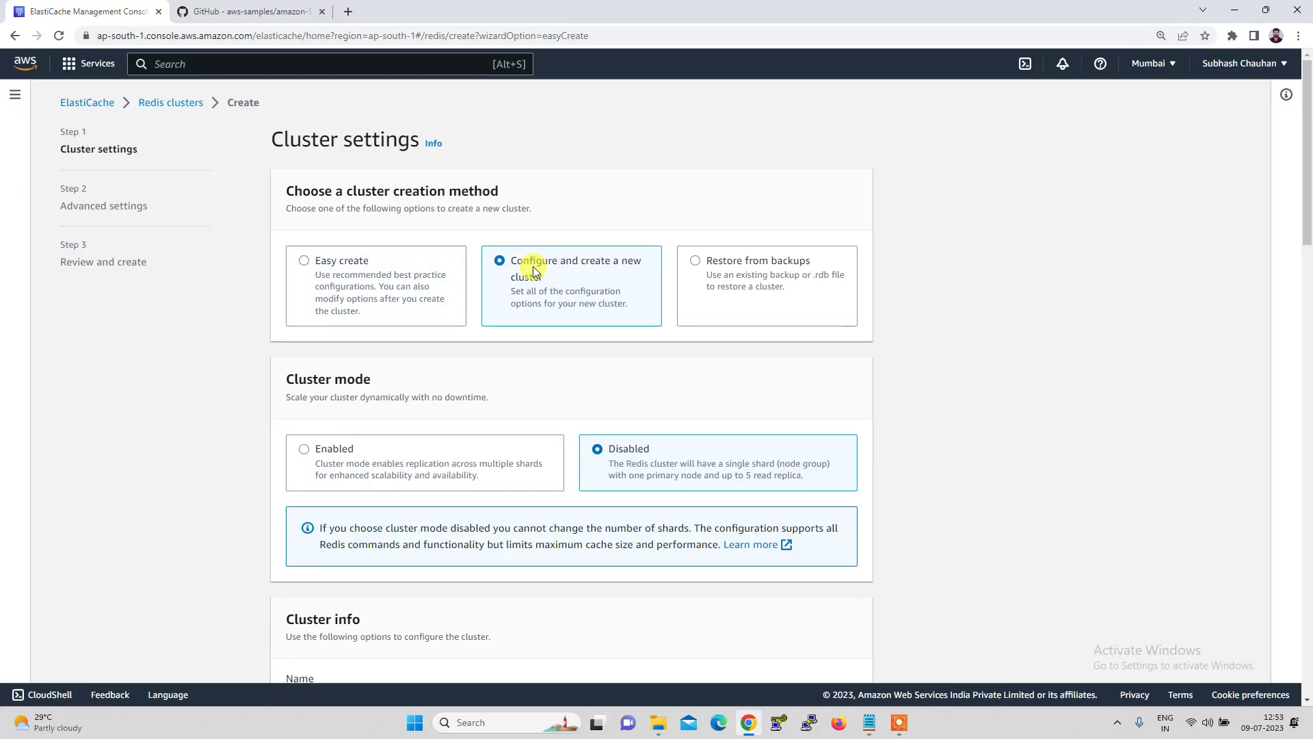
scroll(510, 430, "down", 2)
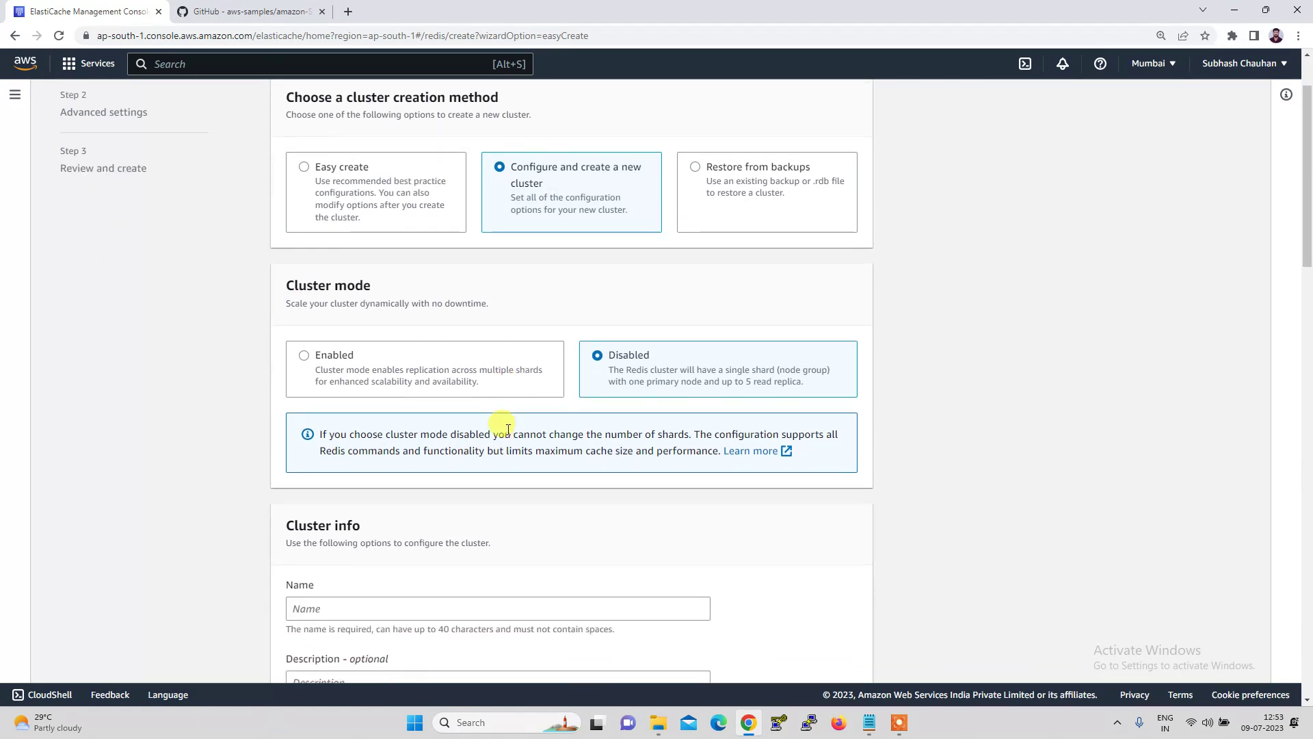
left_click(307, 355)
Step: Examine the full configuration form's cluster mode, cluster info, location, Multi-AZ, engine, node type, shard and replica settings
scroll(444, 551, "down", 10)
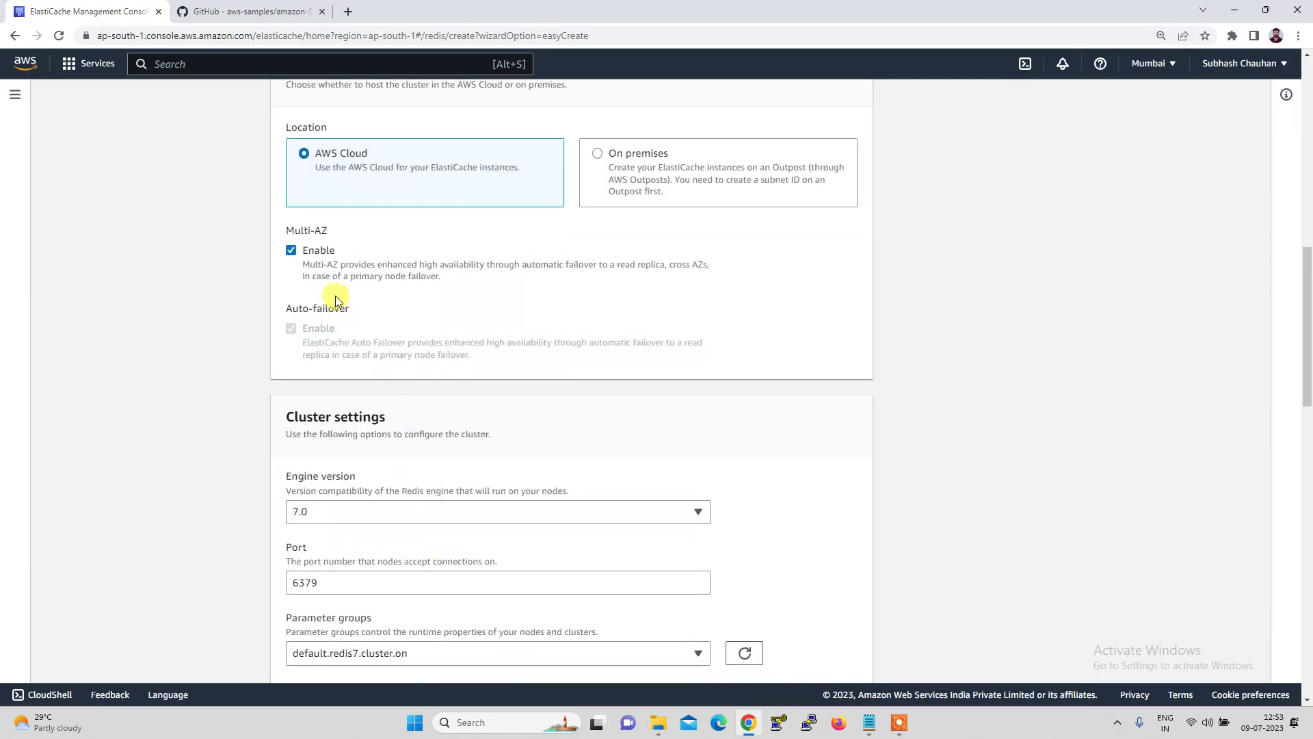
scroll(376, 338, "down", 3)
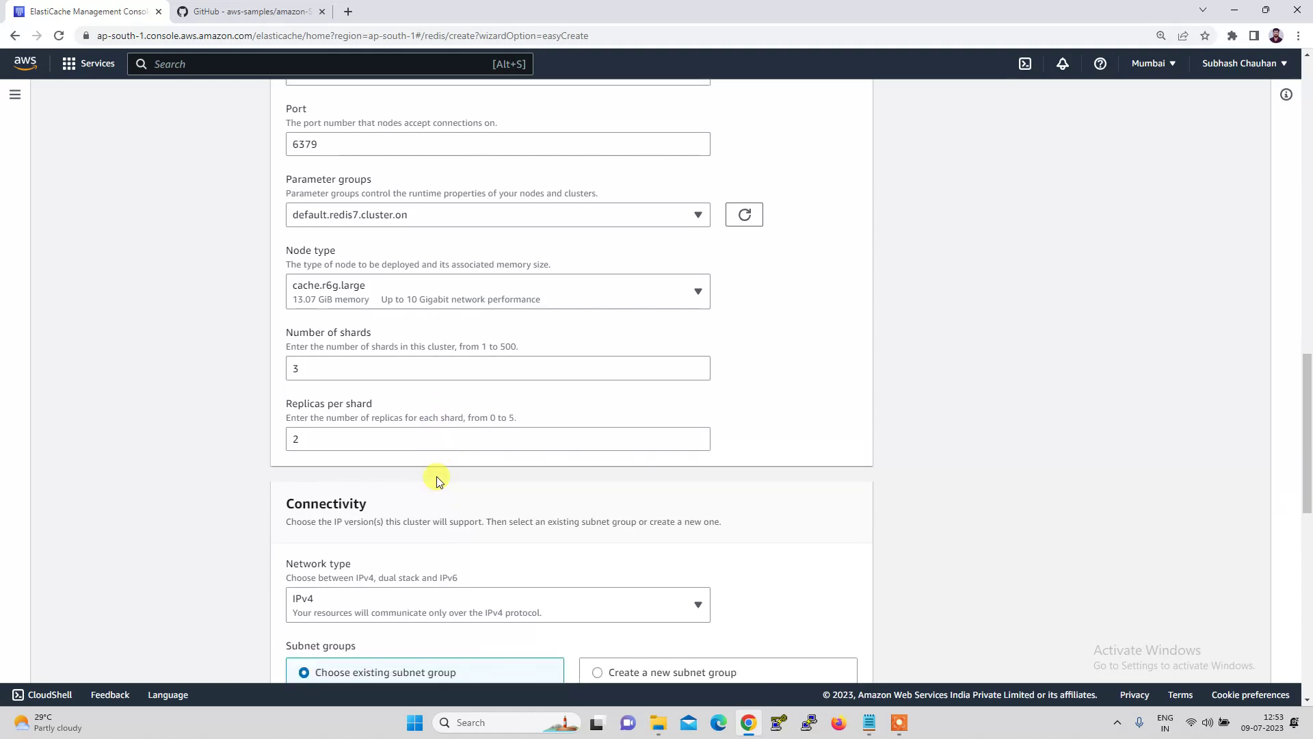
scroll(438, 479, "up", 10)
scroll(437, 476, "up", 3)
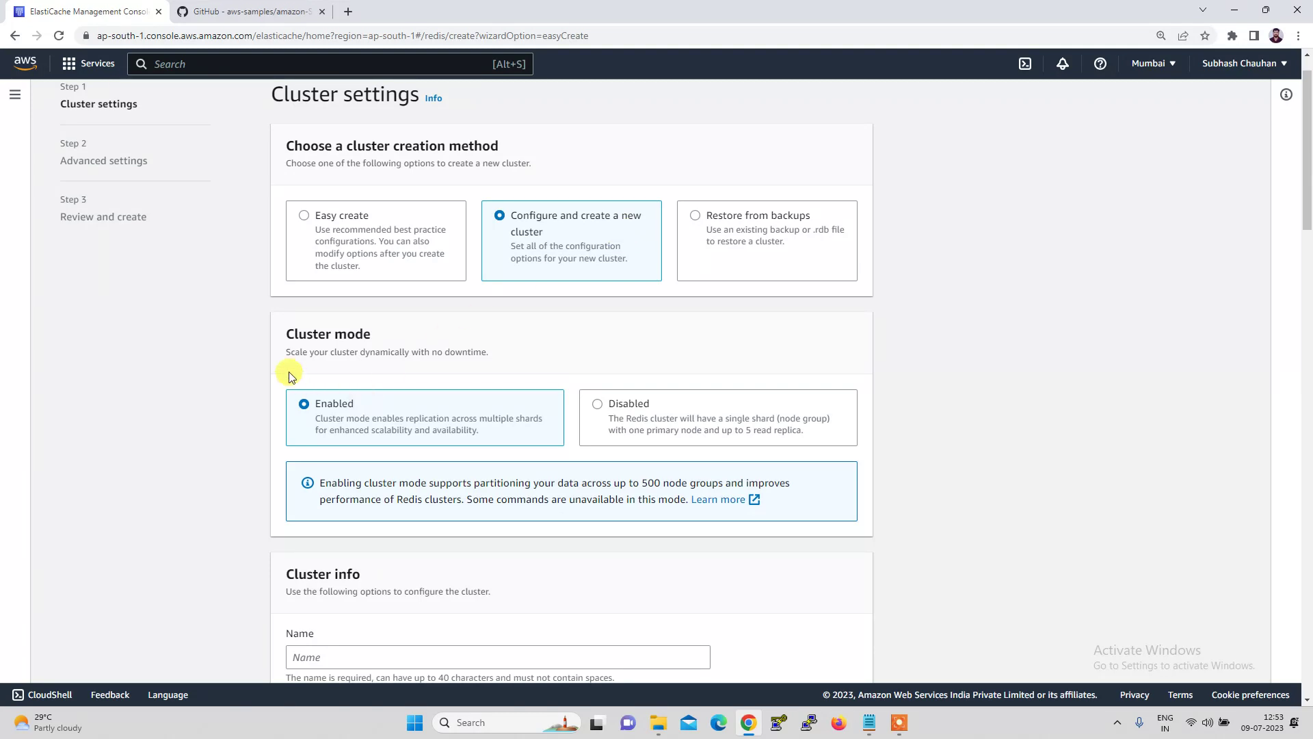
scroll(396, 443, "down", 2)
scroll(396, 442, "down", 3)
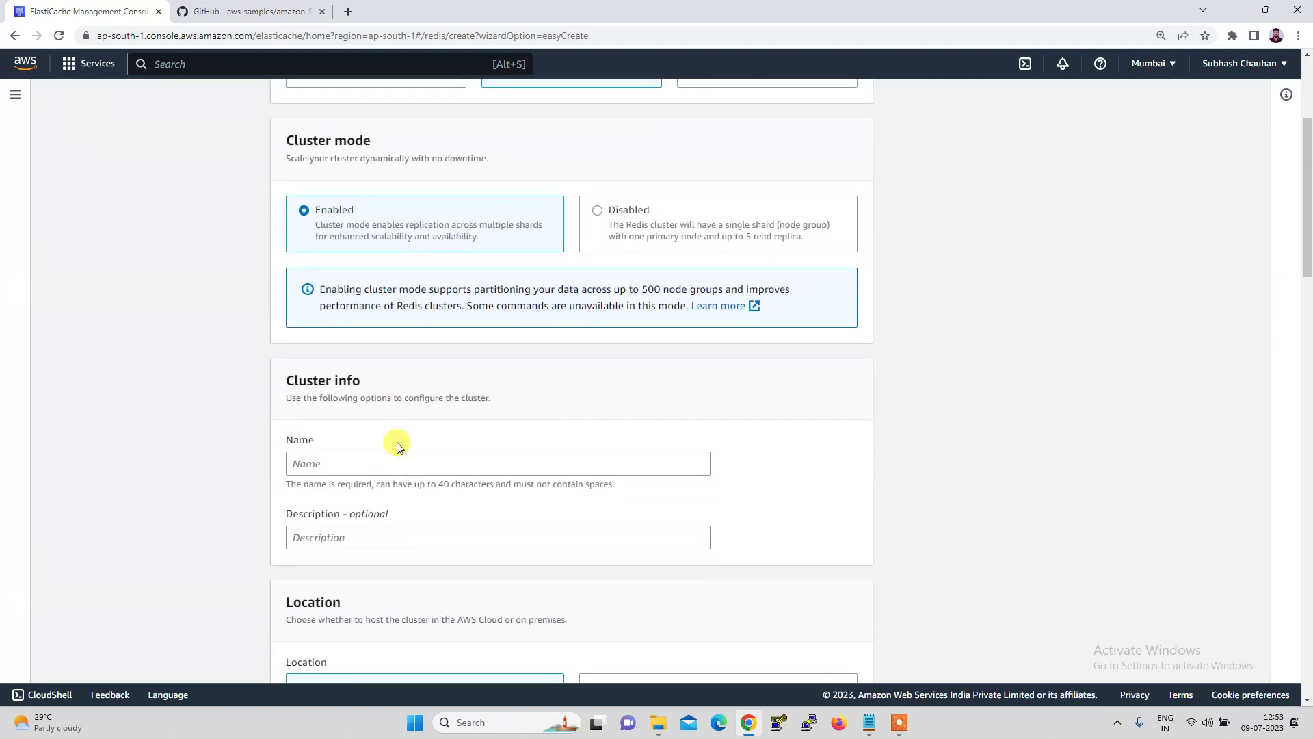
left_click(349, 361)
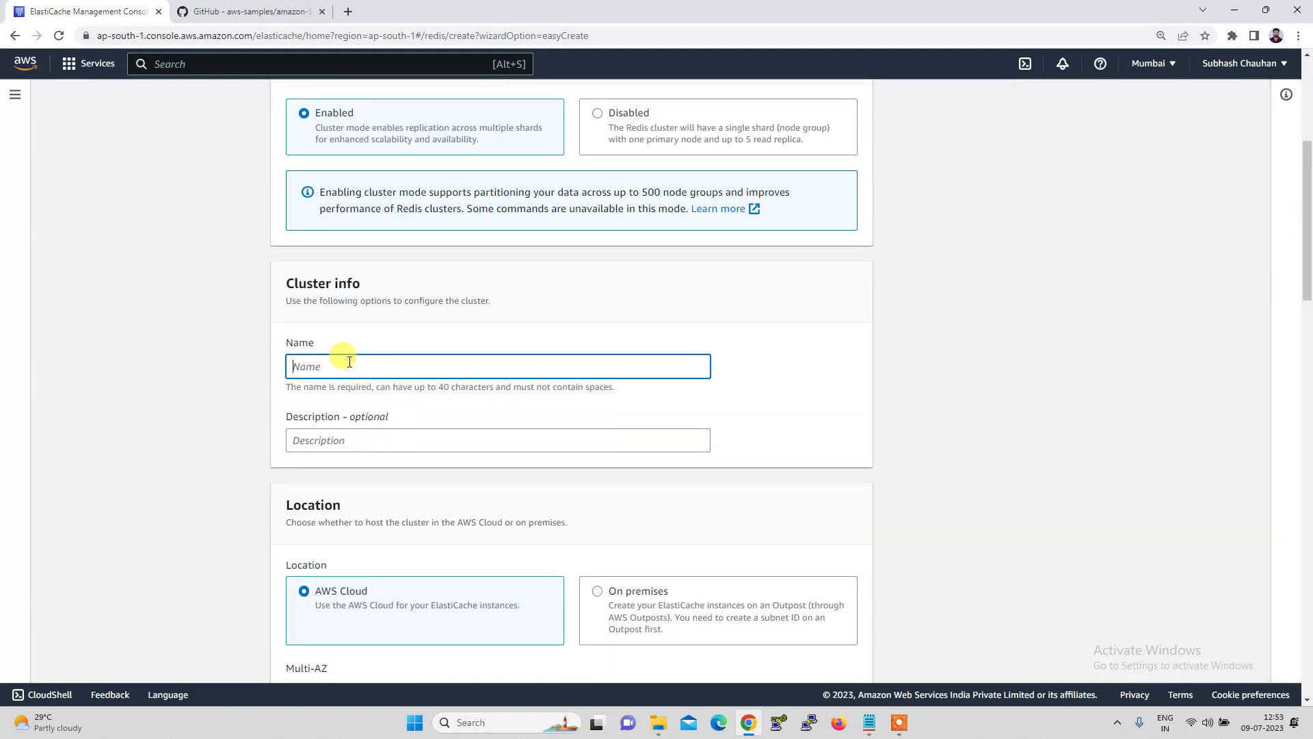
scroll(425, 485, "down", 2)
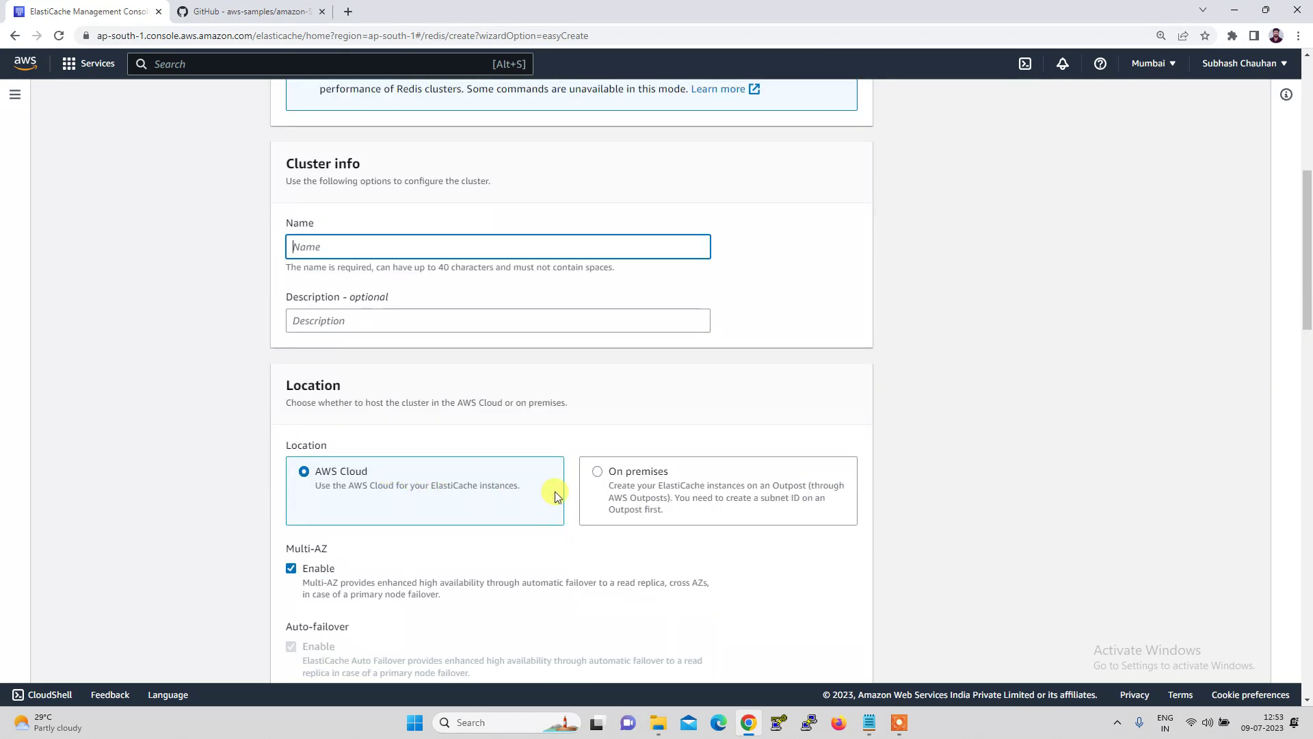
scroll(460, 499, "down", 2)
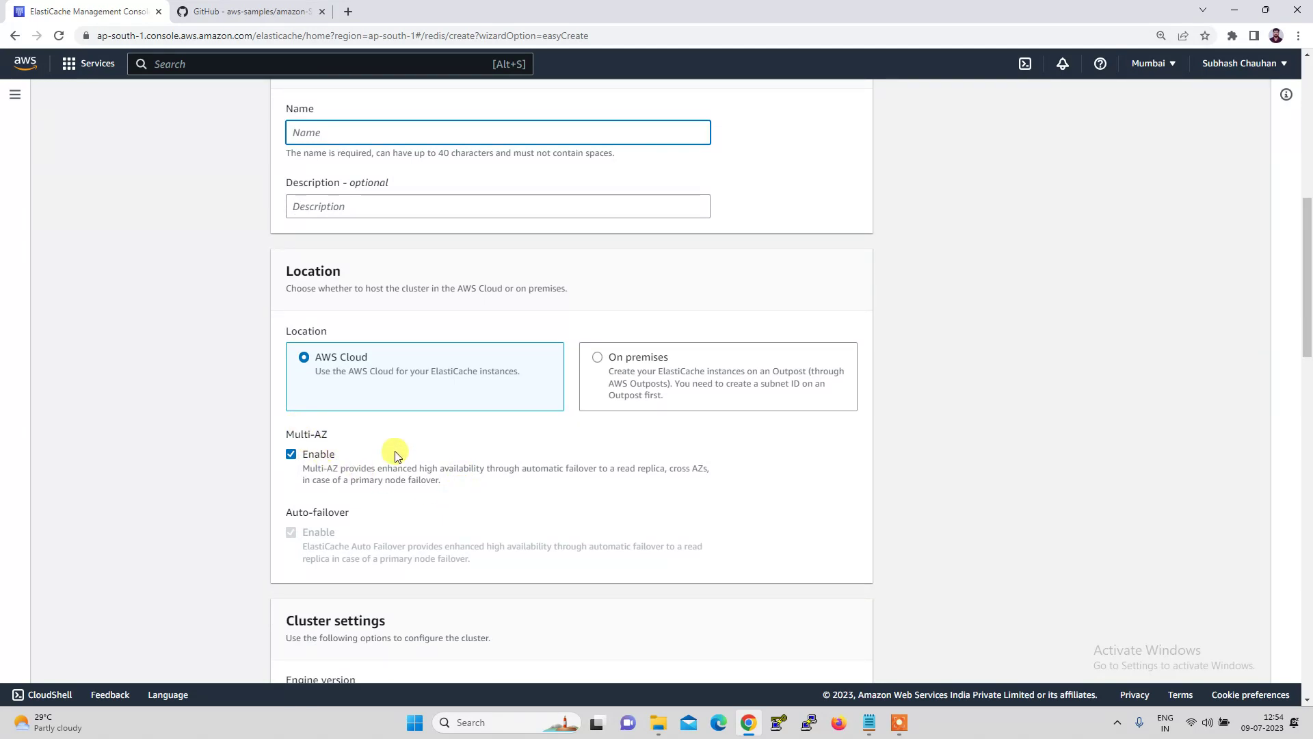
Step: Examine the full configuration form's node type options, shard and replica counts, connectivity settings and Availability Zone placements
scroll(395, 455, "down", 6)
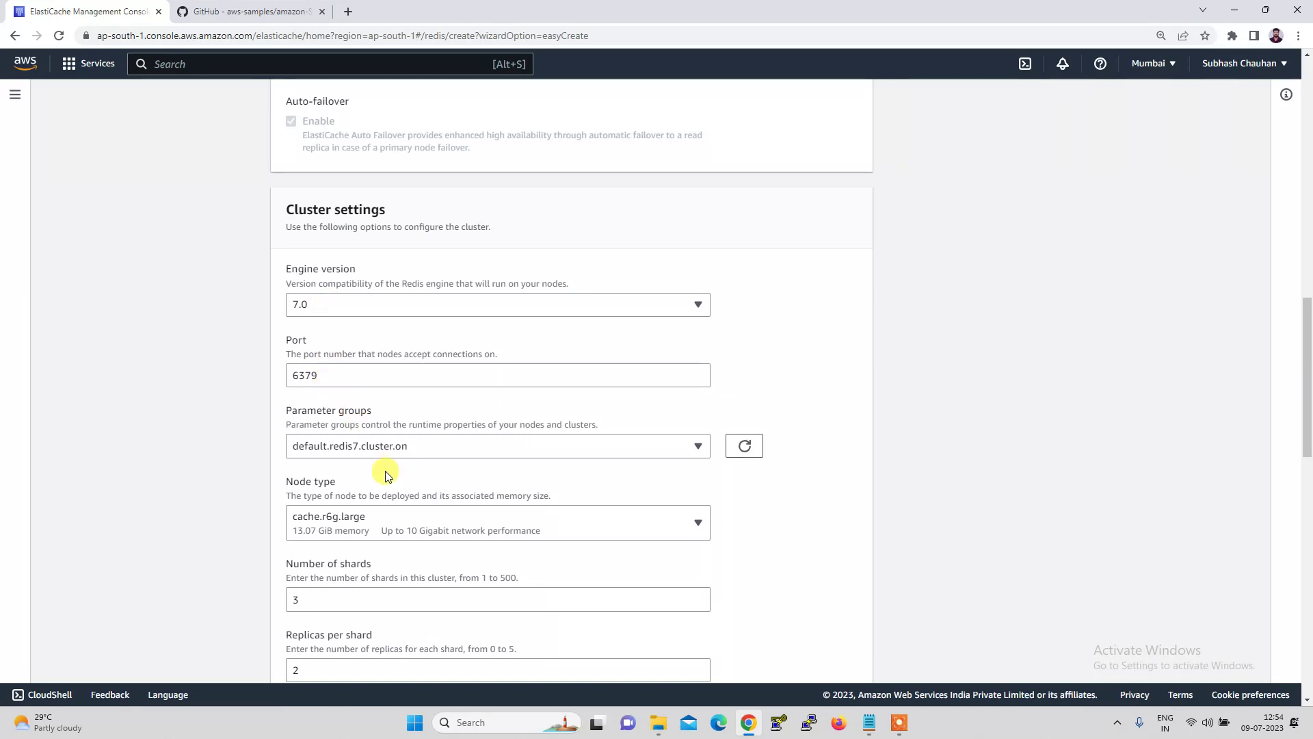
scroll(384, 472, "down", 1)
left_click(318, 477)
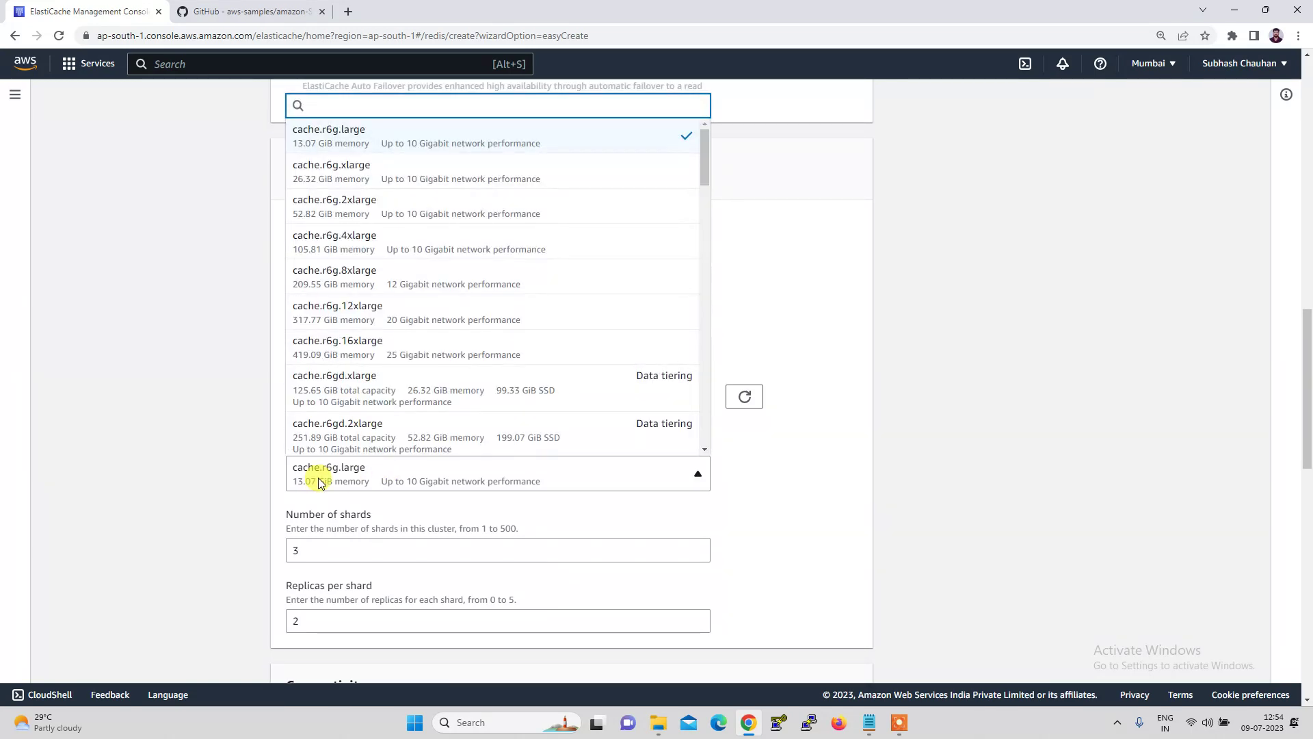
left_click(318, 482)
left_click(318, 482)
left_click(336, 554)
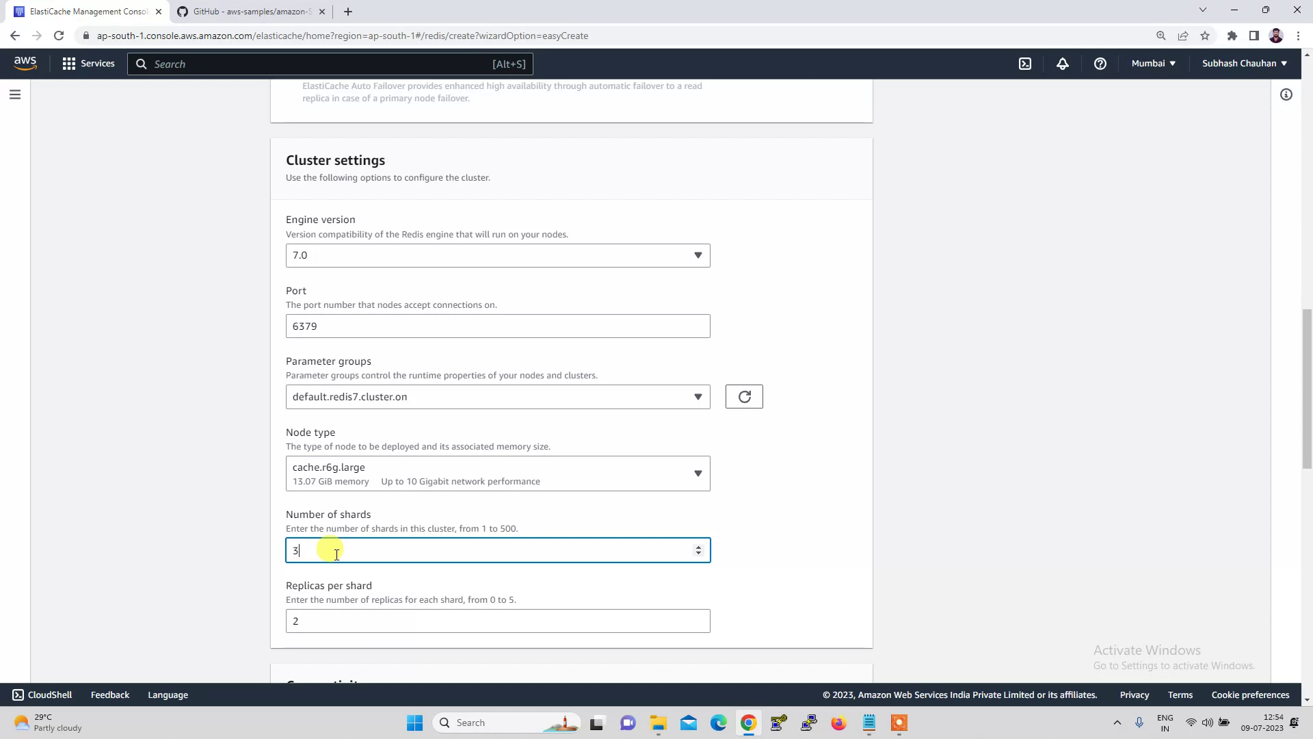
right_click(337, 555)
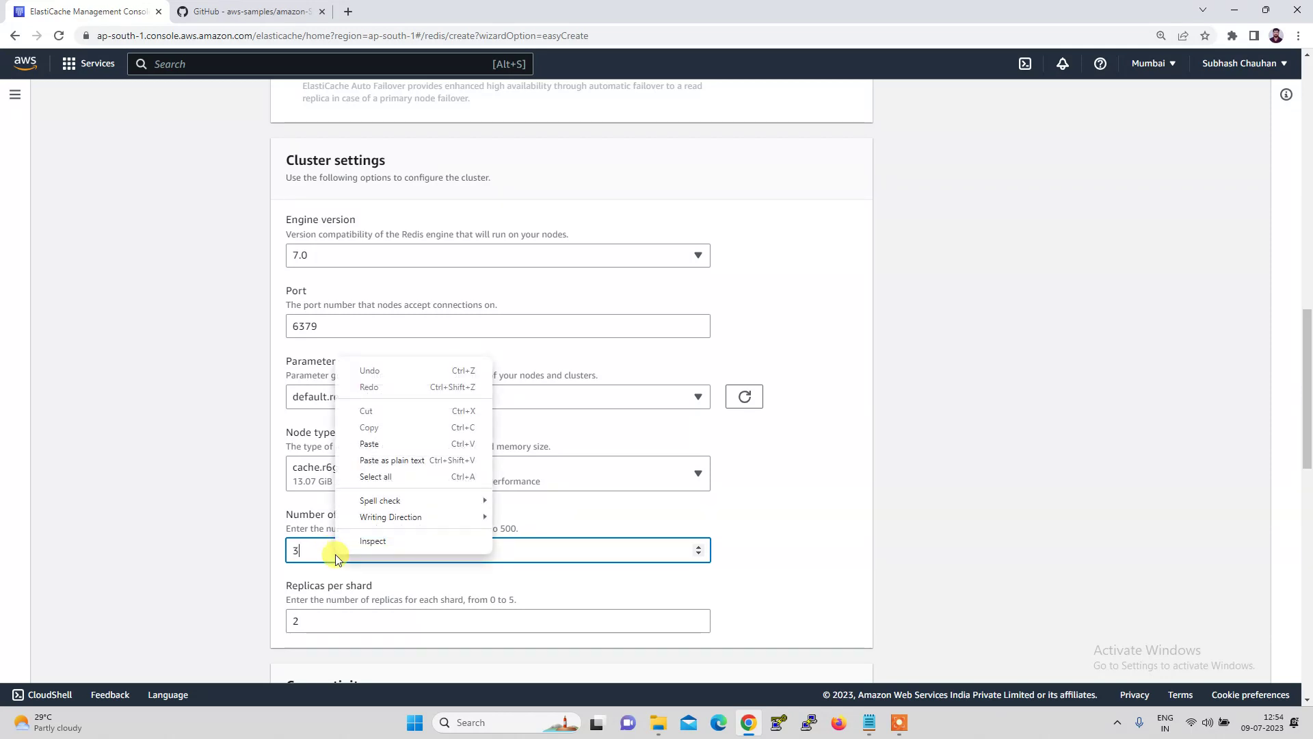
left_click(323, 576)
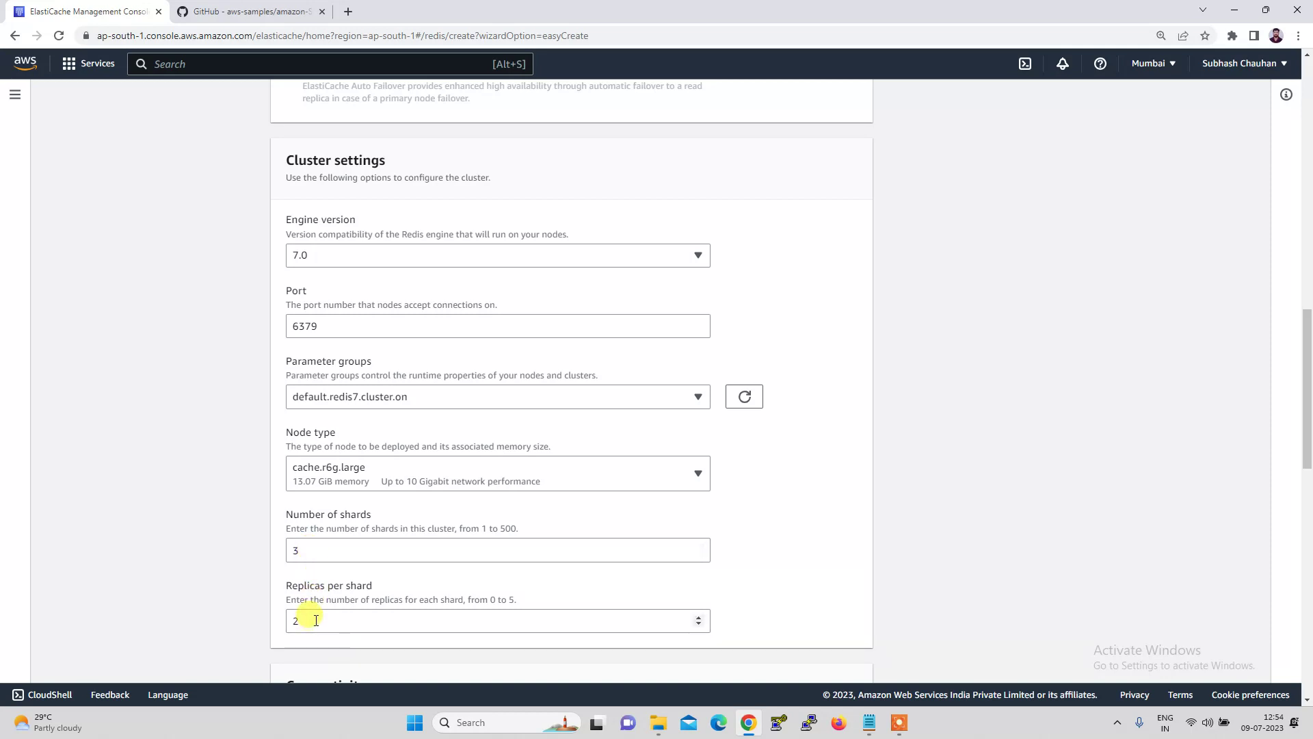
scroll(316, 620, "down", 2)
scroll(315, 601, "down", 7)
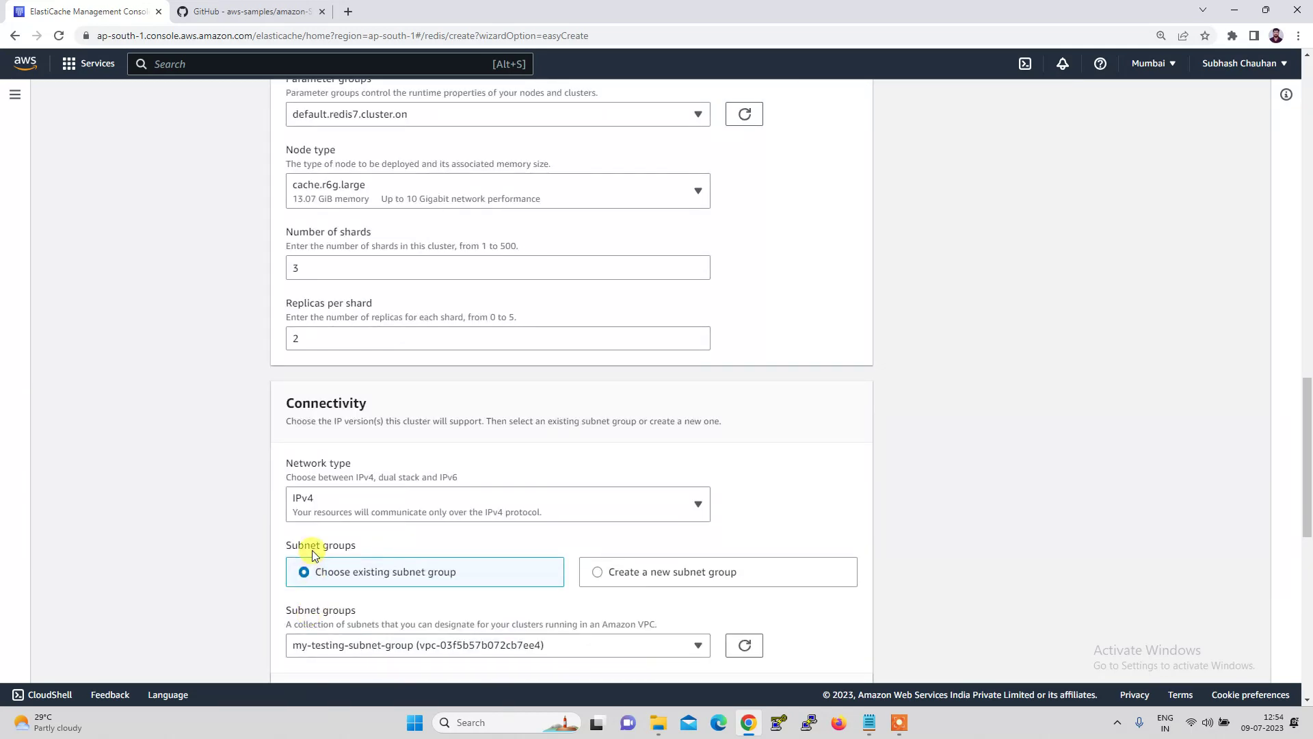
scroll(312, 550, "down", 4)
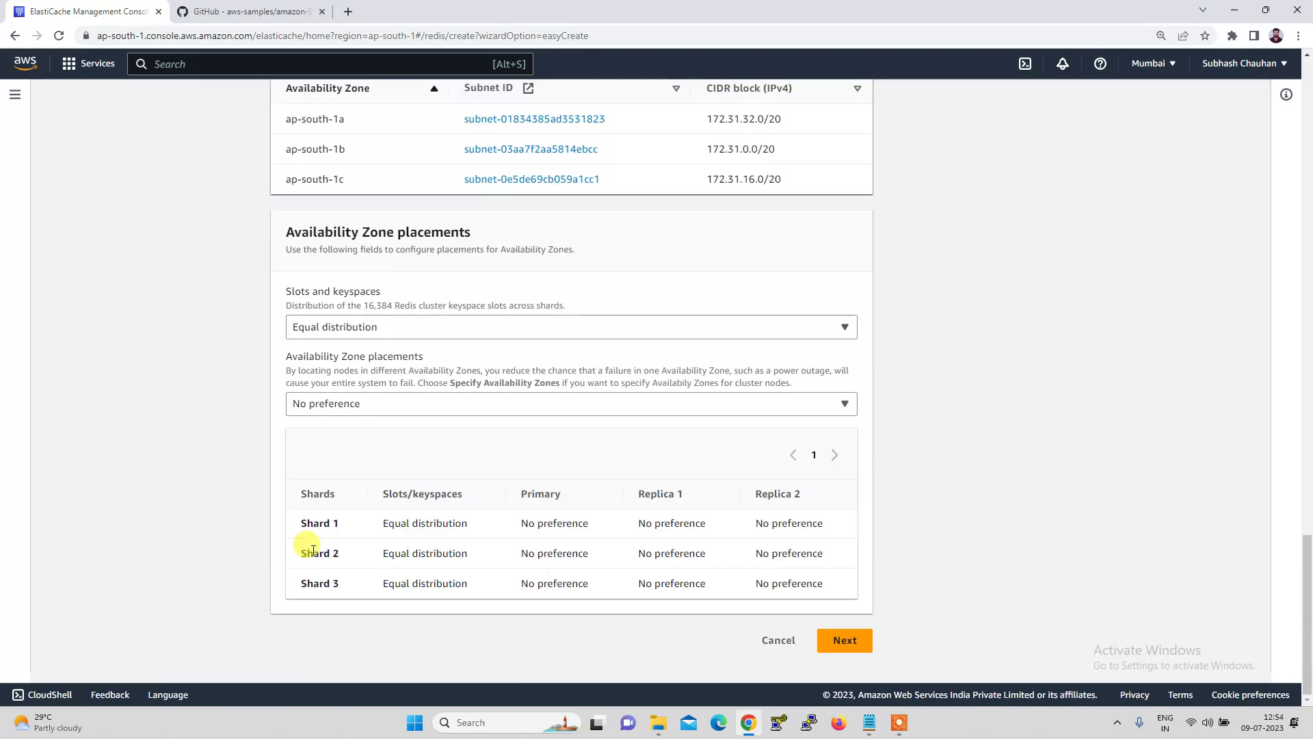
Step: Switch back to Easy create with the Demo configuration and create testing-cluster in my-testing-subnet-group
scroll(312, 550, "up", 20)
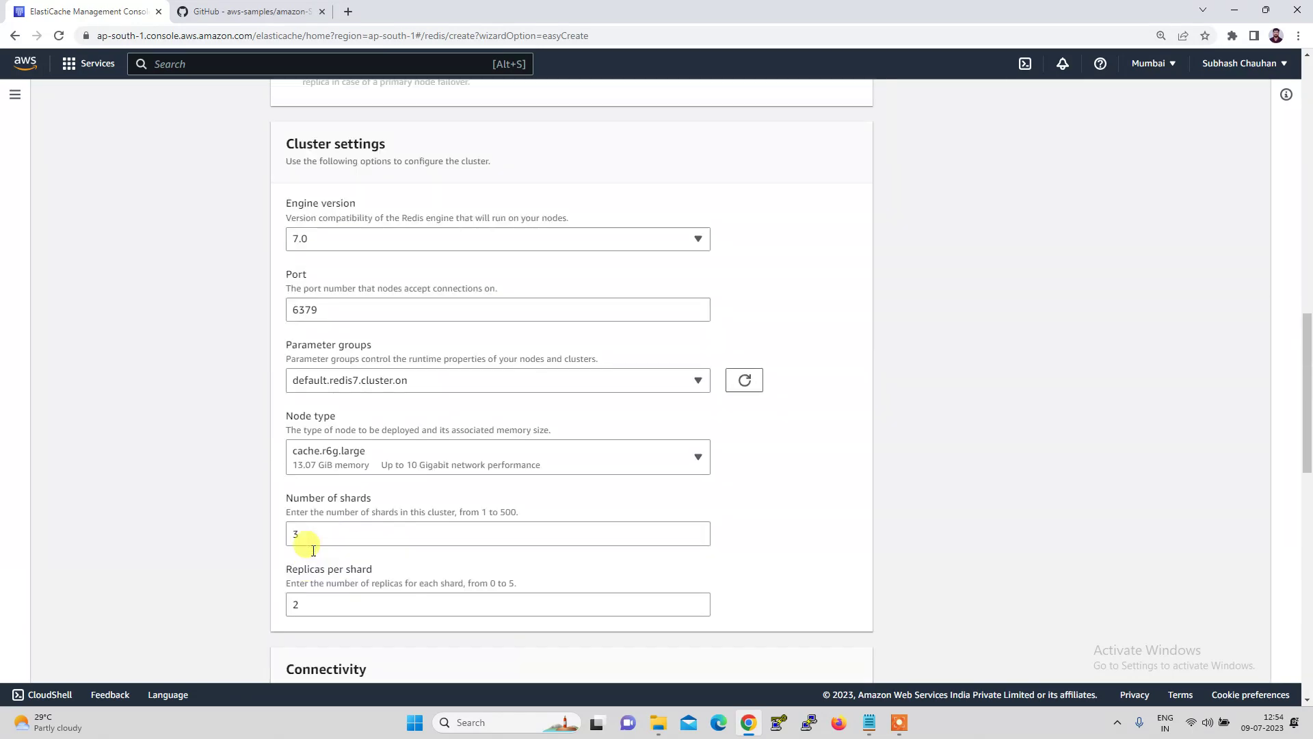
left_click(304, 262)
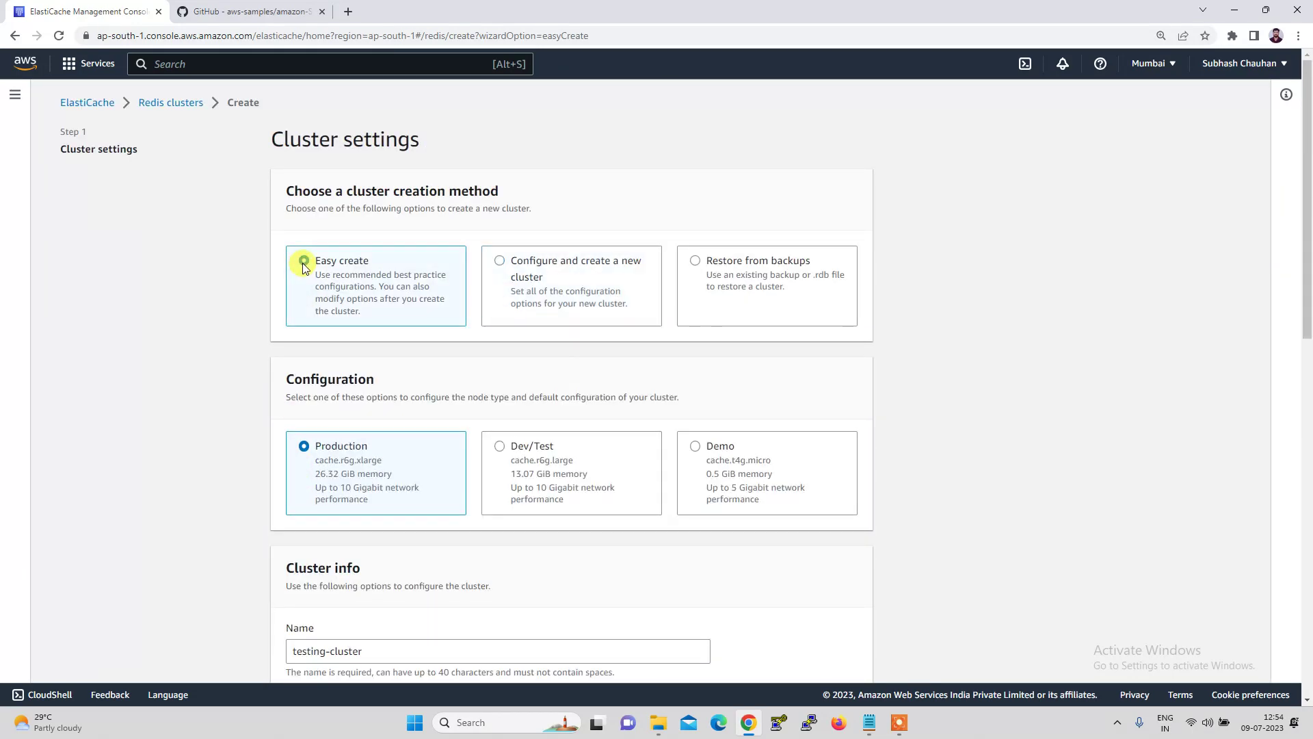
left_click(696, 448)
scroll(566, 531, "down", 5)
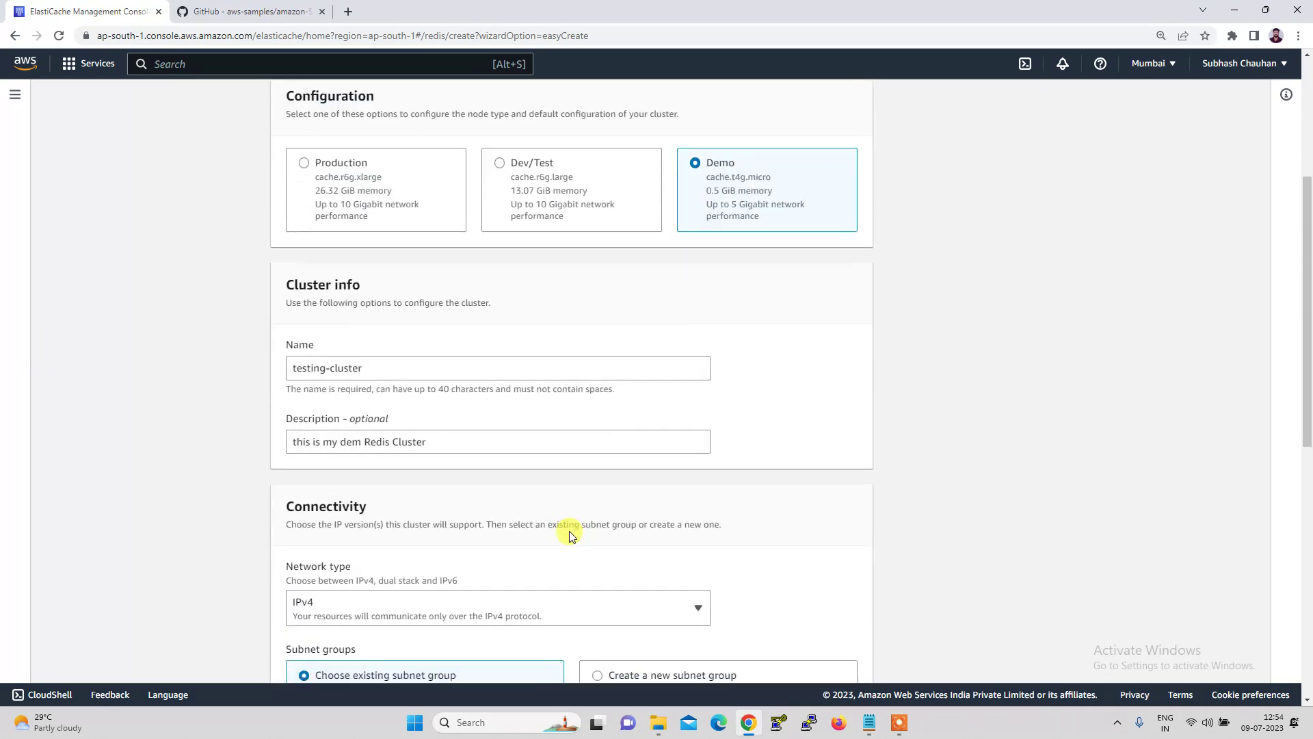
scroll(547, 464, "down", 9)
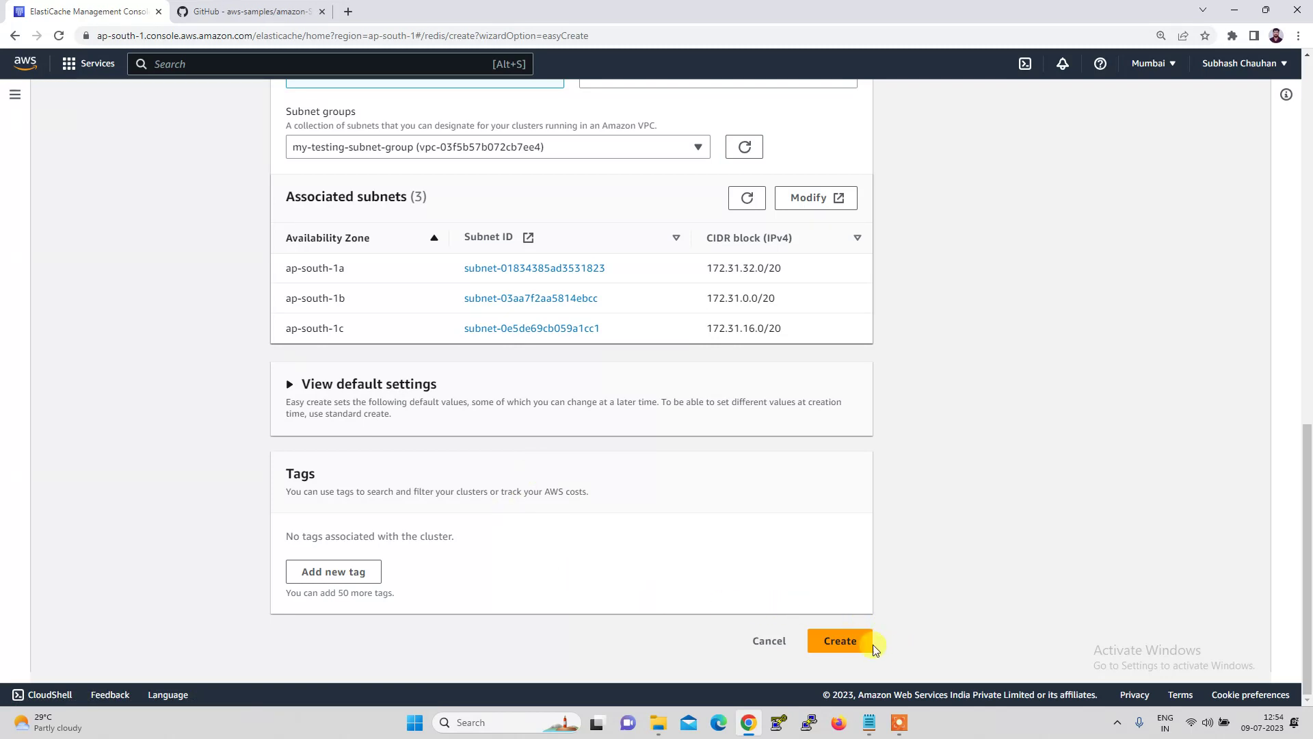
left_click(844, 637)
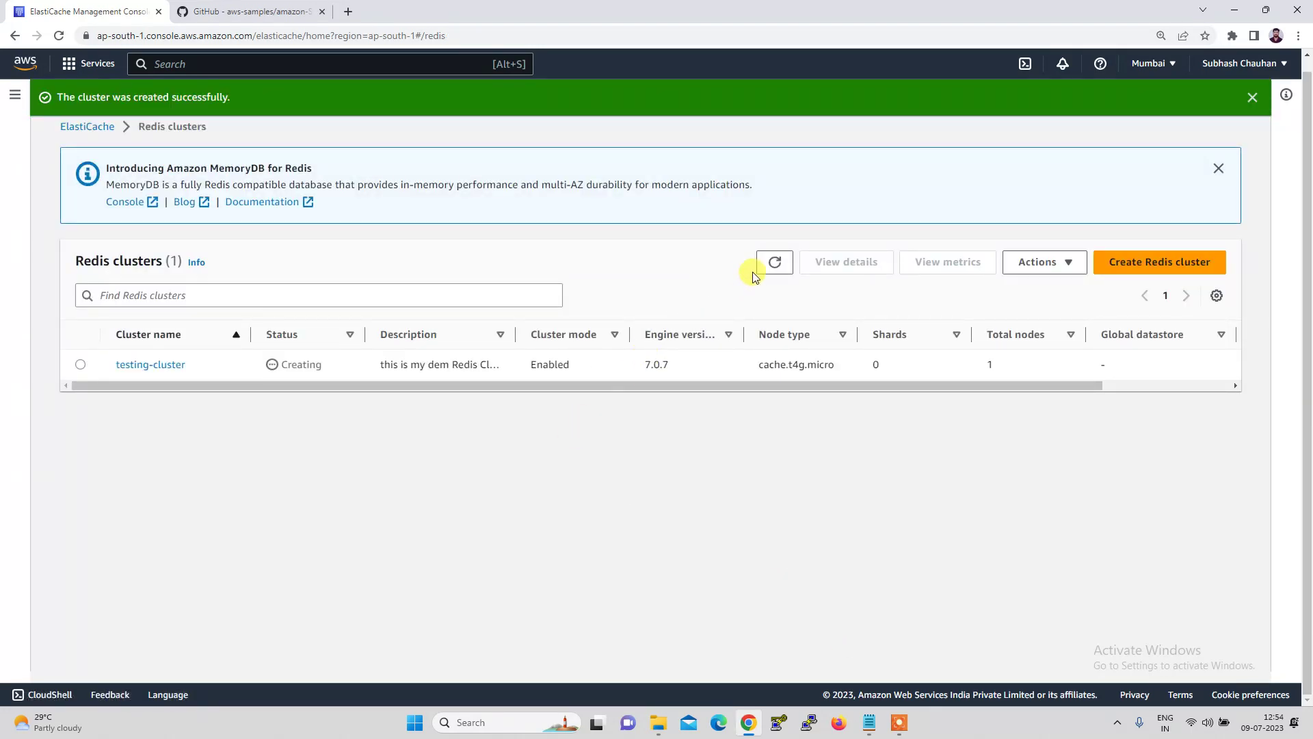
Step: Refresh the Redis clusters list and check testing-cluster's status and remaining columns
left_click(773, 265)
left_click_drag(302, 387, 486, 390)
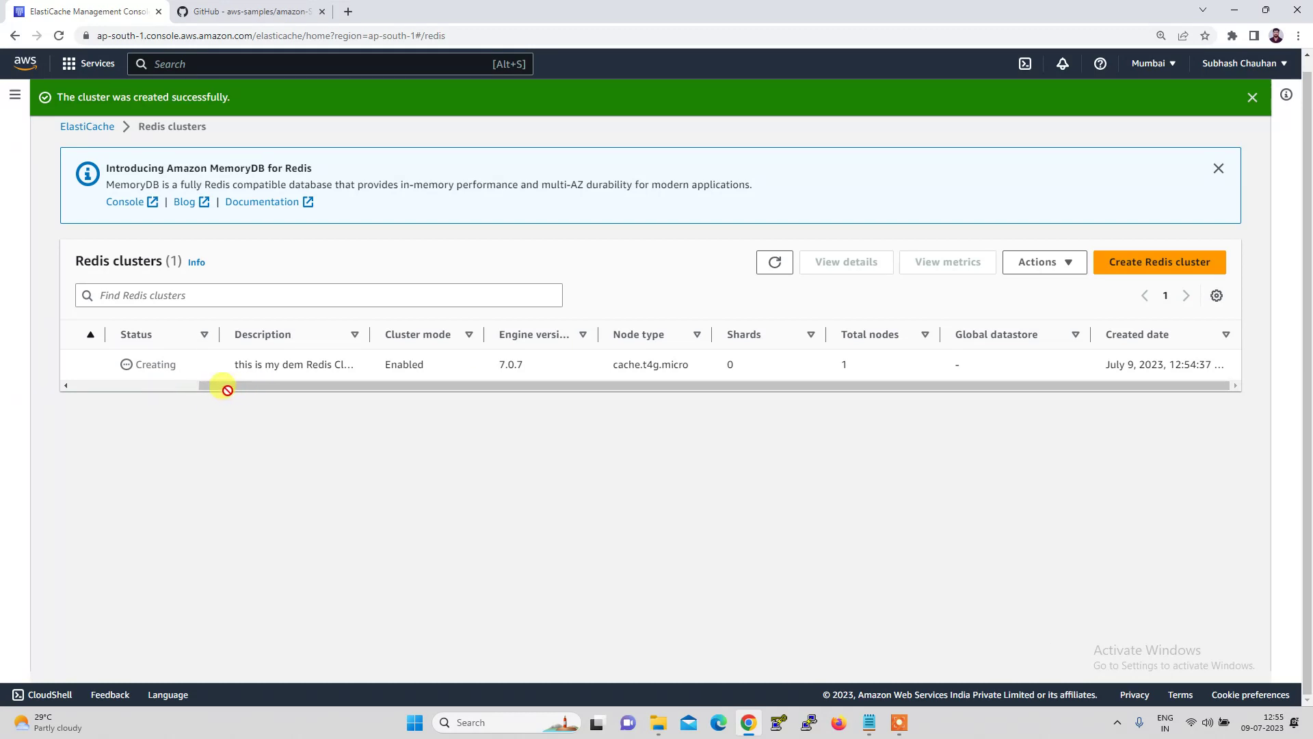
left_click_drag(227, 387, 93, 384)
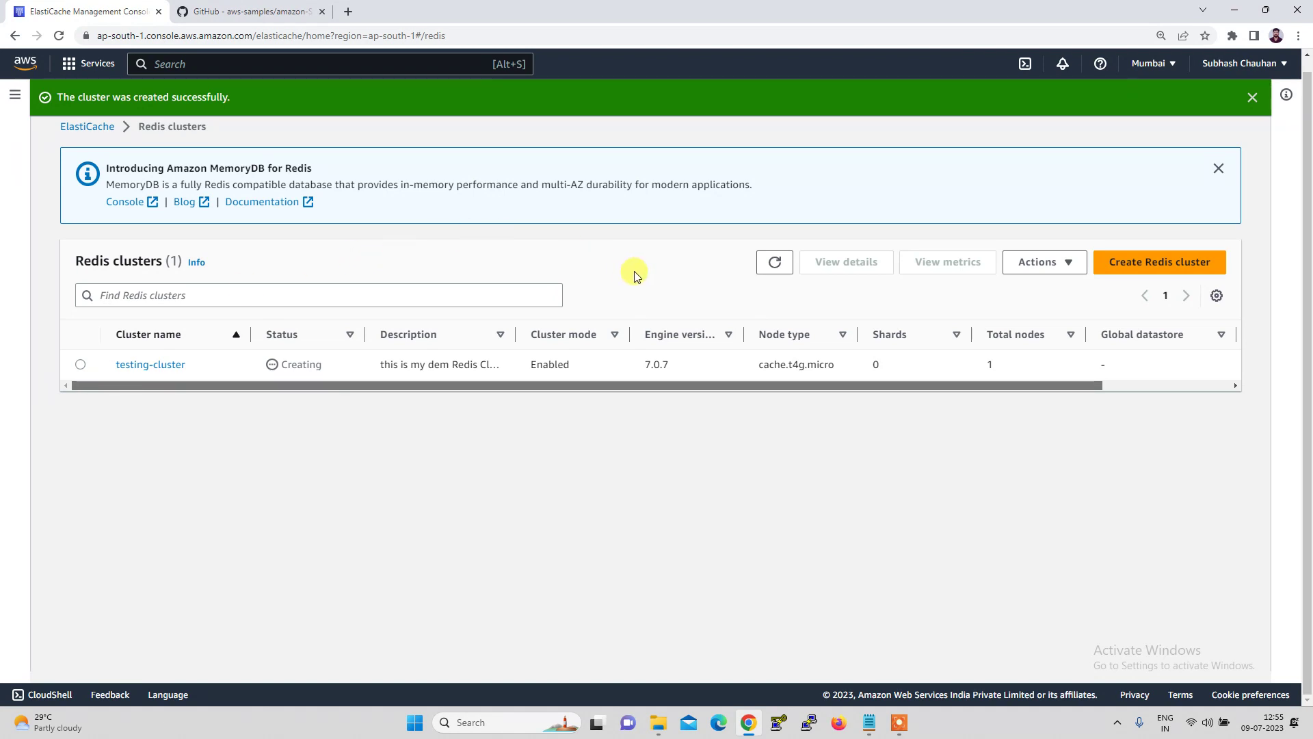
left_click(771, 265)
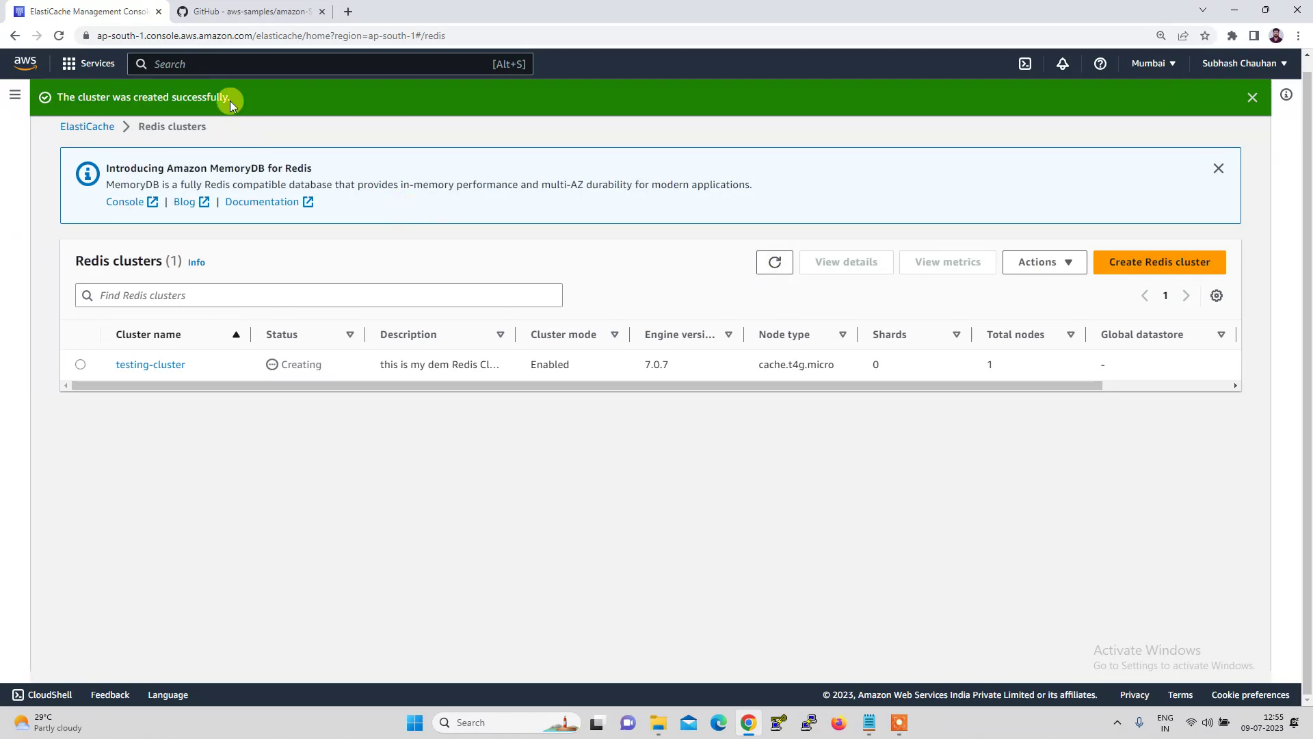
Step: Duplicate the ElastiCache browser tab and open the EC2 service in the copy
right_click(121, 16)
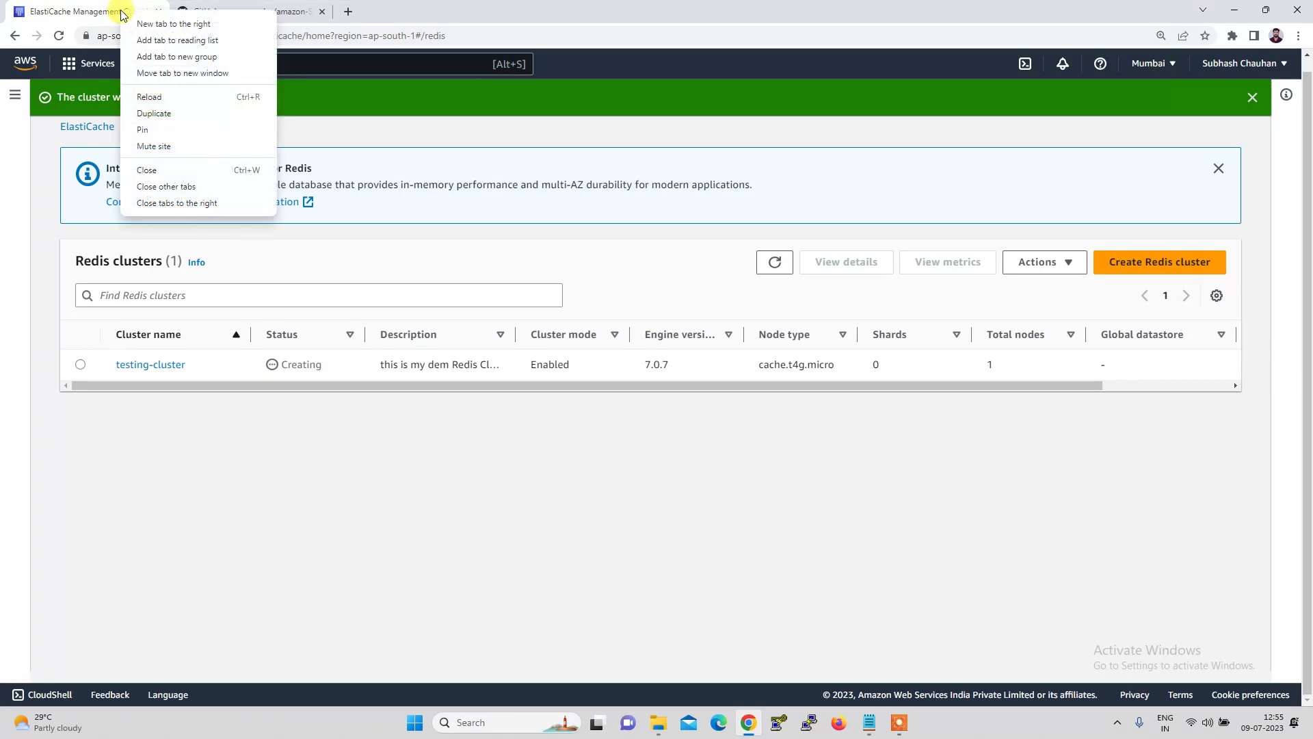
left_click(156, 117)
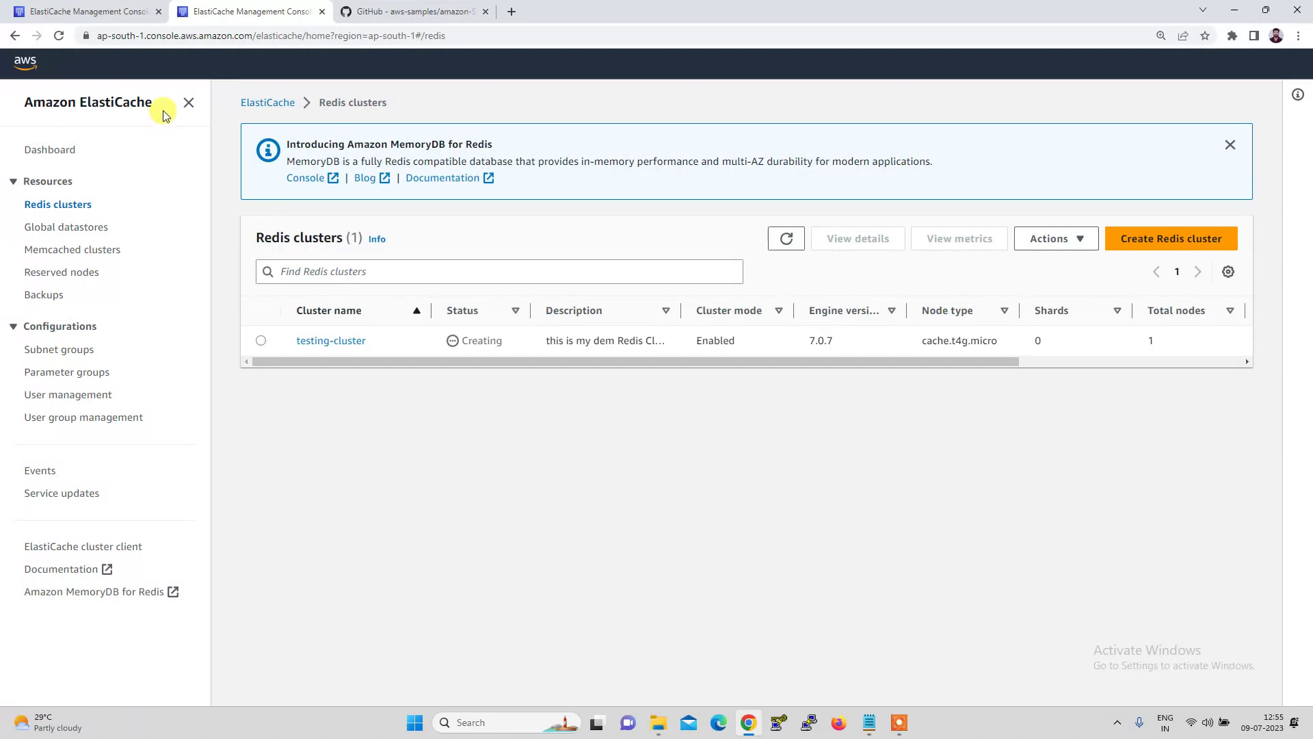
left_click(175, 61)
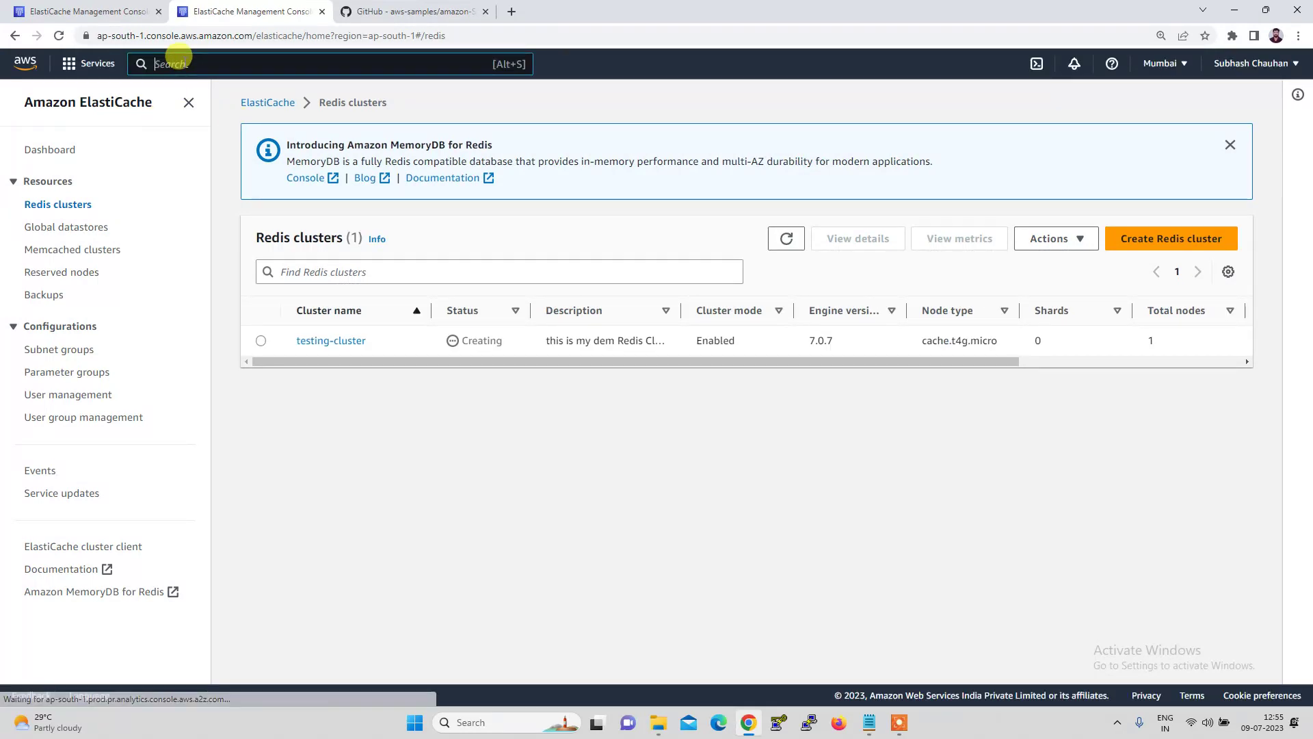
type("ec2")
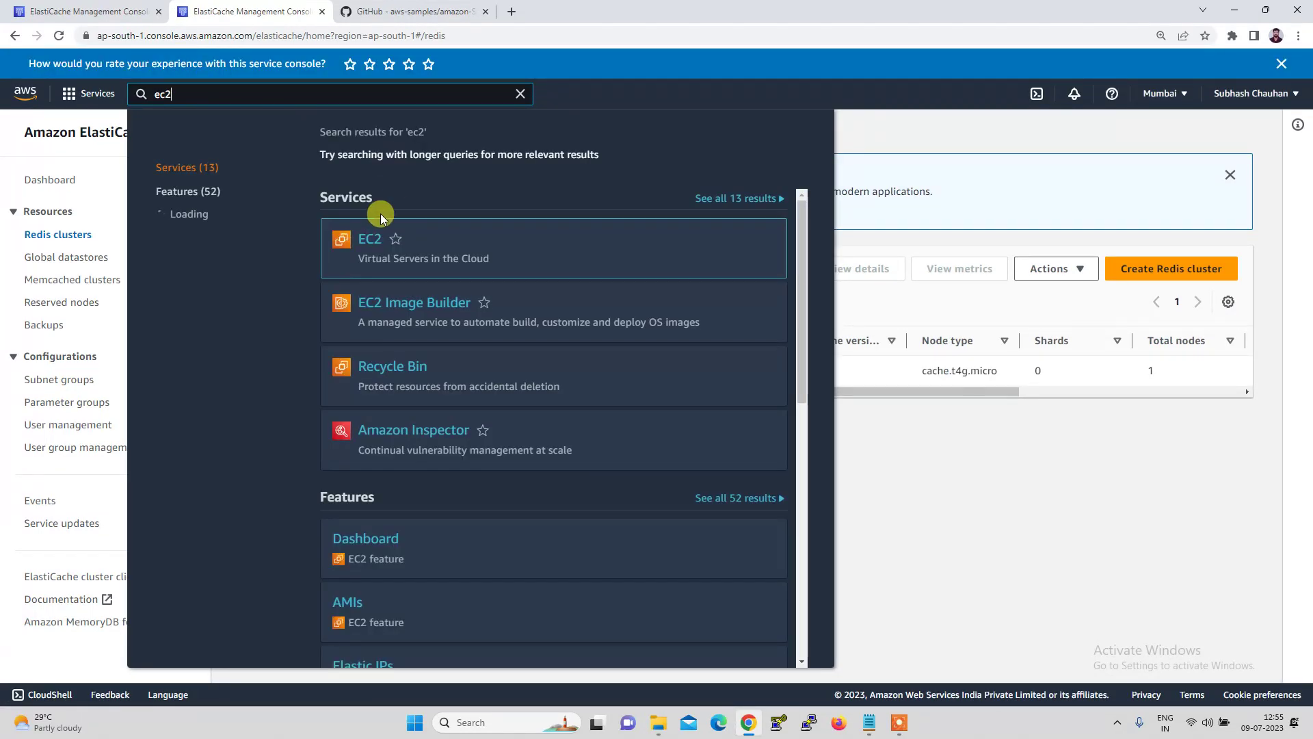
left_click(371, 239)
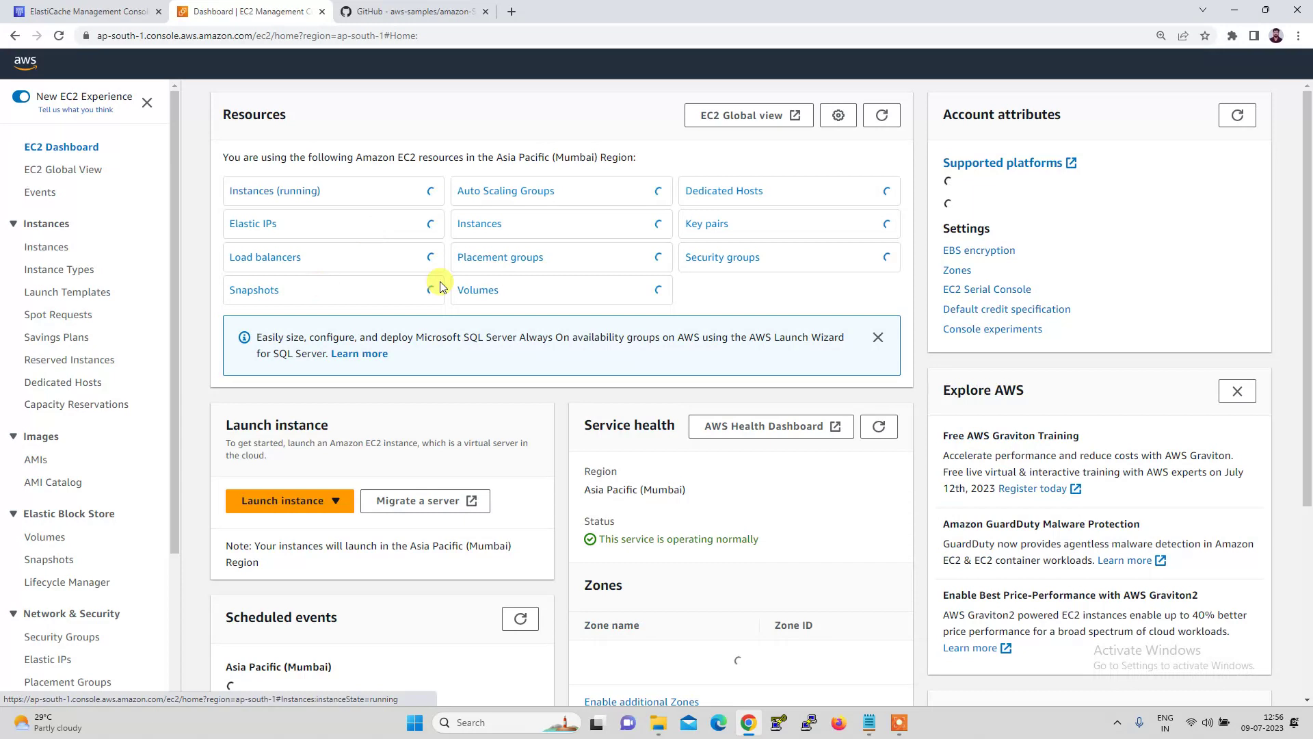
Step: Start launching a new EC2 instance and name it Redis
left_click(267, 506)
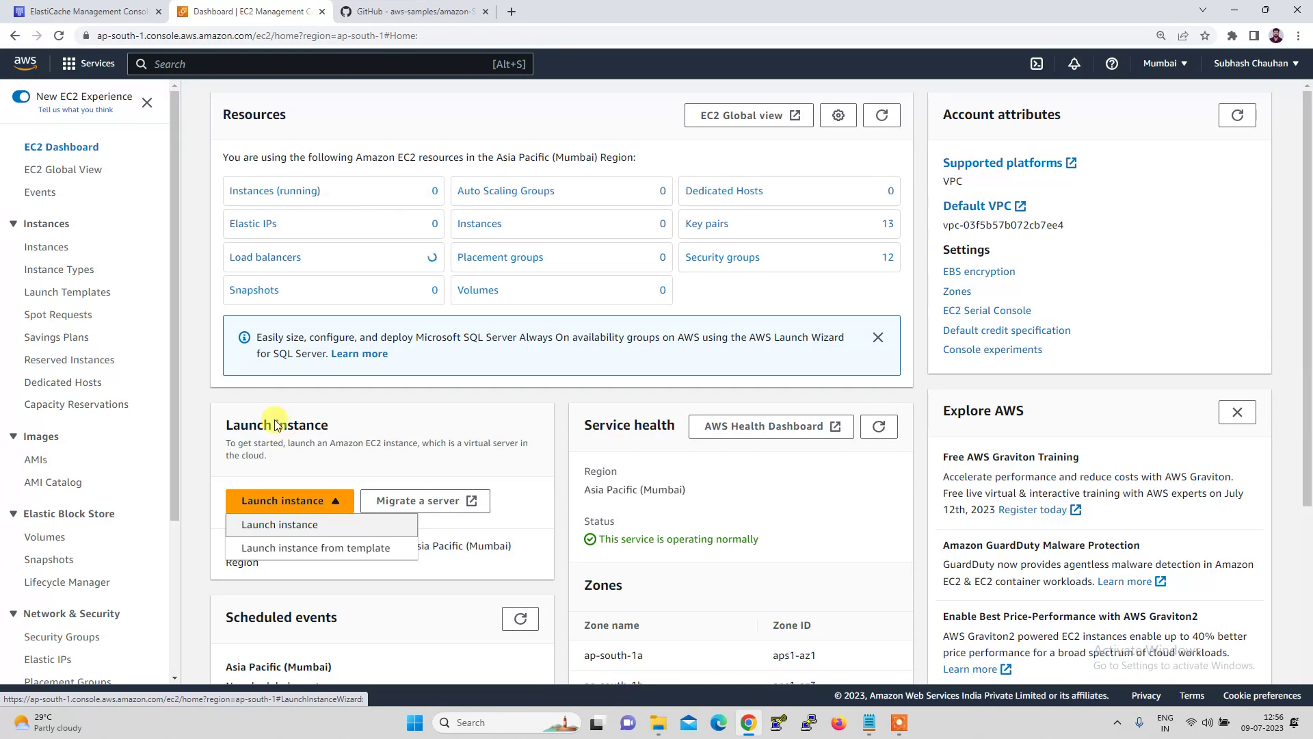
left_click(287, 527)
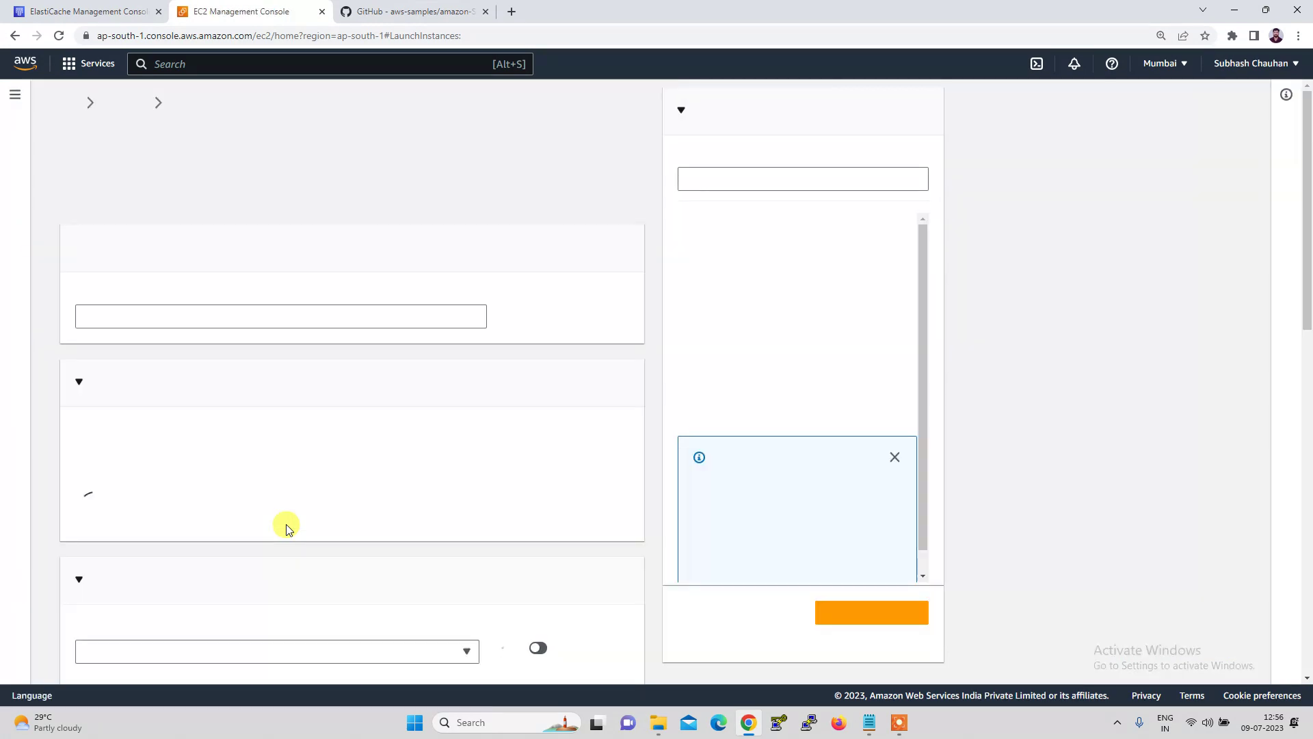
left_click(166, 316)
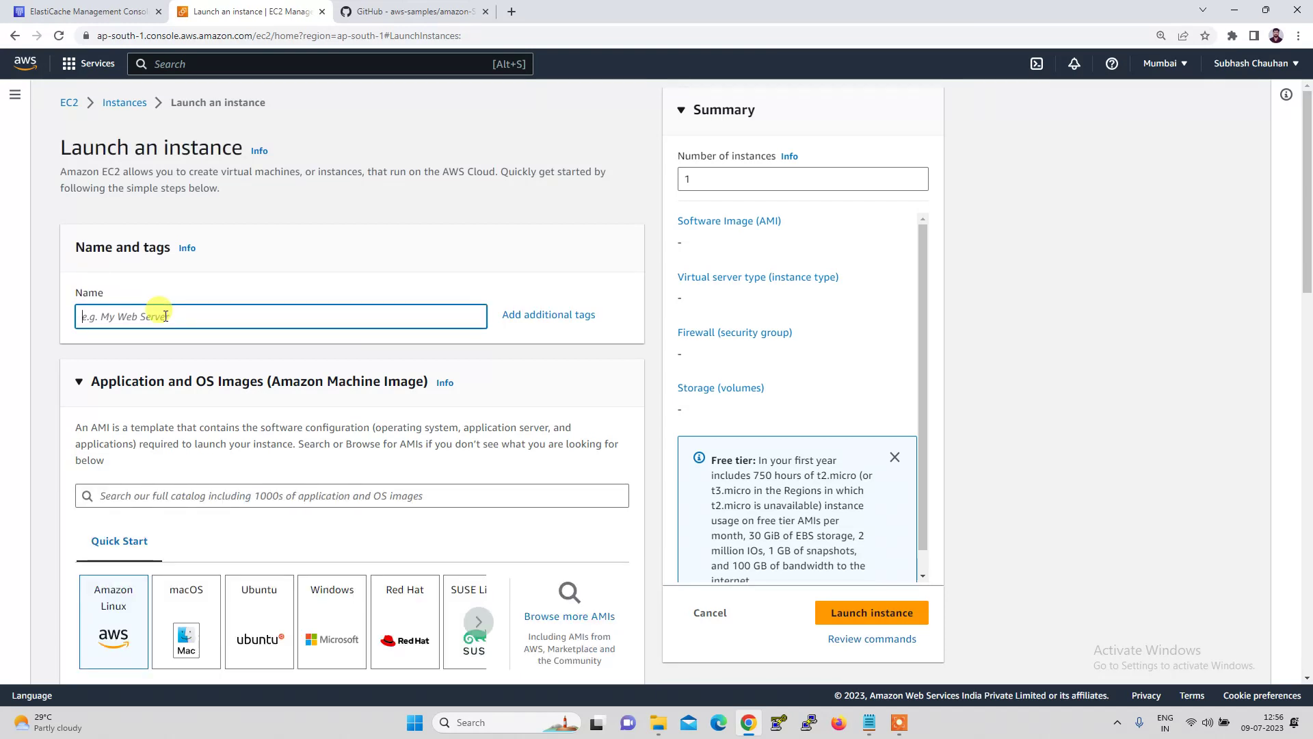
type("Redis")
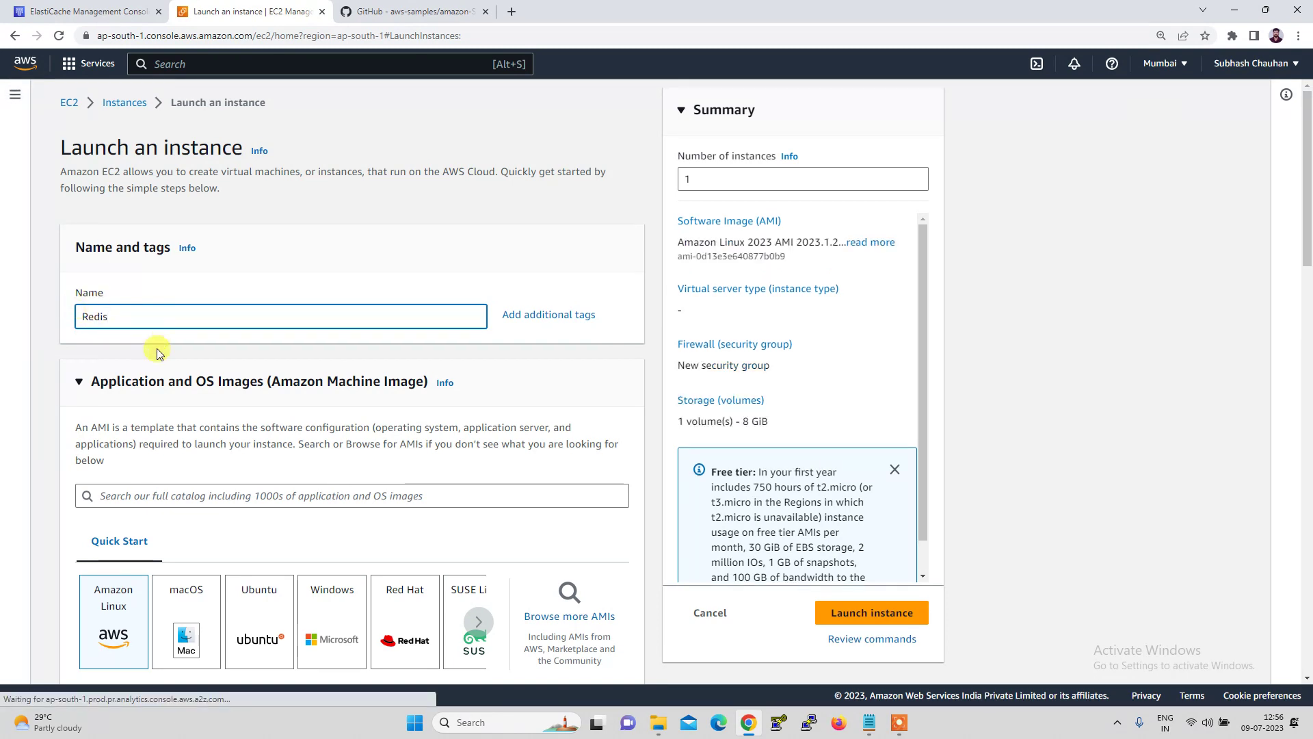
Step: Keep the Amazon Linux 2023 AMI and t2.micro instance type, and select the 1st Demo key pair
scroll(157, 389, "down", 2)
scroll(106, 472, "down", 1)
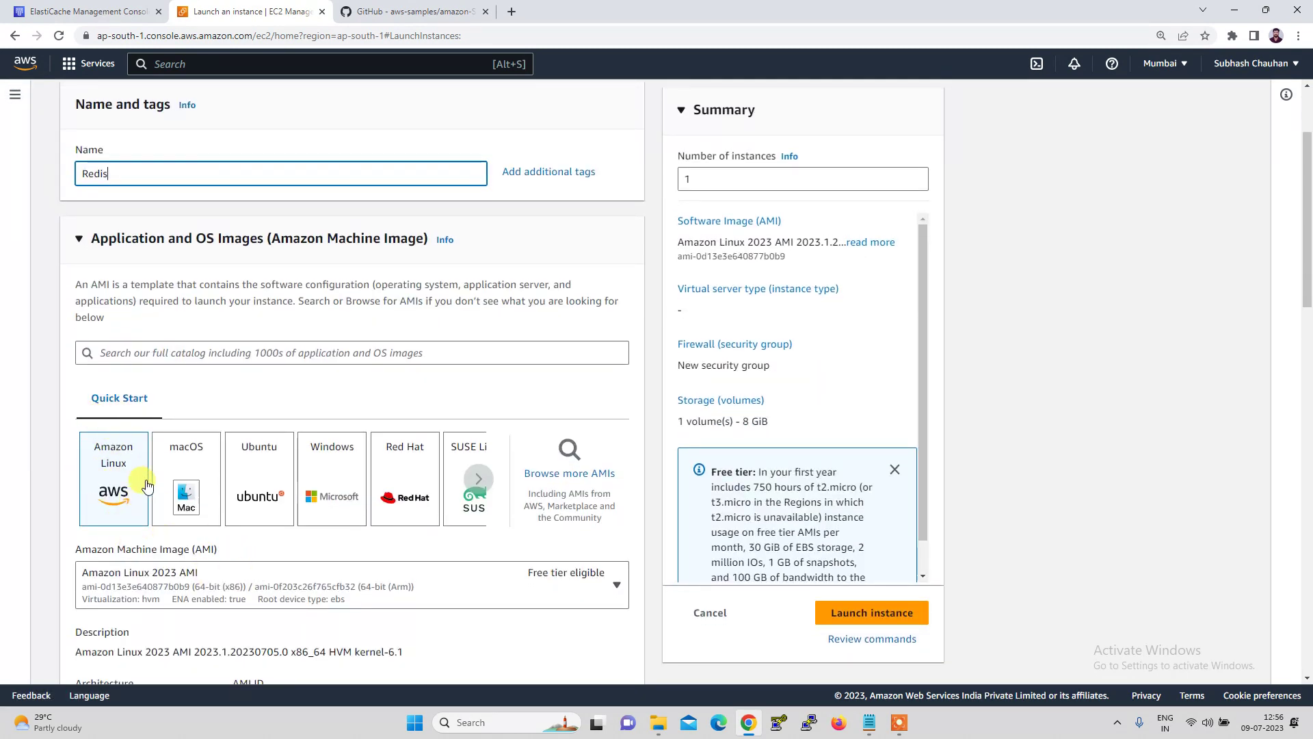
scroll(210, 557, "down", 2)
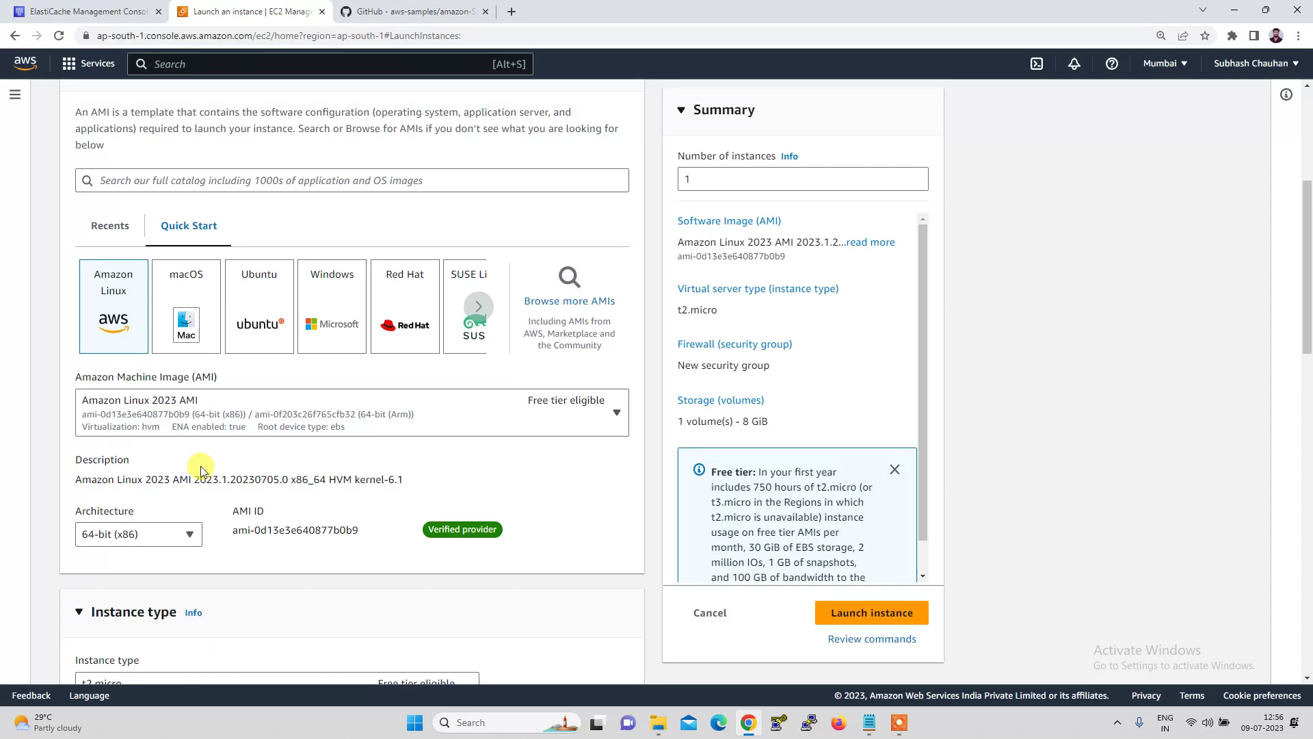
scroll(199, 466, "down", 2)
scroll(199, 466, "down", 2)
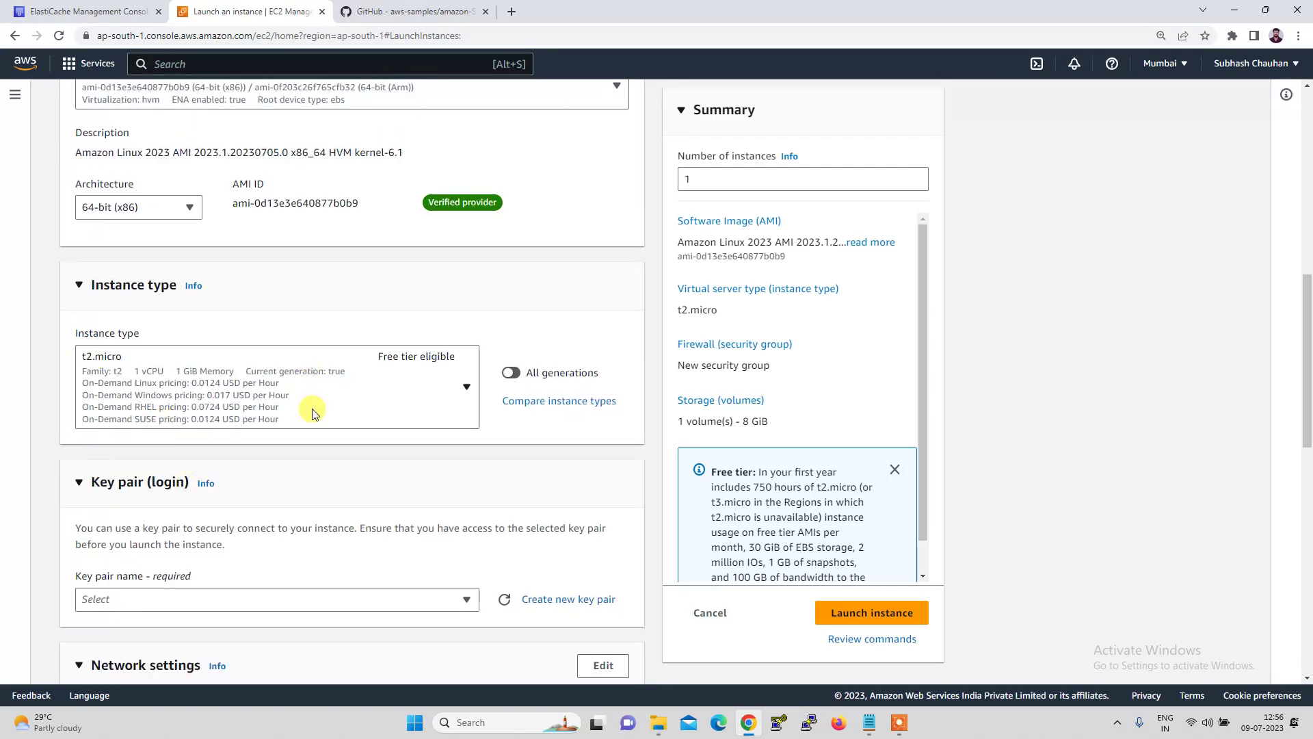
scroll(309, 510, "down", 2)
left_click(351, 402)
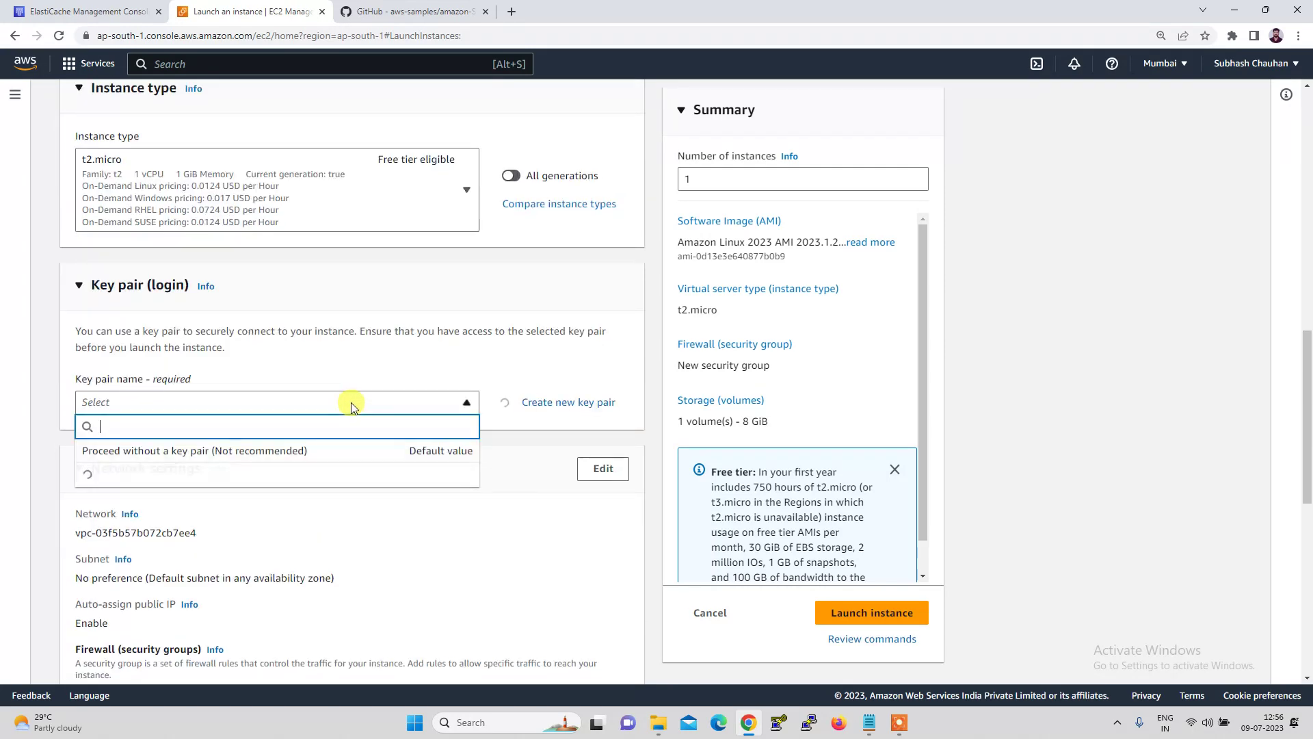
scroll(313, 551, "down", 3)
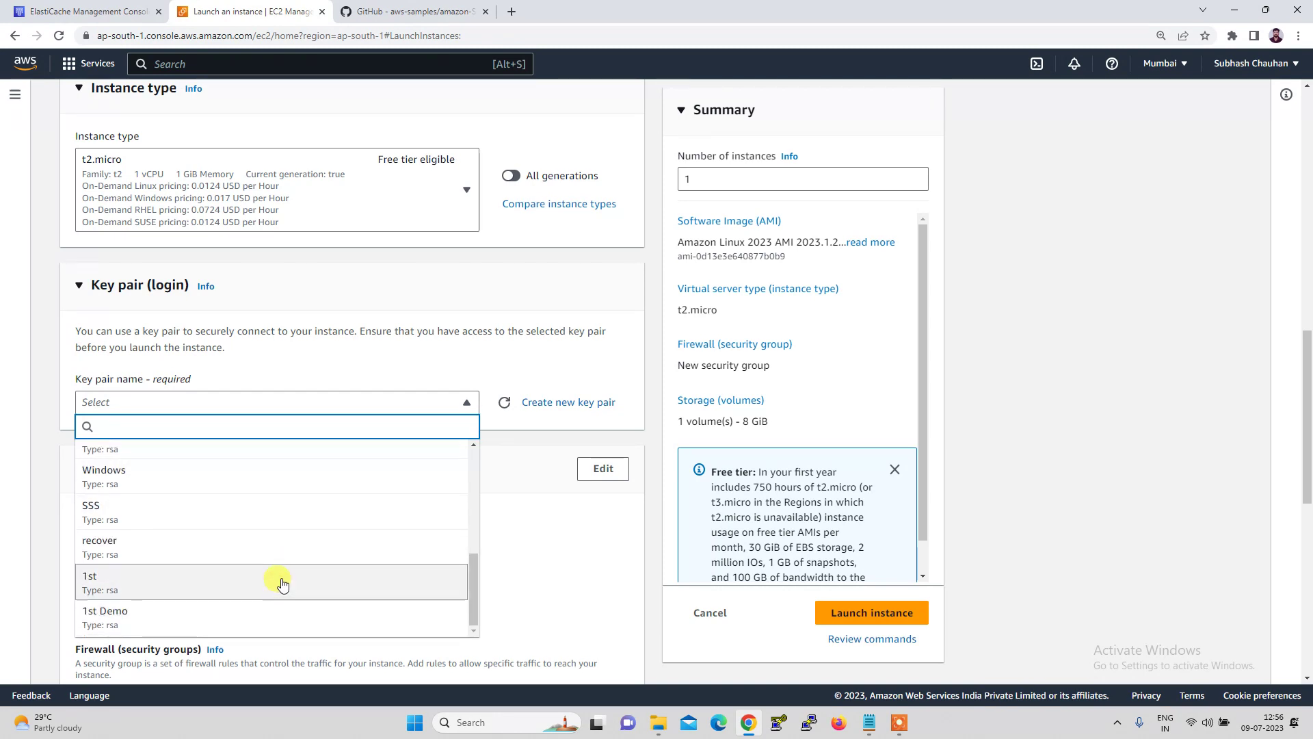
left_click(267, 620)
Step: Assign the existing default security group to the instance in the network settings
scroll(264, 615, "down", 3)
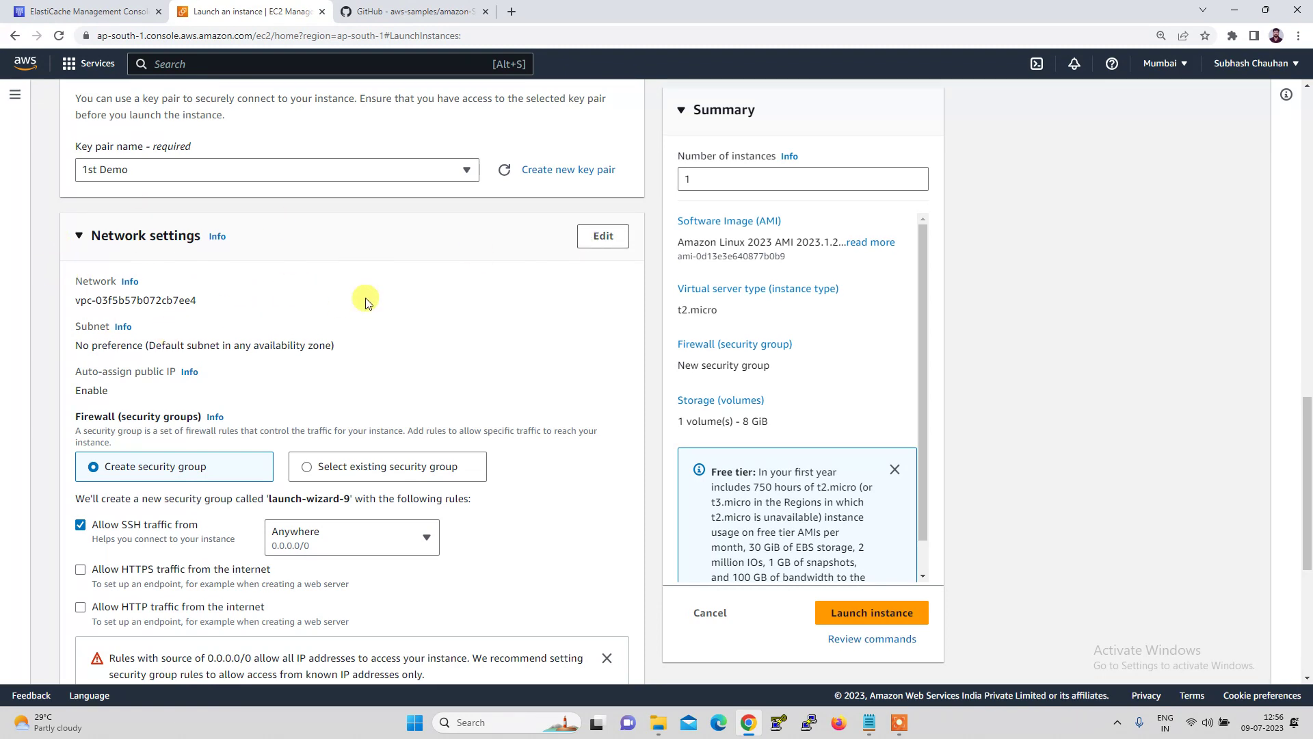
left_click(306, 468)
left_click(247, 523)
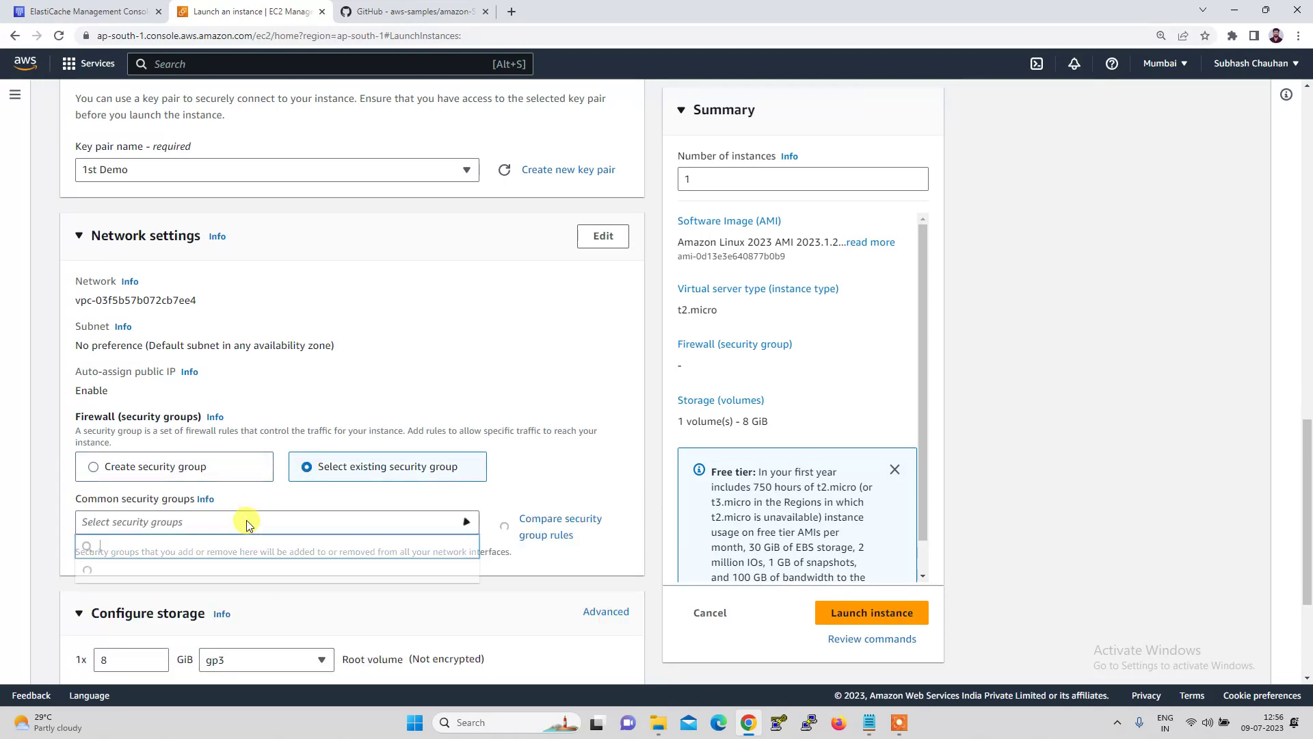
scroll(224, 606, "down", 5)
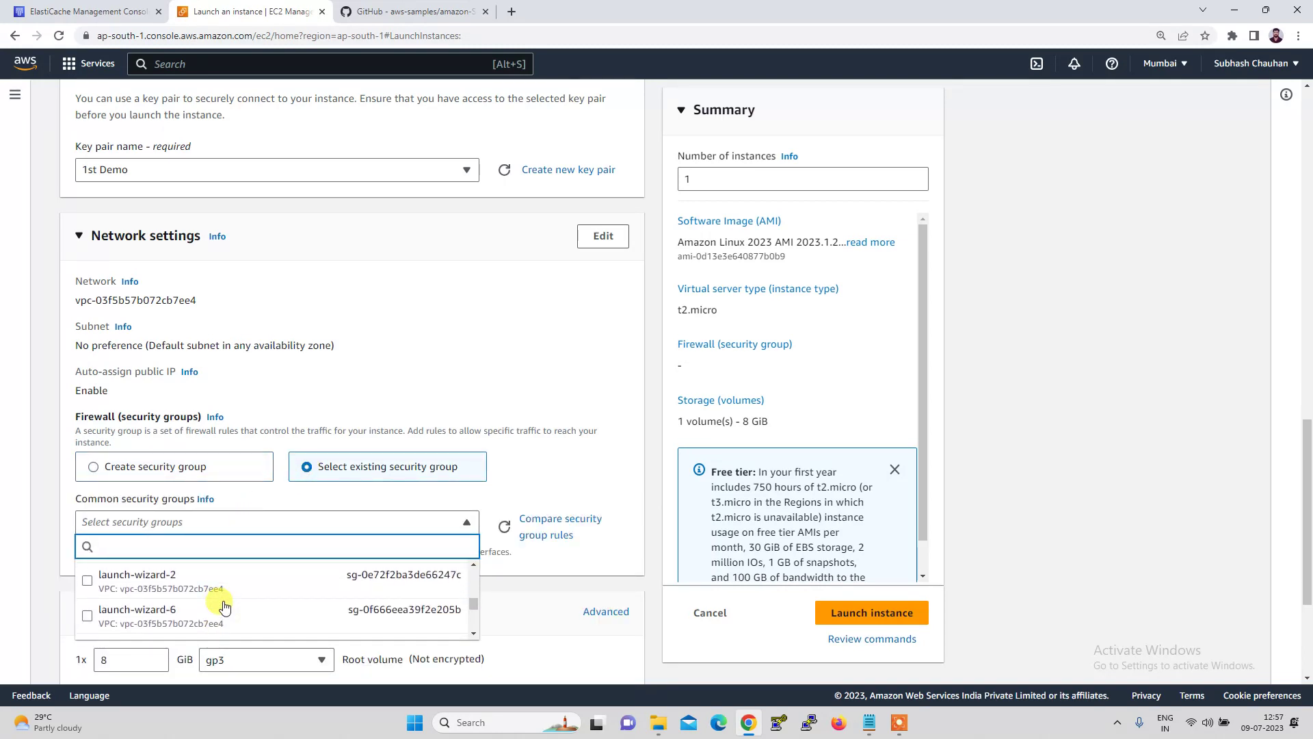
scroll(224, 607, "down", 4)
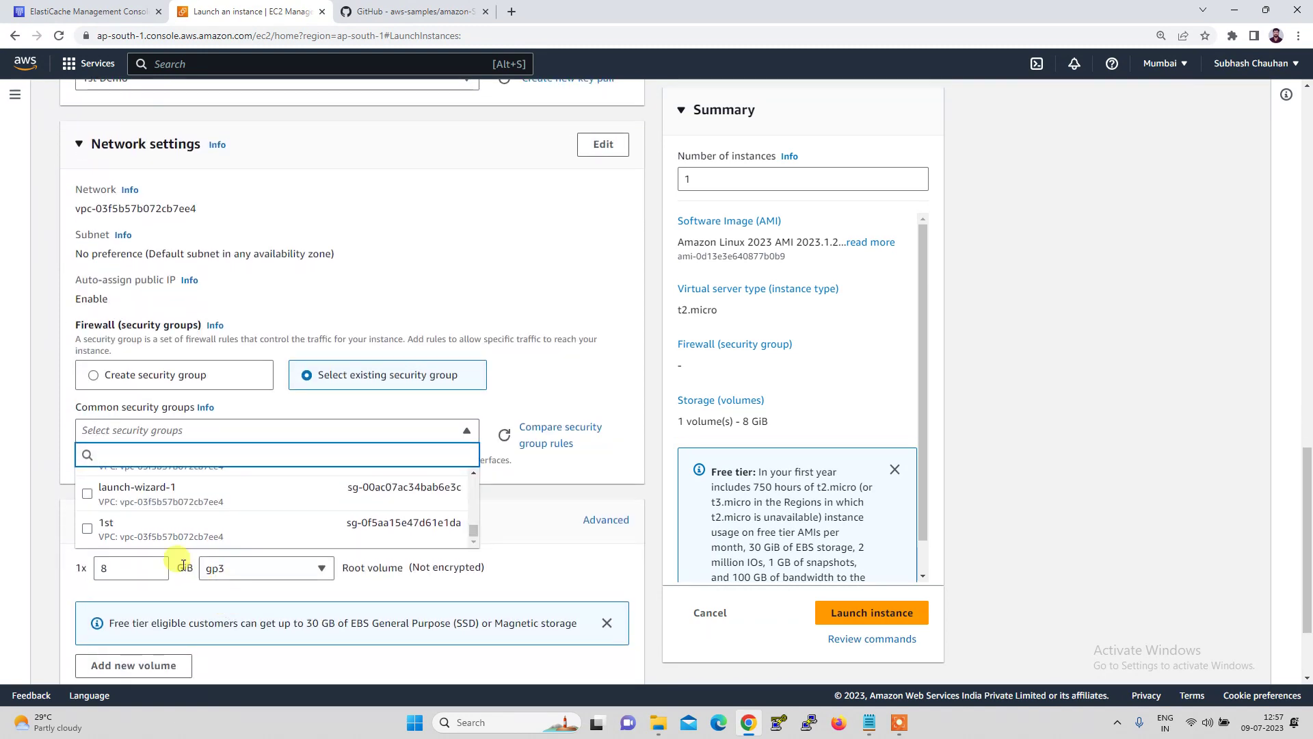
scroll(166, 503, "up", 2)
scroll(166, 501, "up", 5)
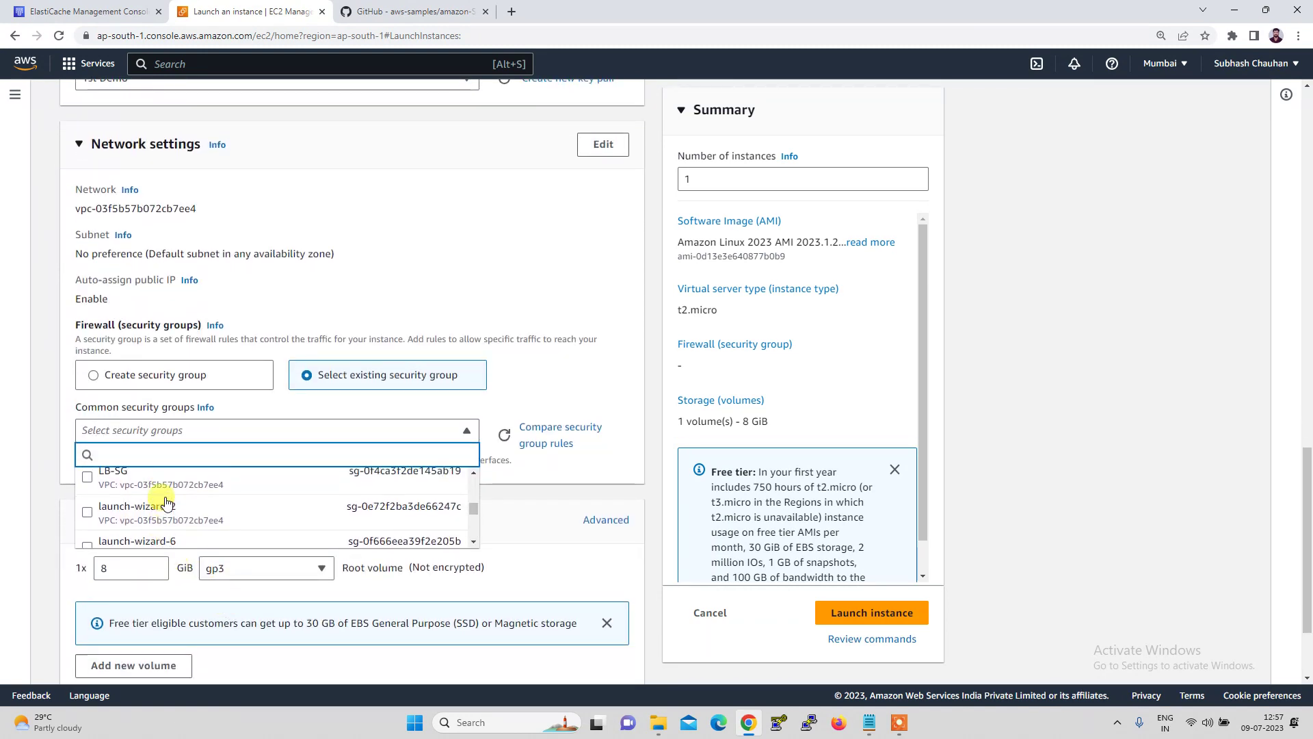
scroll(166, 501, "up", 3)
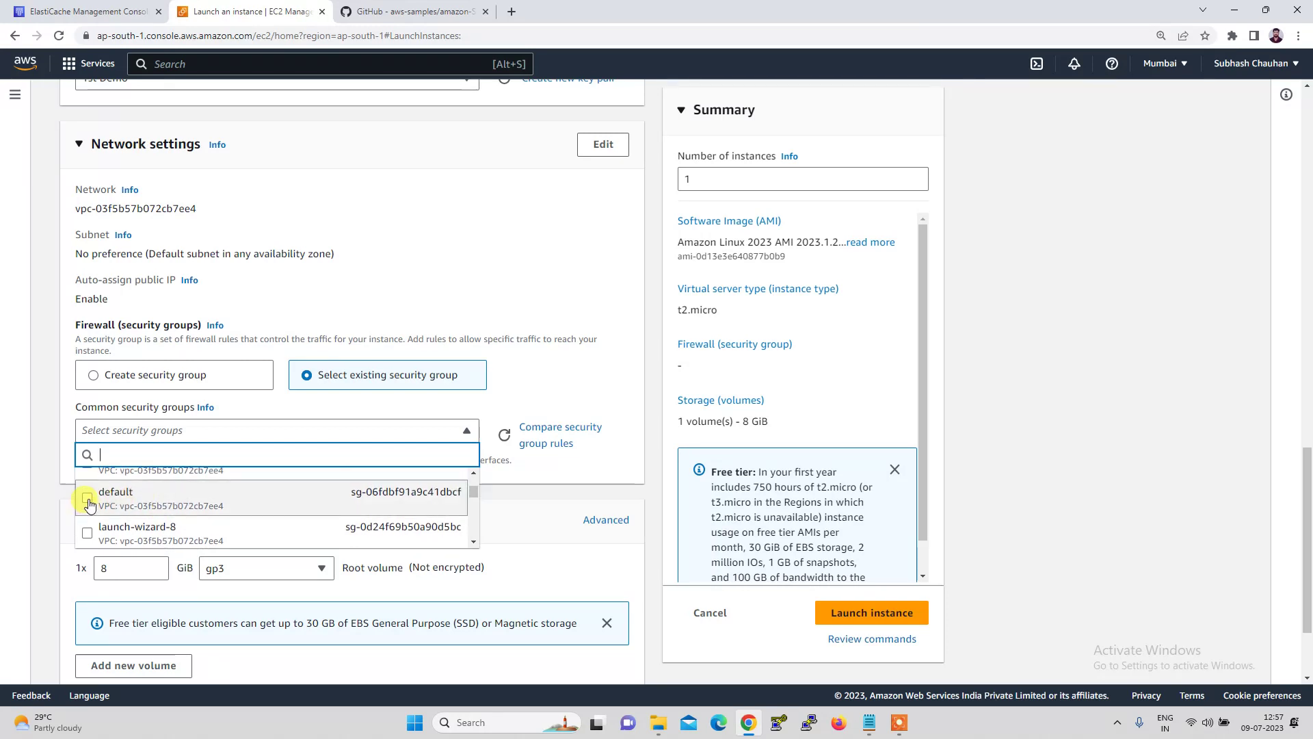
left_click(88, 499)
scroll(265, 502, "down", 1)
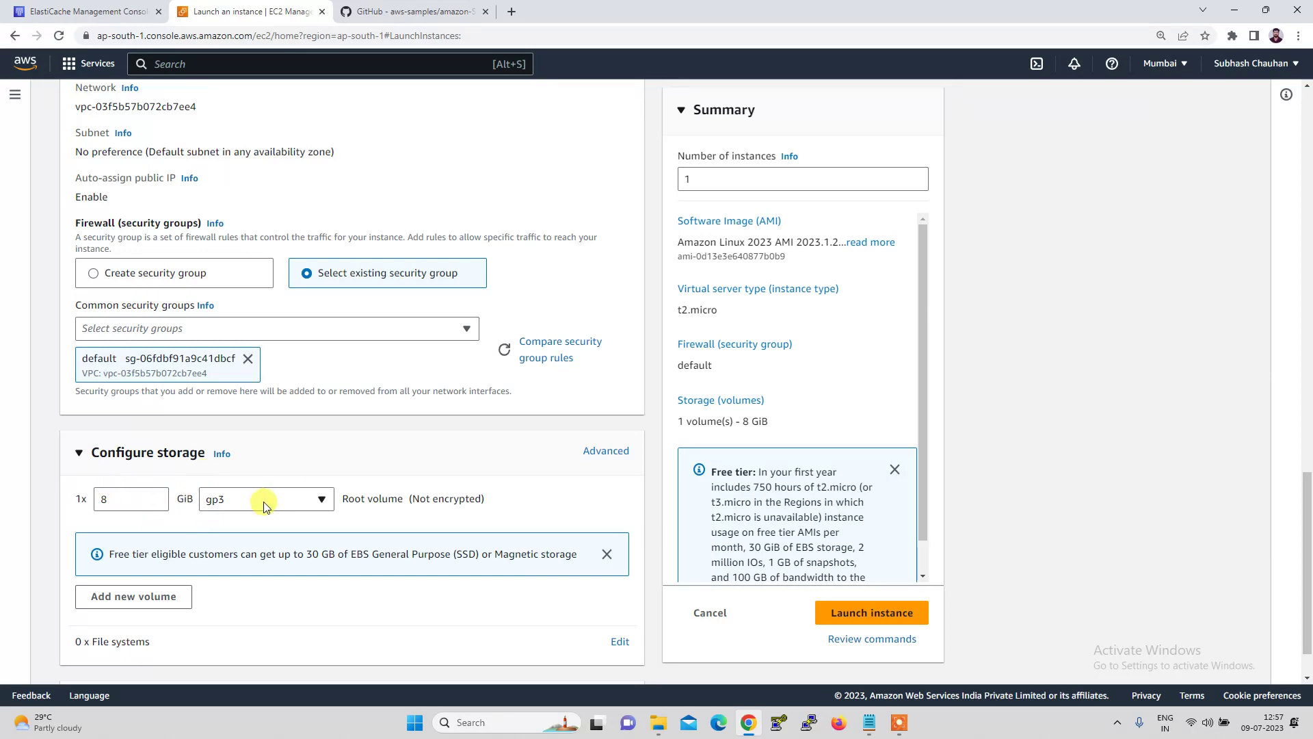
Step: Review the Redis instance configuration with its 8 GiB gp3 storage and launch the instance
scroll(266, 505, "down", 1)
scroll(266, 505, "up", 8)
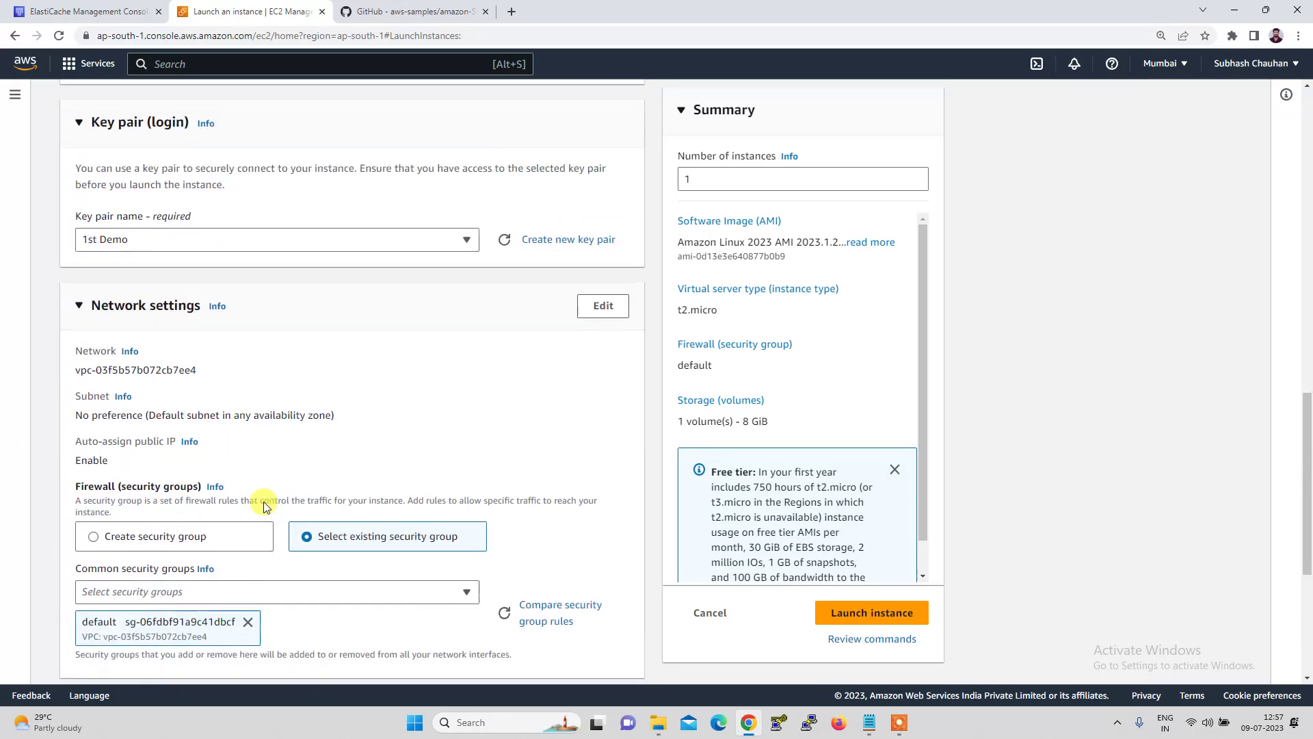
scroll(265, 504, "up", 8)
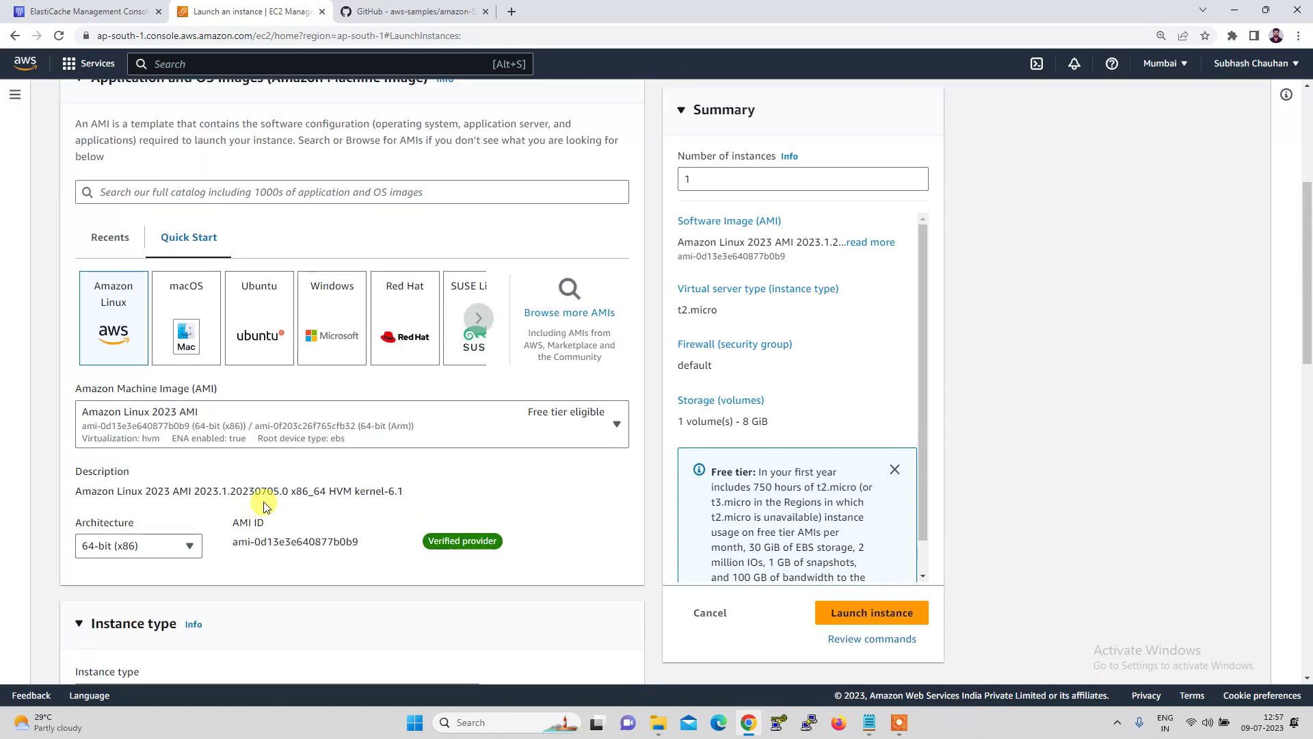
scroll(266, 505, "up", 1)
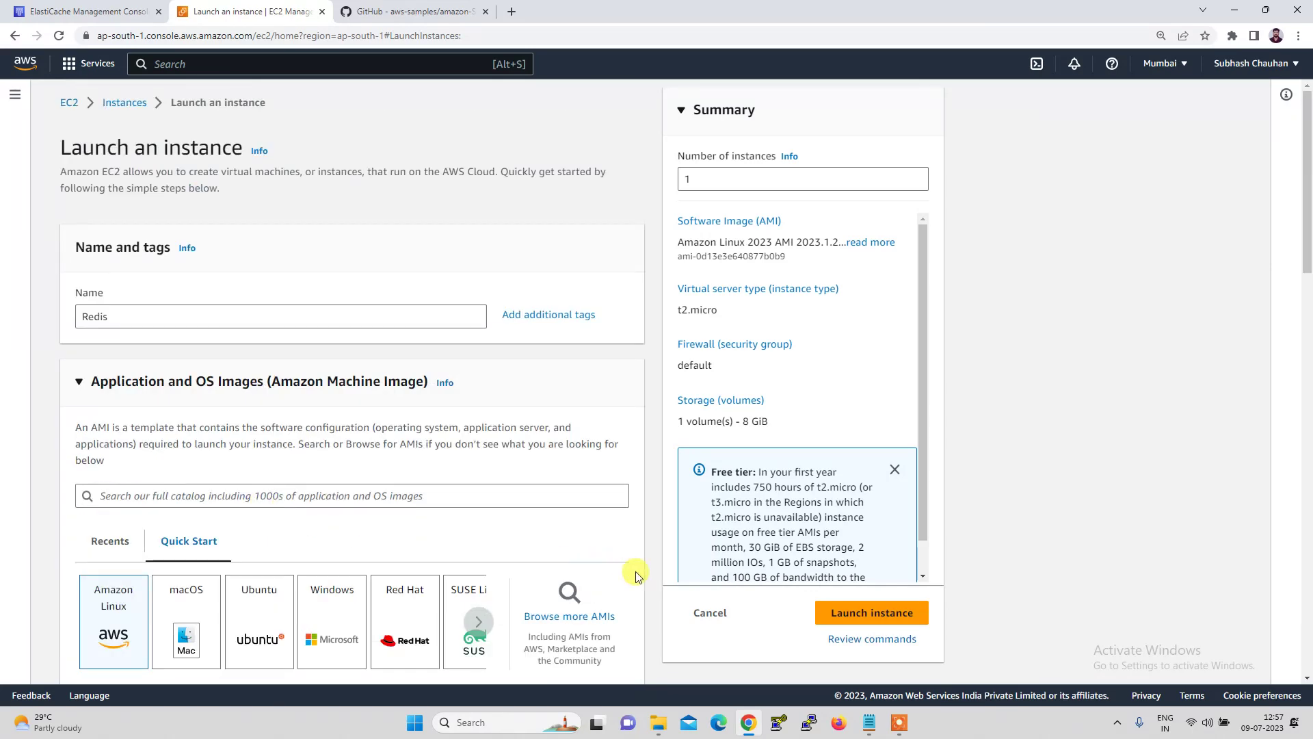
left_click(842, 619)
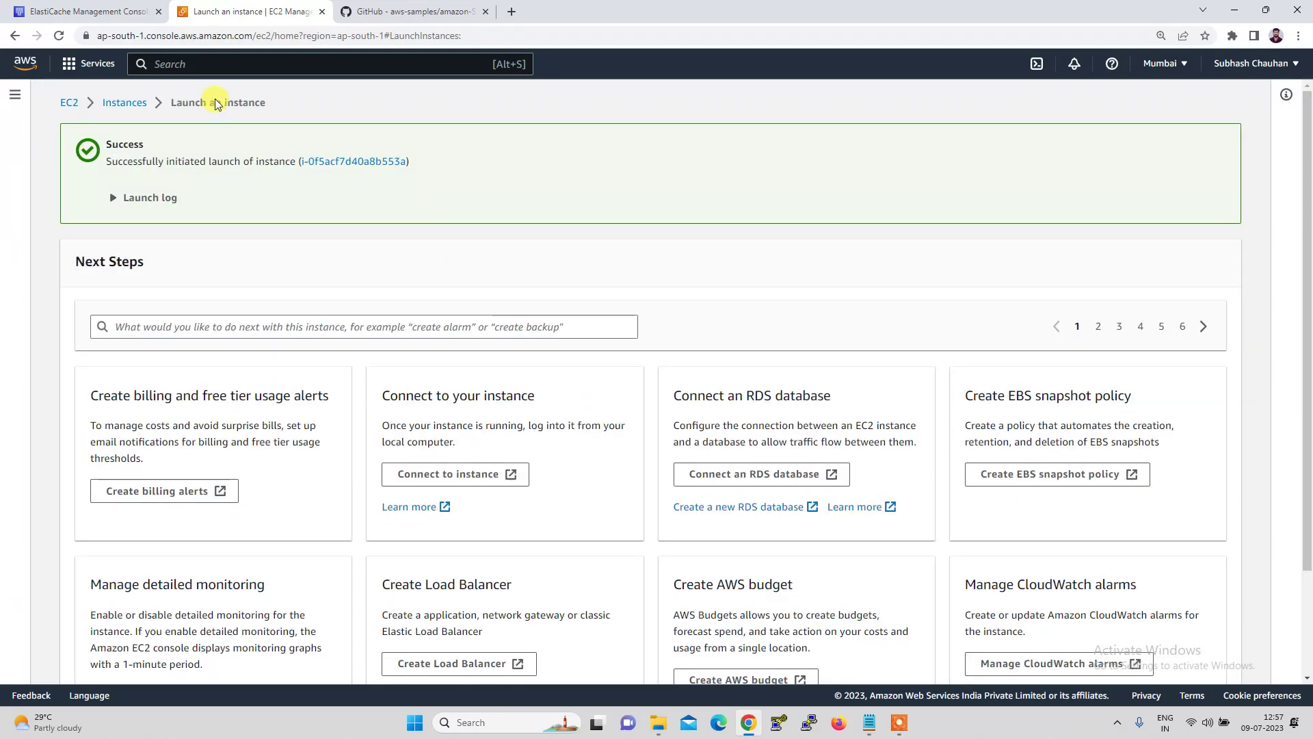
Step: Open the EC2 instances list, select the Redis instance, and review its summary and security rules
left_click(123, 104)
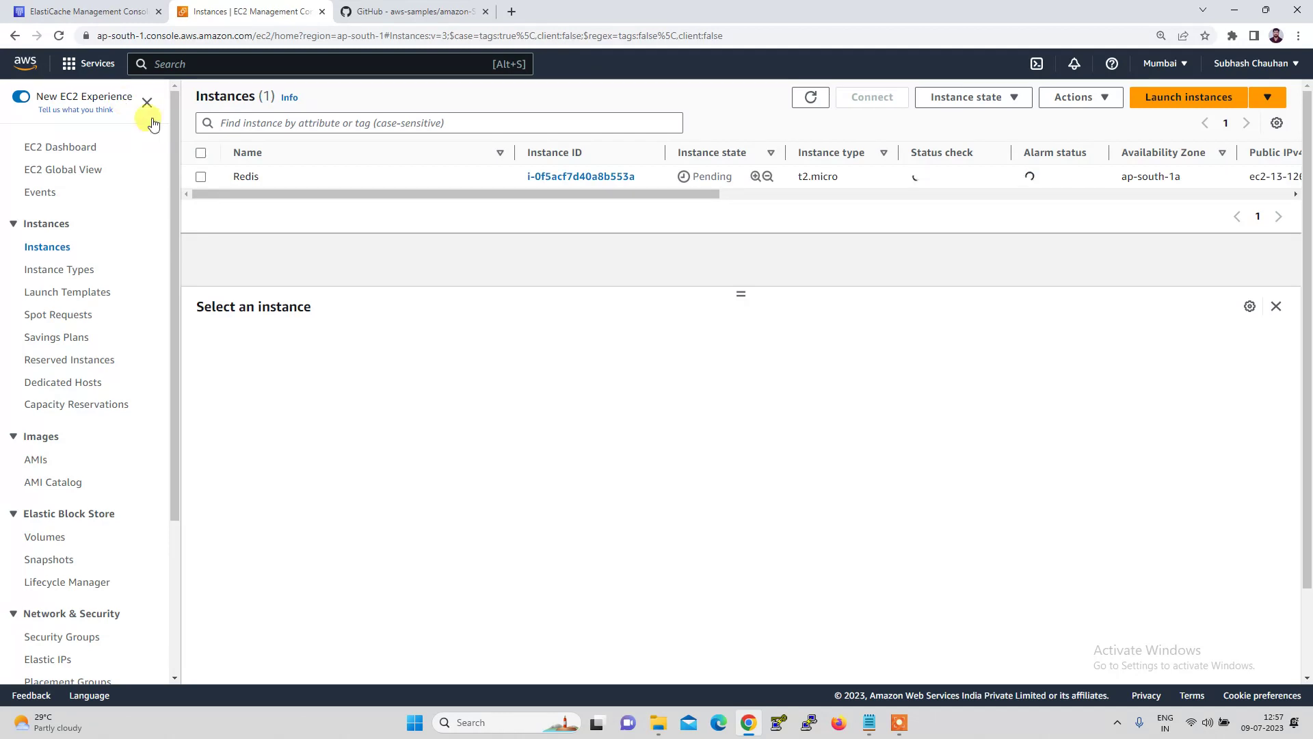
left_click(201, 177)
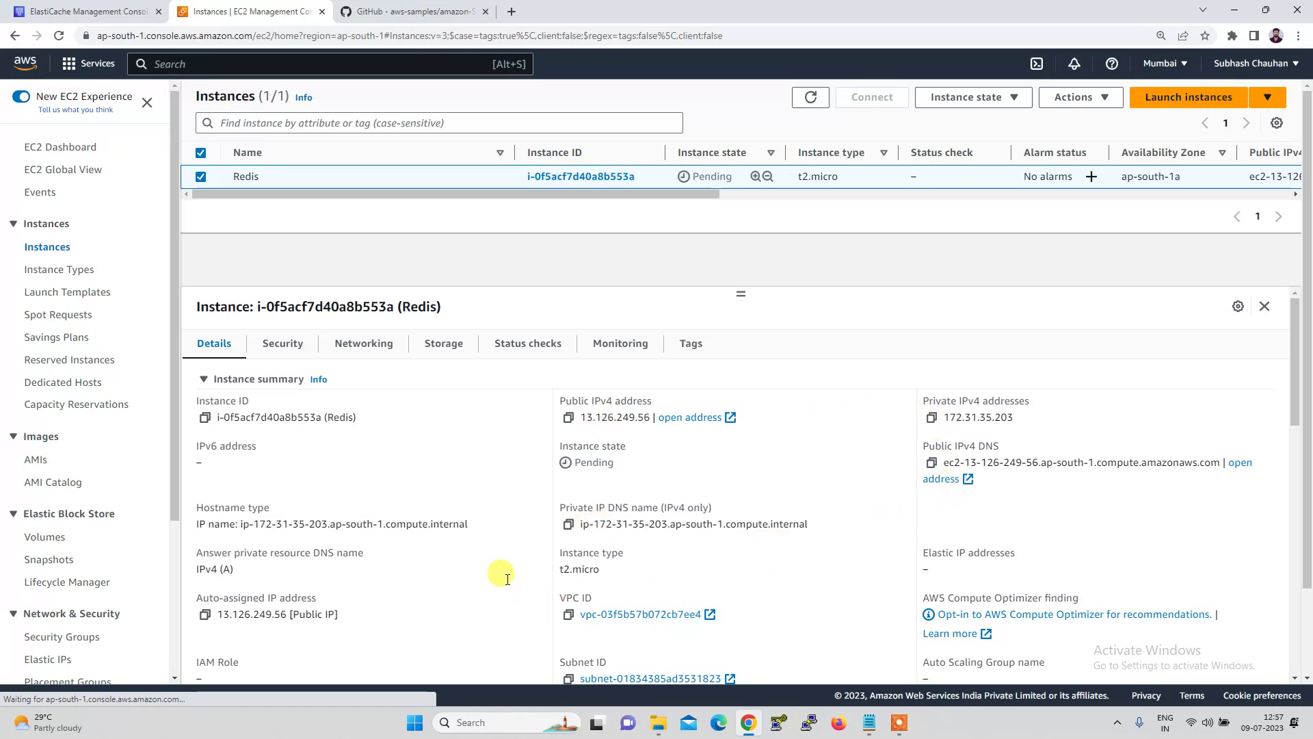
scroll(655, 659, "down", 2)
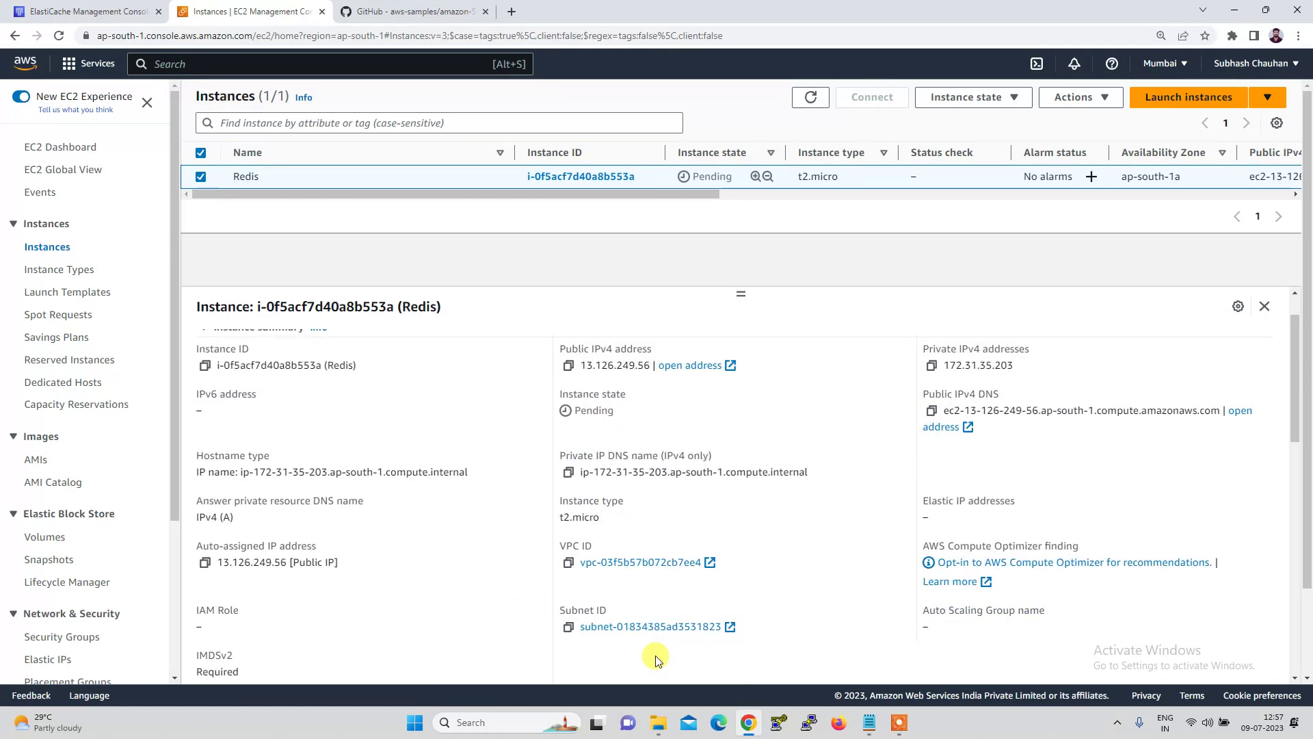
scroll(471, 441, "up", 2)
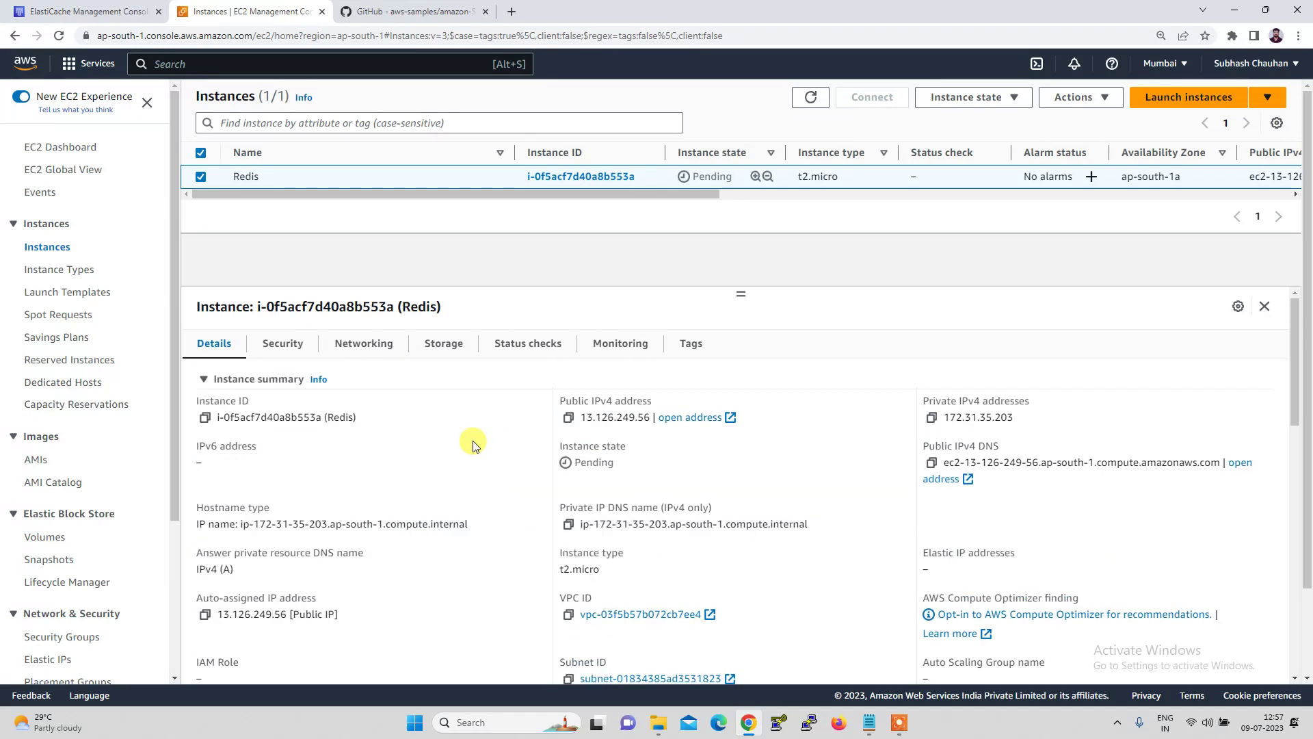
left_click(288, 346)
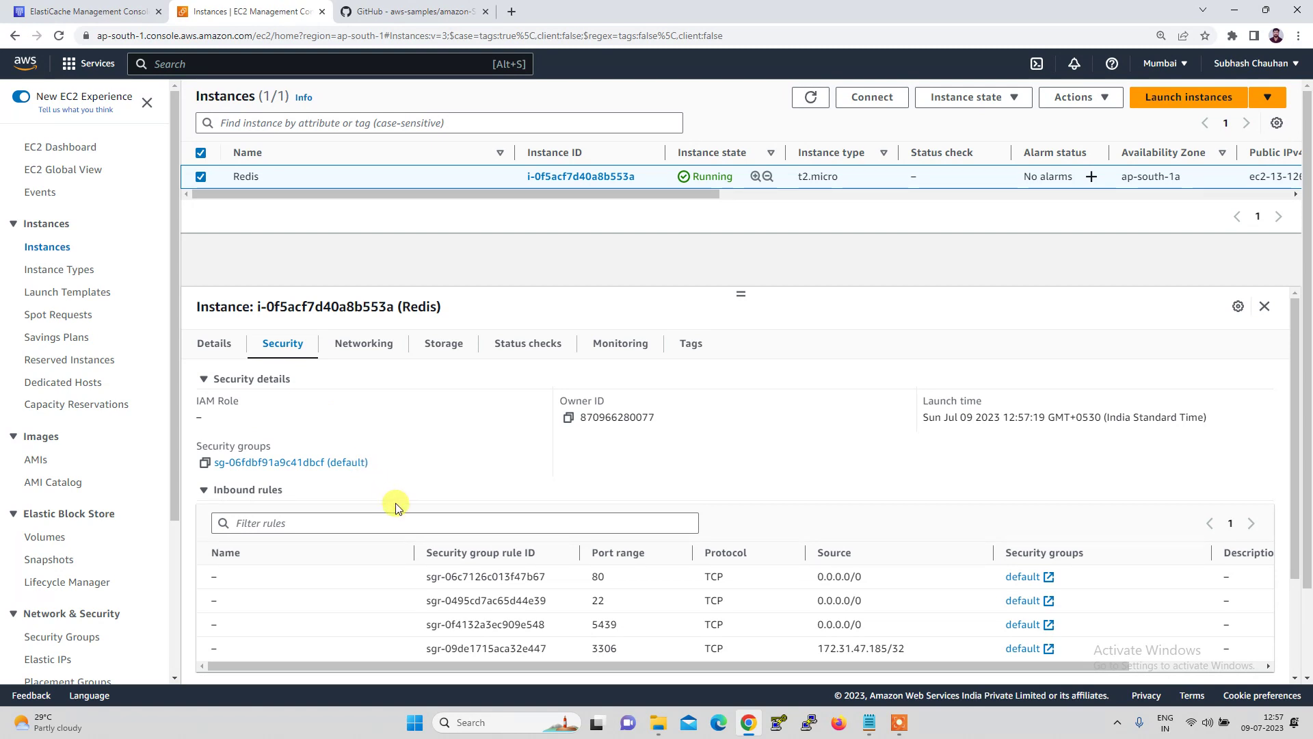
scroll(395, 505, "down", 2)
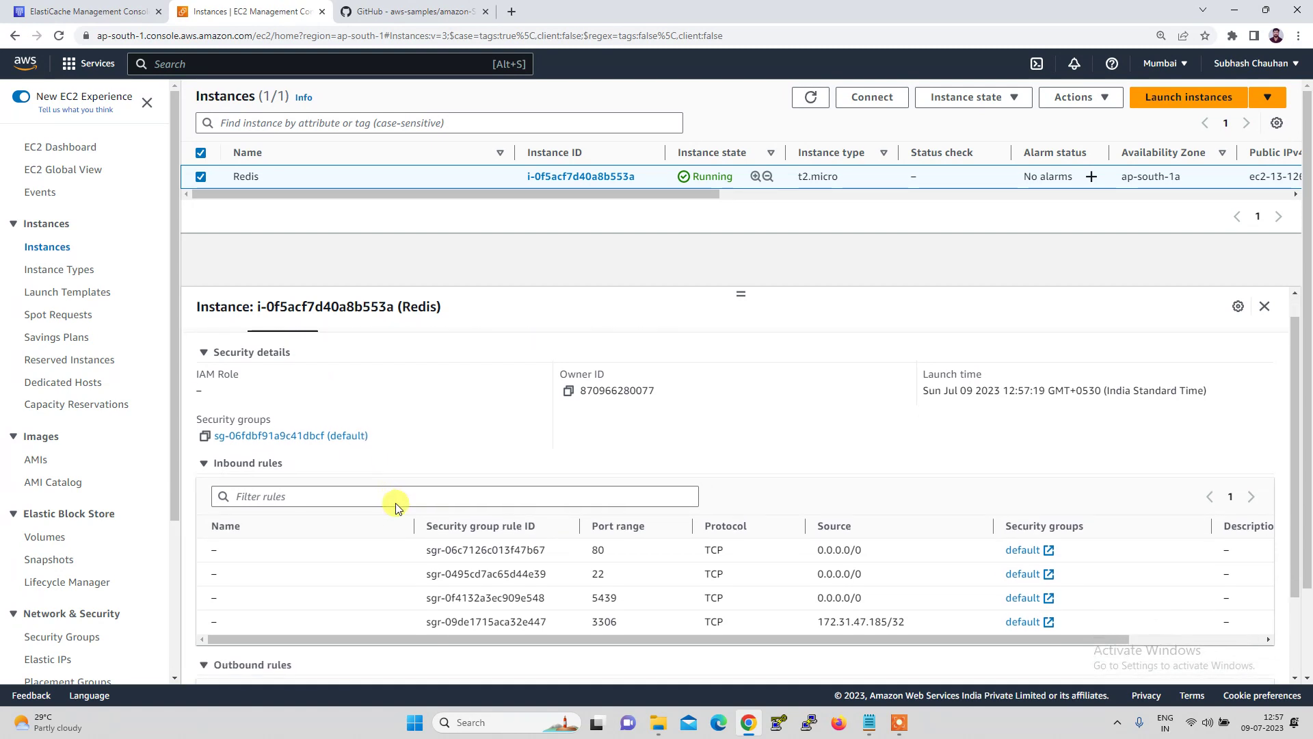
scroll(396, 505, "up", 2)
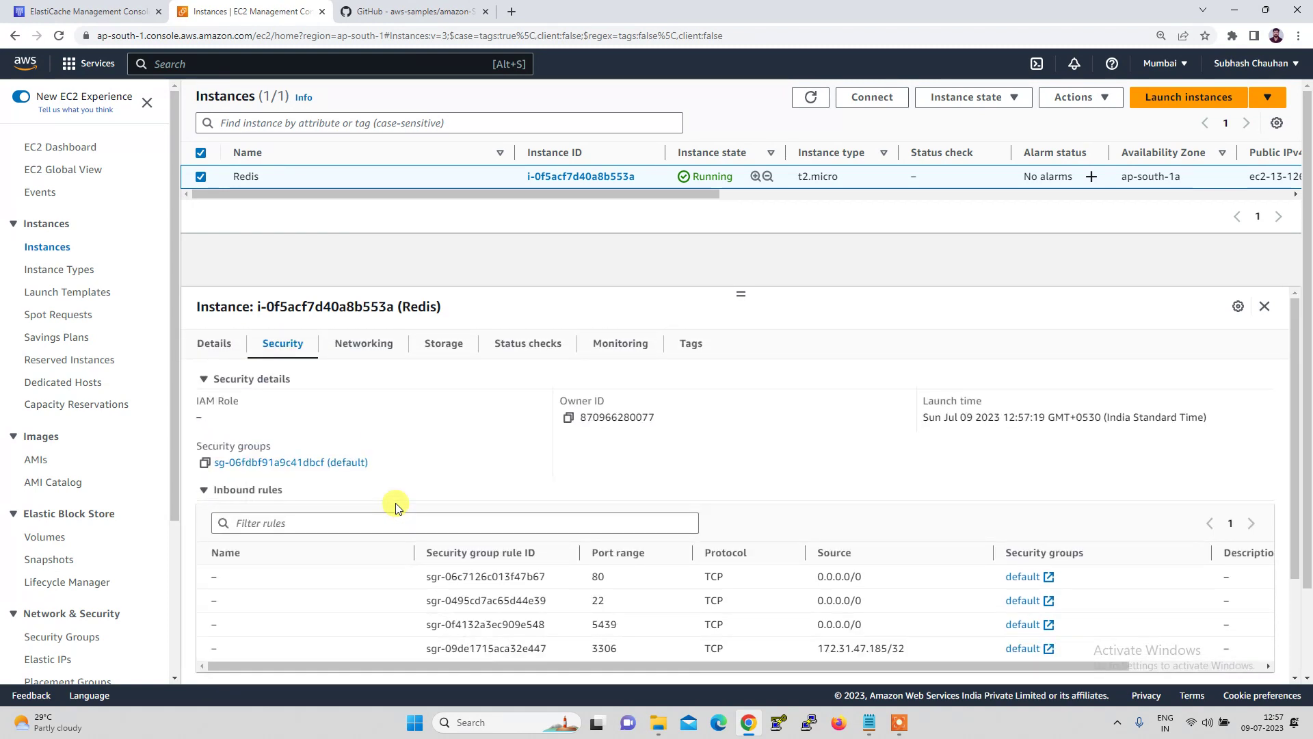
Step: Open the Redis instance's default security group in a new browser tab and switch to it
right_click(279, 462)
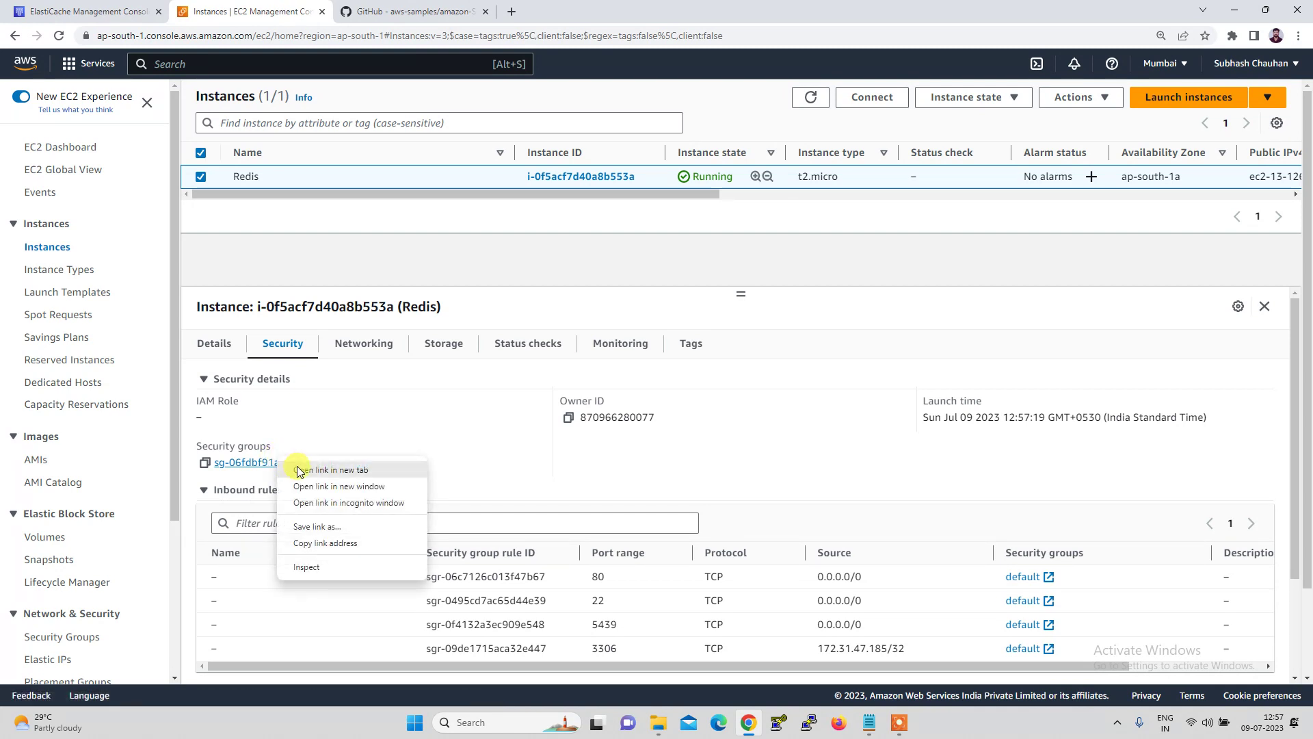
left_click(301, 473)
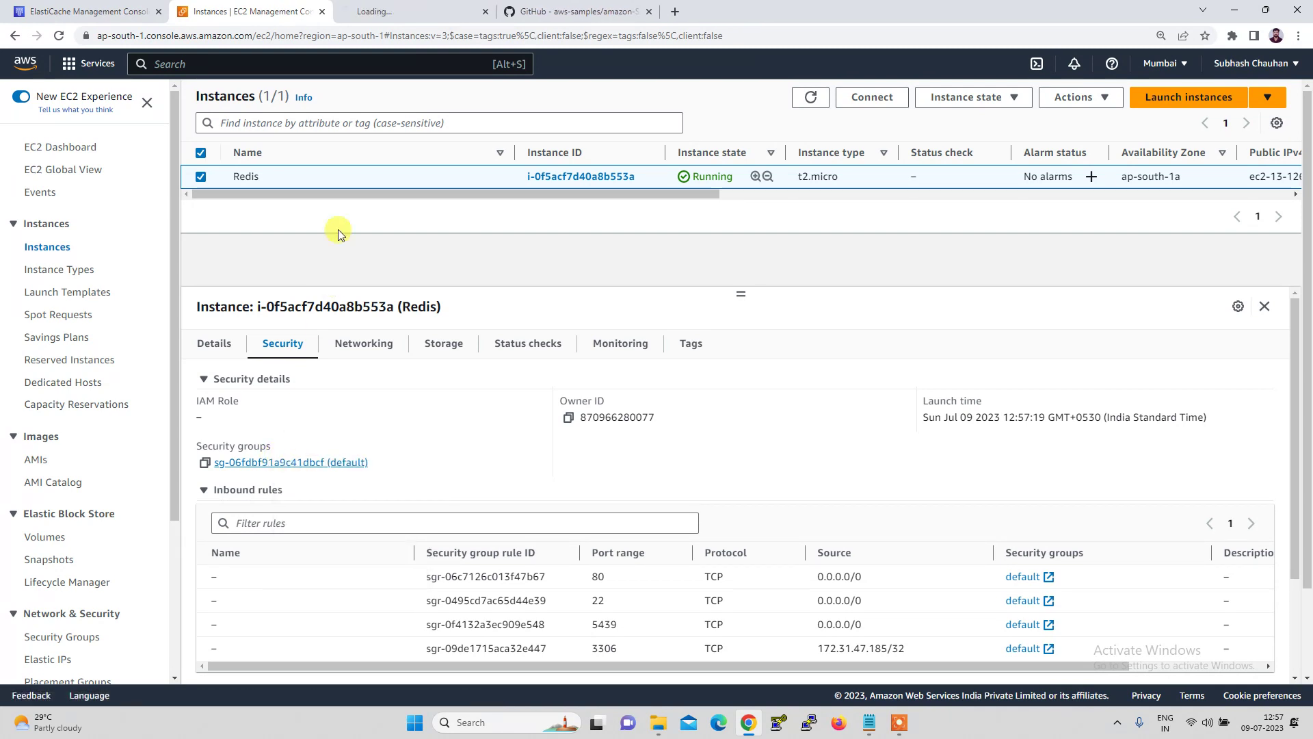
left_click(394, 14)
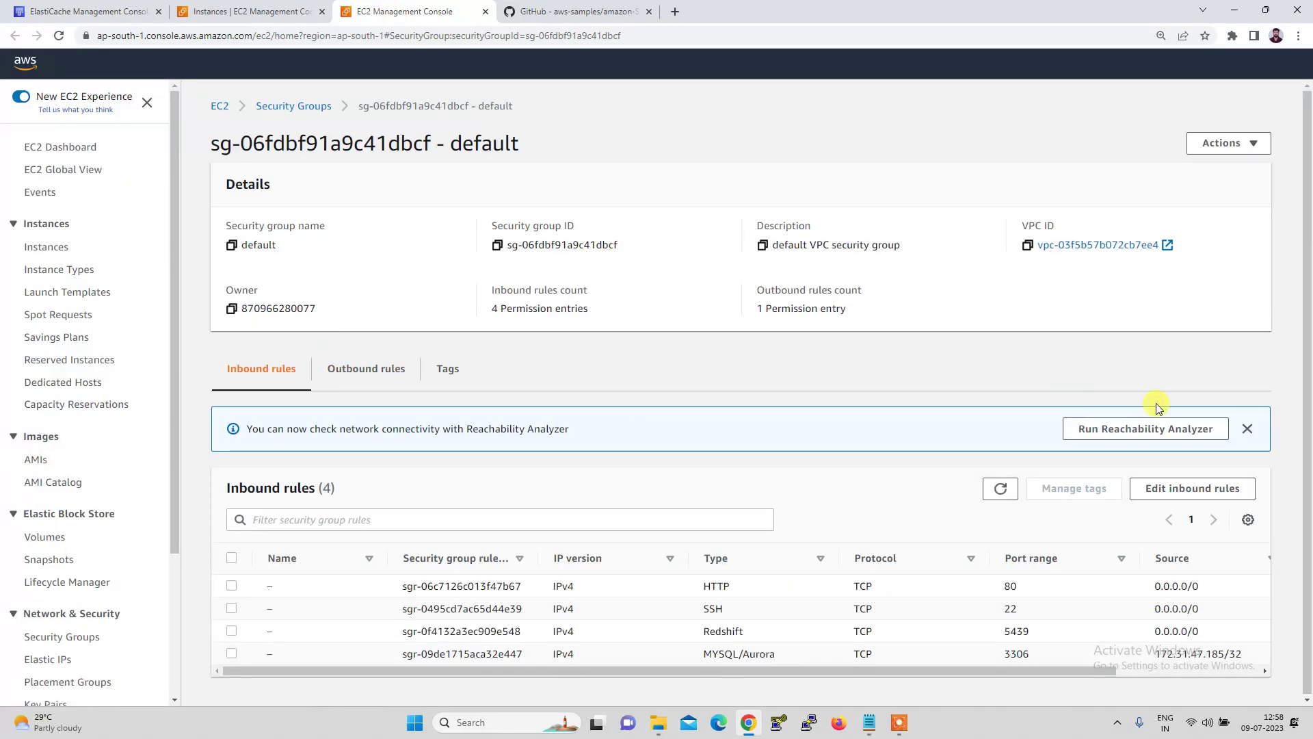
Step: Add an inbound rule to the default security group allowing All traffic from 0.0.0.0/0, and save the rules
left_click(1181, 489)
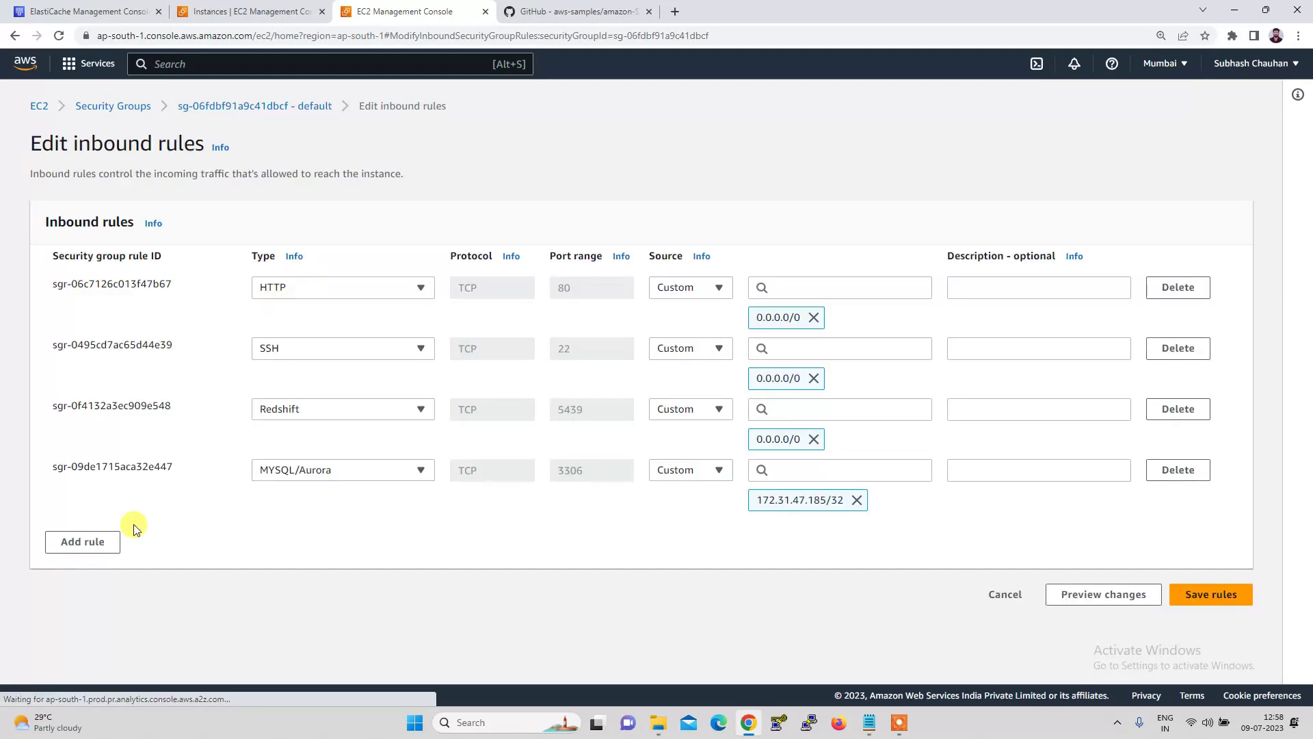
left_click(67, 540)
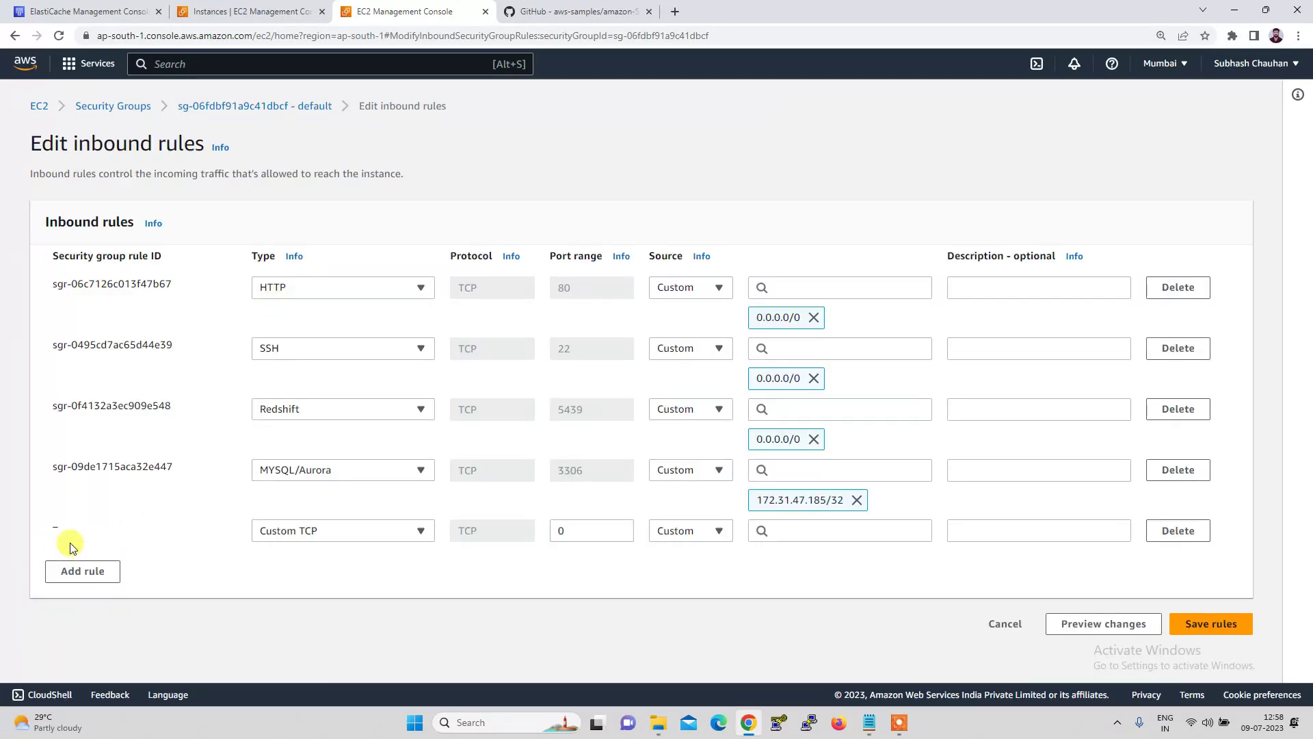
left_click(379, 535)
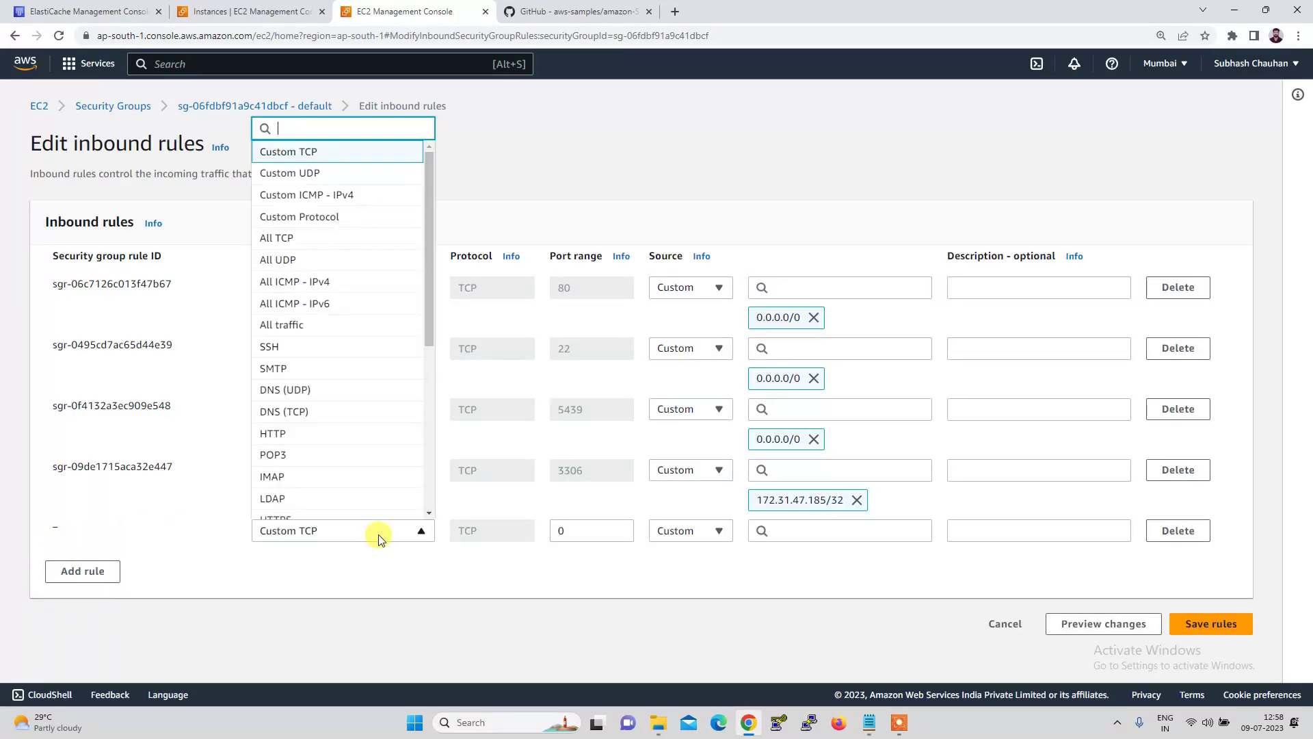
left_click(314, 325)
left_click(786, 531)
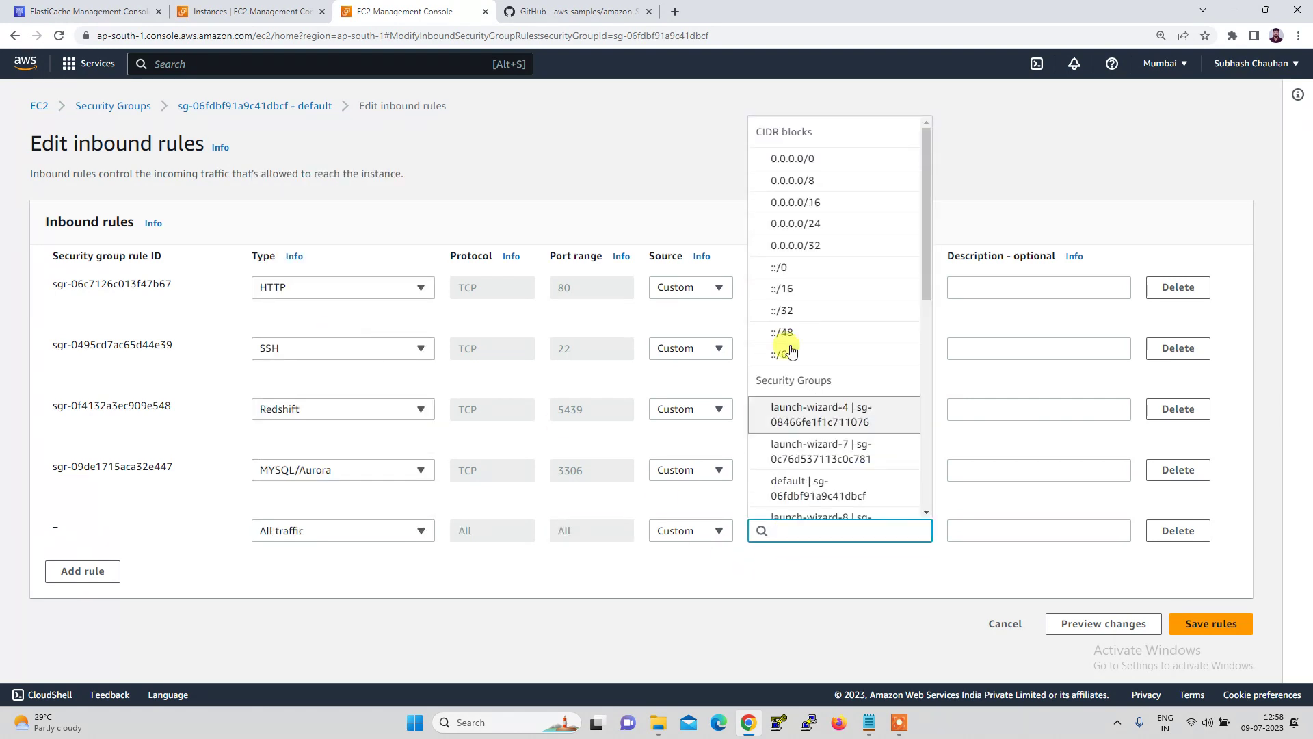
left_click(792, 158)
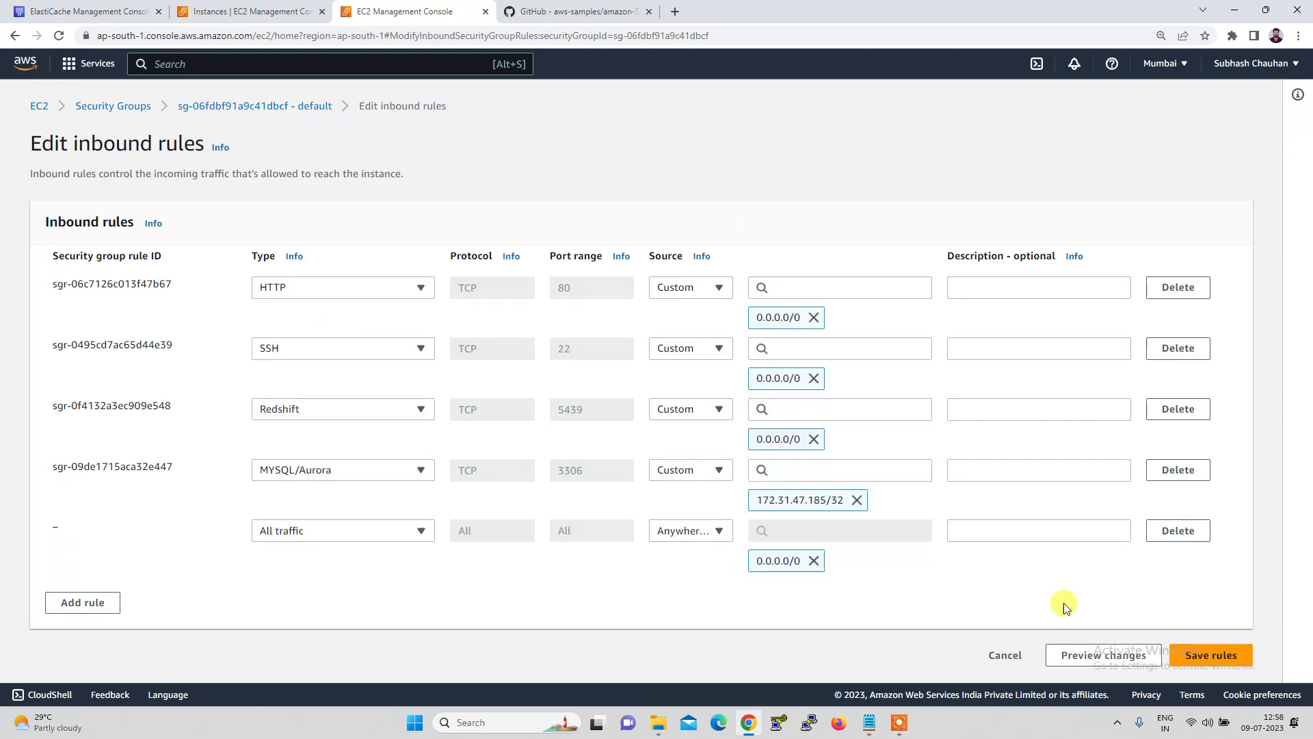
left_click(1194, 658)
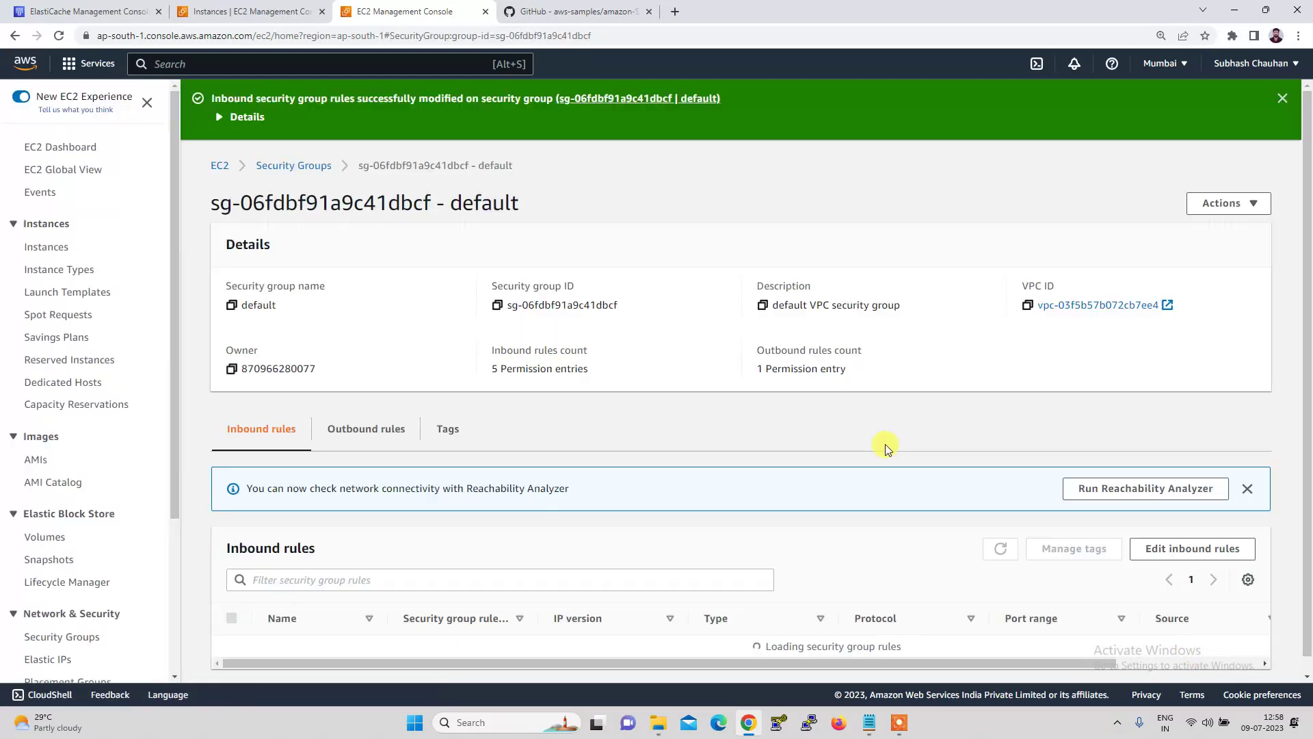
Step: Go to the EC2 dashboard from the security group page and duplicate that browser tab
left_click(217, 165)
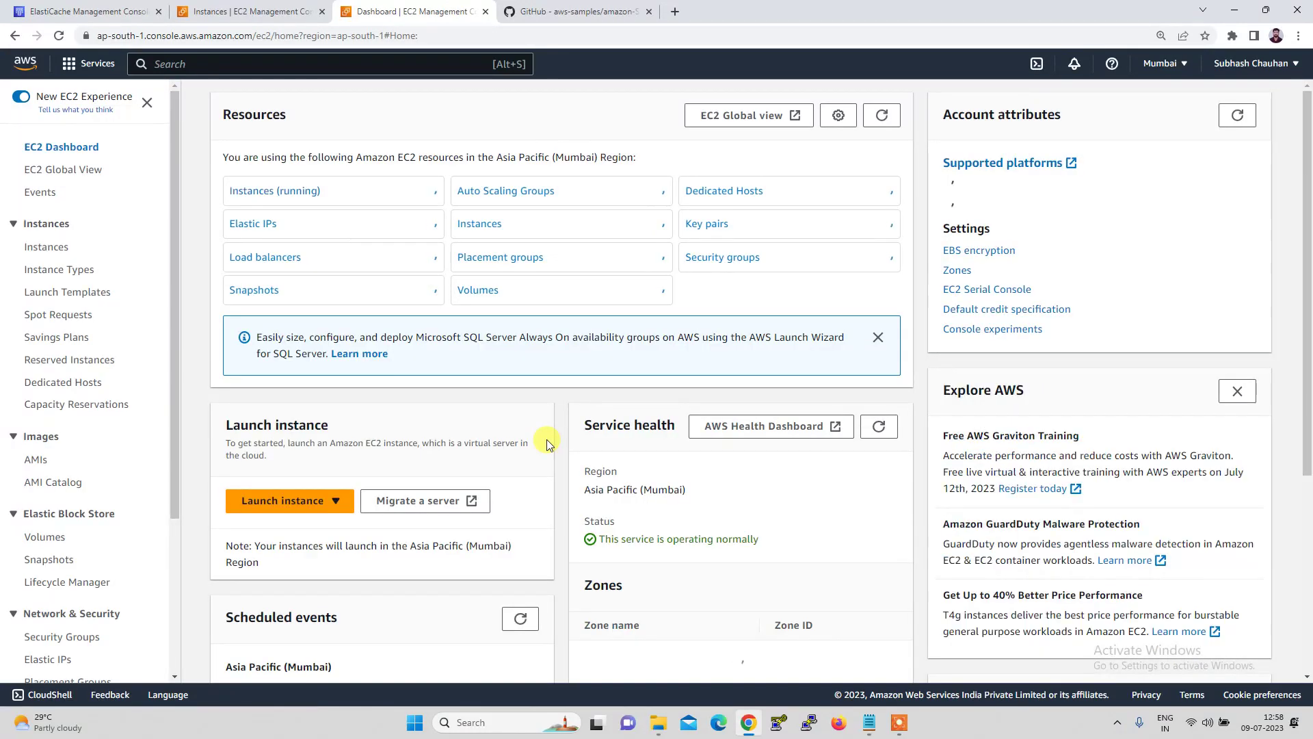
right_click(408, 15)
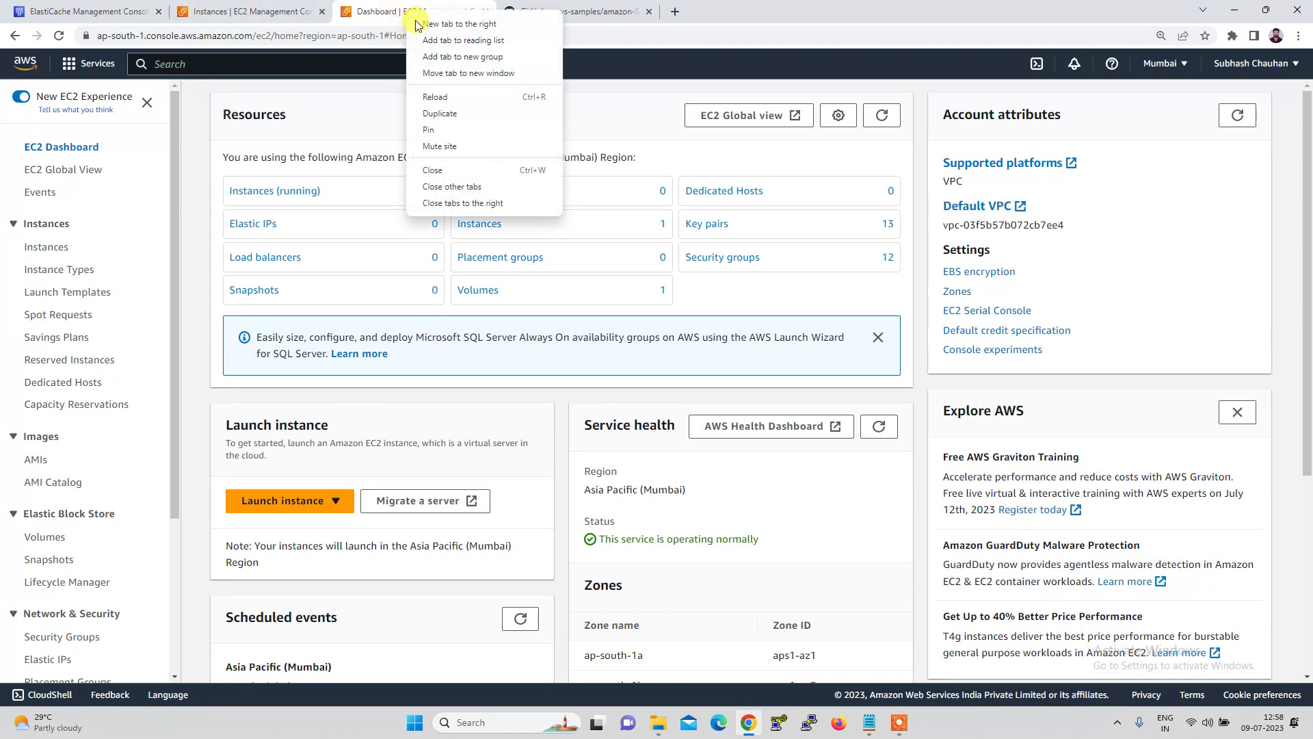
left_click(444, 114)
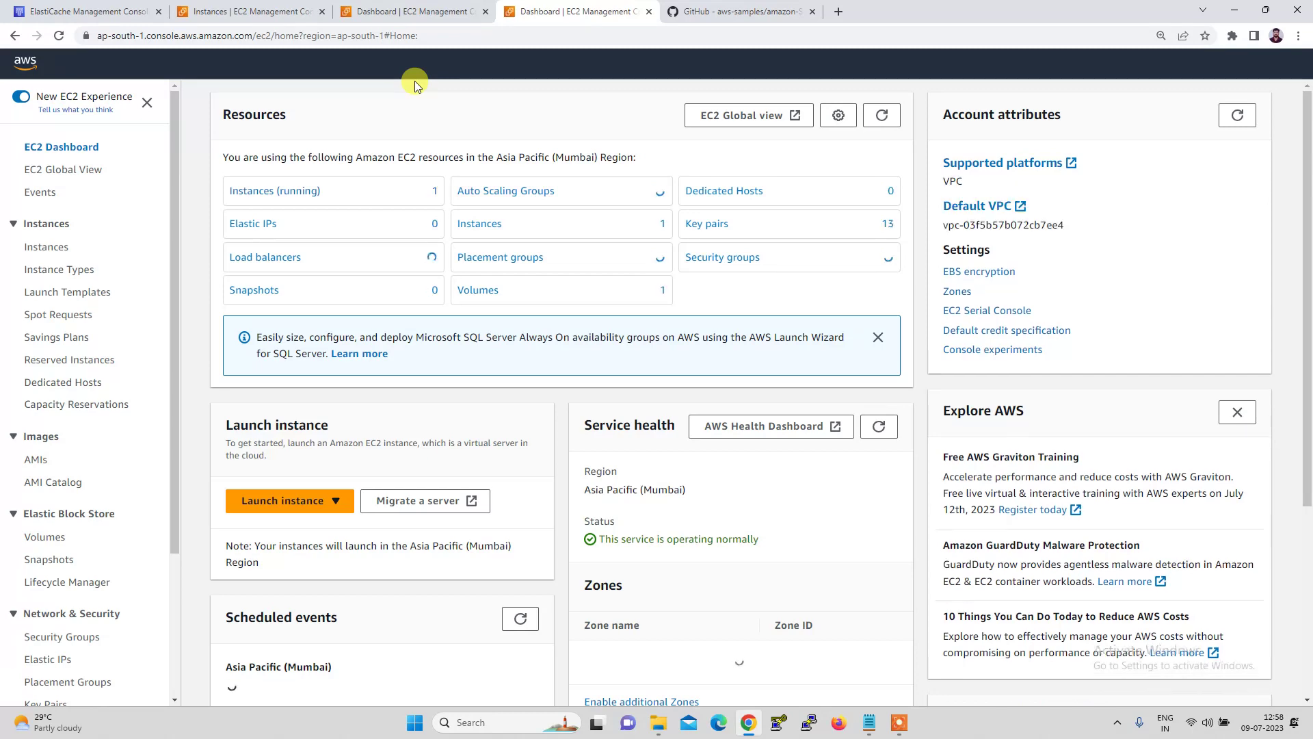
Step: Return to the EC2 instances list, refresh it, and select the Redis instance to check its status and details
left_click(248, 14)
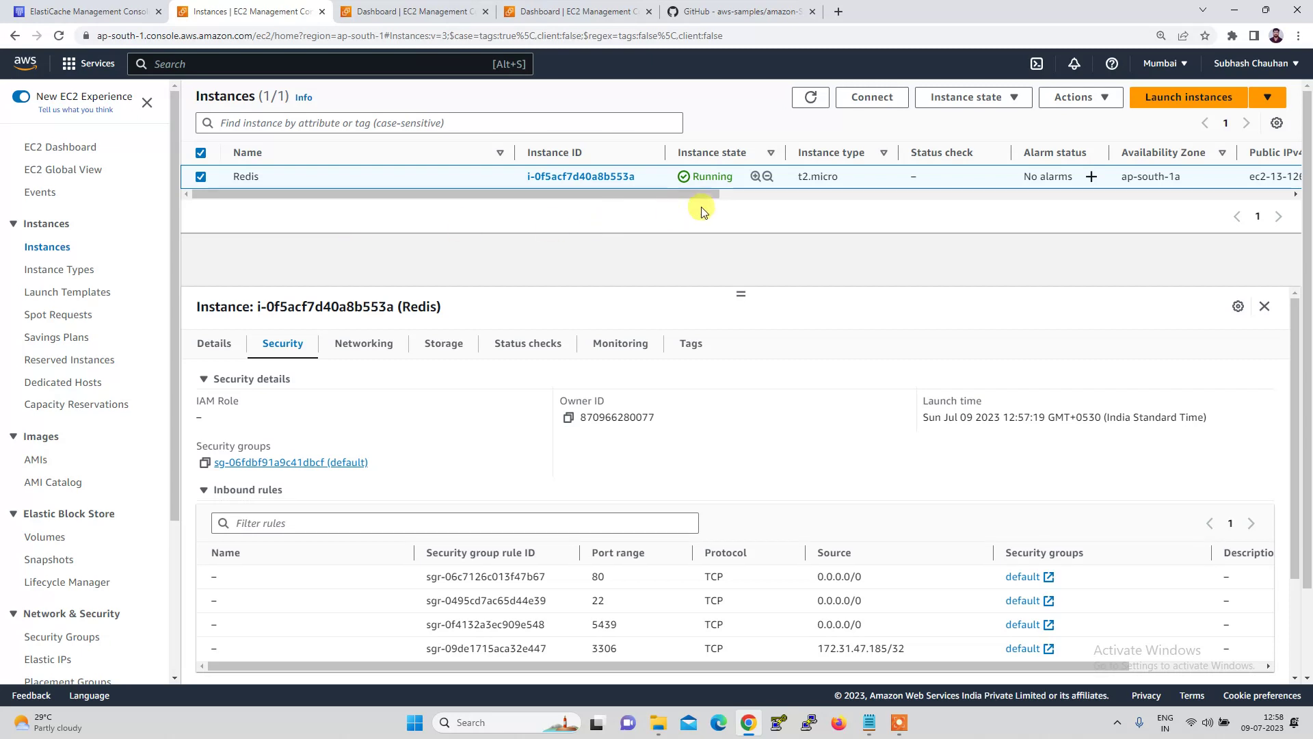
left_click(811, 98)
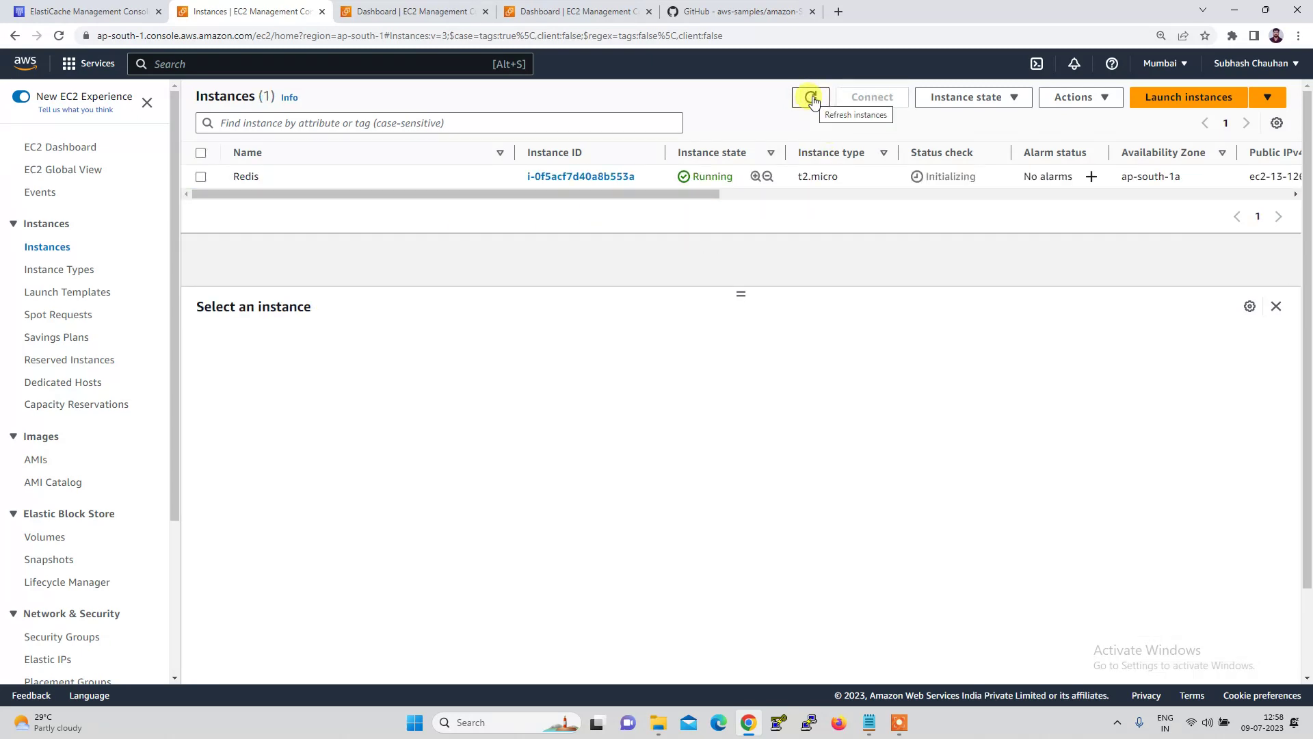
left_click(201, 177)
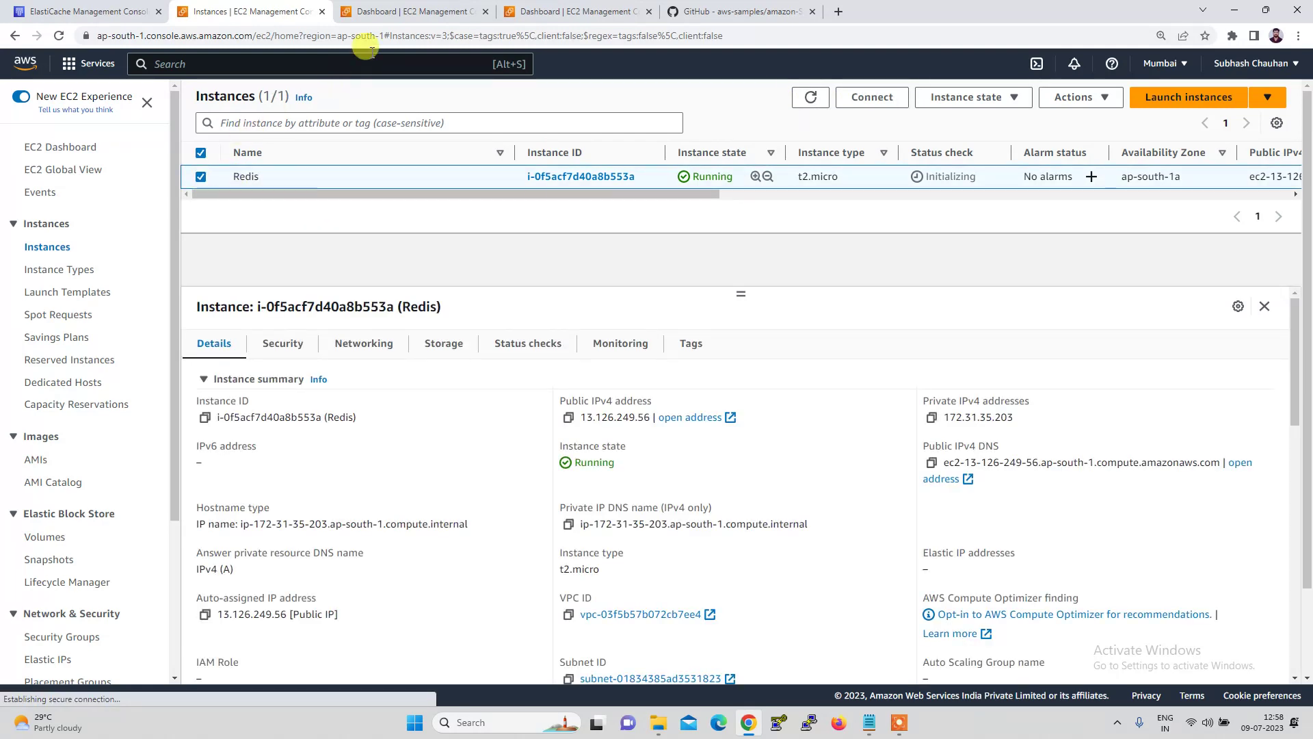
left_click(391, 19)
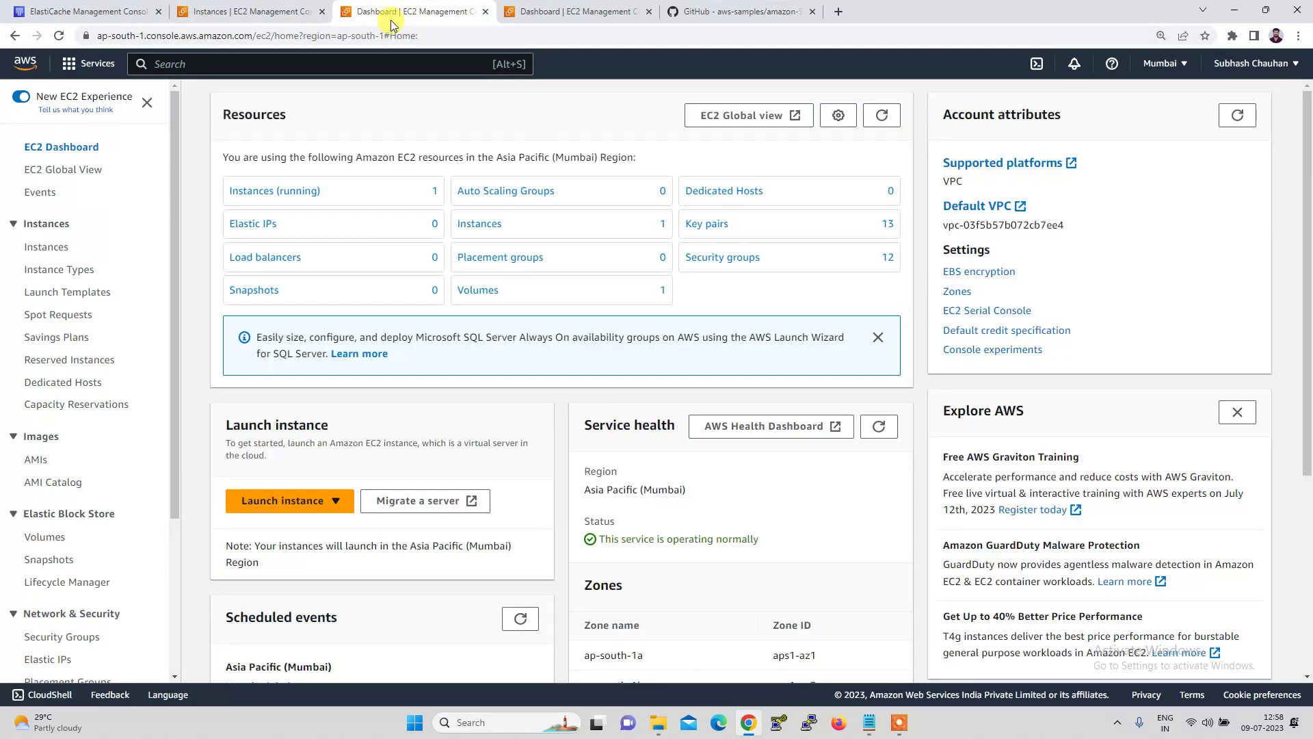
left_click(265, 11)
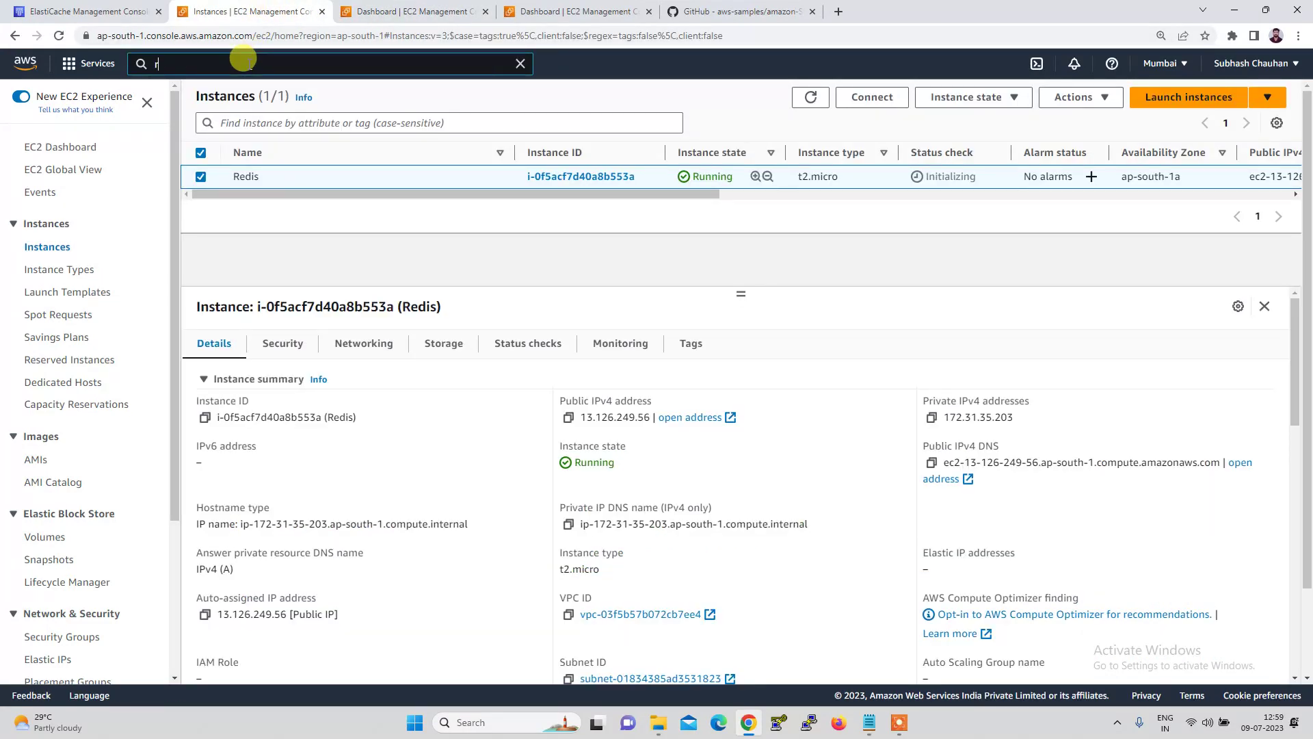
Step: Search the AWS services for elasticcache and open ElastiCache in place of the EC2 instances page
type("ela")
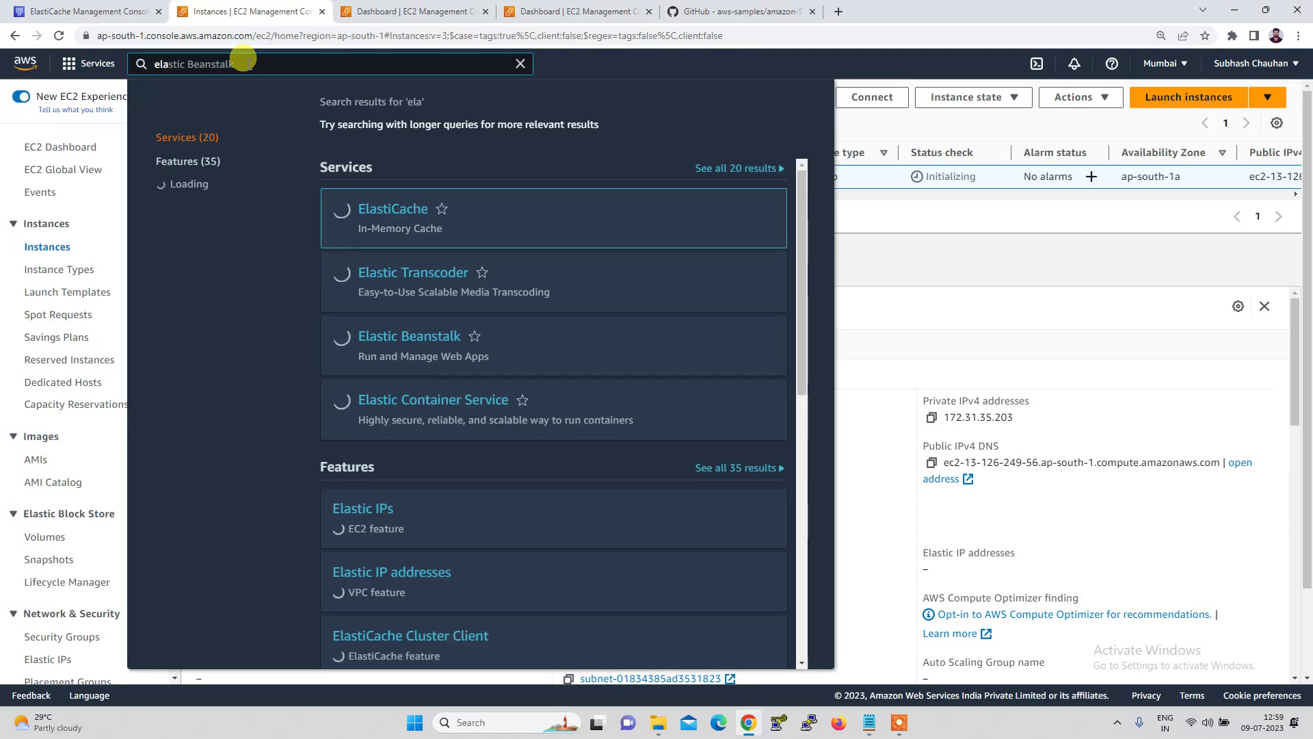
type("s")
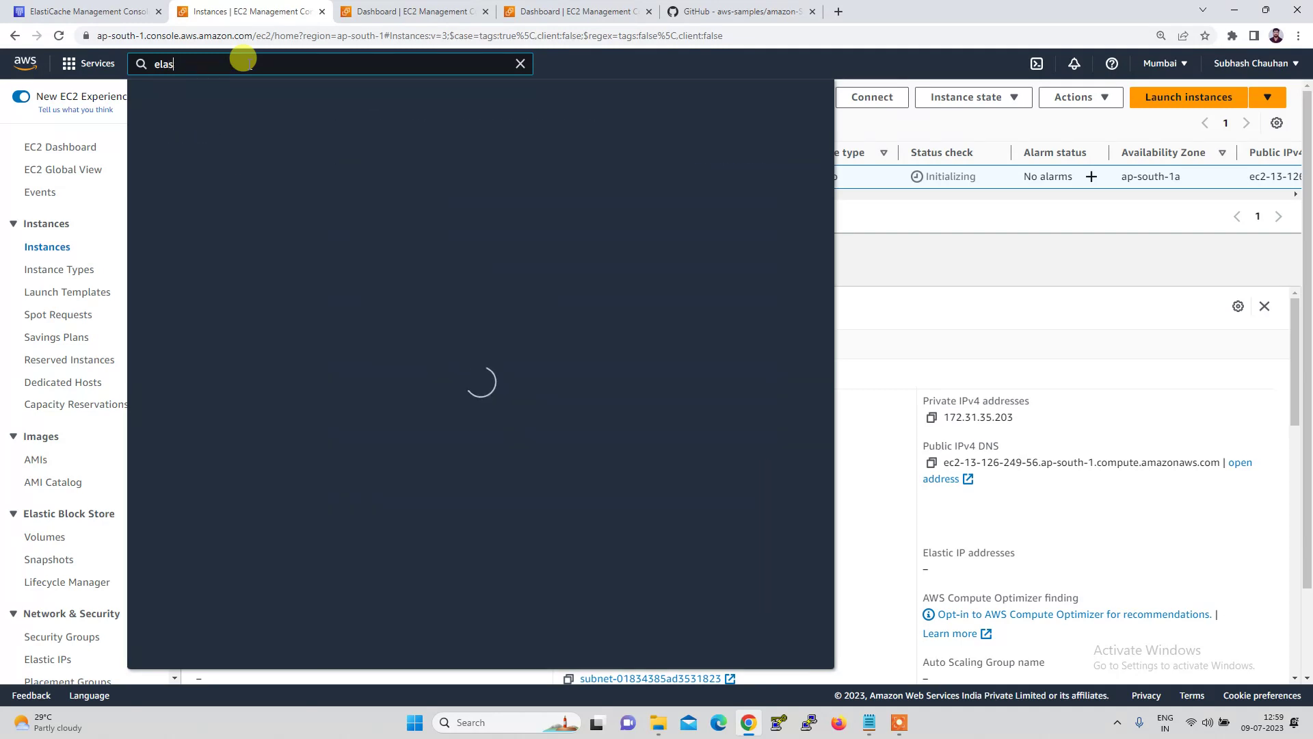
type("ticcache")
left_click(386, 211)
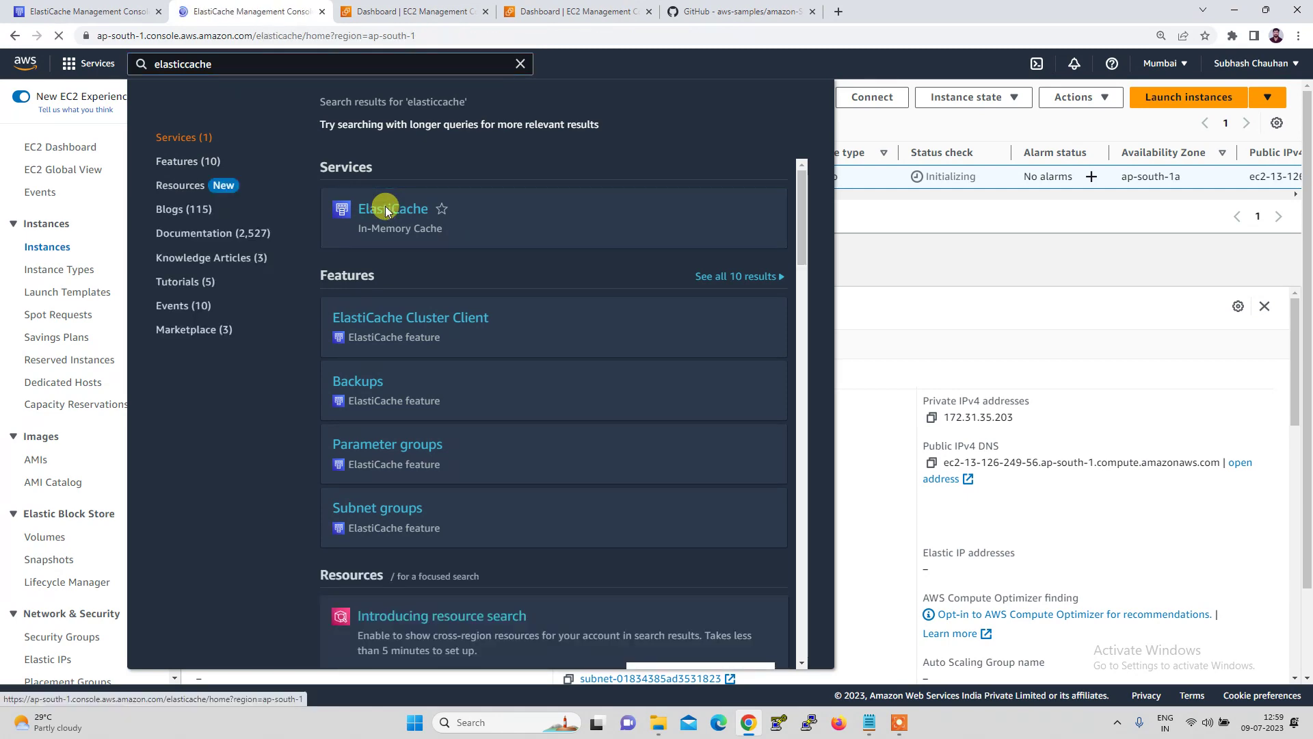
Step: Check the creation status of testing-cluster by refreshing the Redis clusters list
left_click(400, 11)
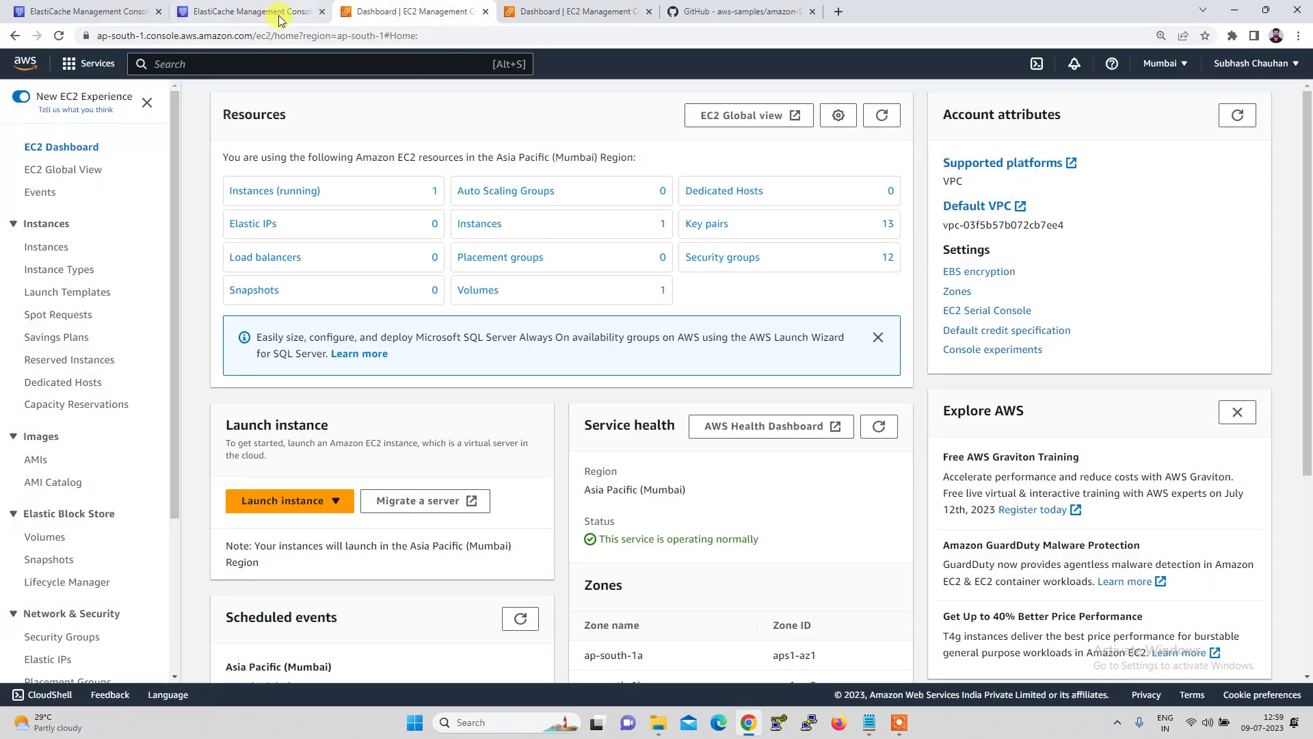
left_click(107, 11)
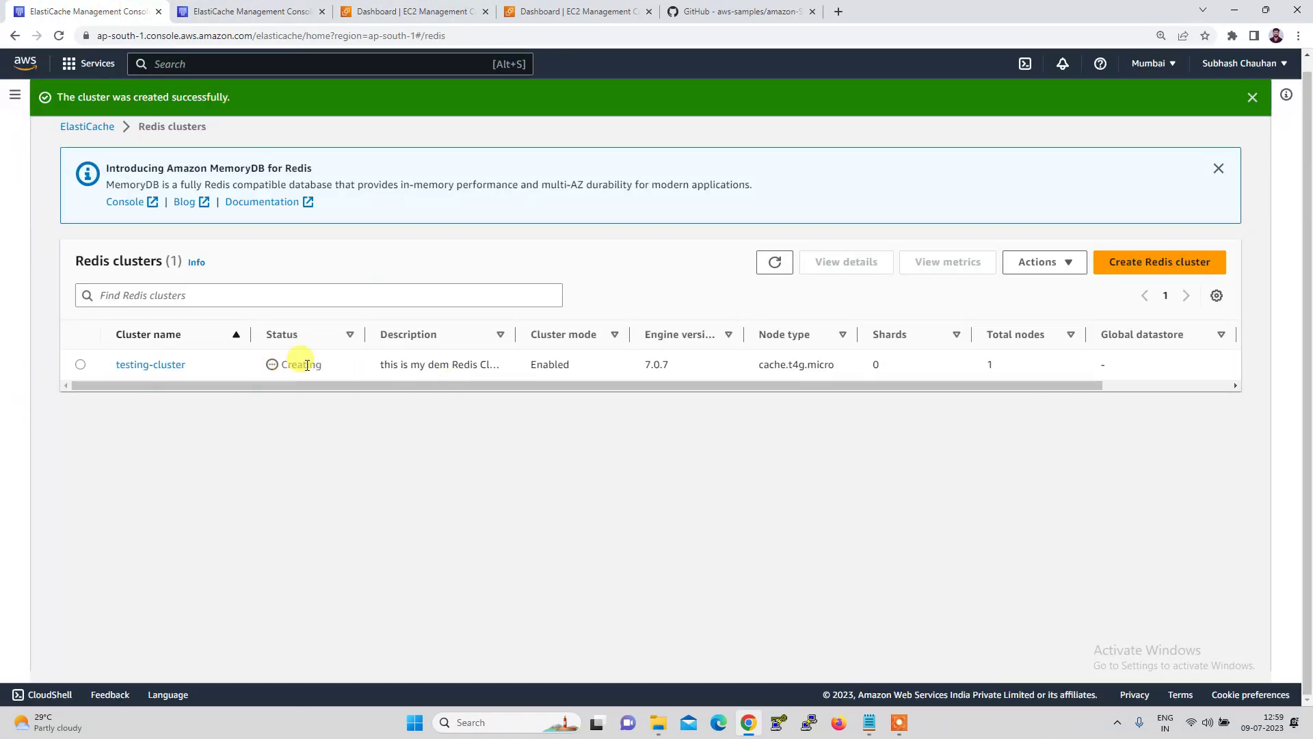
left_click(772, 264)
left_click(292, 11)
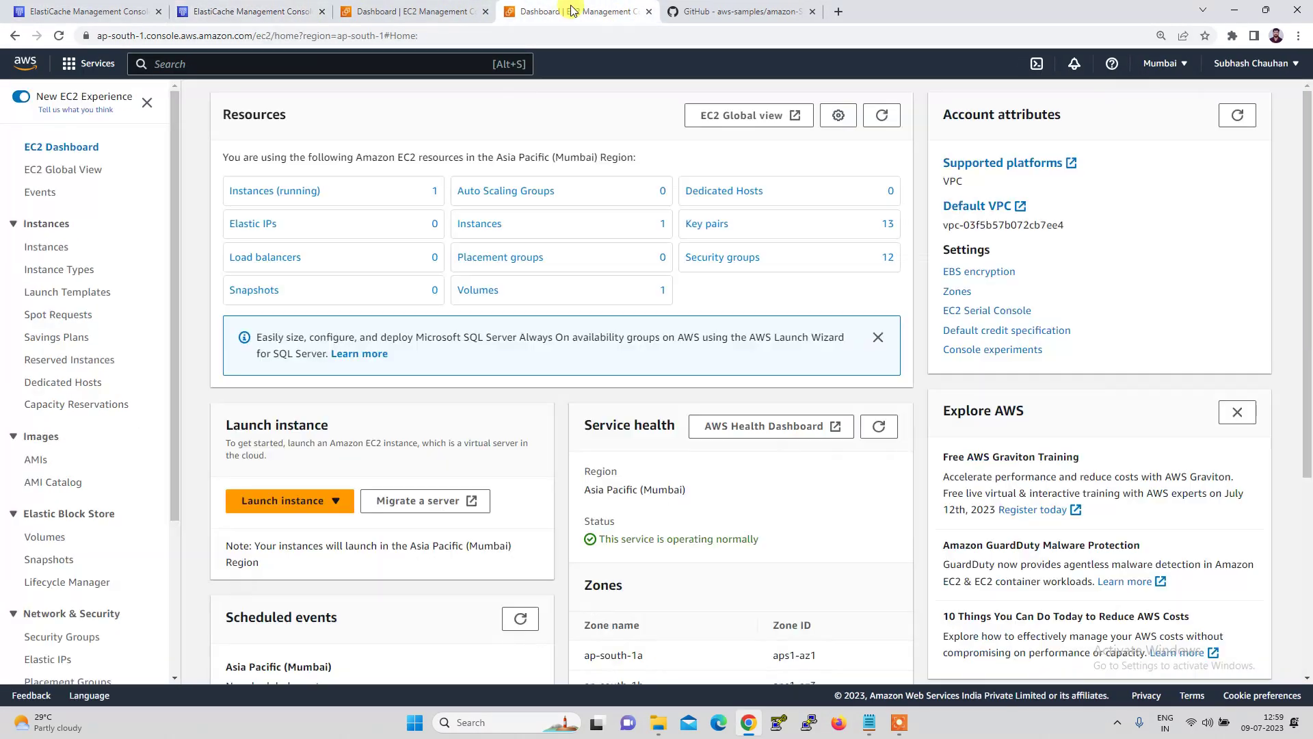
Step: Open the S3 service in the duplicated EC2 dashboard tab
left_click(573, 12)
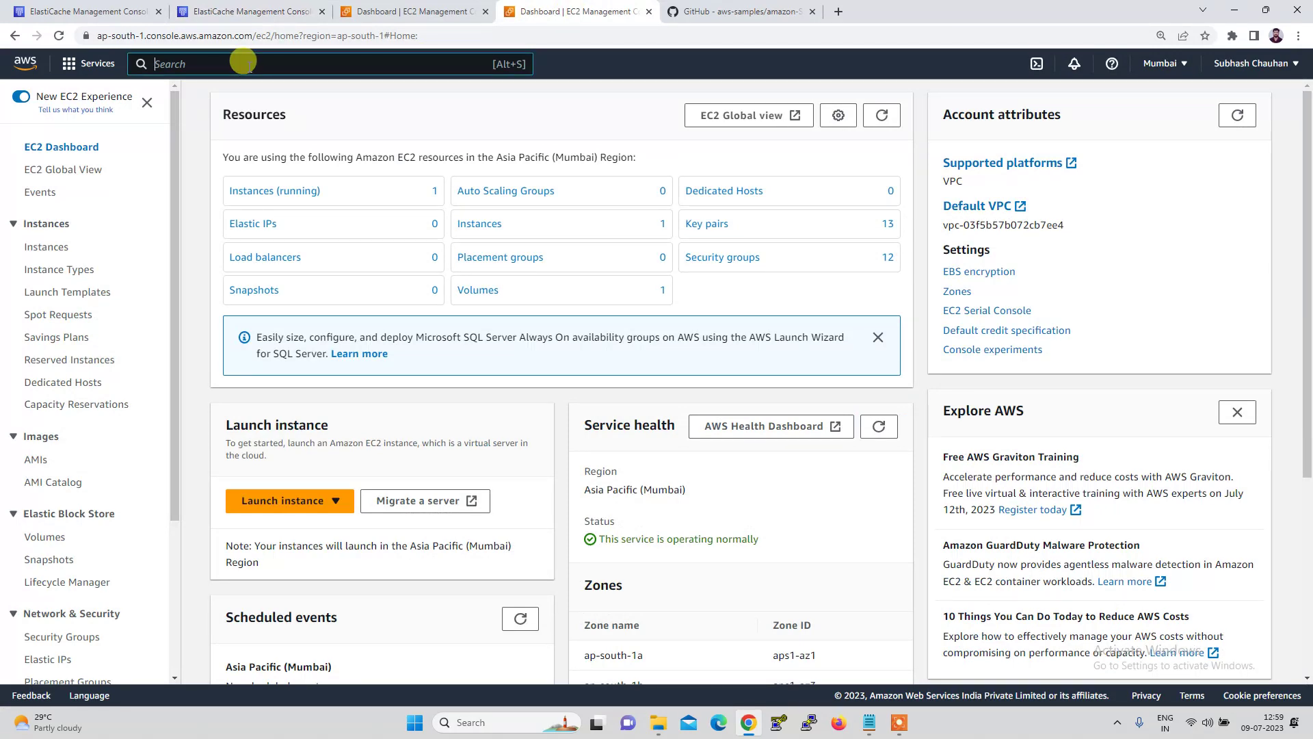
type("s3")
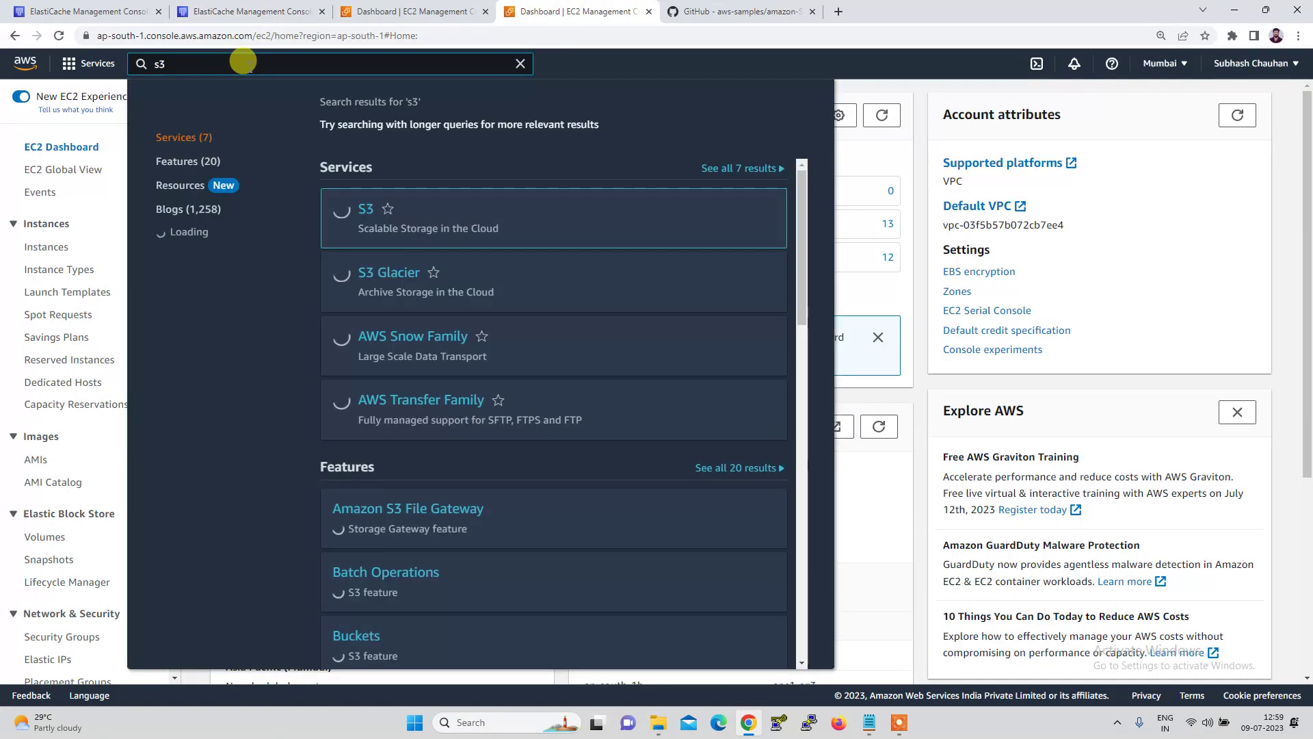
left_click(365, 213)
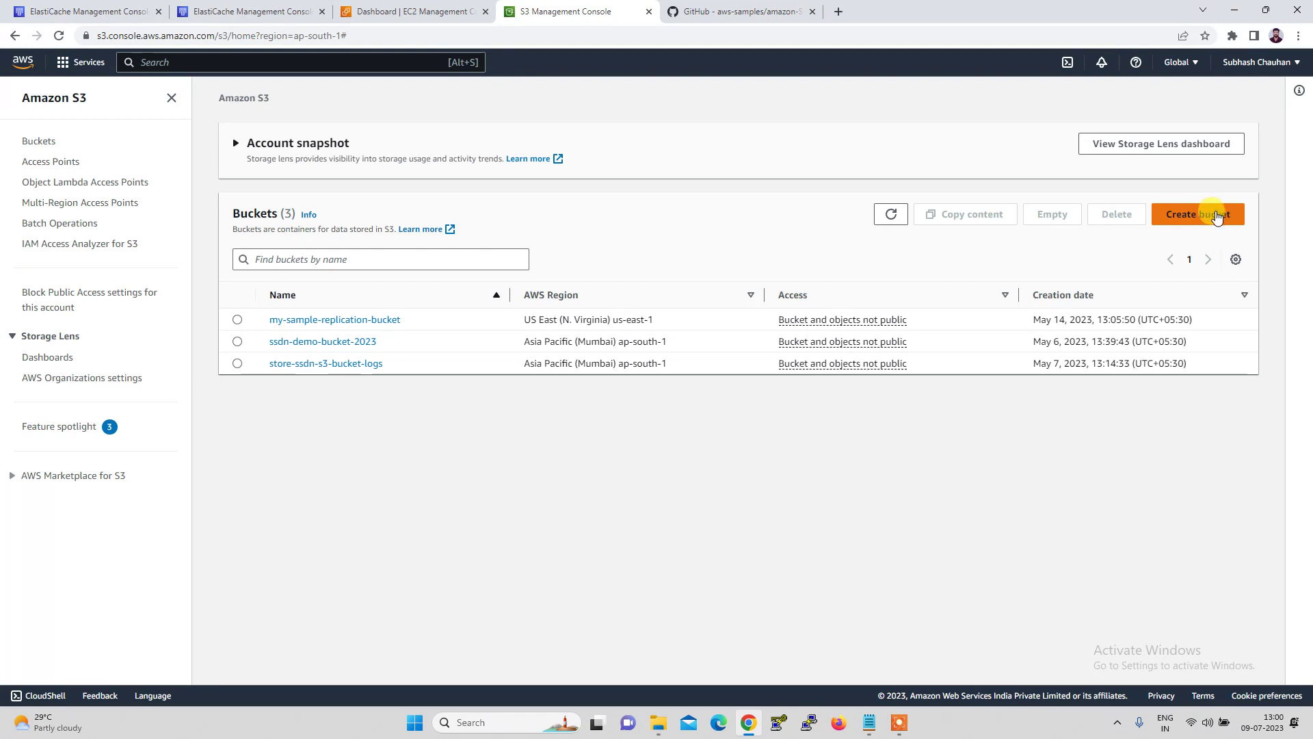
Step: Create an S3 bucket named redis-sample-testing in Asia Pacific (Mumbai) ap-south-1, keeping the default settings
left_click(1216, 216)
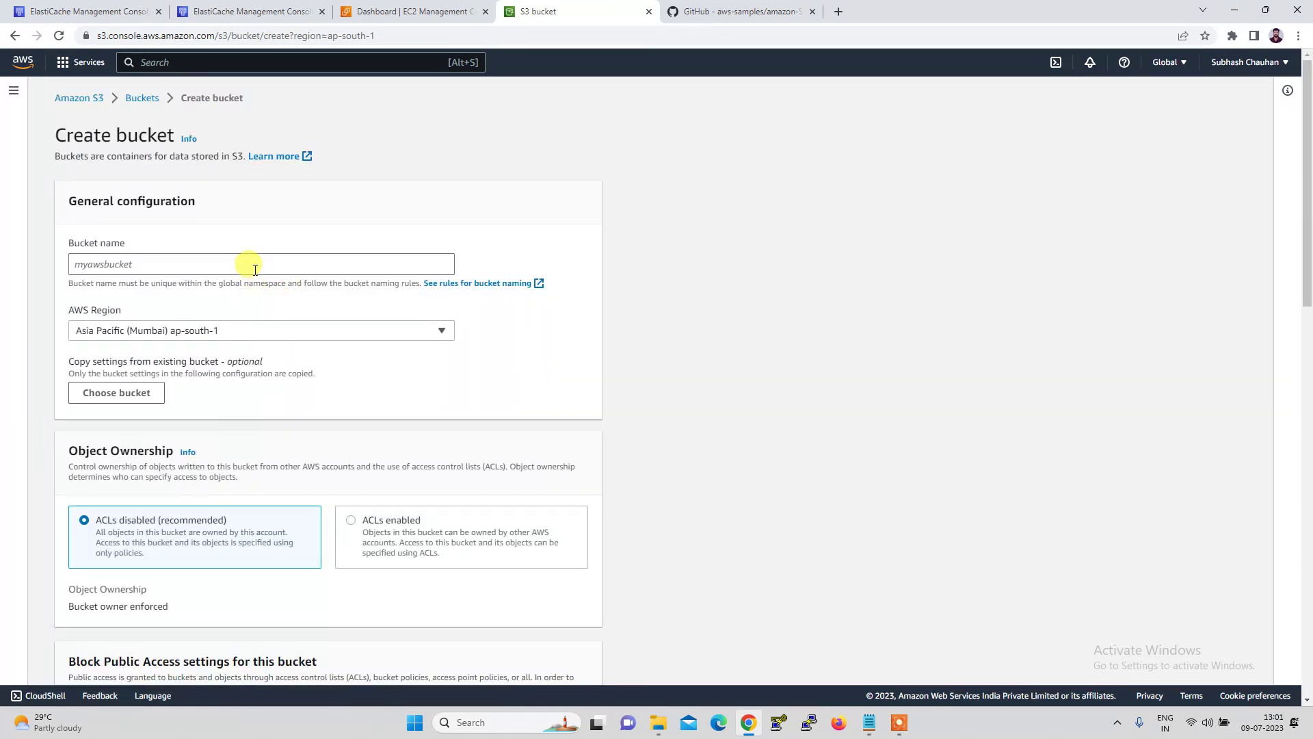
left_click(254, 270)
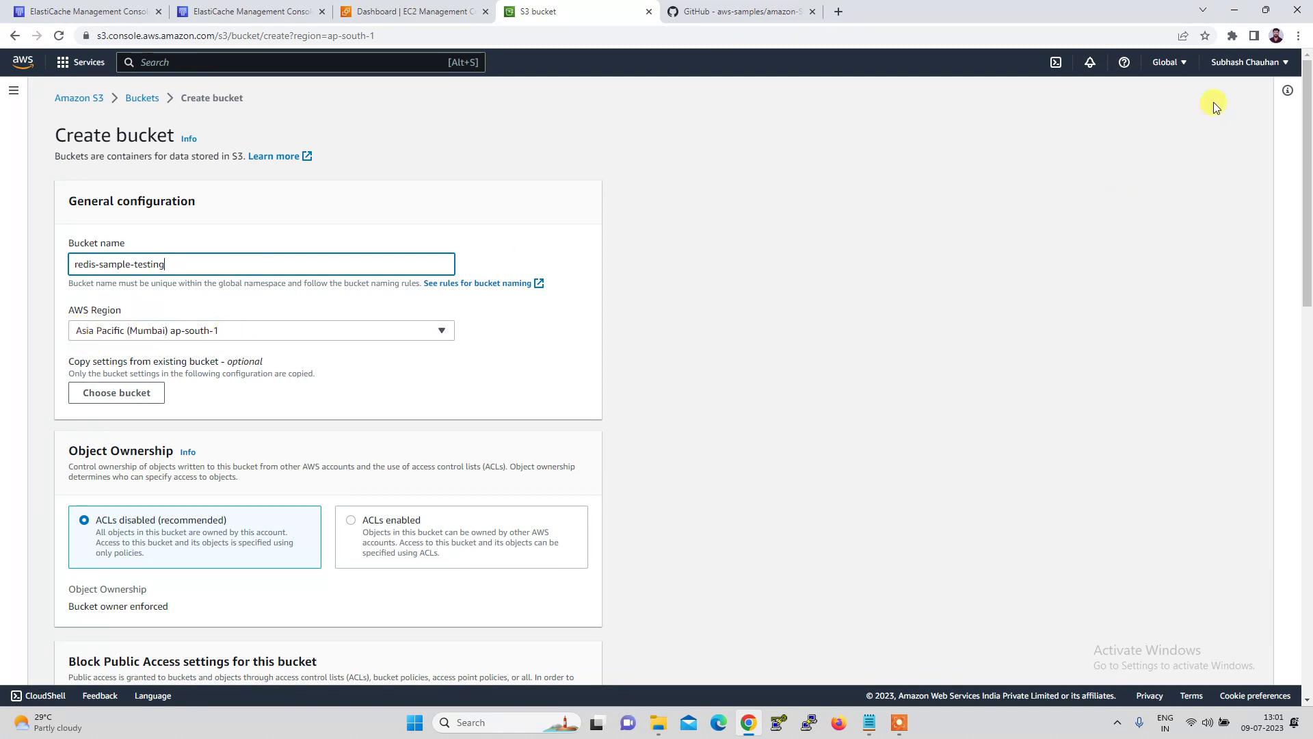
left_click(84, 13)
left_click(409, 14)
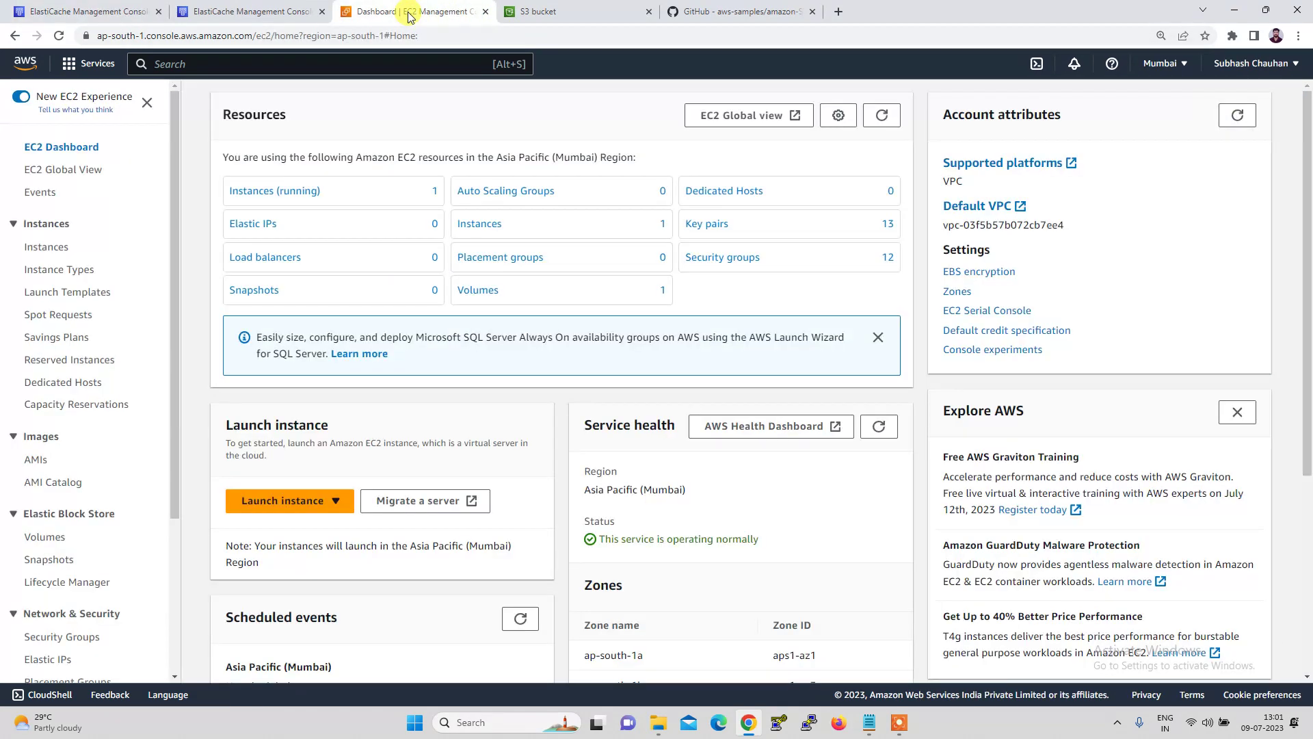
left_click(572, 13)
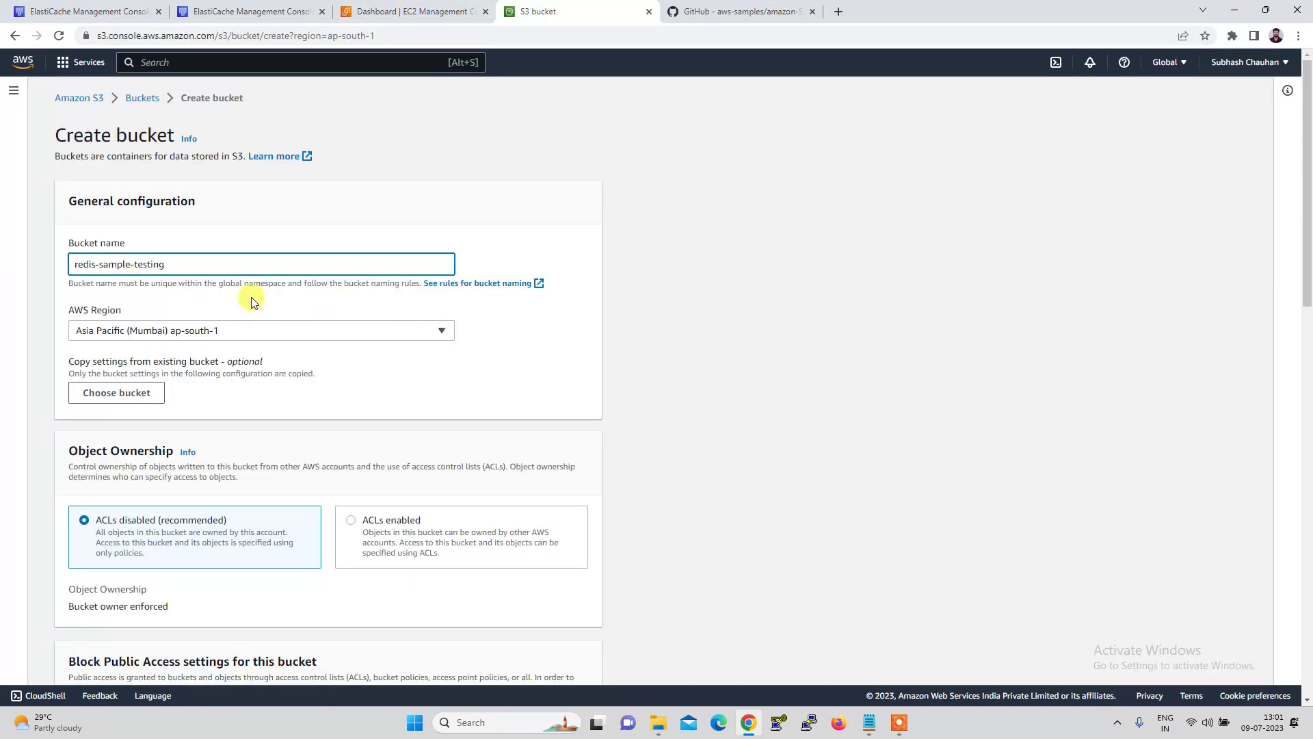
scroll(243, 502, "down", 15)
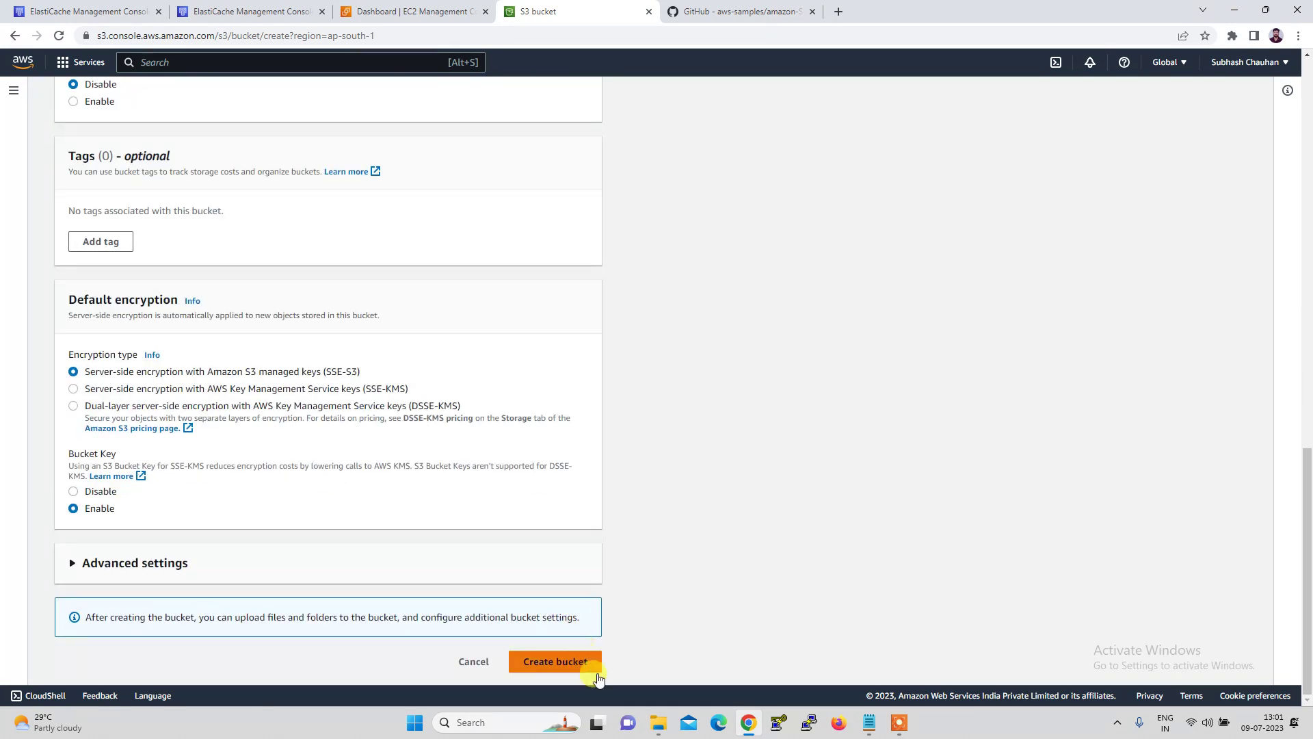
left_click(553, 667)
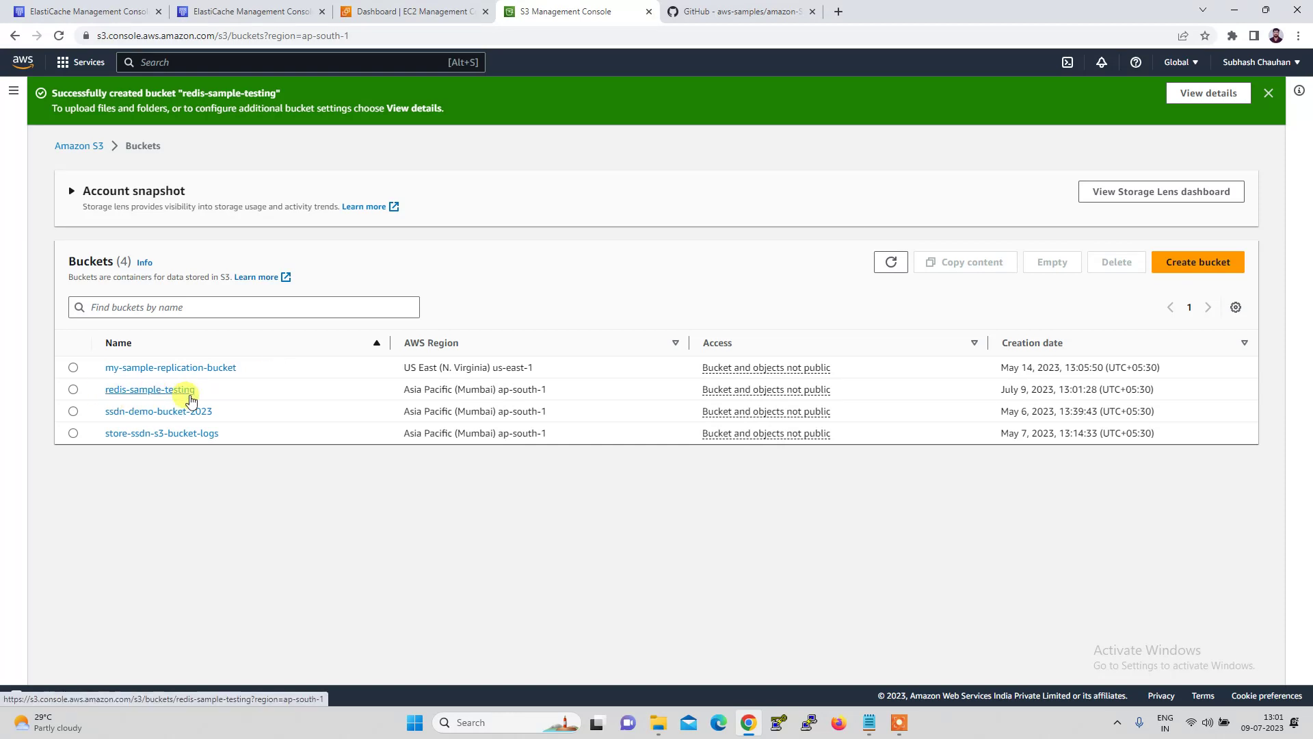
Step: Connect to the running Redis instance through EC2 Instance Connect as ec2-user and close the instance information pane
left_click(425, 10)
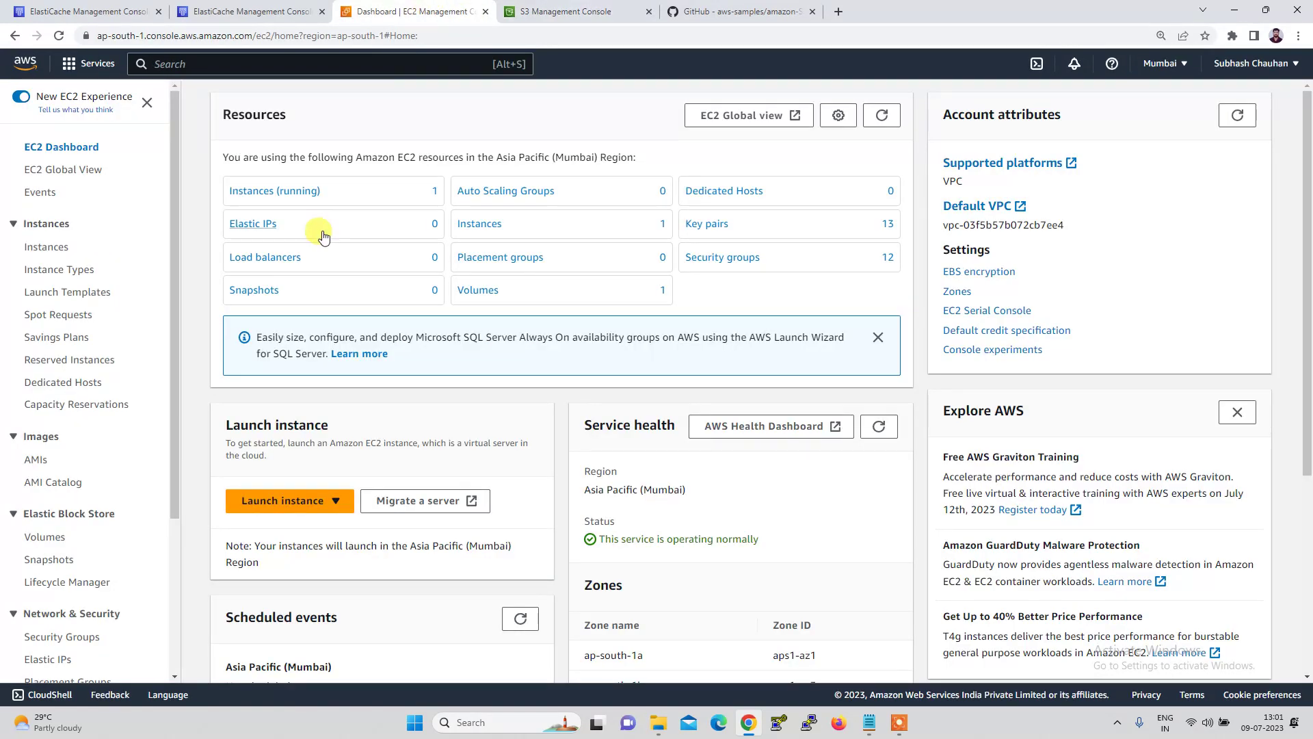
left_click(278, 197)
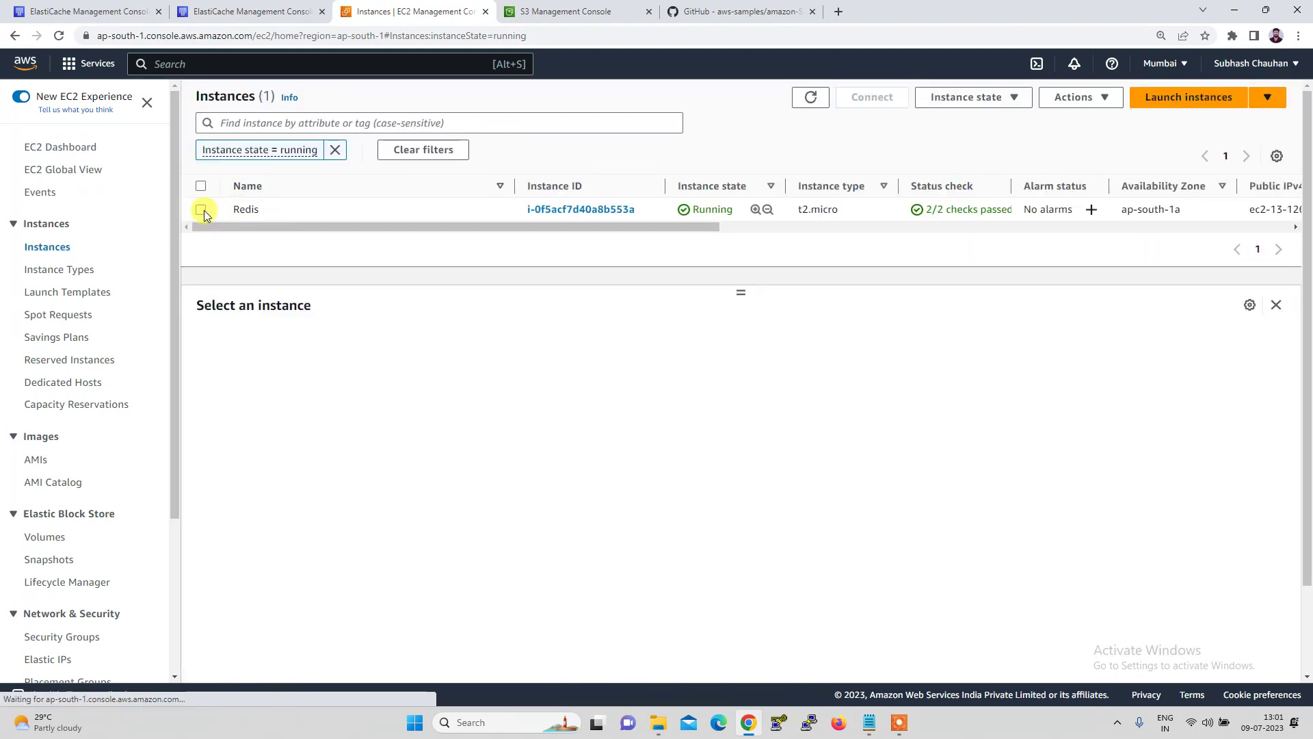
left_click(201, 209)
left_click(876, 97)
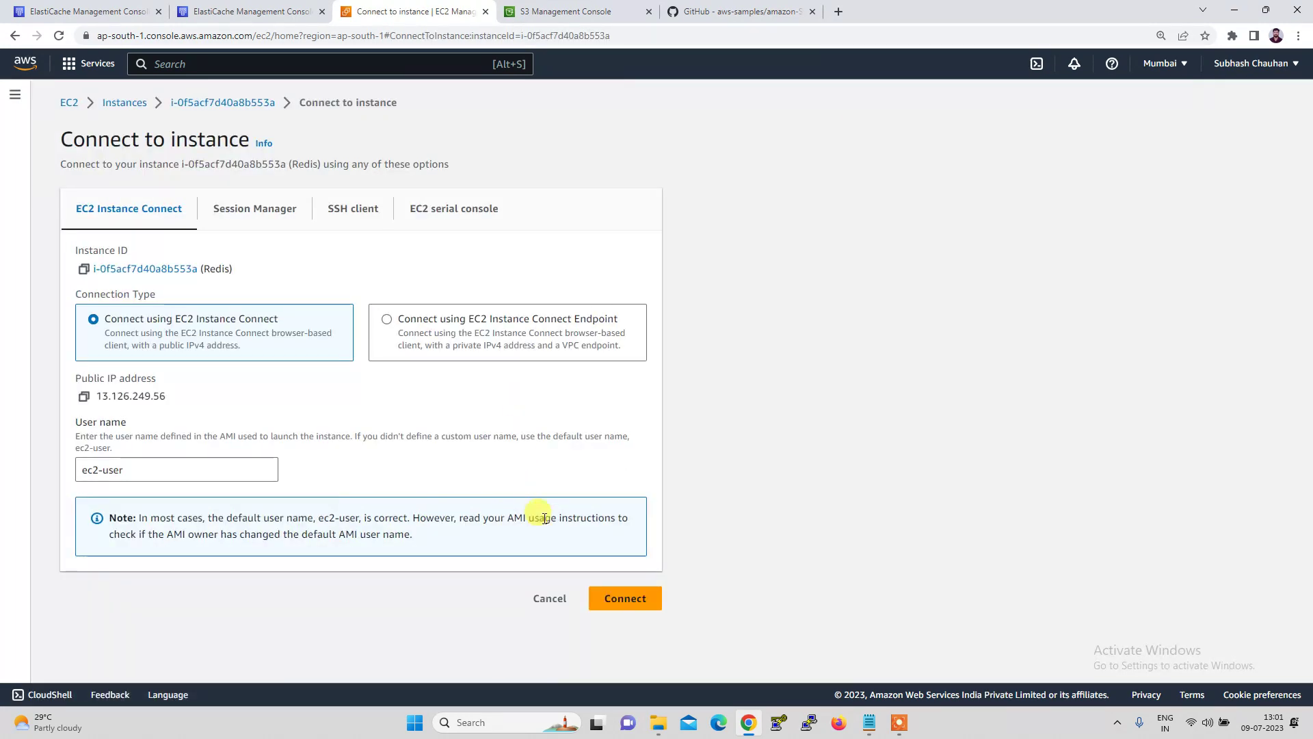
left_click(619, 601)
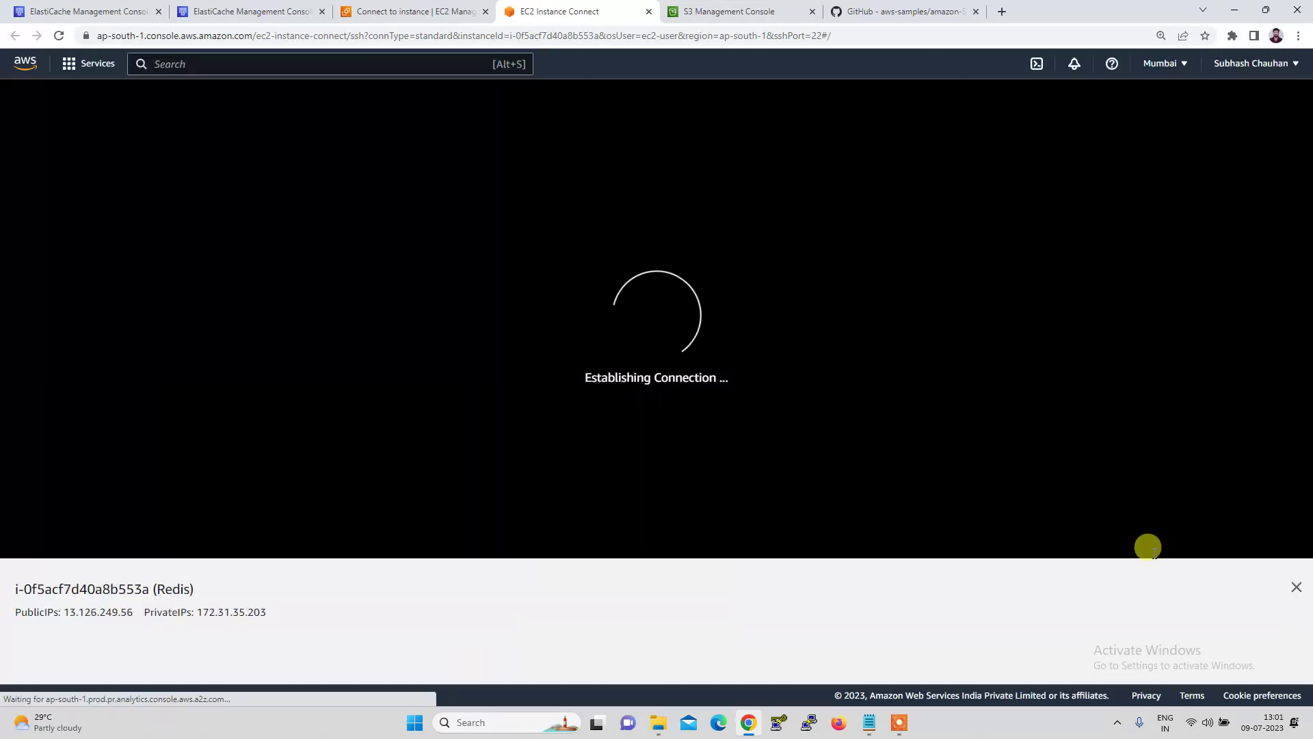
left_click(1297, 587)
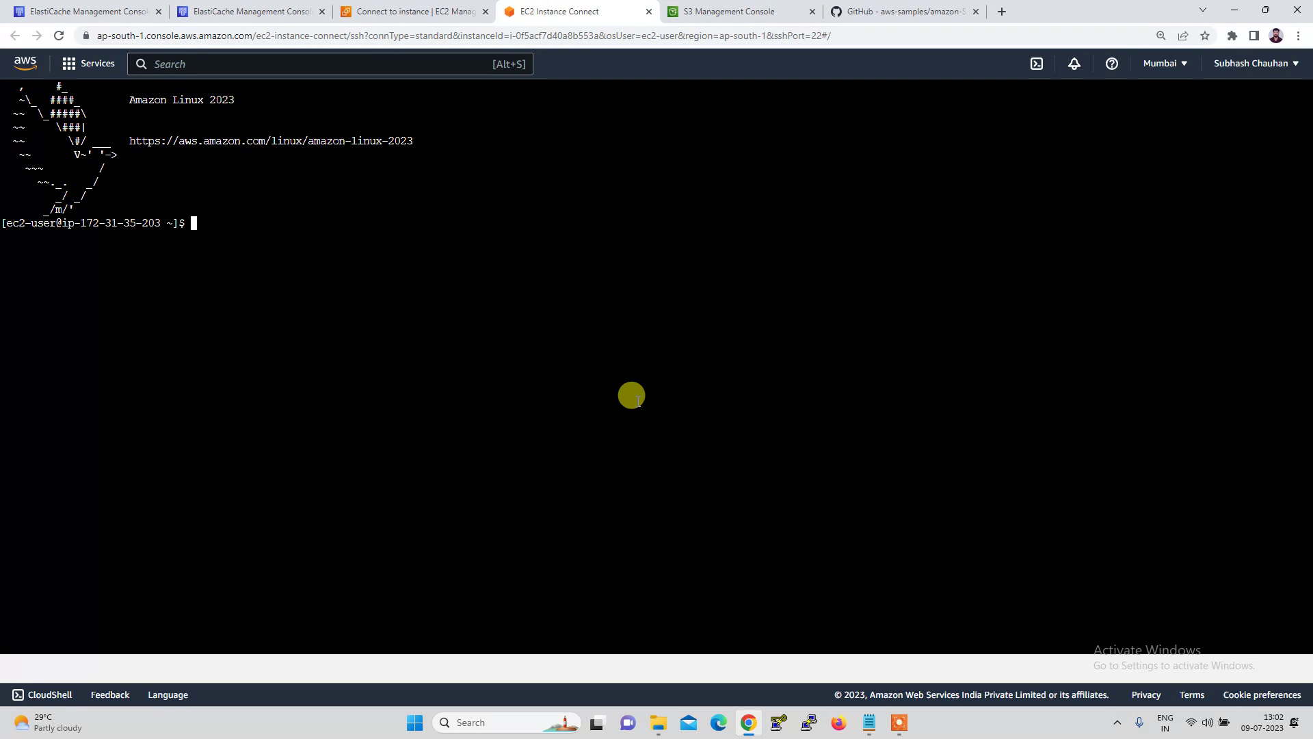
Step: Switch to the root user with sudo su in the instance terminal and clear the screen
type("suds")
type(" su")
key("Return")
type("cl")
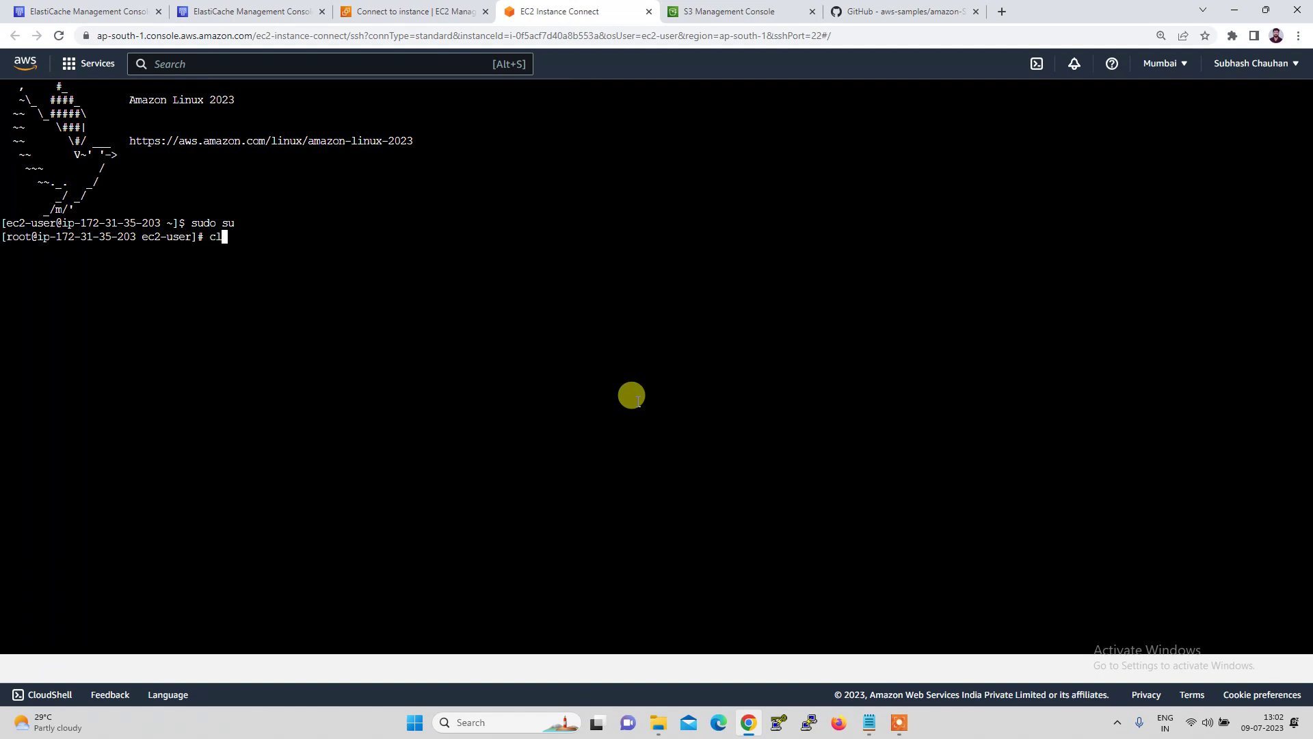
type("ear")
key("Return")
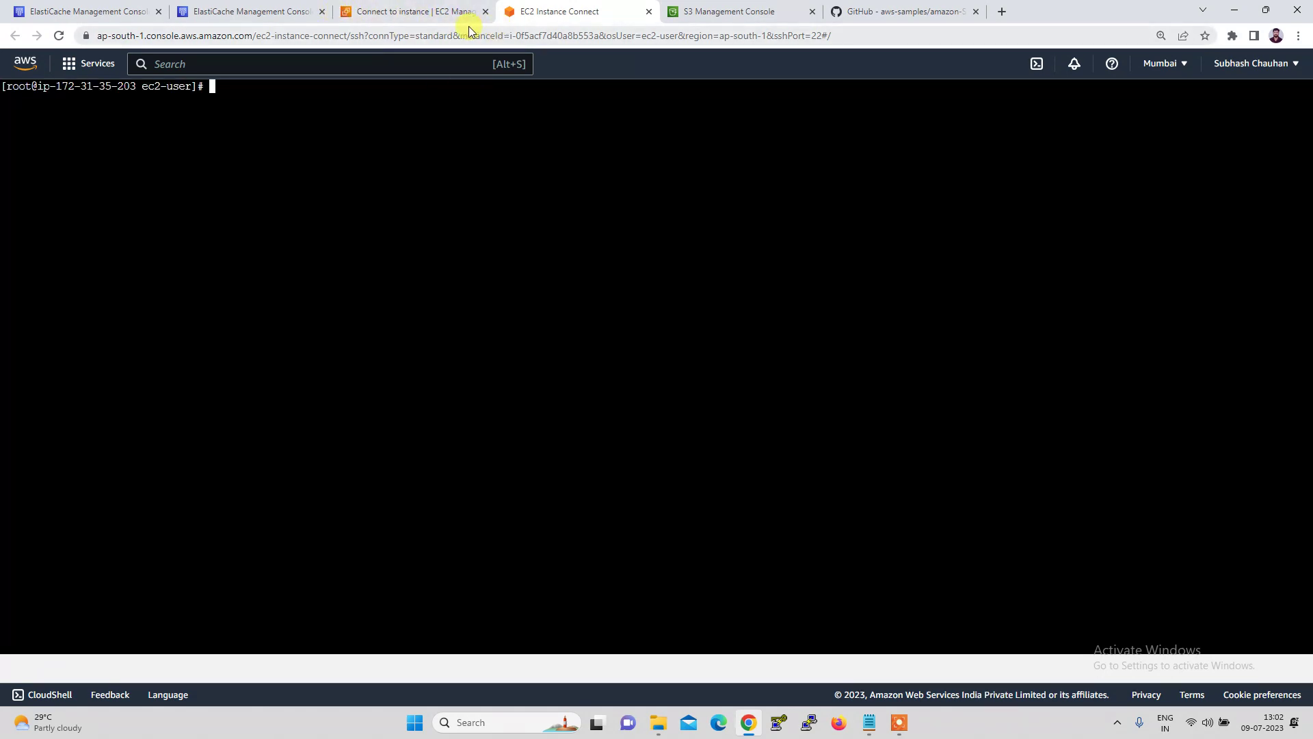
Step: Open the account's security credentials and create a new root user access key, acknowledging that it is not a best practice
left_click(279, 14)
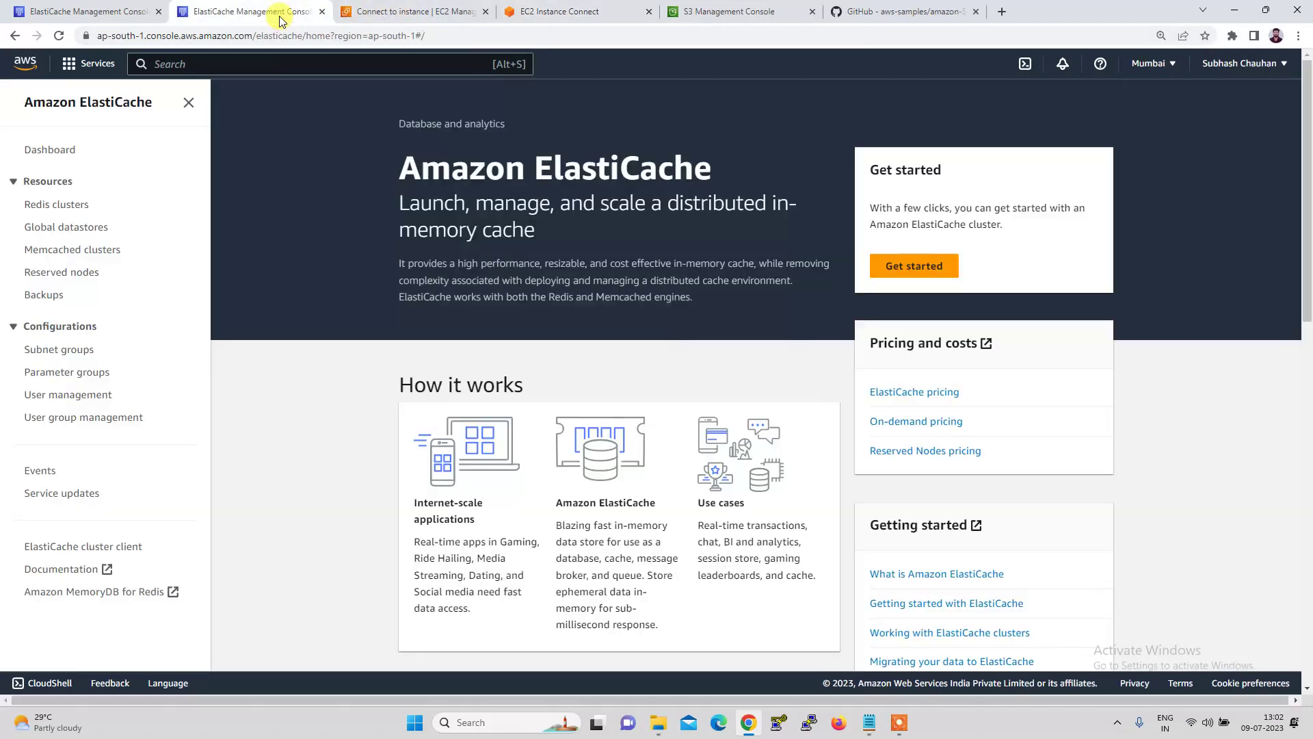
left_click(1284, 65)
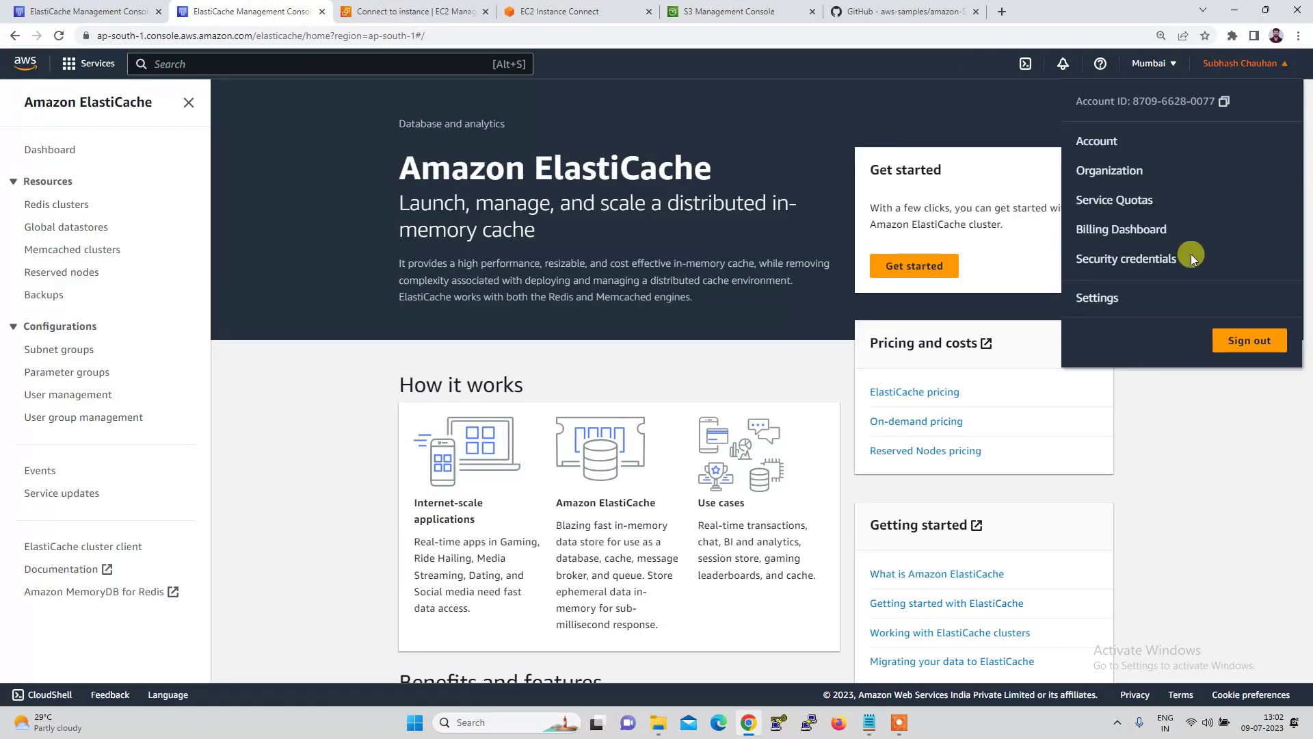
left_click(1144, 264)
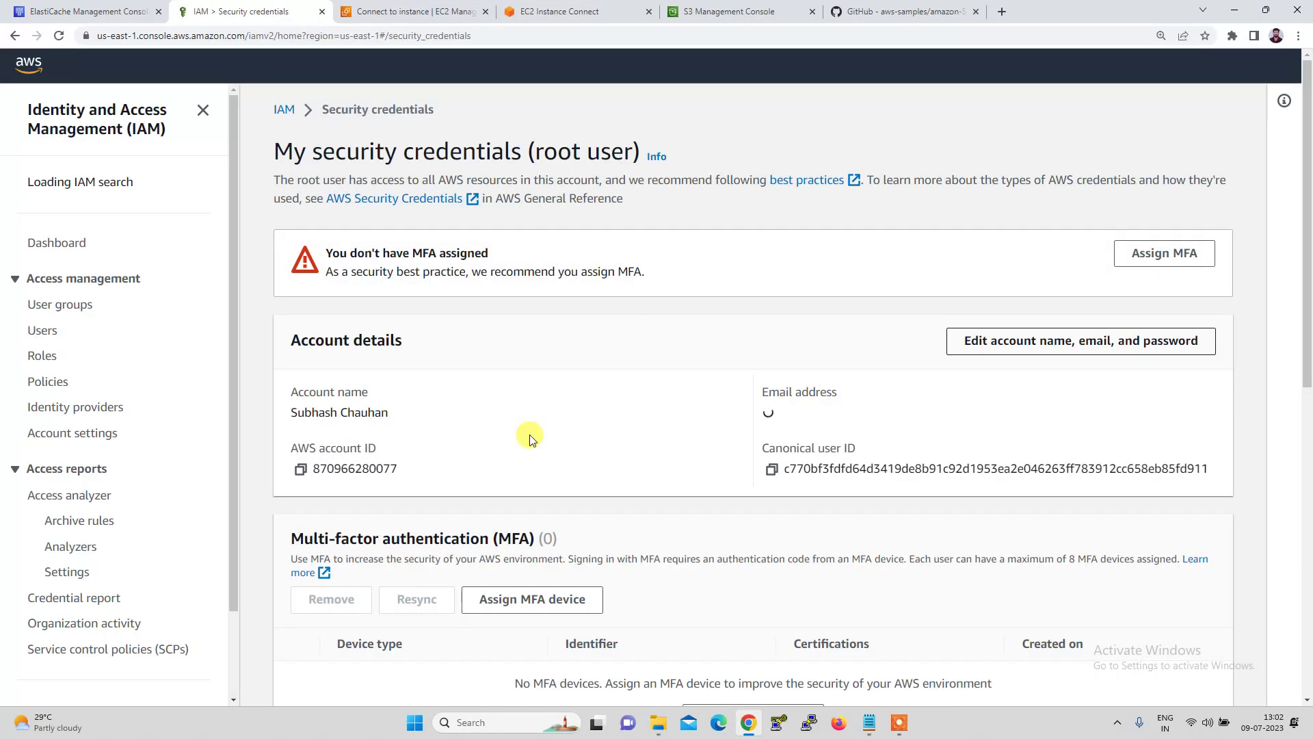
scroll(531, 438, "down", 6)
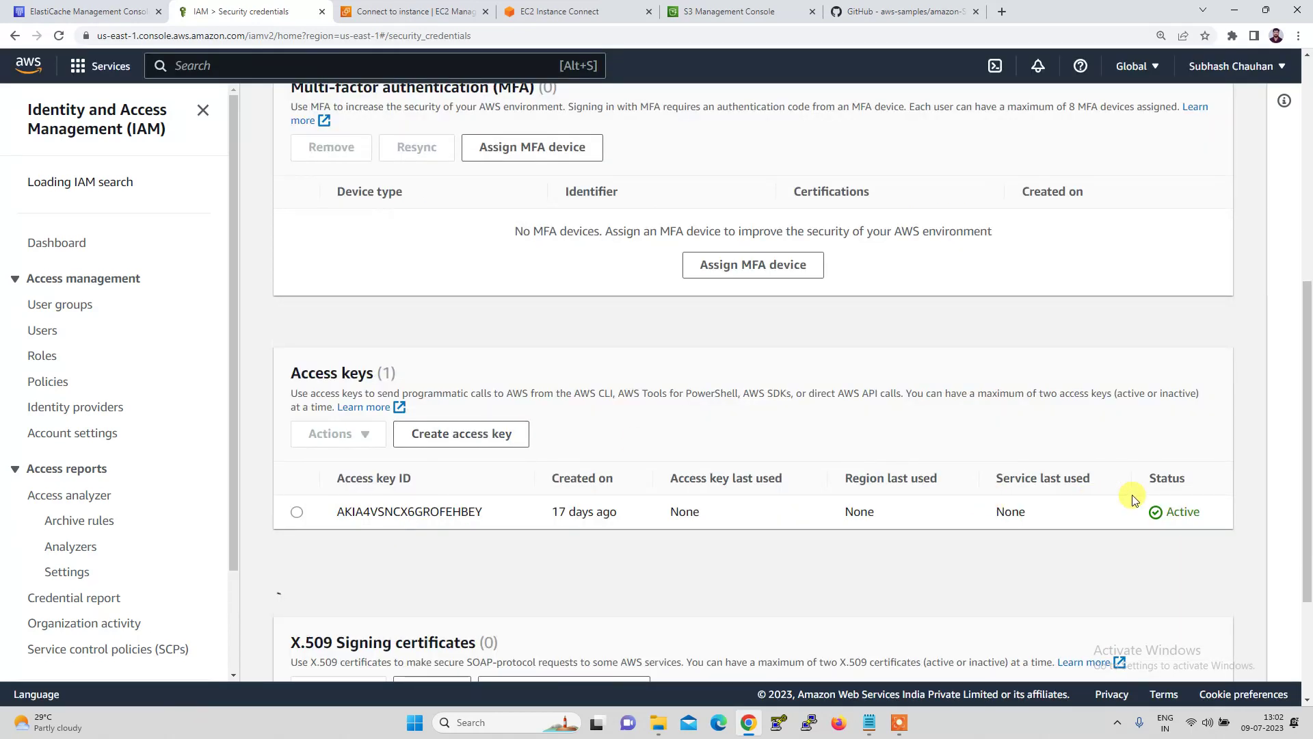
left_click(461, 435)
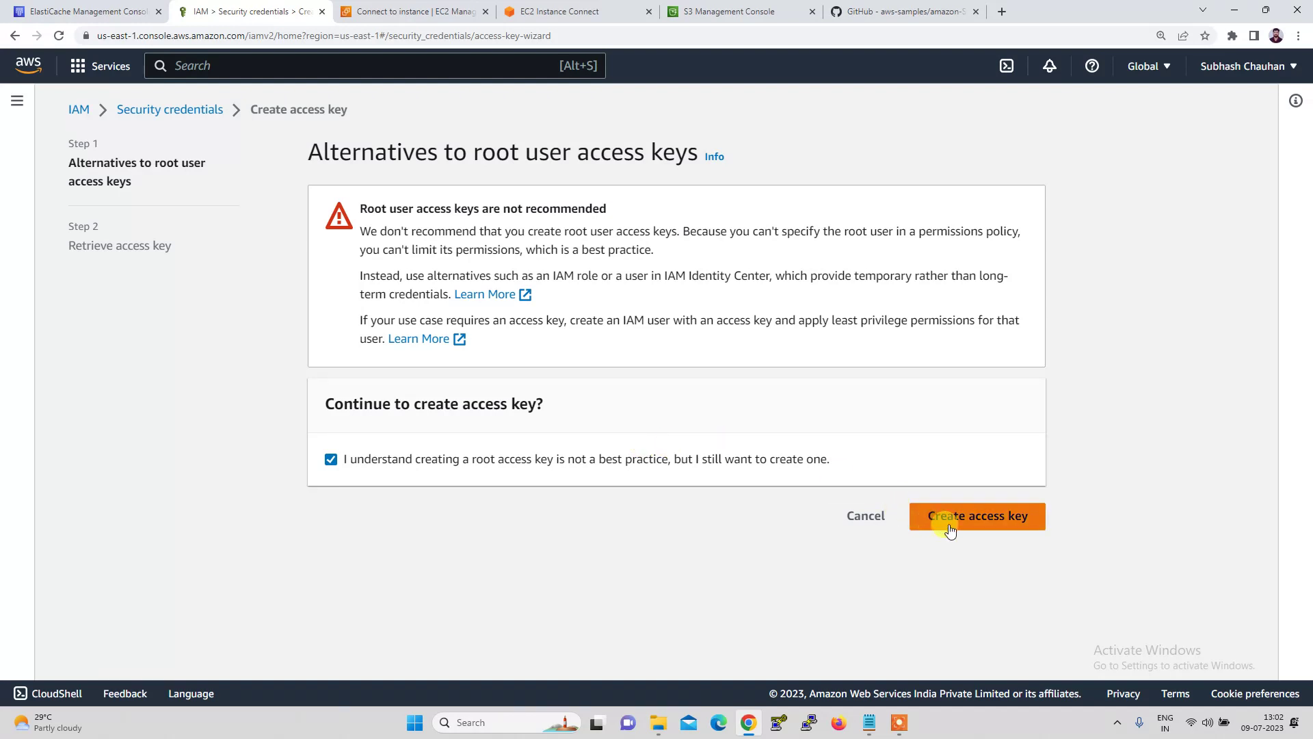
left_click(975, 528)
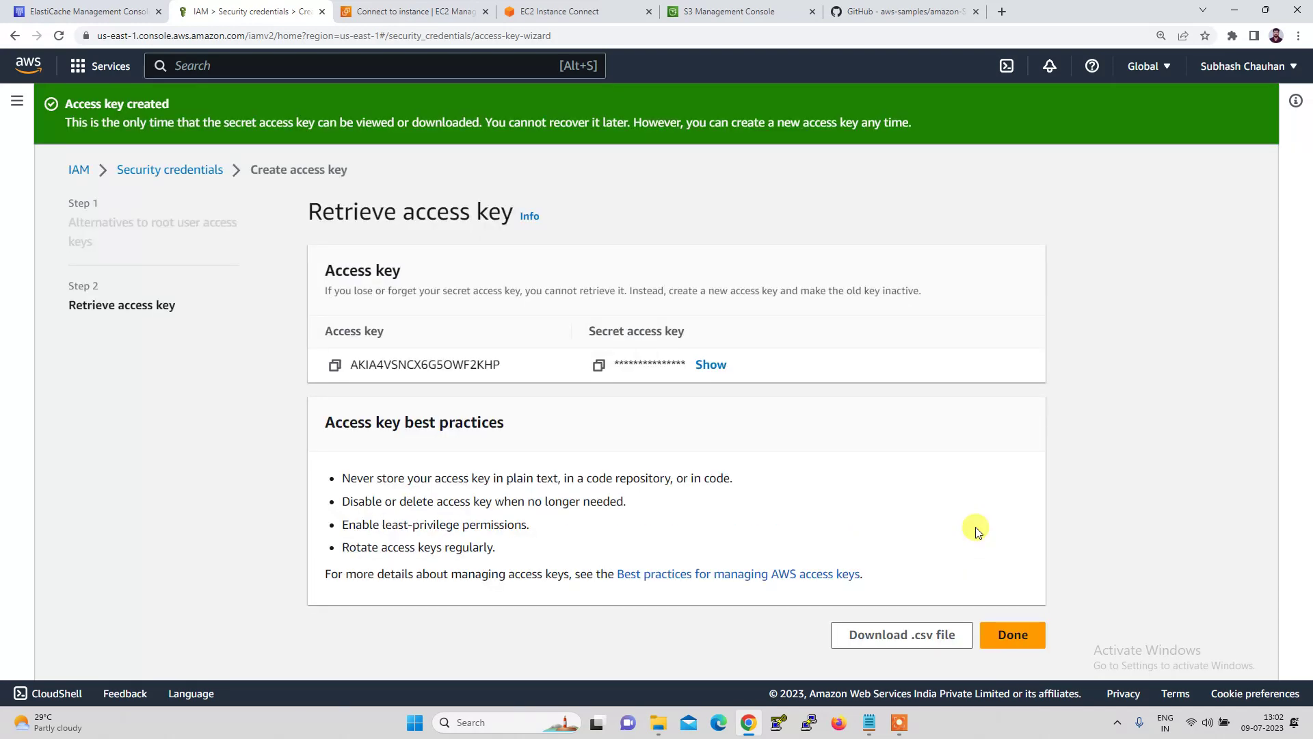
Step: Reveal the new key pair's secret, then run aws configure in the instance terminal and paste the copied access key ID
left_click(711, 365)
left_click(334, 366)
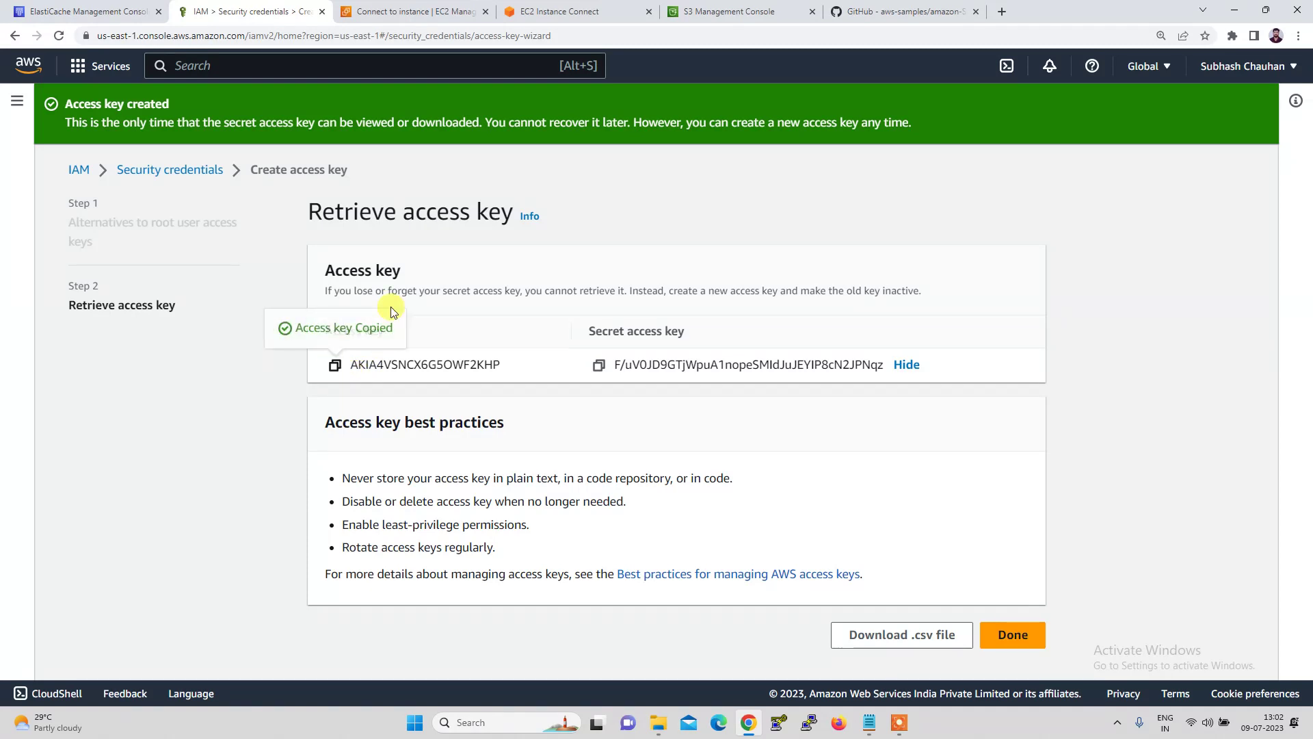
left_click(580, 11)
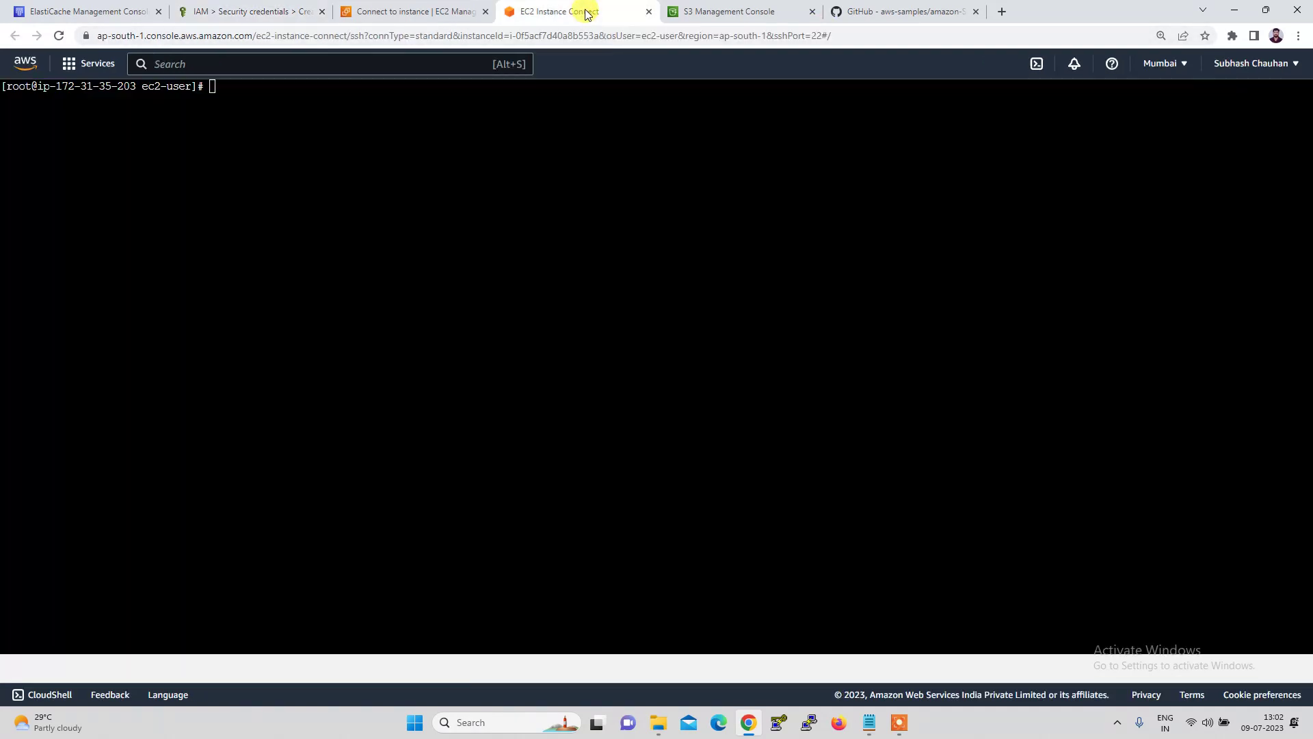
type("aws ")
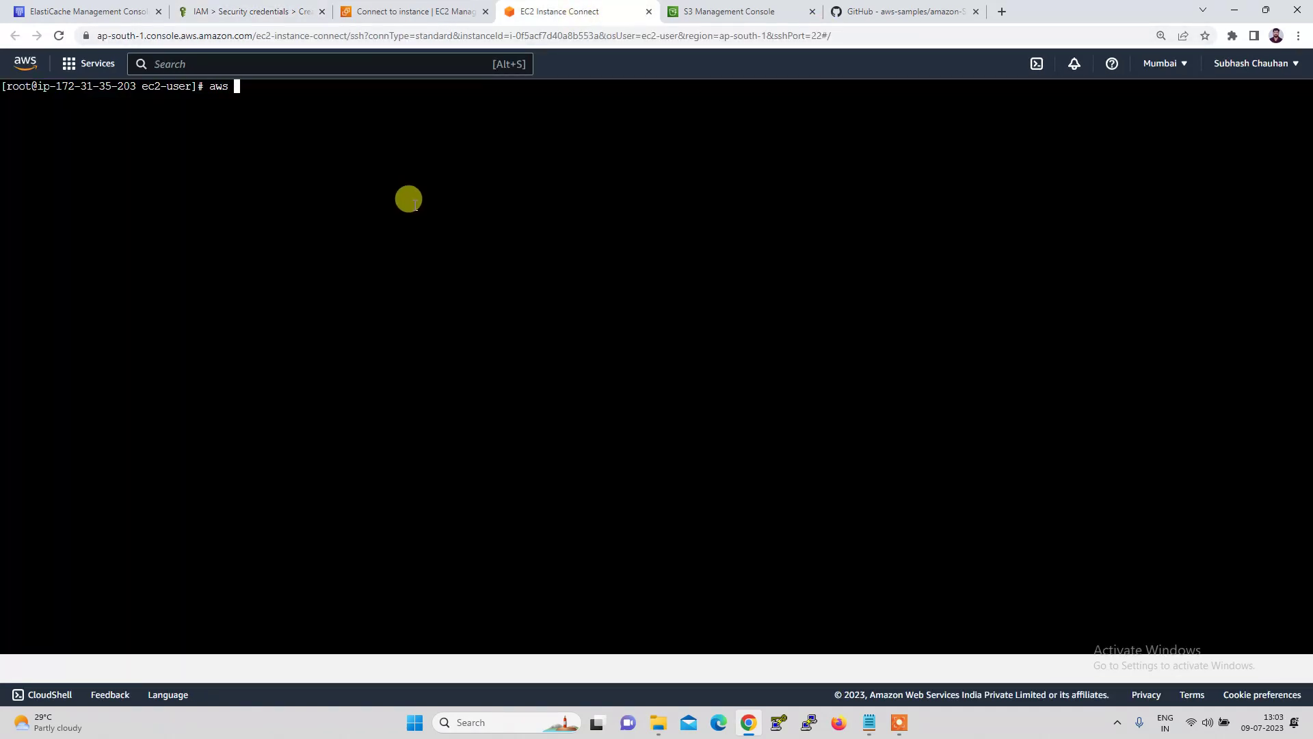
type("configure")
key("Return")
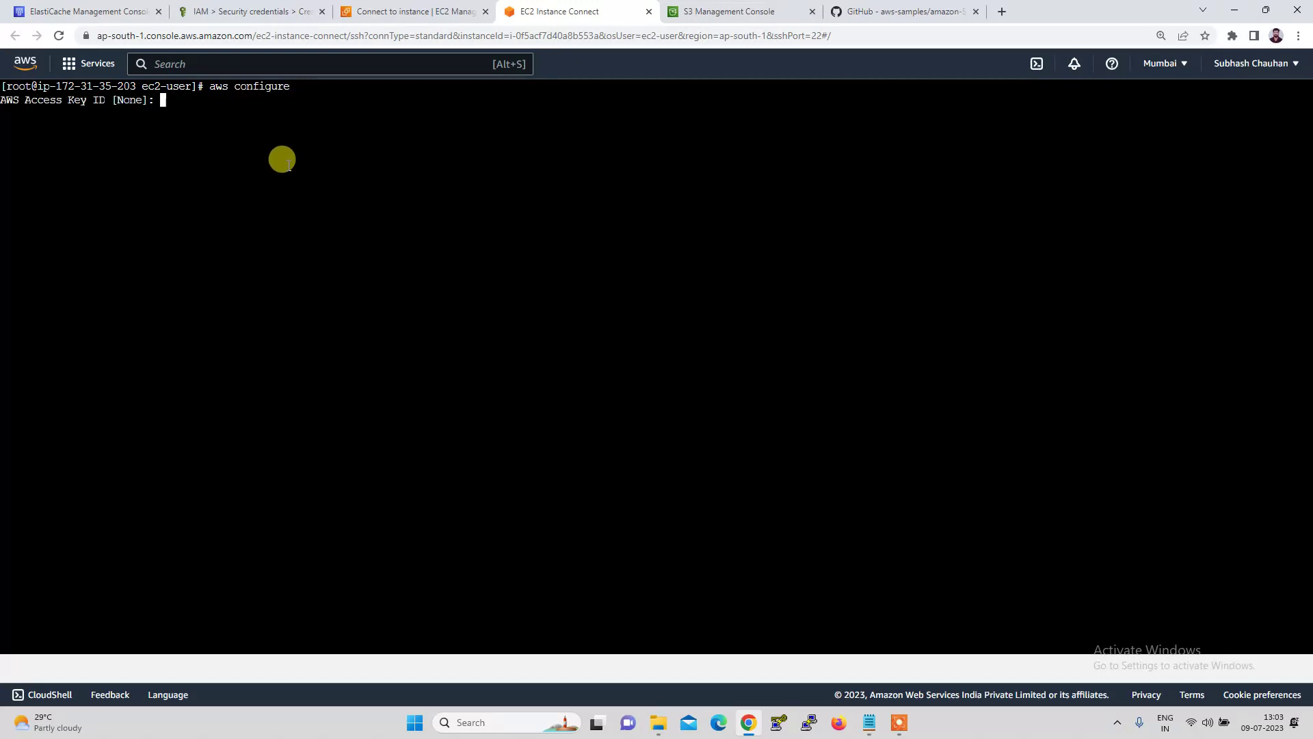
right_click(290, 168)
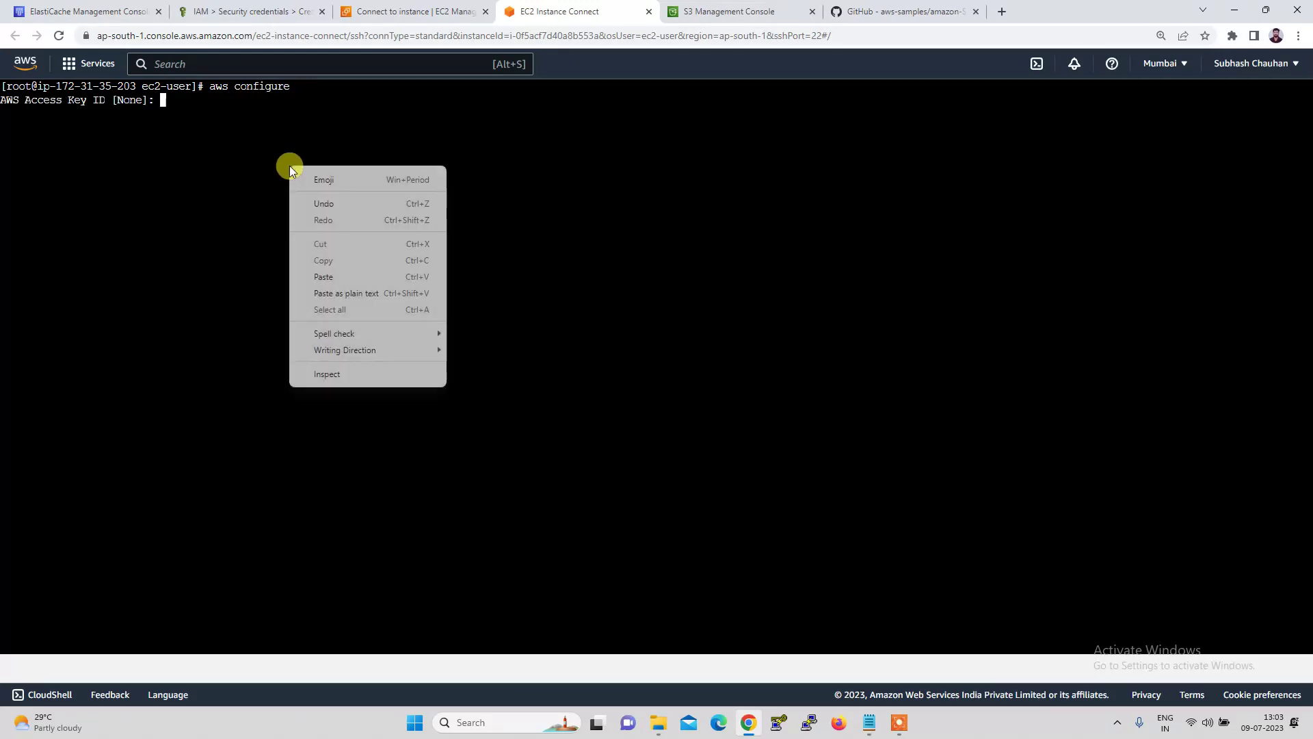
left_click(330, 276)
key("Return")
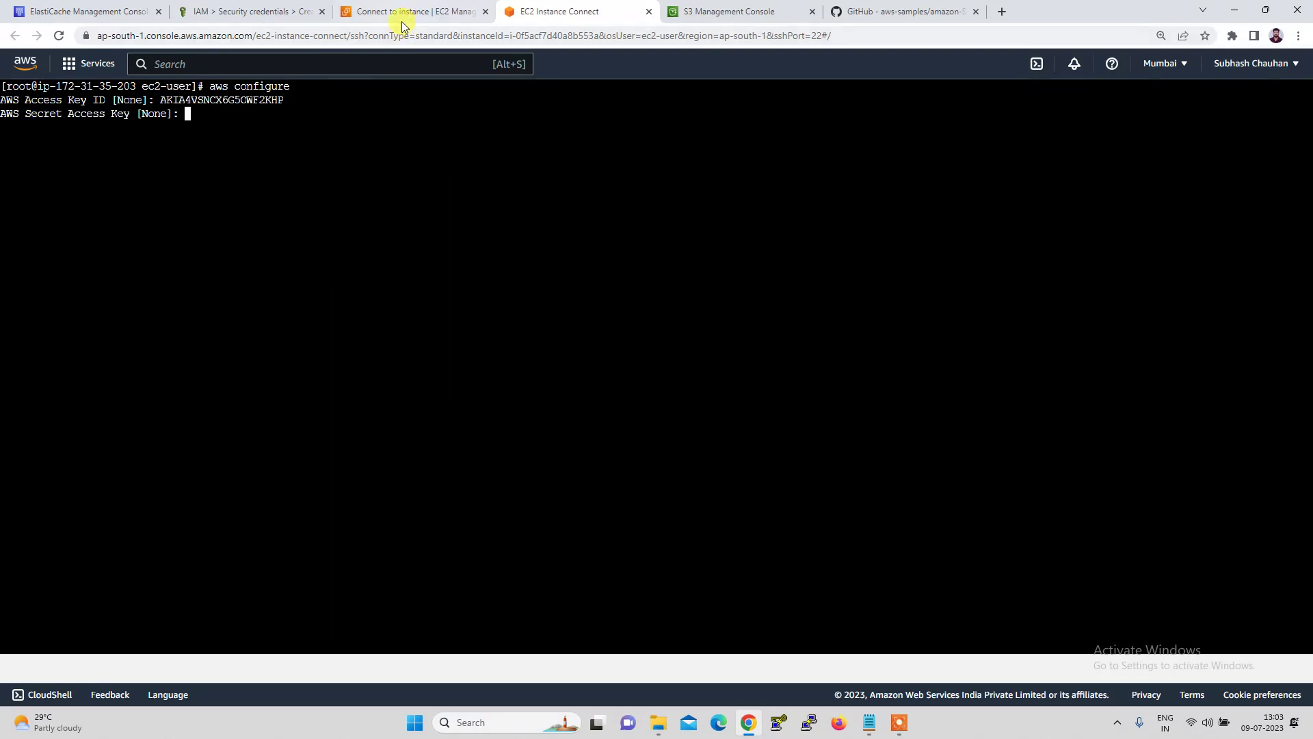
Step: Copy the new secret access key from the IAM page and enter it at the AWS Secret Access Key prompt in the instance terminal
left_click(233, 13)
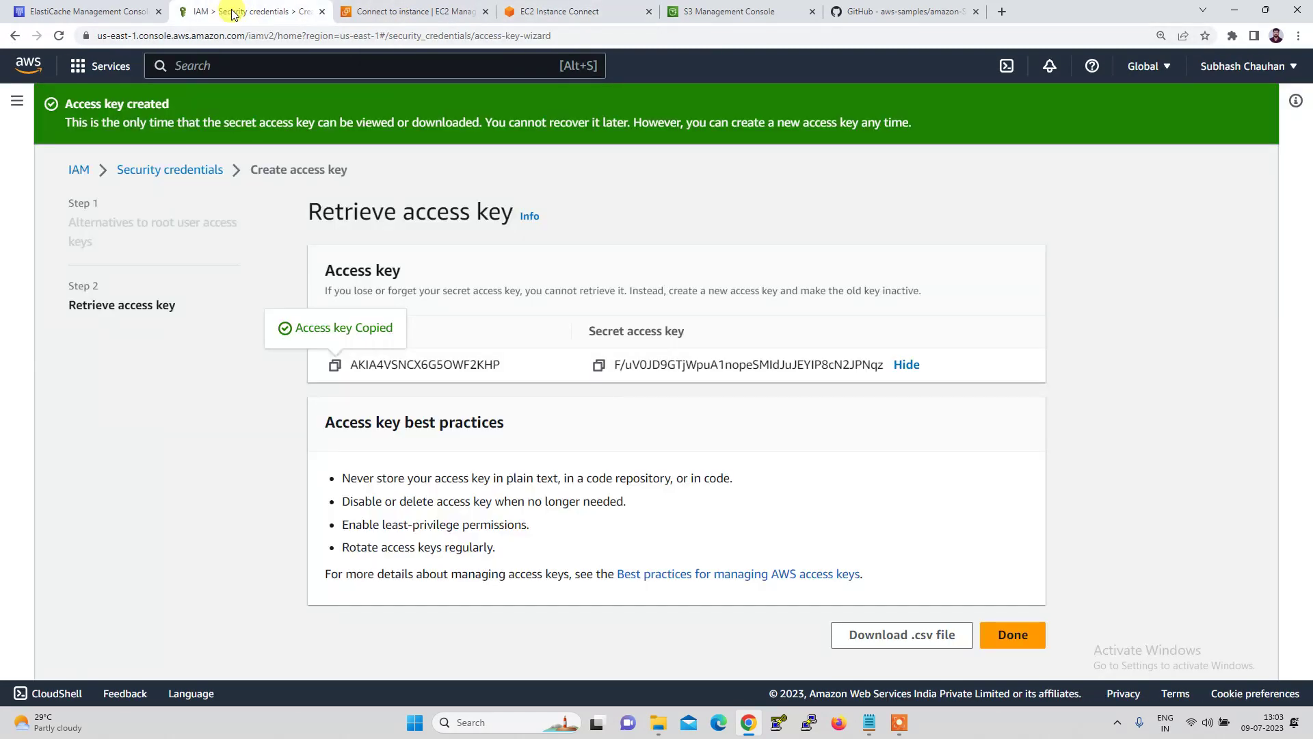
left_click(598, 365)
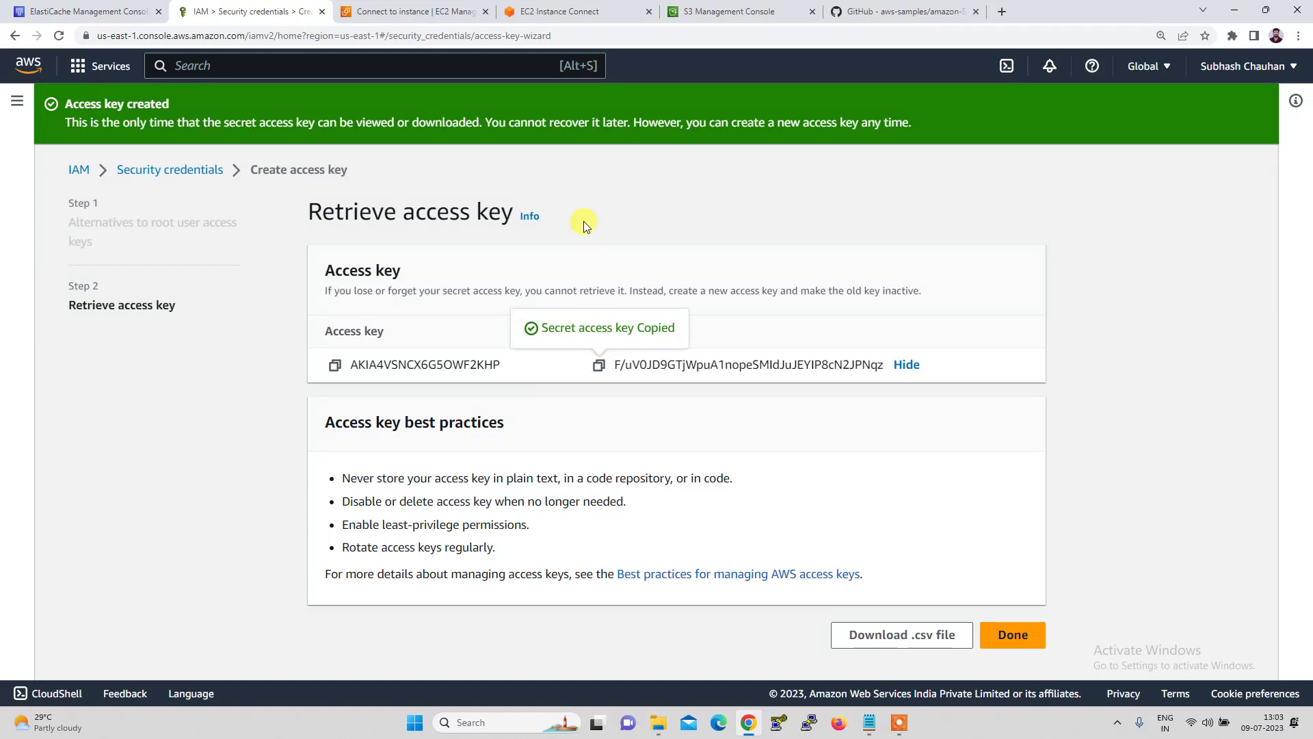
left_click(574, 12)
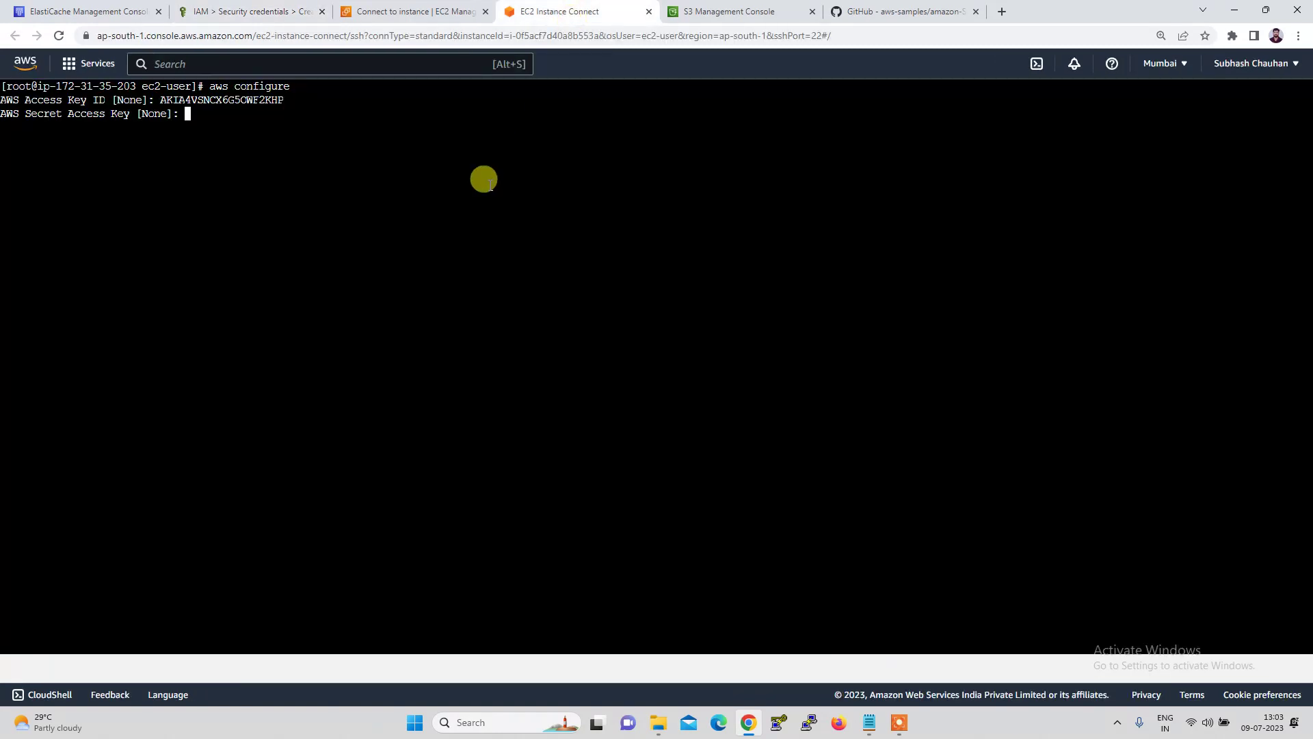
right_click(484, 180)
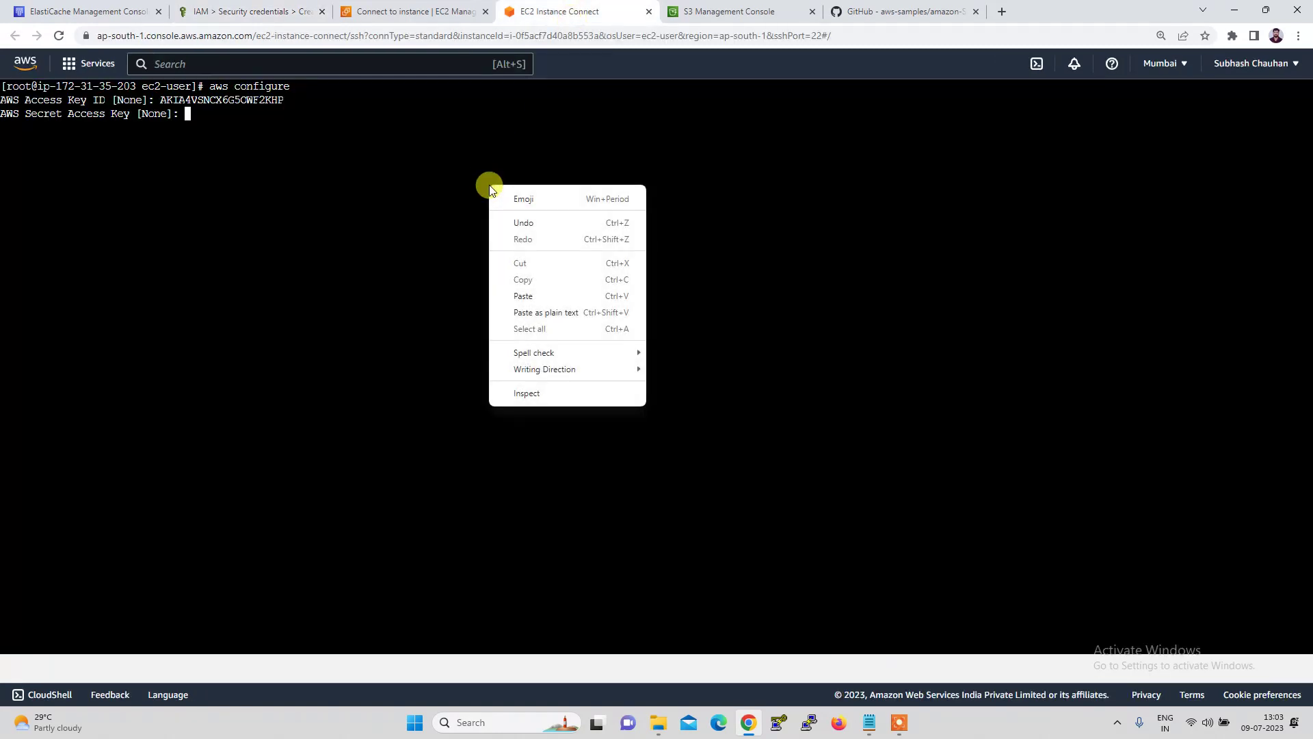
left_click(509, 293)
key("Return")
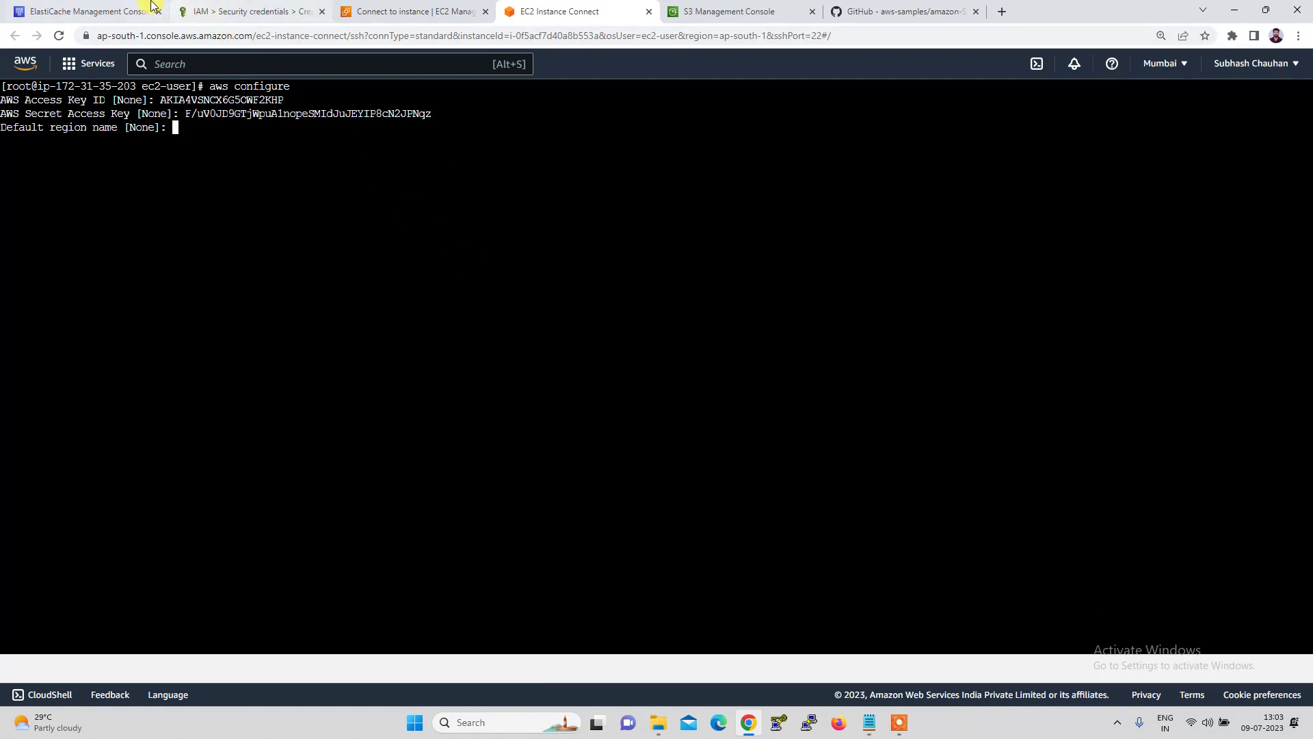
Step: Look up the Mumbai region code, set the default region name to ap-south-1, and leave the default output format blank
left_click(123, 12)
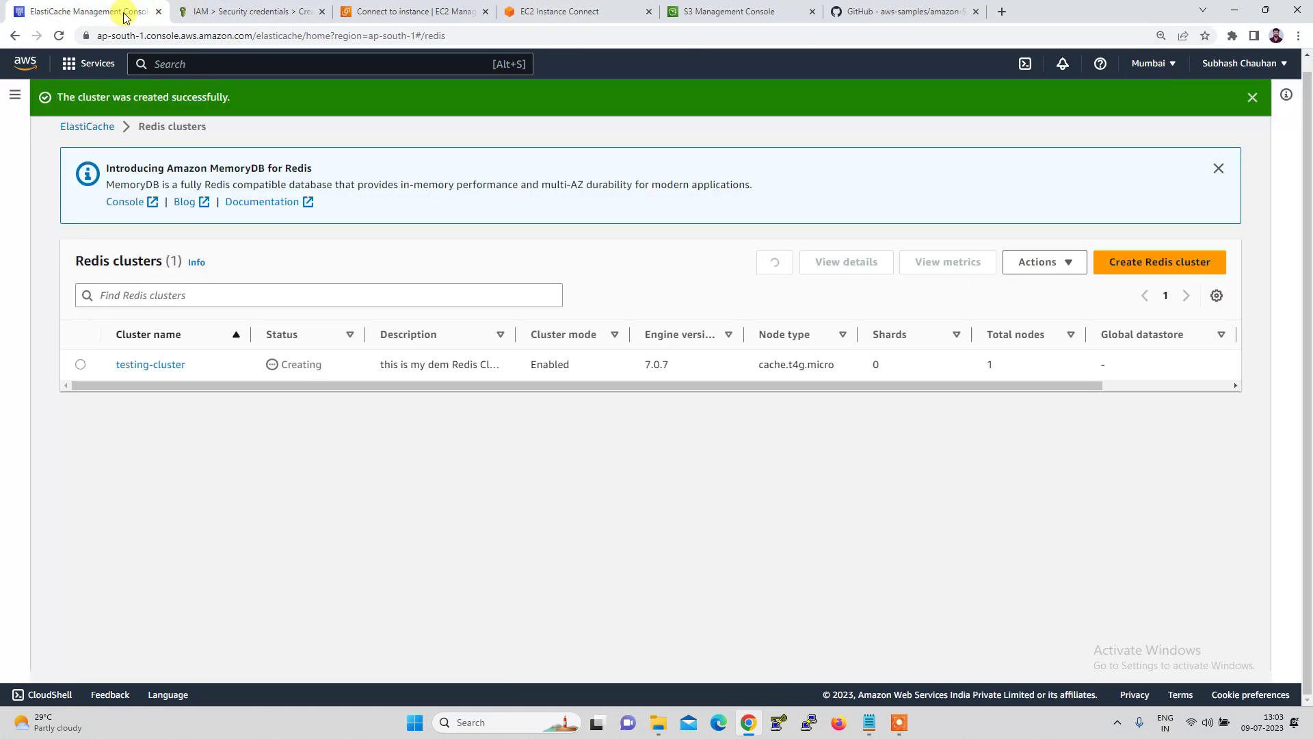
left_click(1173, 69)
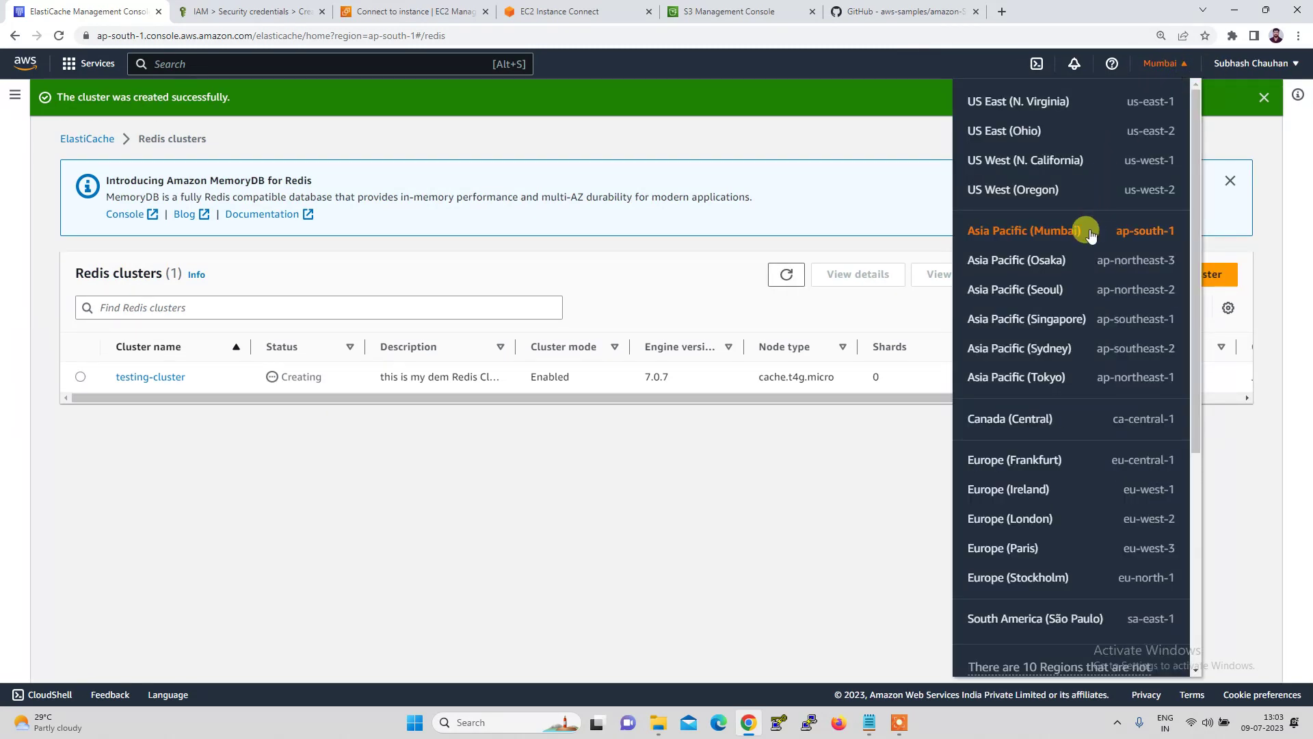
left_click(584, 13)
type("ap-south-1")
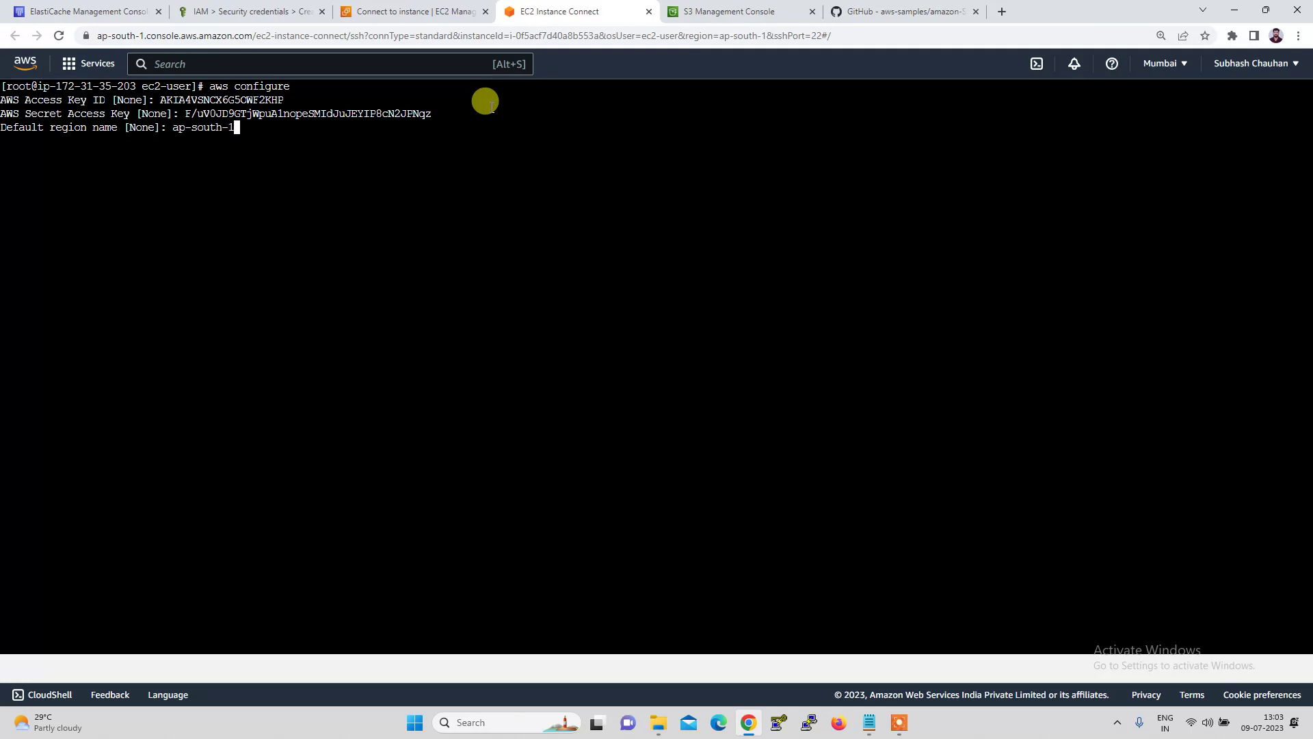
key("Return")
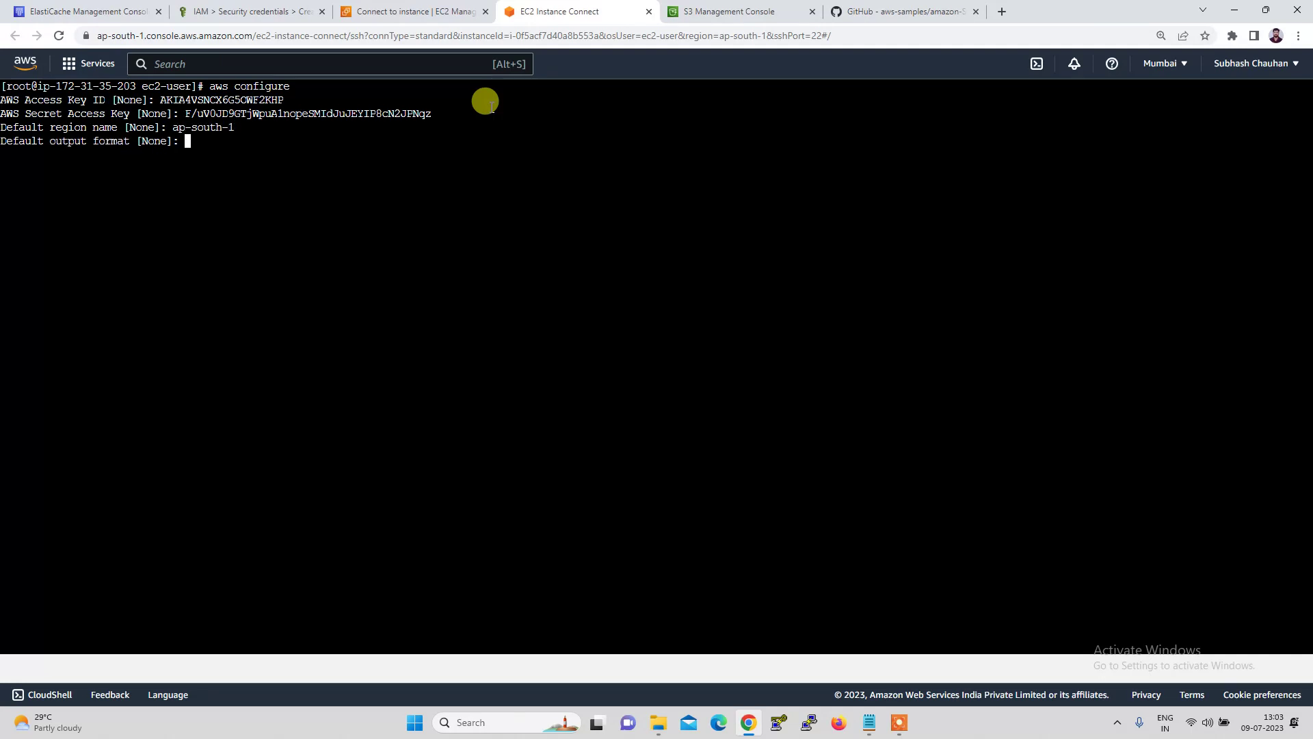
key("Return")
key("Return")
key("Return")
key("Return")
Step: Clear the terminal screen and update the instance's packages with yum update -y
type("clear")
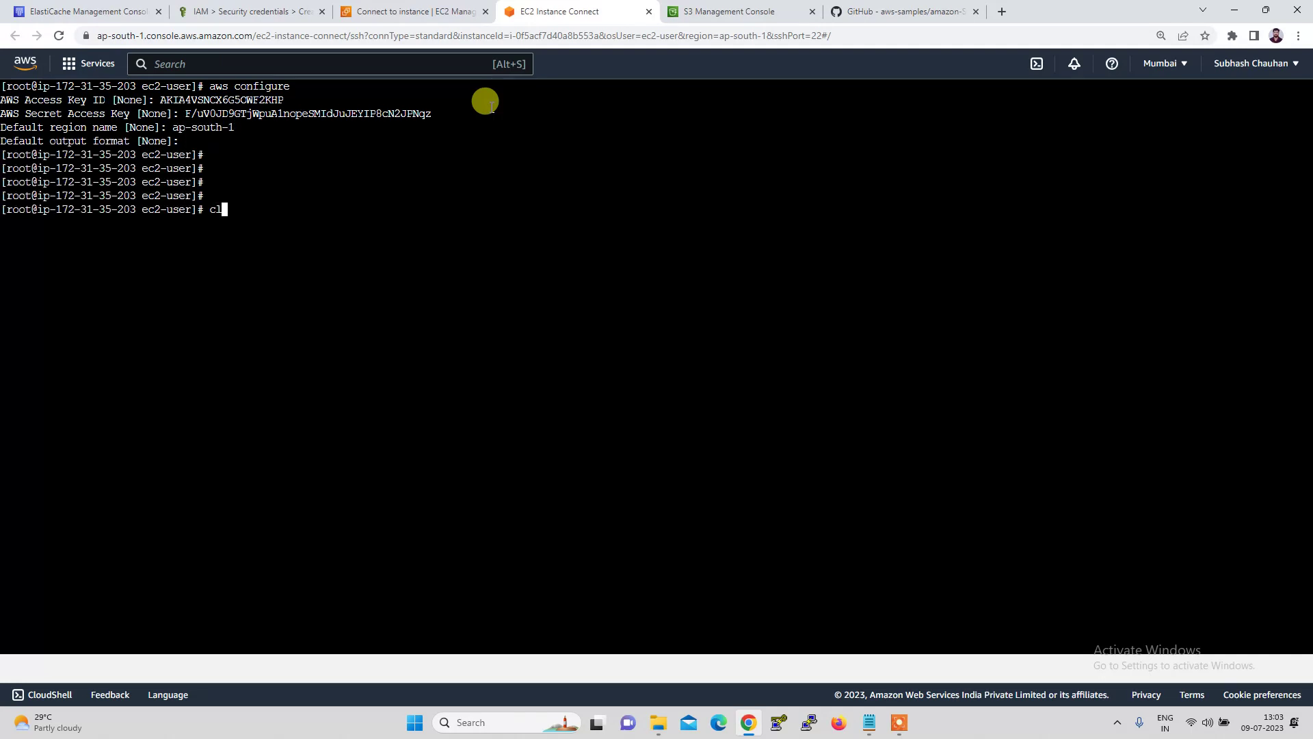
key("Return")
key("Return")
key("Return")
key("Return")
key("Return")
key("Return")
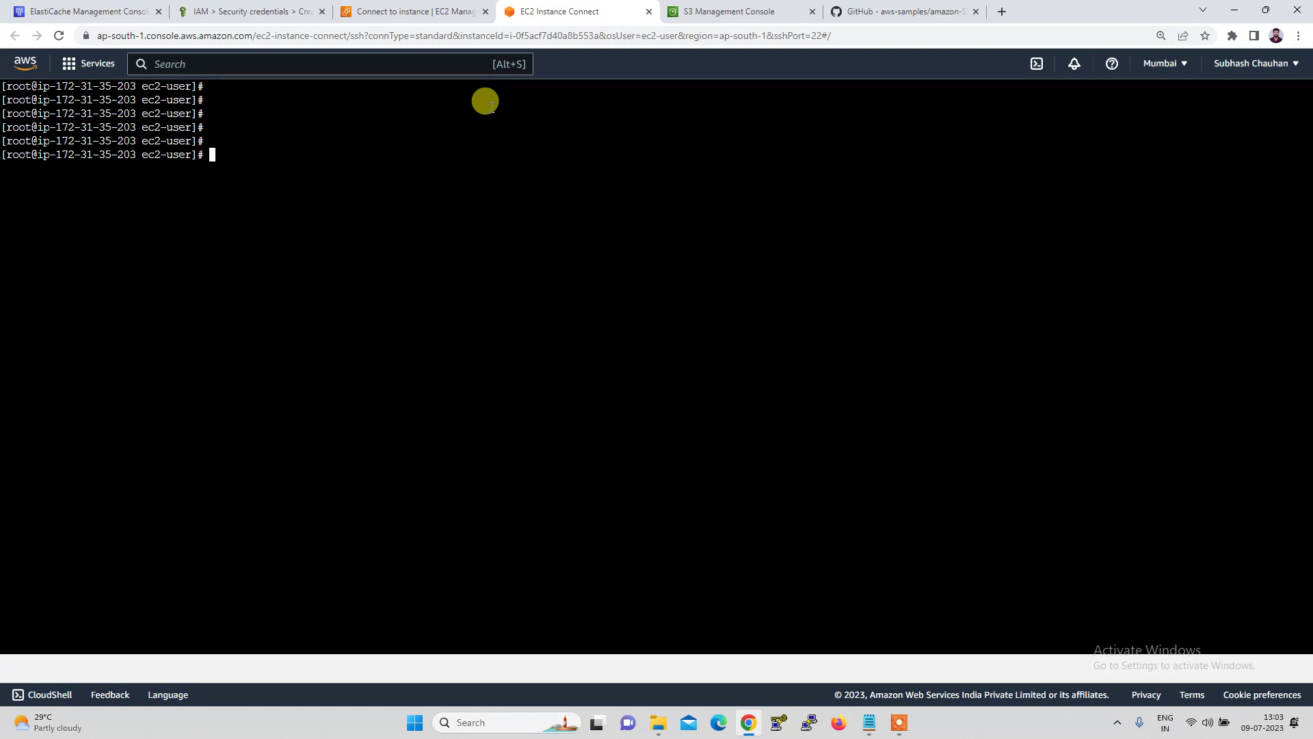
type("yum update -y")
key("Return")
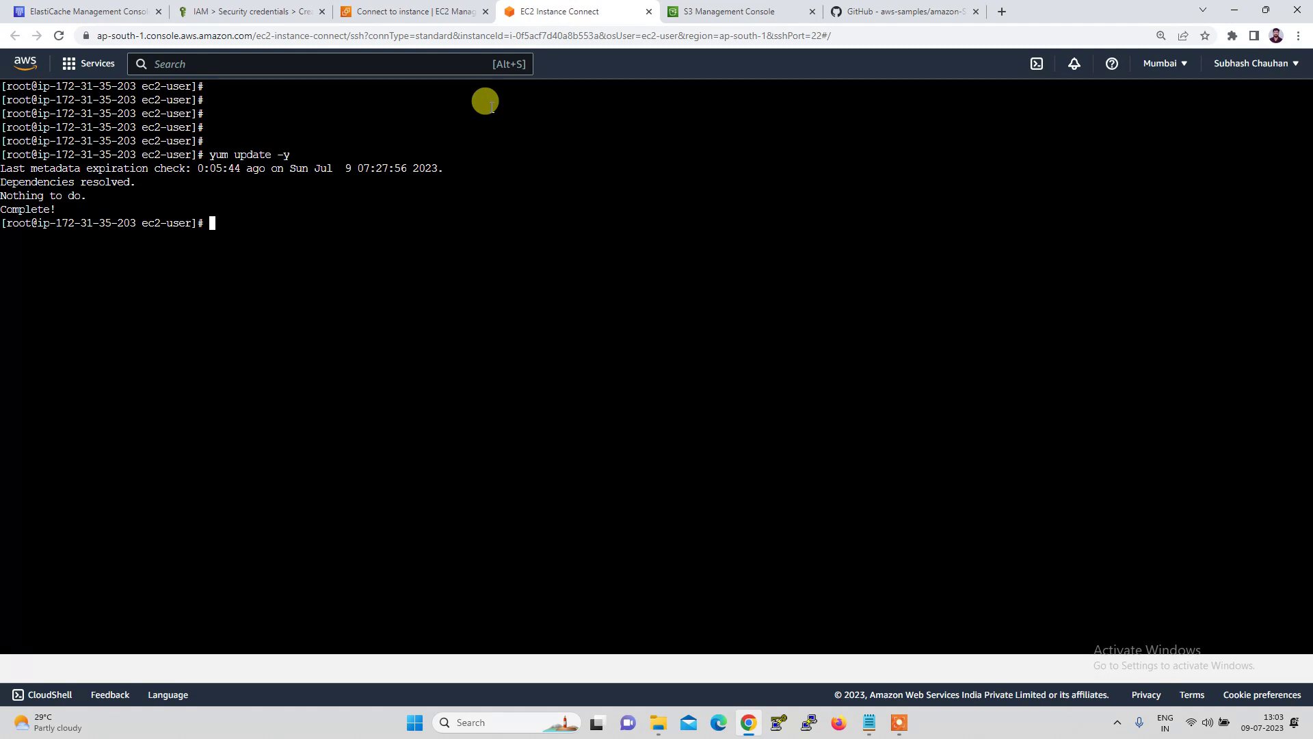
Step: Install Git with yum install git, answering y to the confirmation, and clear the screen
type("yum install git")
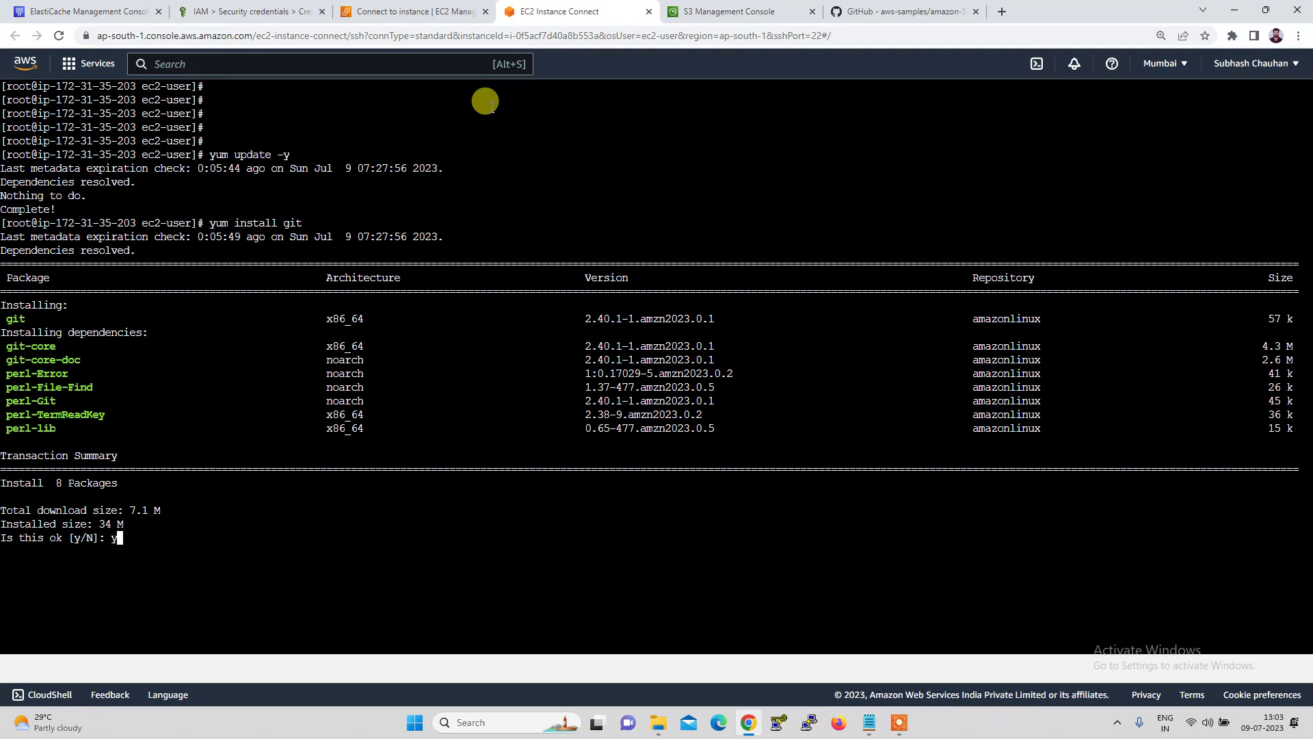
key("Return")
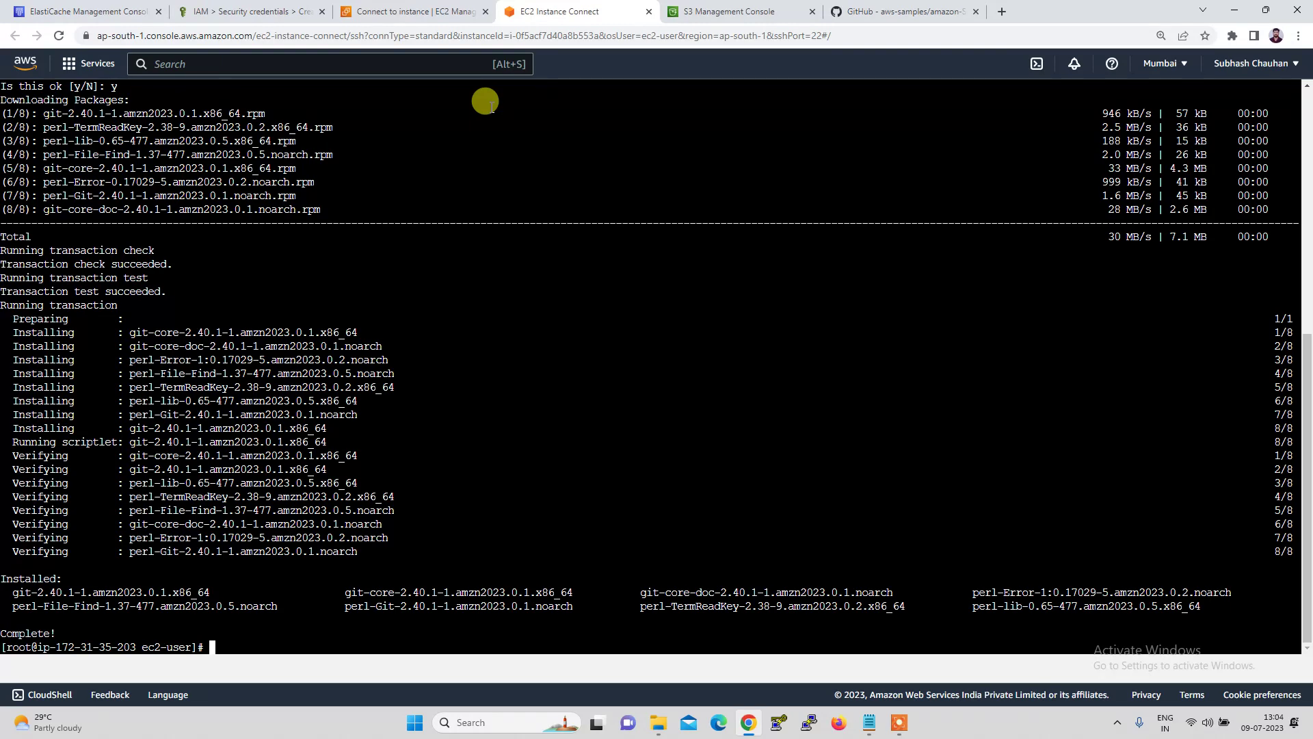
type("clear")
key("Return")
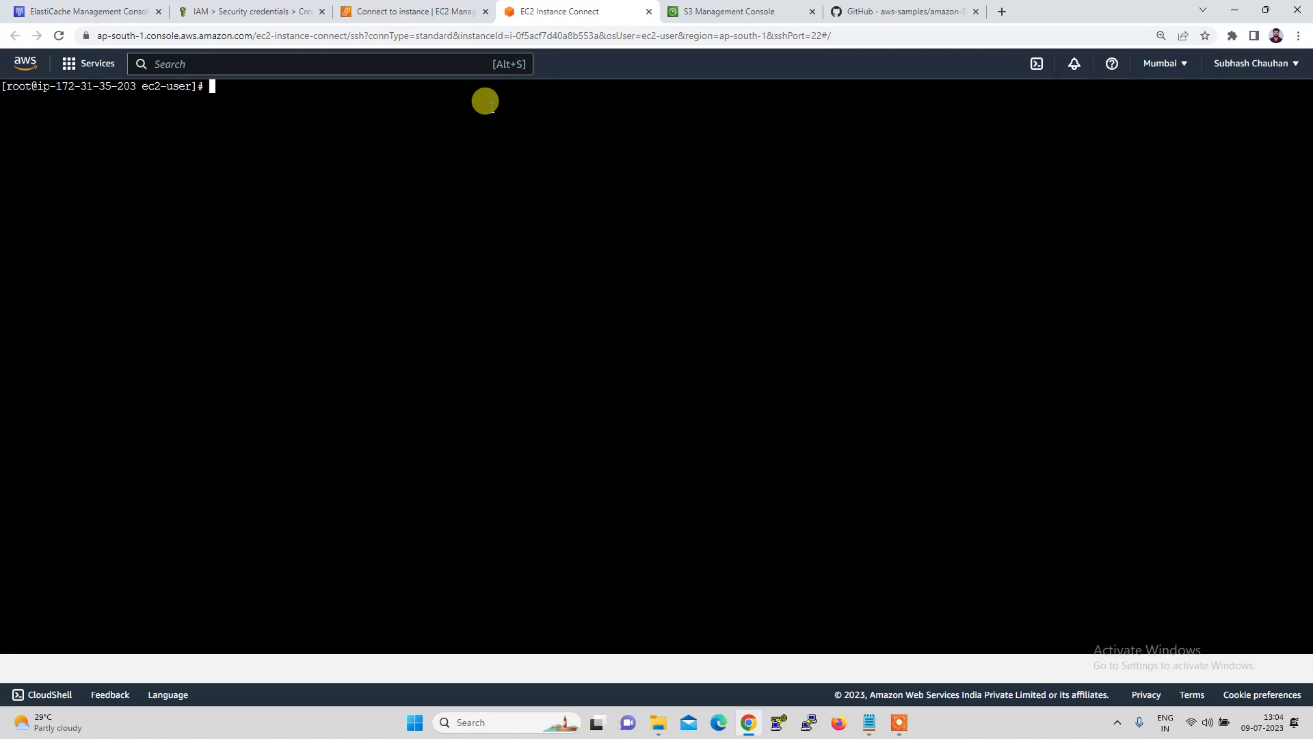
Step: Copy the HTTPS clone URL of the aws-samples/amazon-S3-cache-with-amazon-elasticache-redis repository on GitHub
left_click(873, 12)
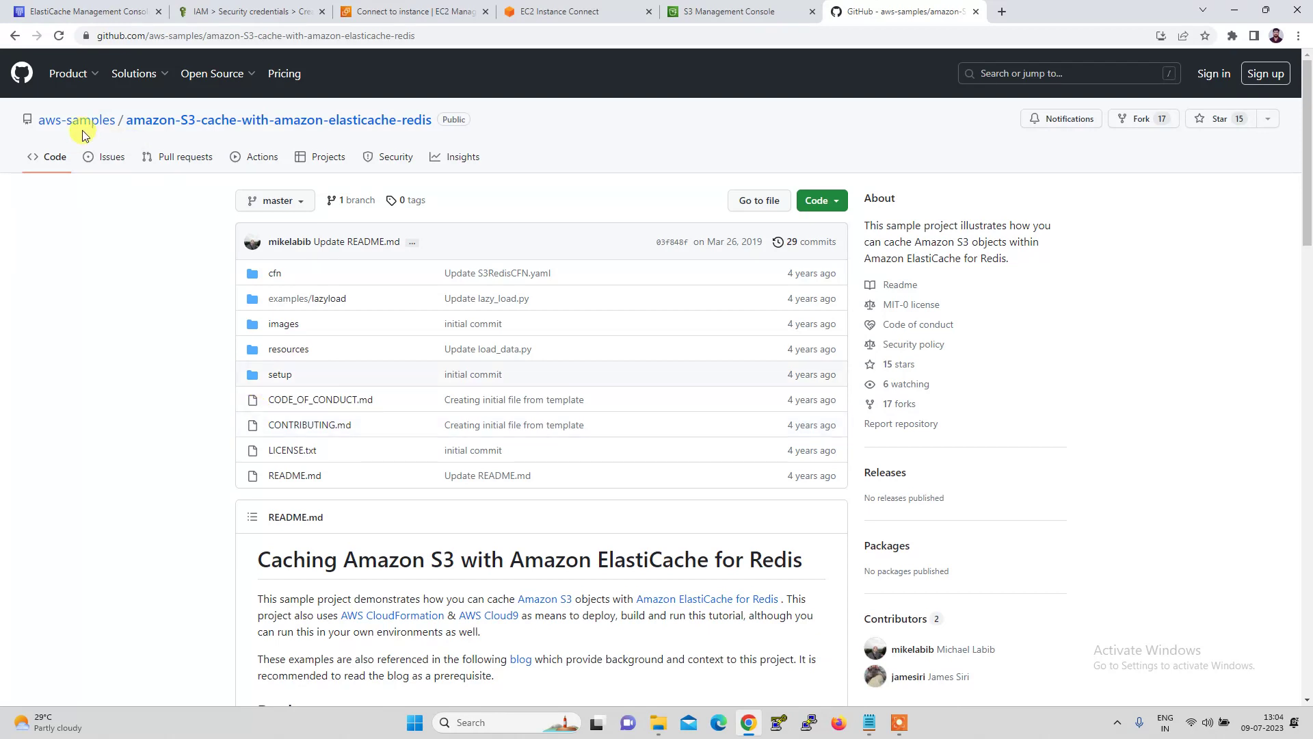
mouse_move(134, 74)
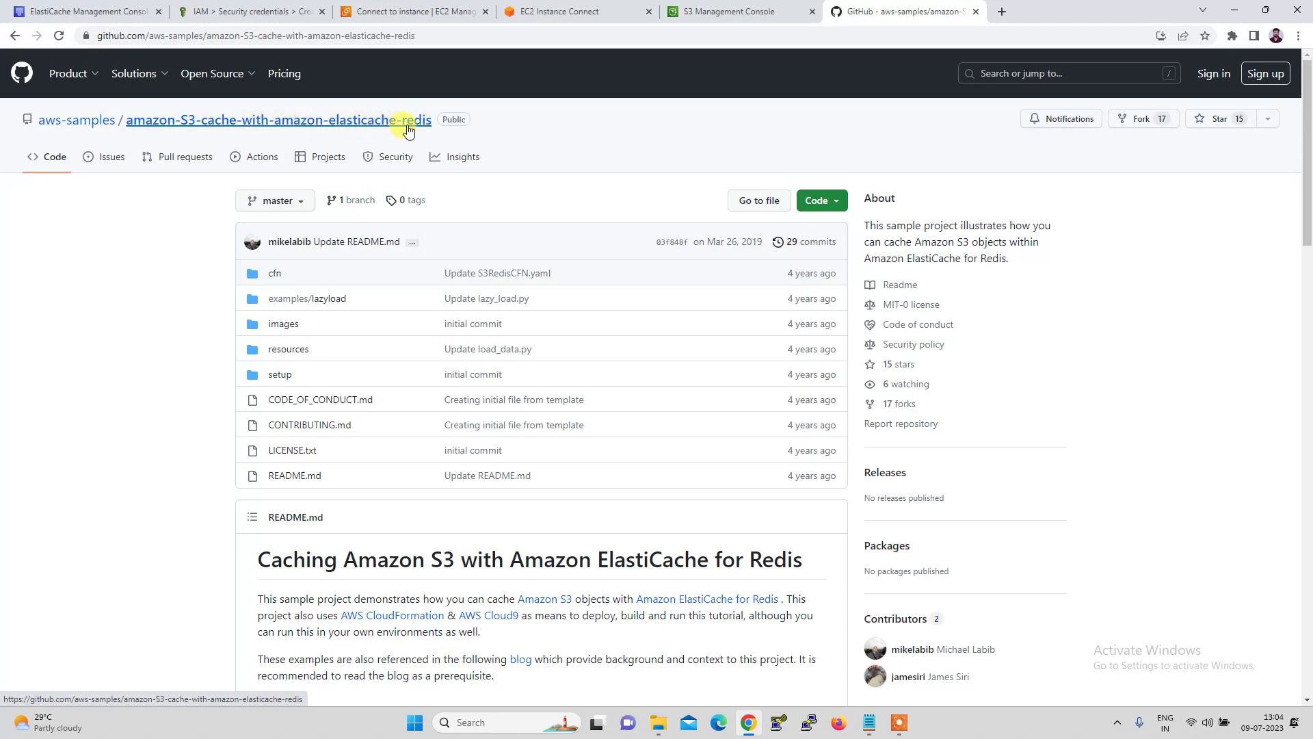
left_click(836, 208)
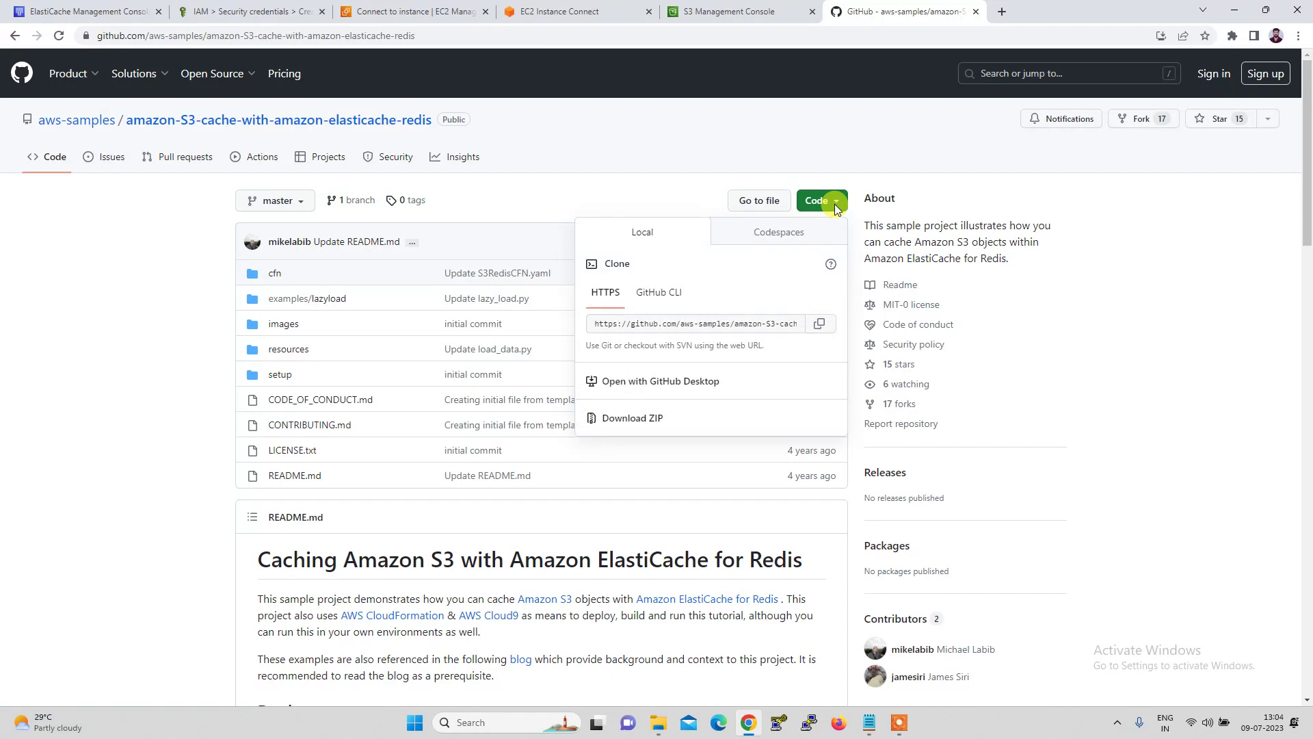
left_click(824, 332)
Step: Run git clone in the instance terminal with the copied amazon-S3-cache-with-amazon-elasticache-redis.git URL
left_click(573, 15)
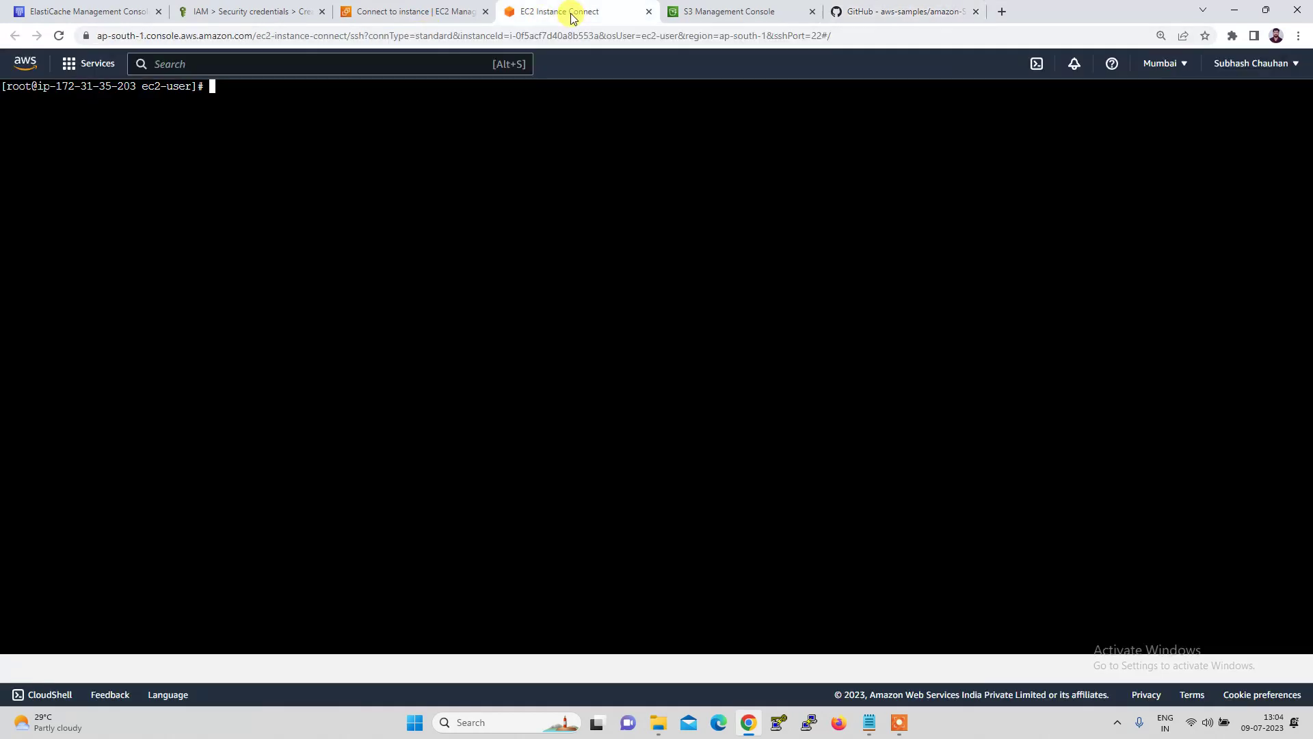
type("gi")
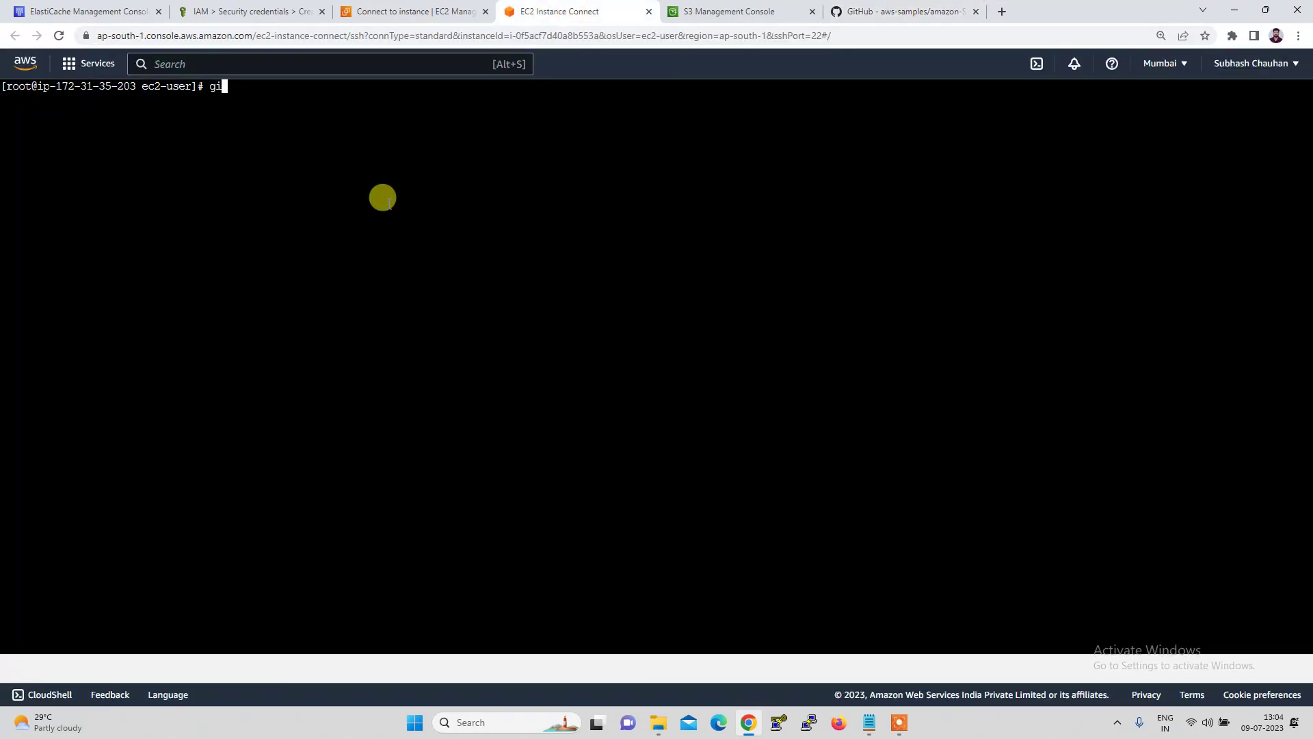
type("l ")
type("clone")
right_click(389, 202)
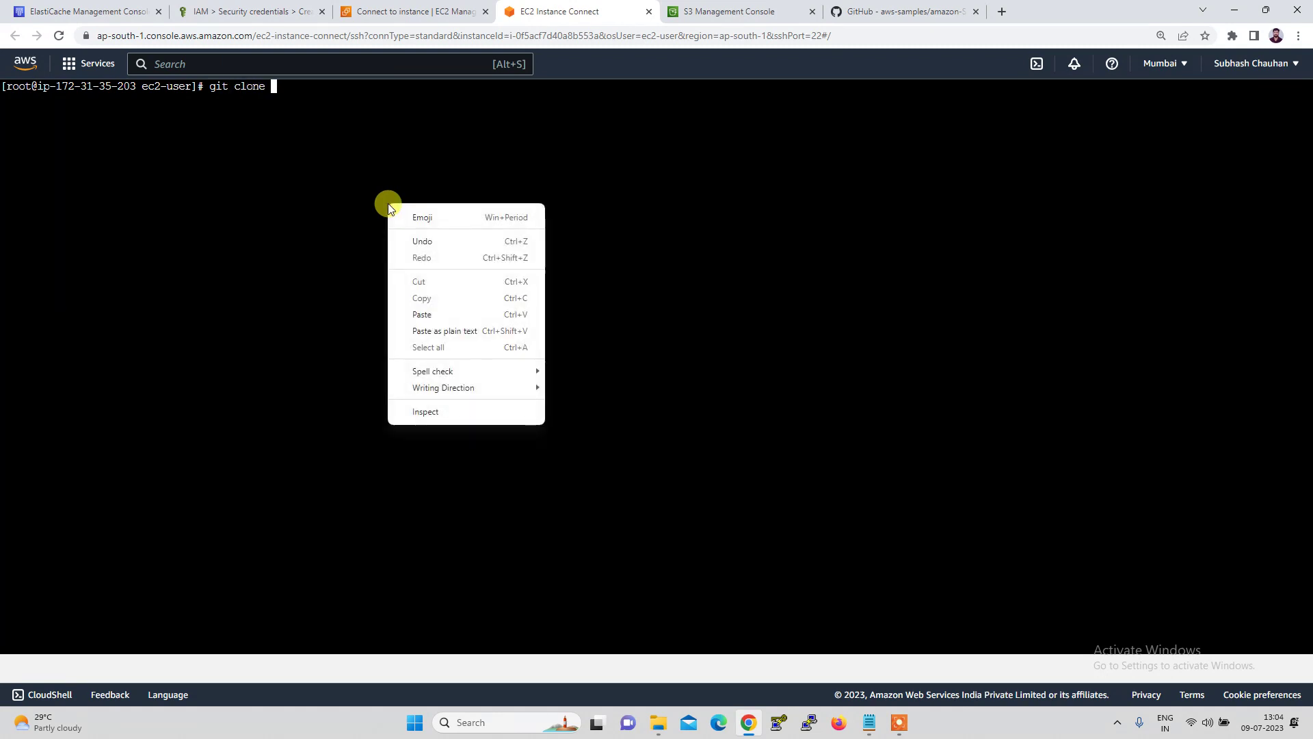
left_click(424, 314)
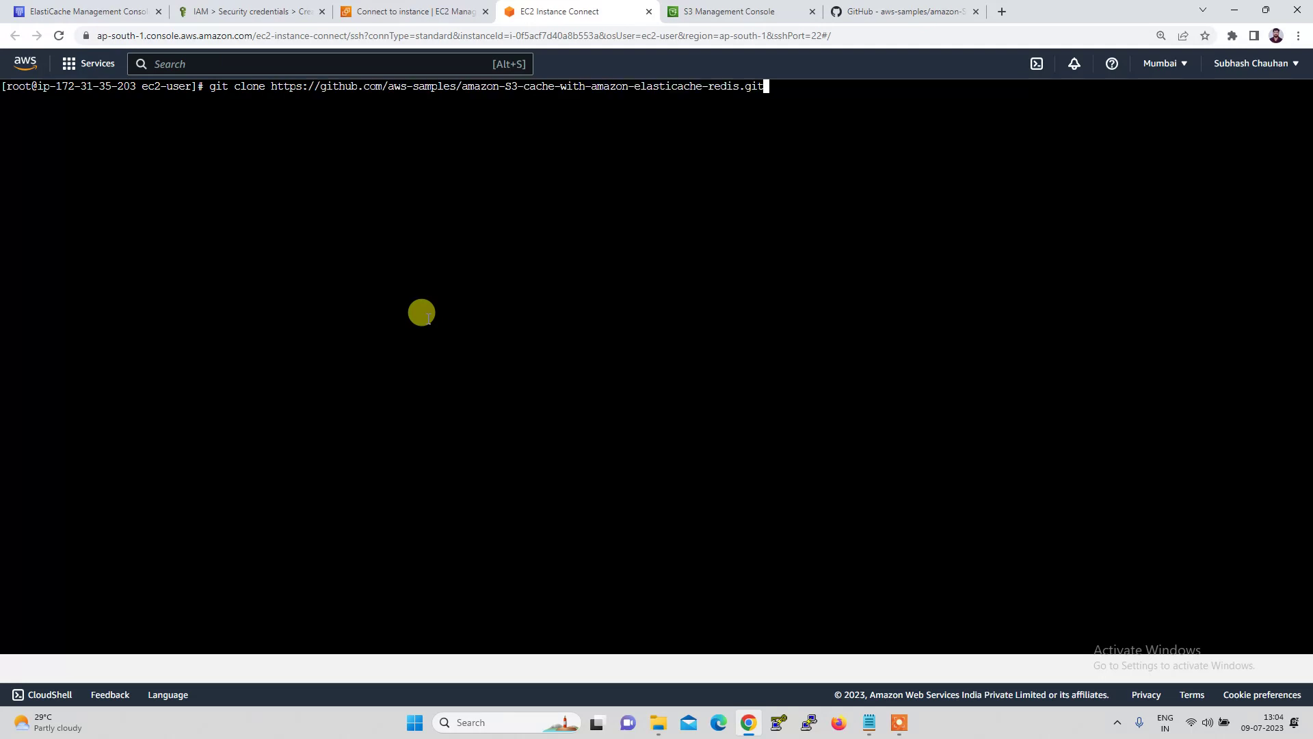
key("Return")
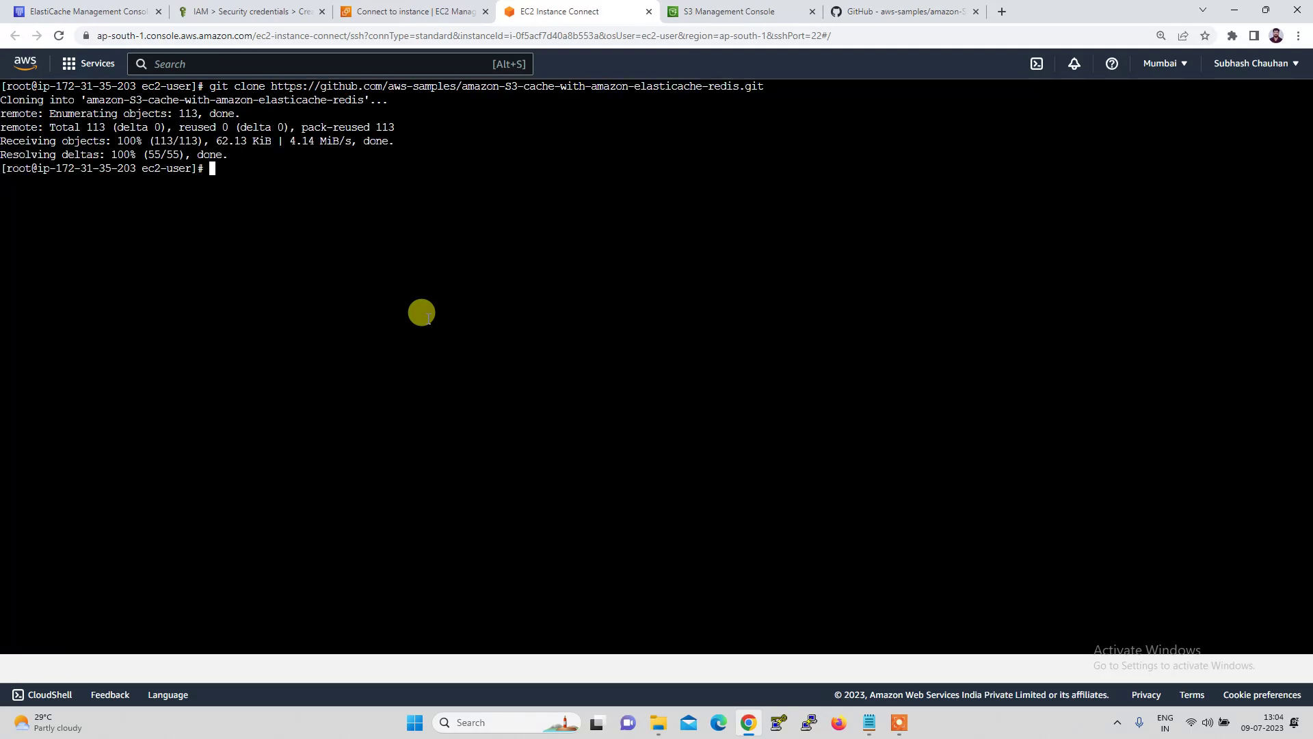
Step: List the current directory with ls -l and check the cloned folder's name against the GitHub repository page
type("ls -l")
key("Return")
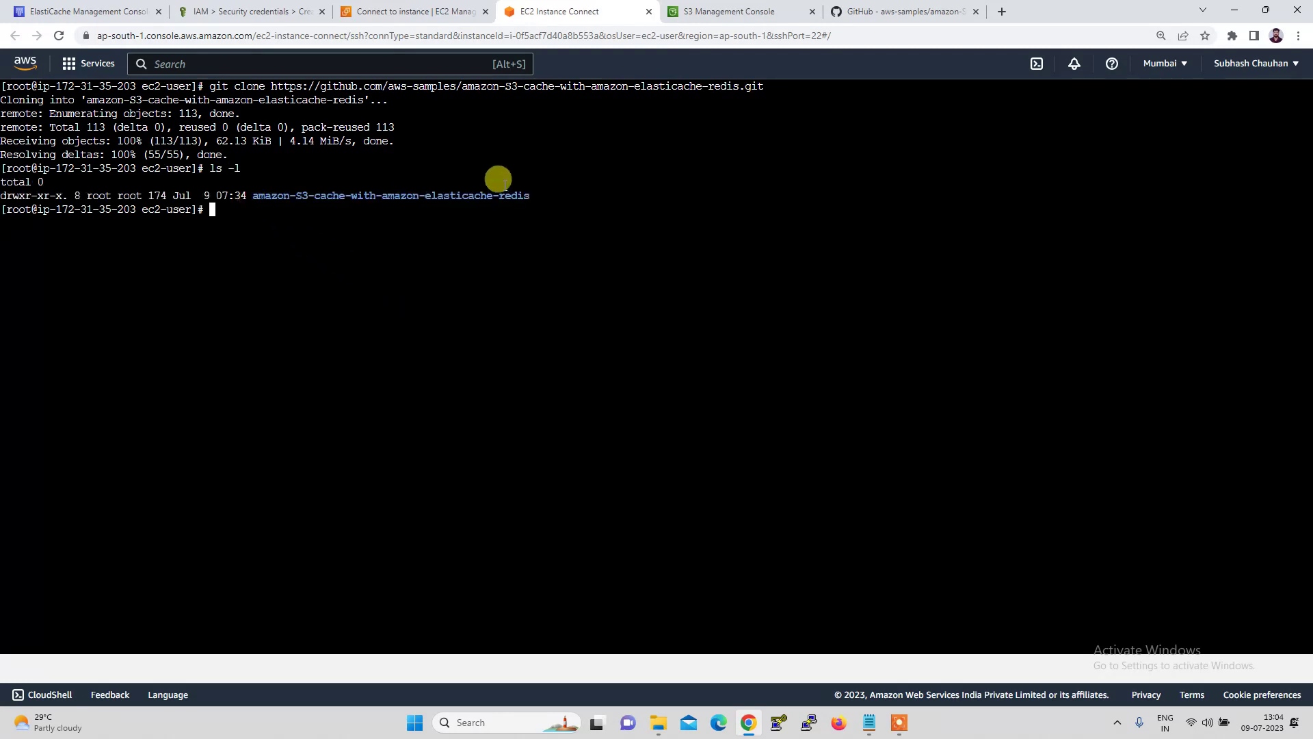
left_click(720, 13)
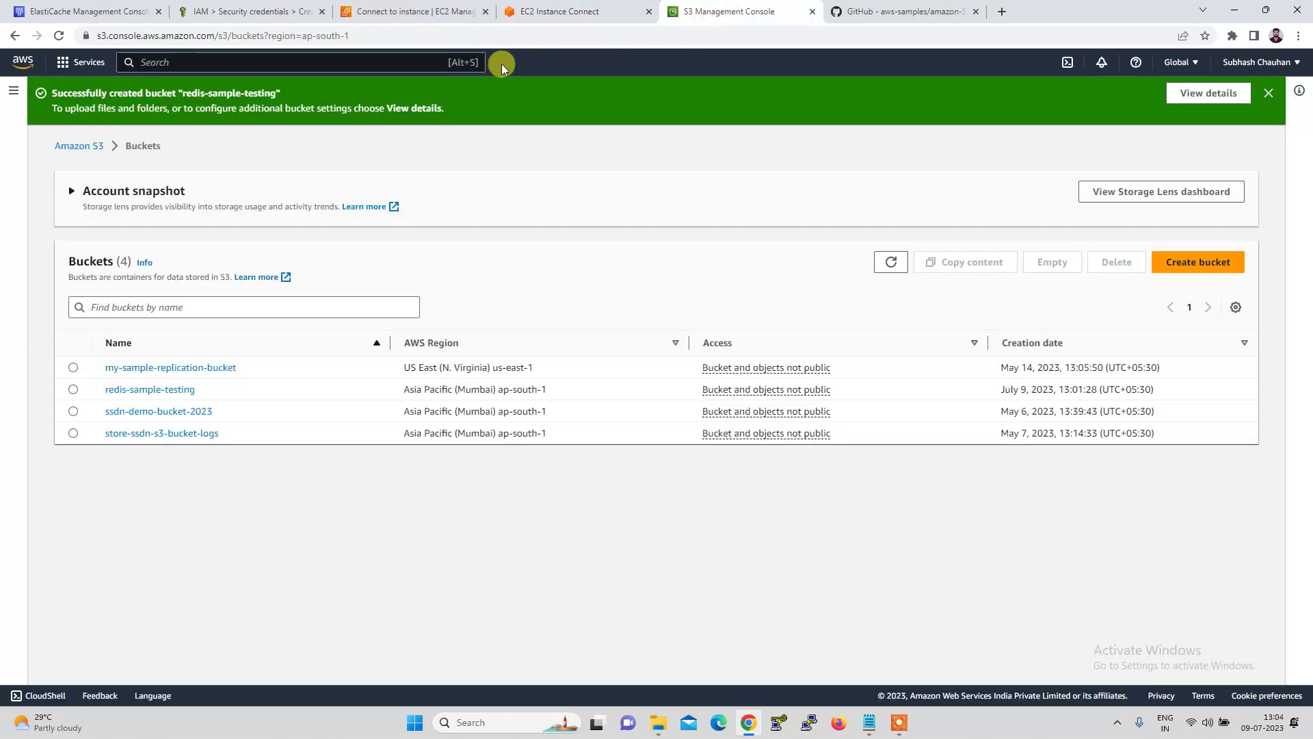
left_click(938, 19)
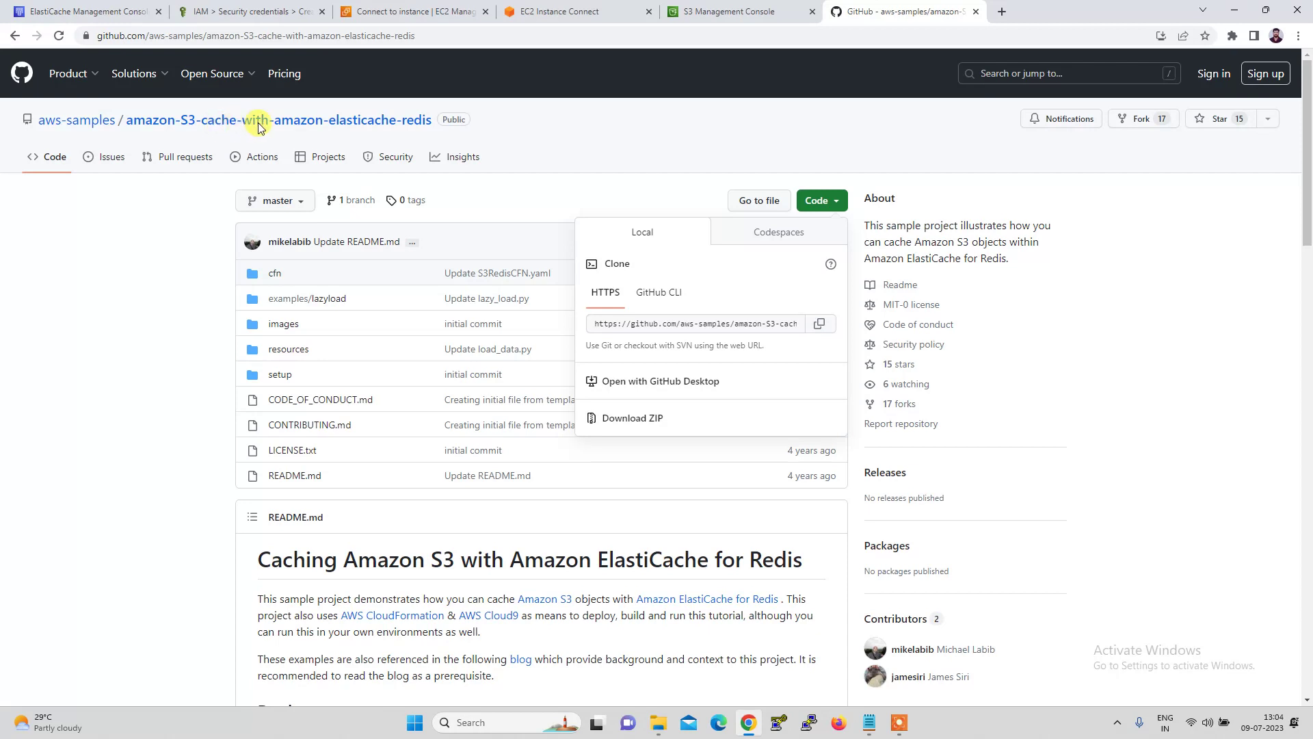
left_click(557, 15)
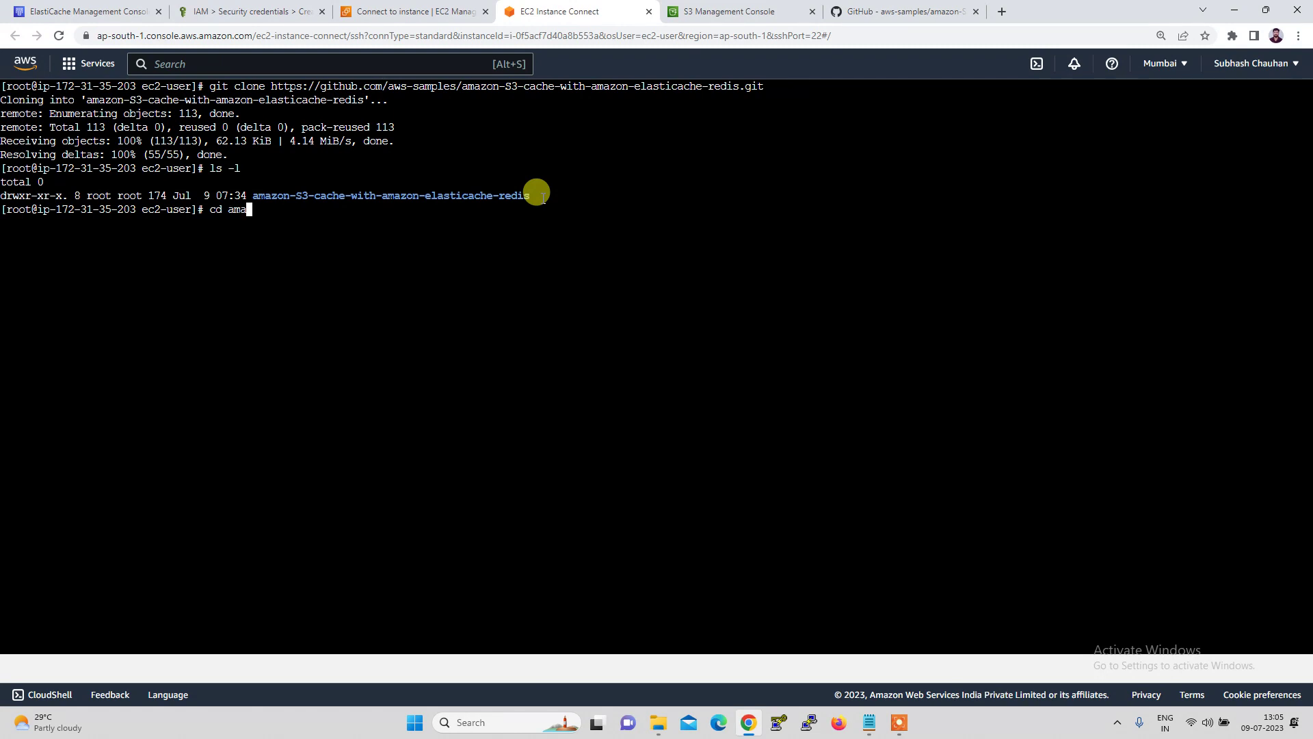
Step: Change into the amazon-S3-cache-with-amazon-elasticache-redis directory and list its contents with ls -l
type("cd ama")
key("Tab")
key("Return")
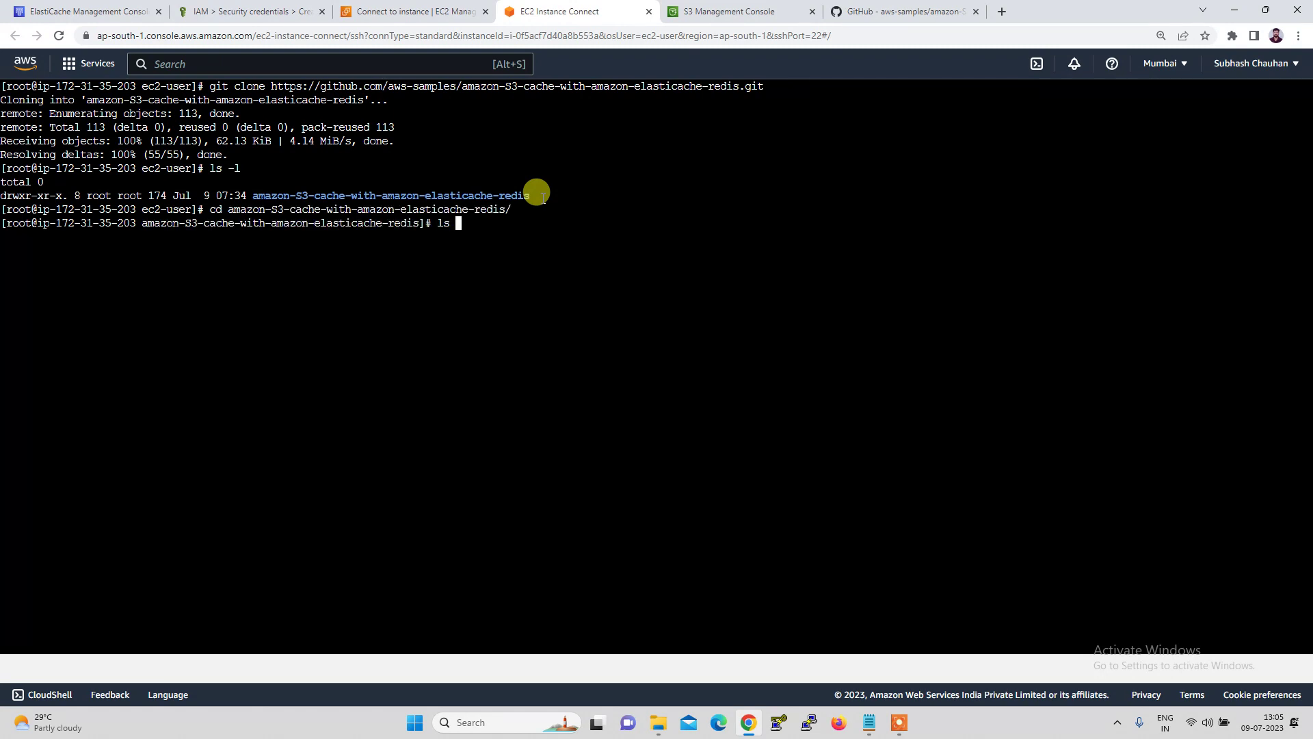
type("ls -l")
key("Return")
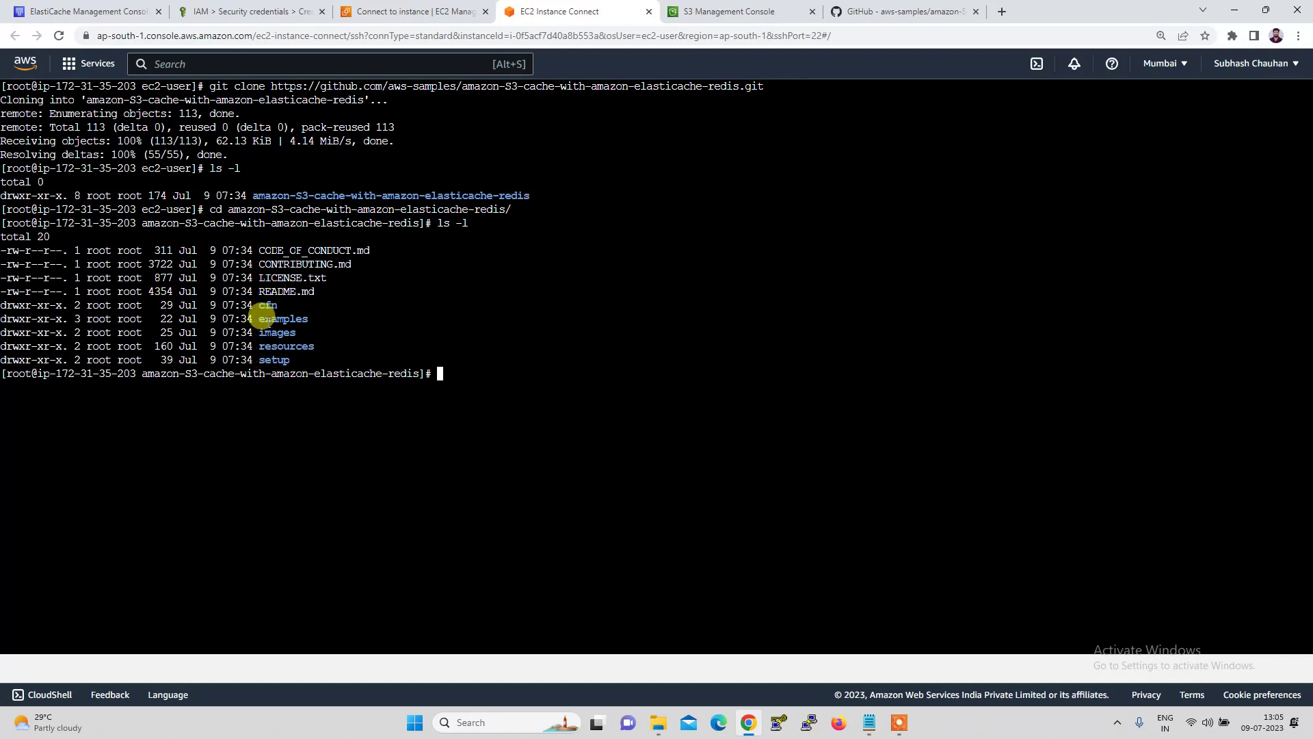
Step: Compare the files and folders listed in the terminal with those of the repository on GitHub
left_click(900, 17)
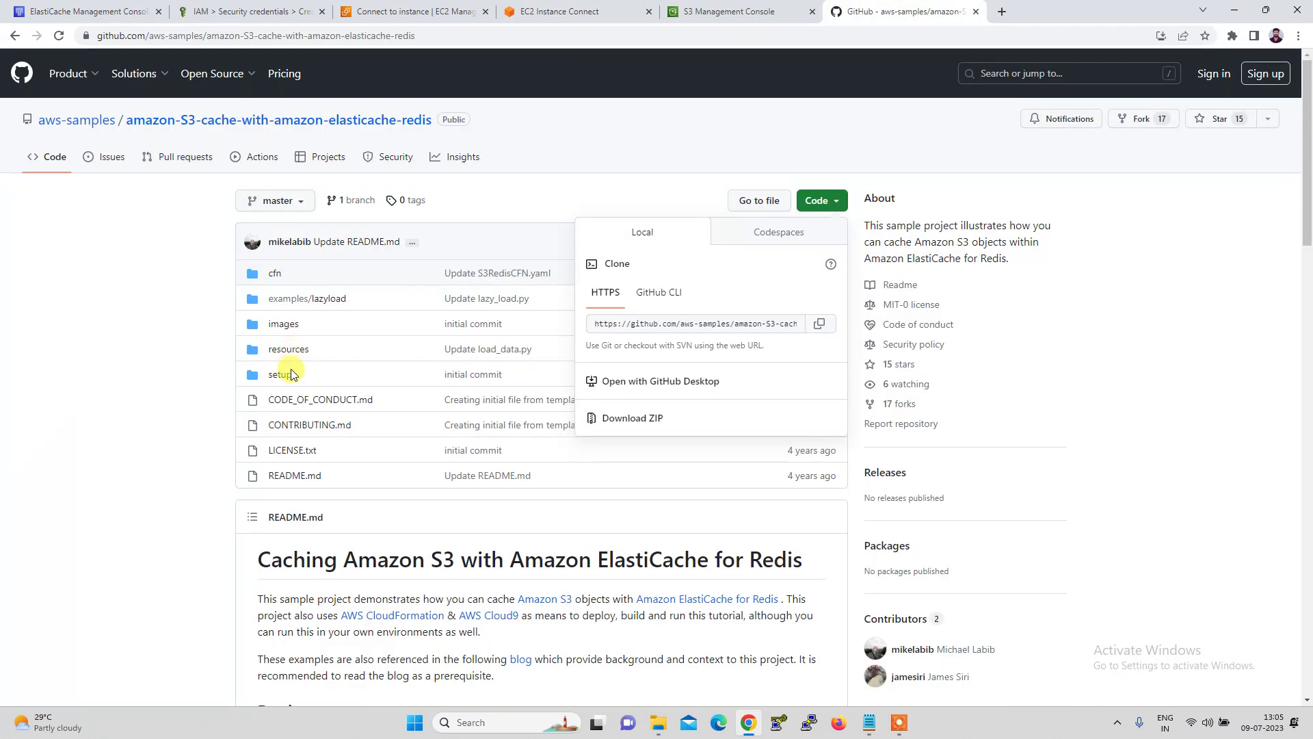
left_click(563, 18)
left_click(895, 16)
left_click(411, 18)
left_click(558, 14)
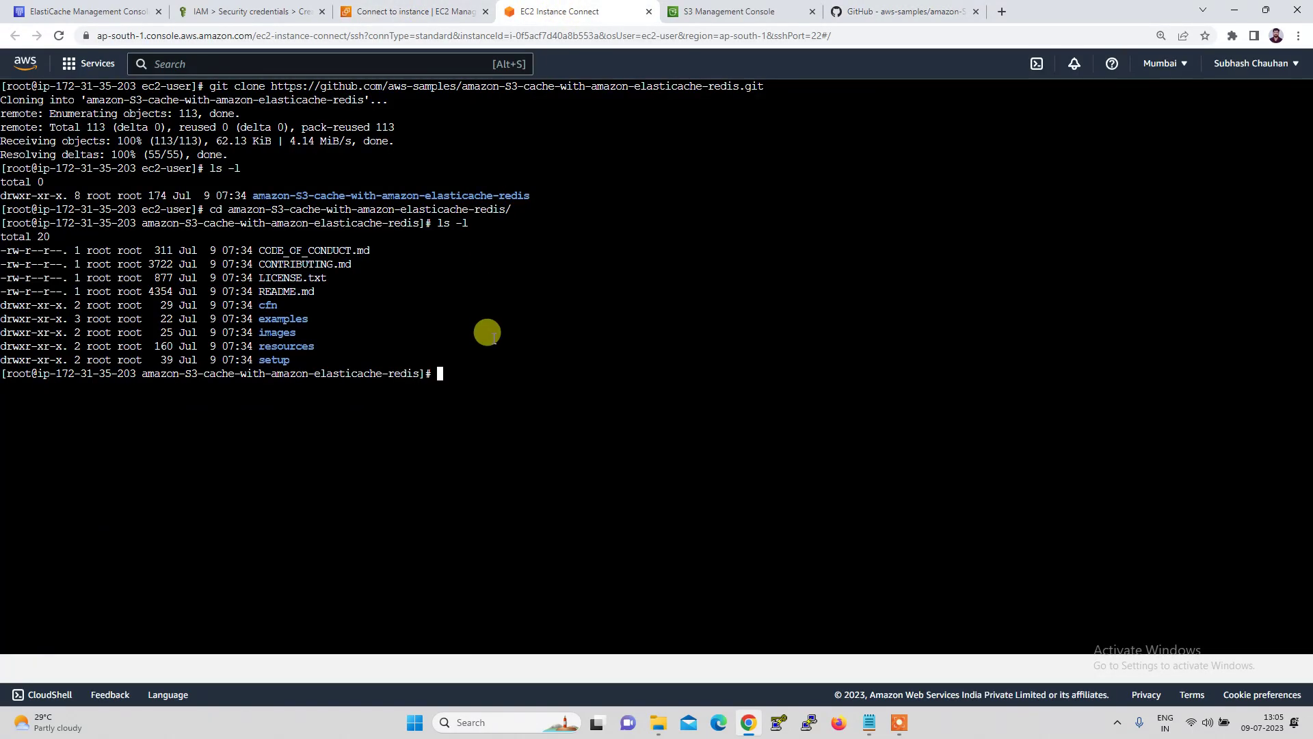
Step: Refresh the Redis clusters list in ElastiCache and check the status and details of testing-cluster
left_click(81, 14)
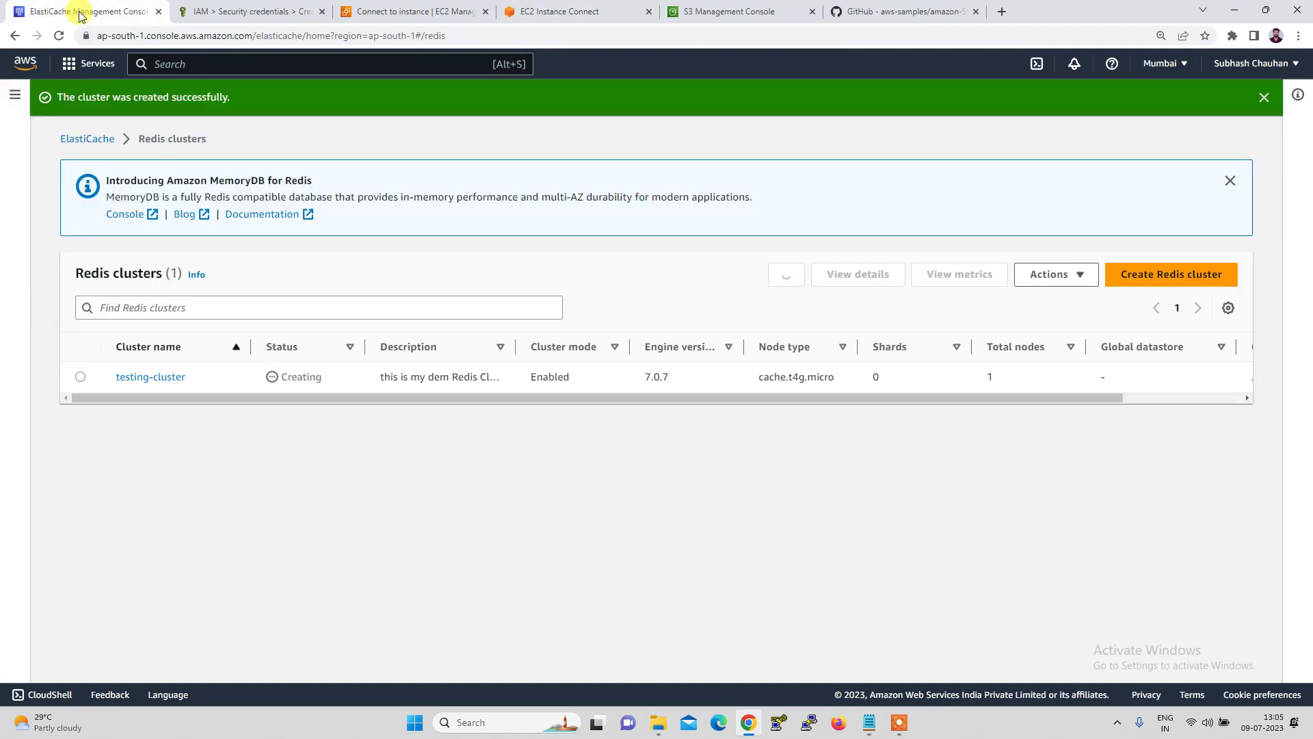
left_click(785, 277)
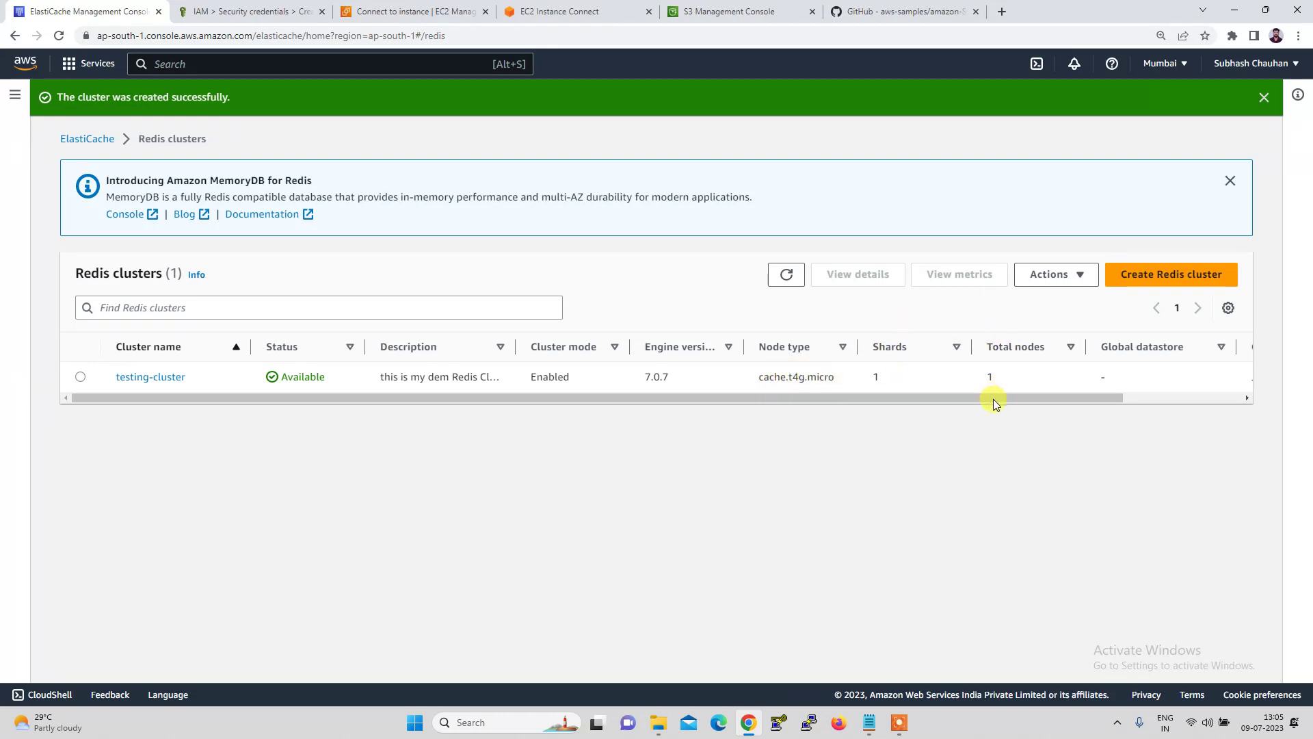
left_click_drag(993, 399, 1129, 401)
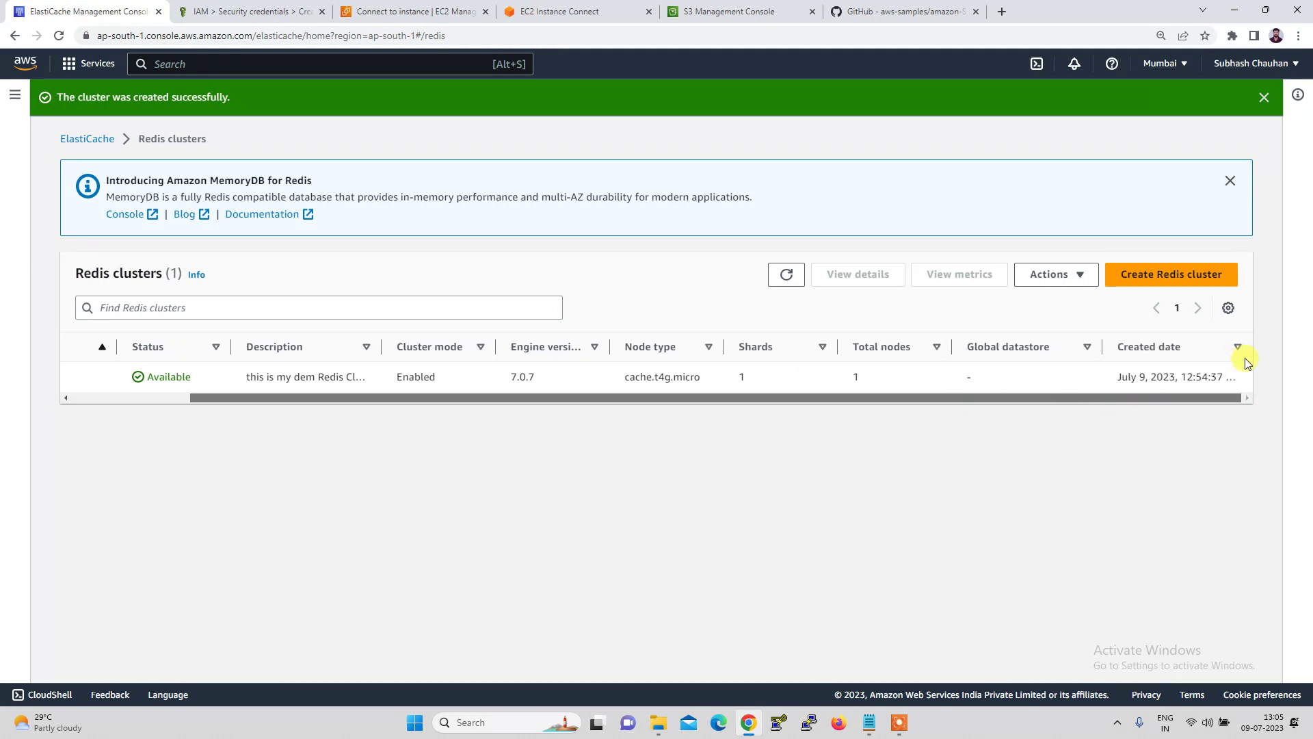
left_click_drag(515, 400, 331, 410)
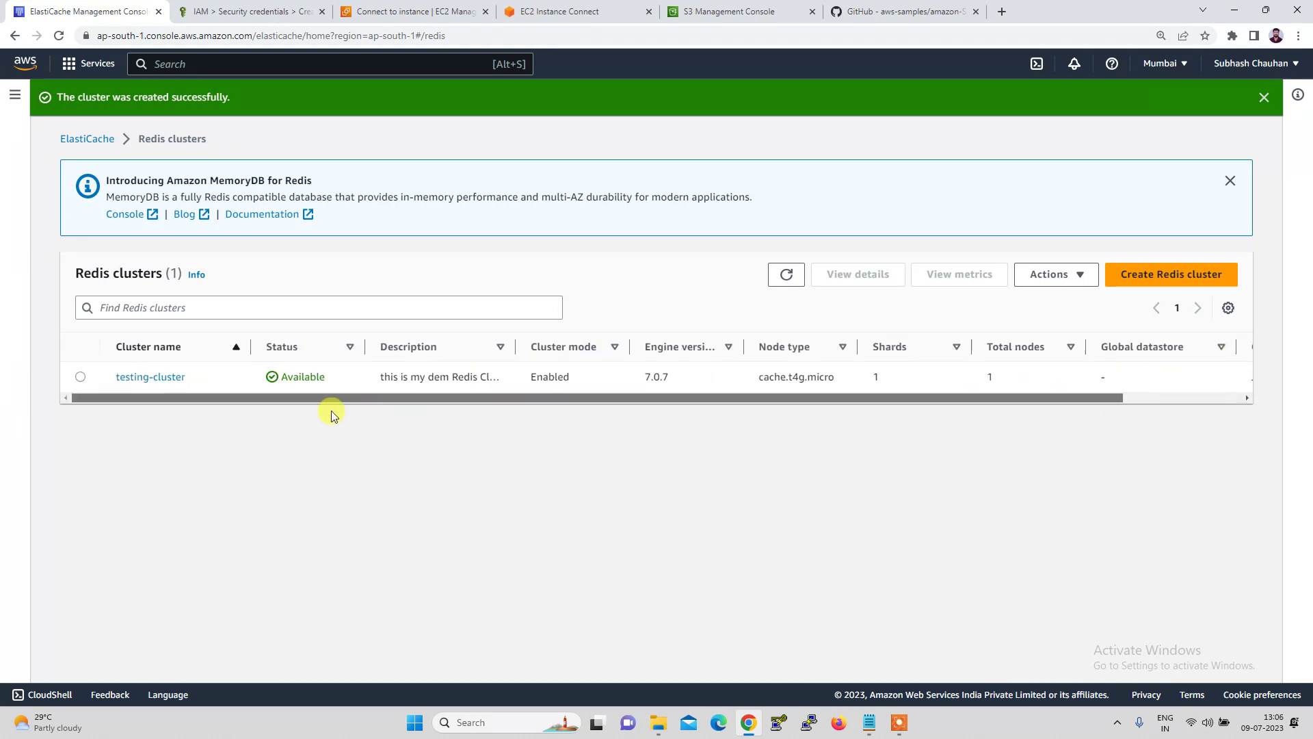
Step: Open the testing-cluster details page and check its cluster details, nodes and metrics
left_click(81, 377)
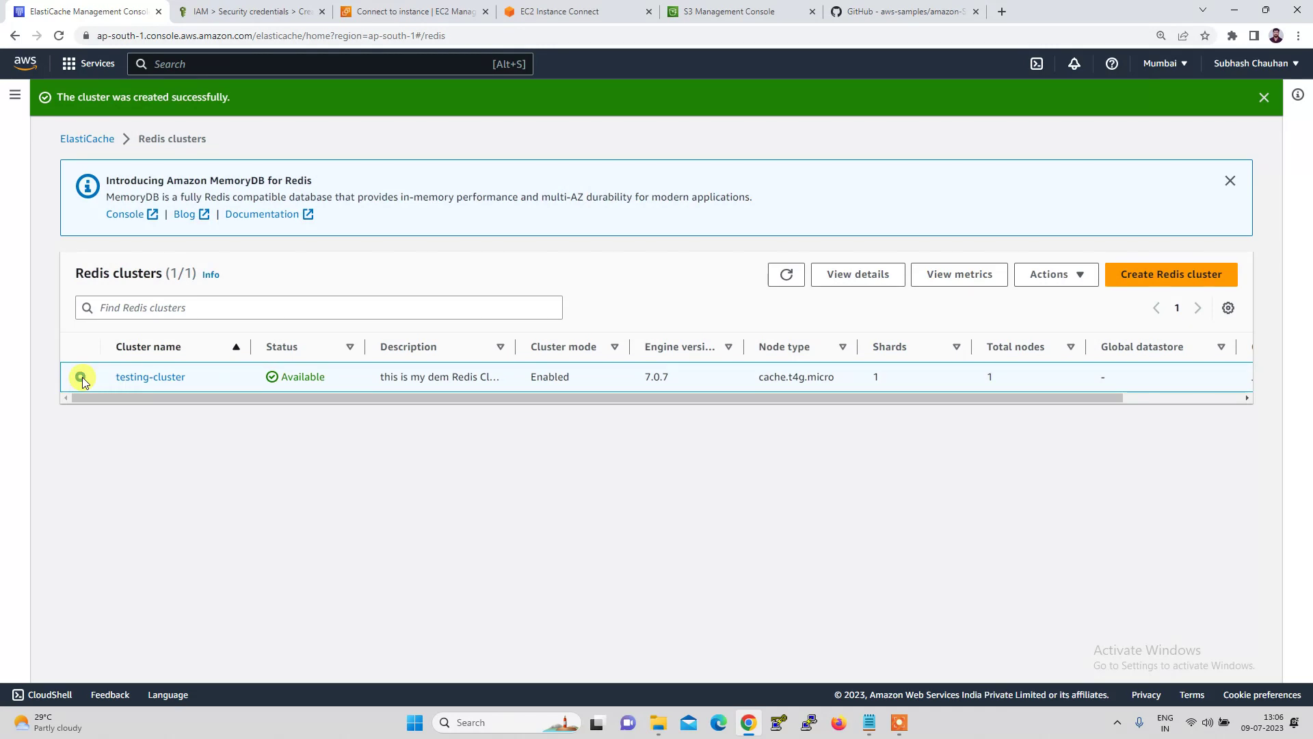
left_click(133, 378)
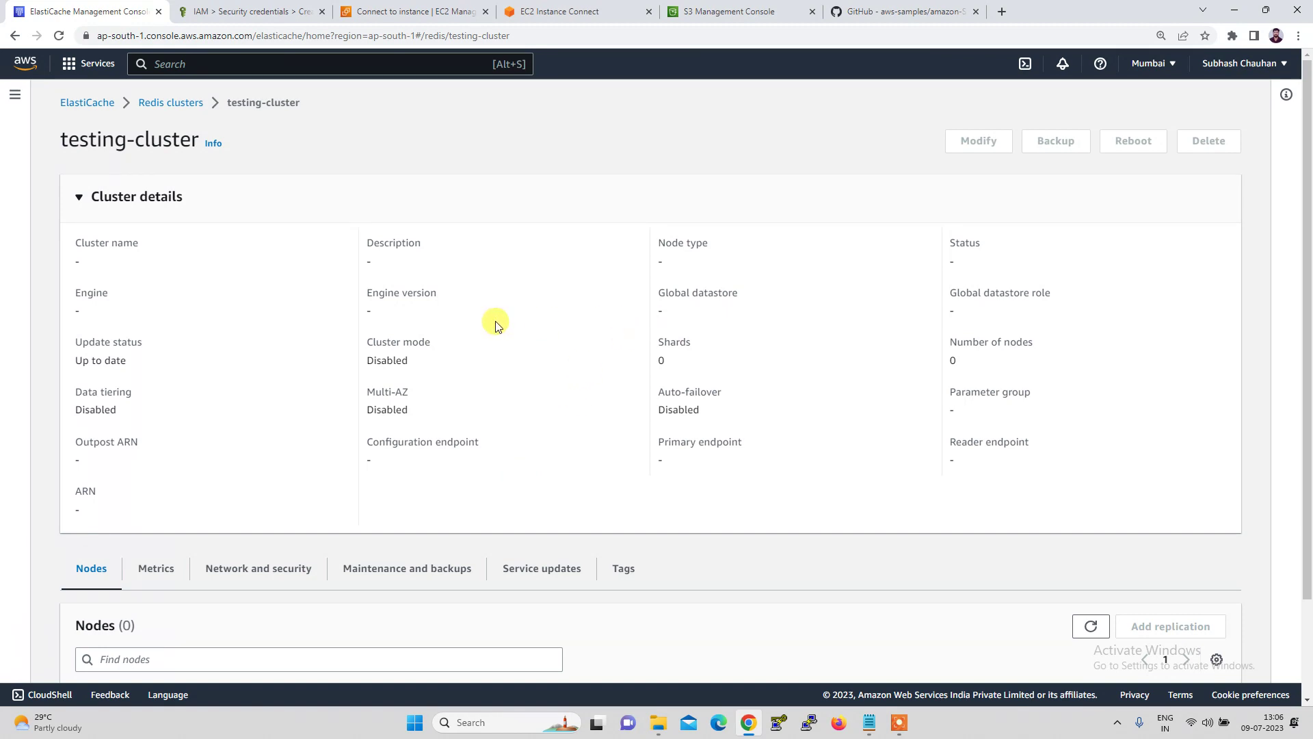
scroll(497, 324, "down", 1)
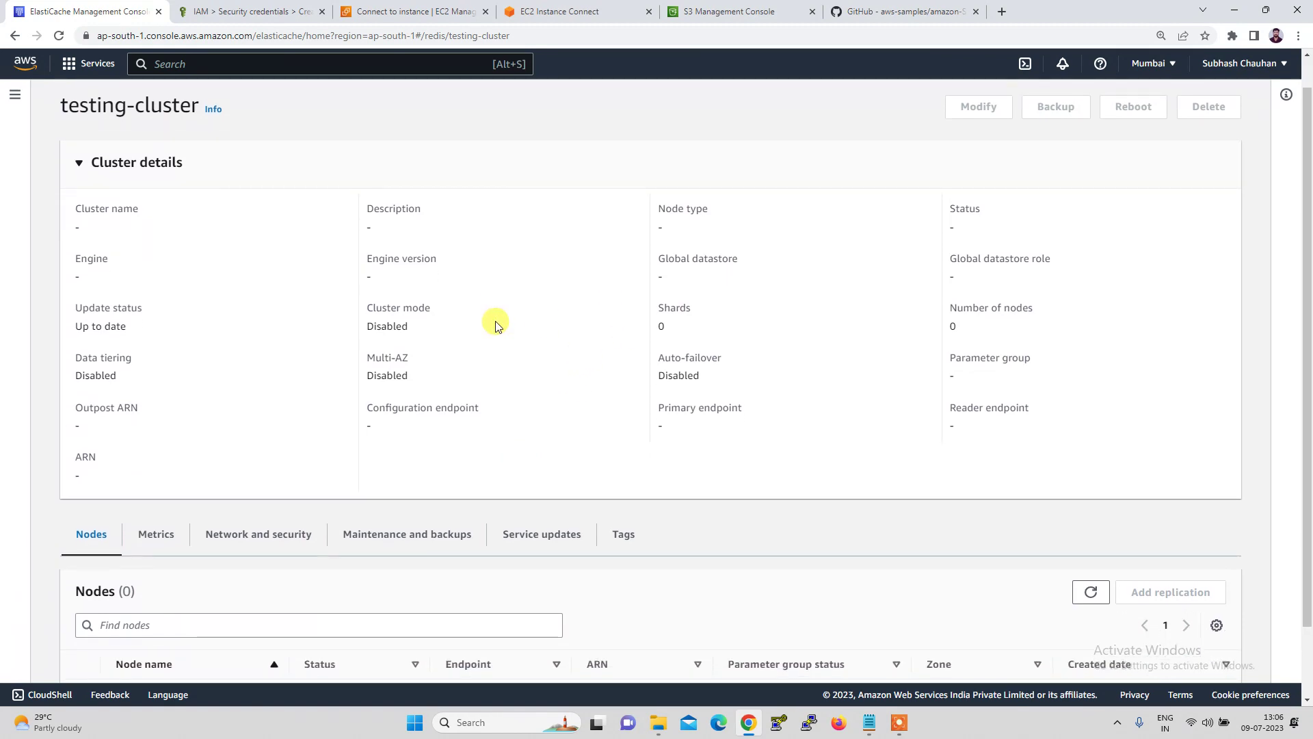
scroll(496, 324, "down", 2)
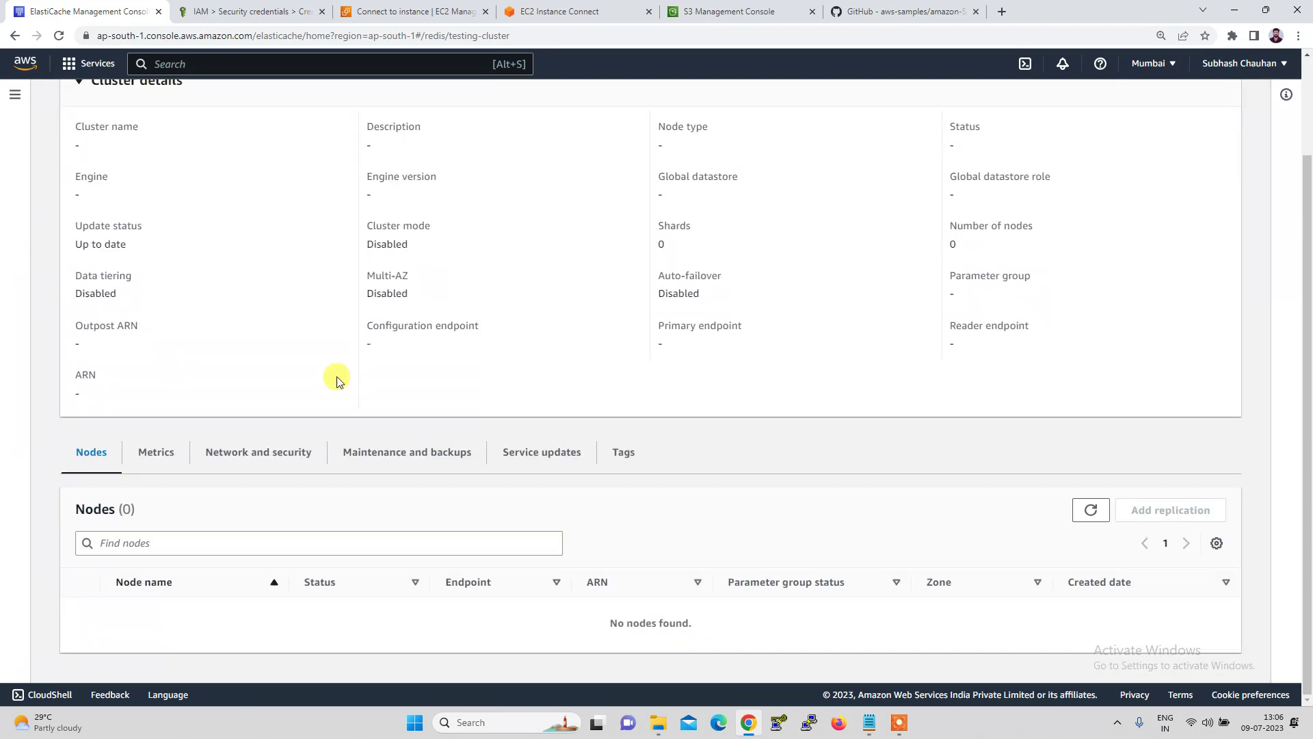
left_click(144, 456)
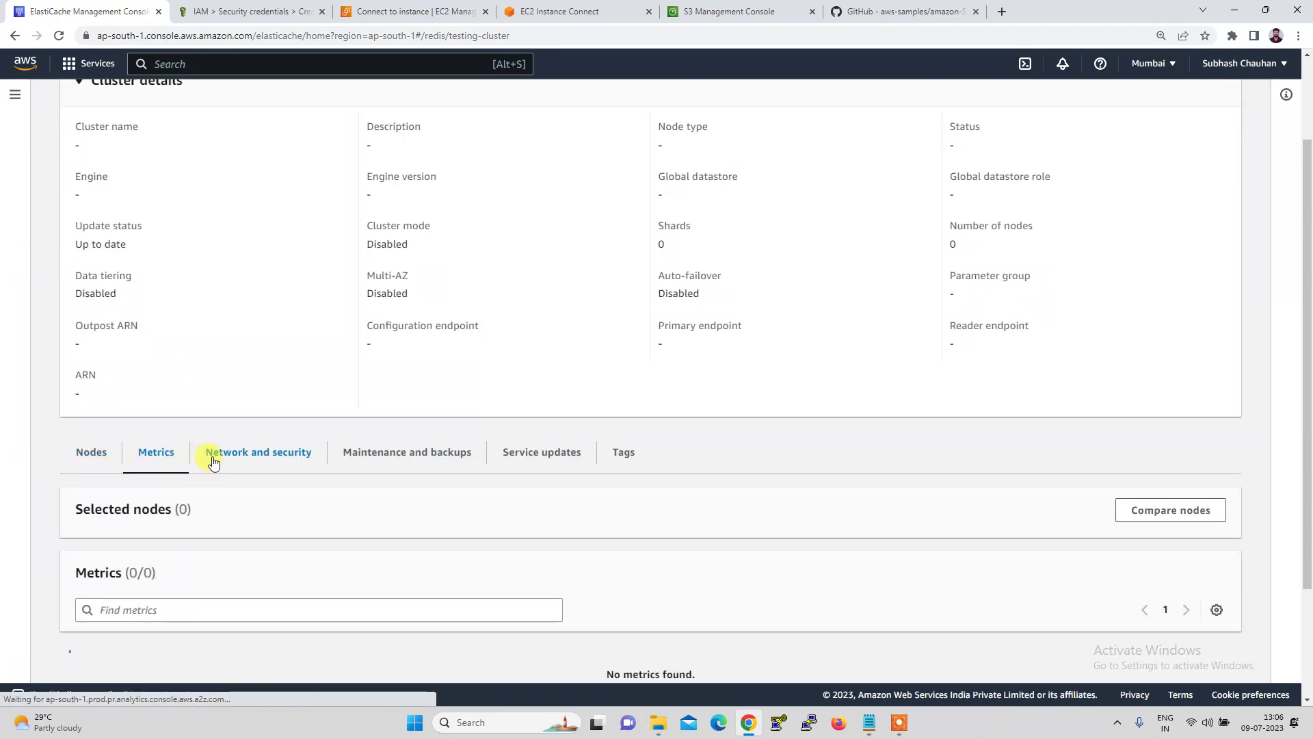
scroll(236, 461, "up", 3)
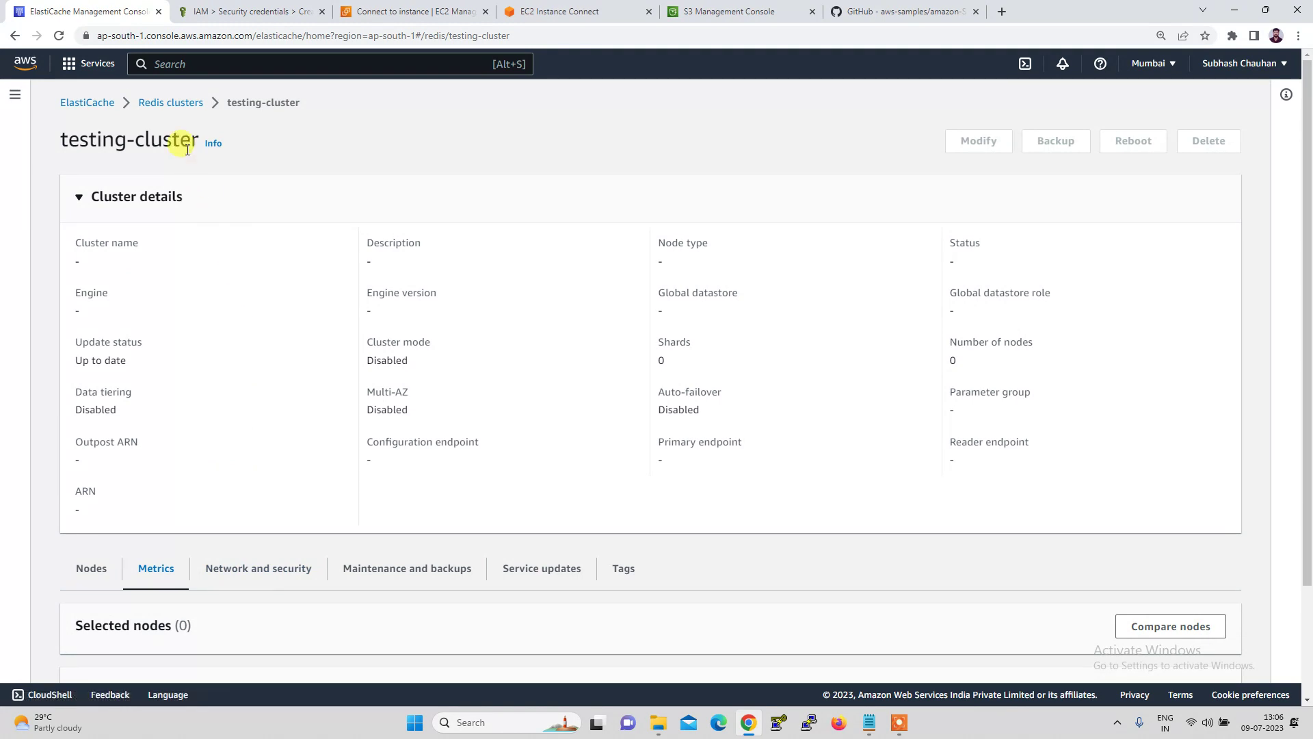
Step: Return to the Redis clusters list, reopen testing-cluster and reload its details page
left_click(170, 103)
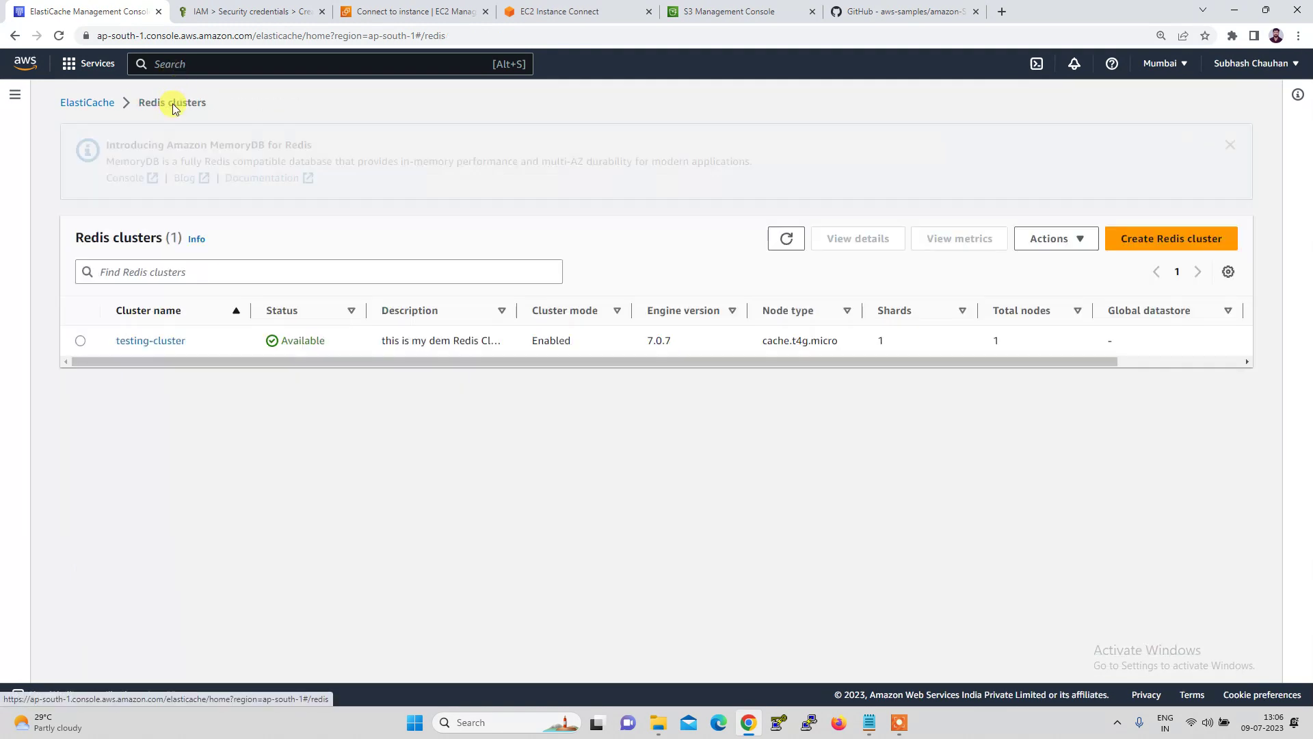
left_click(145, 344)
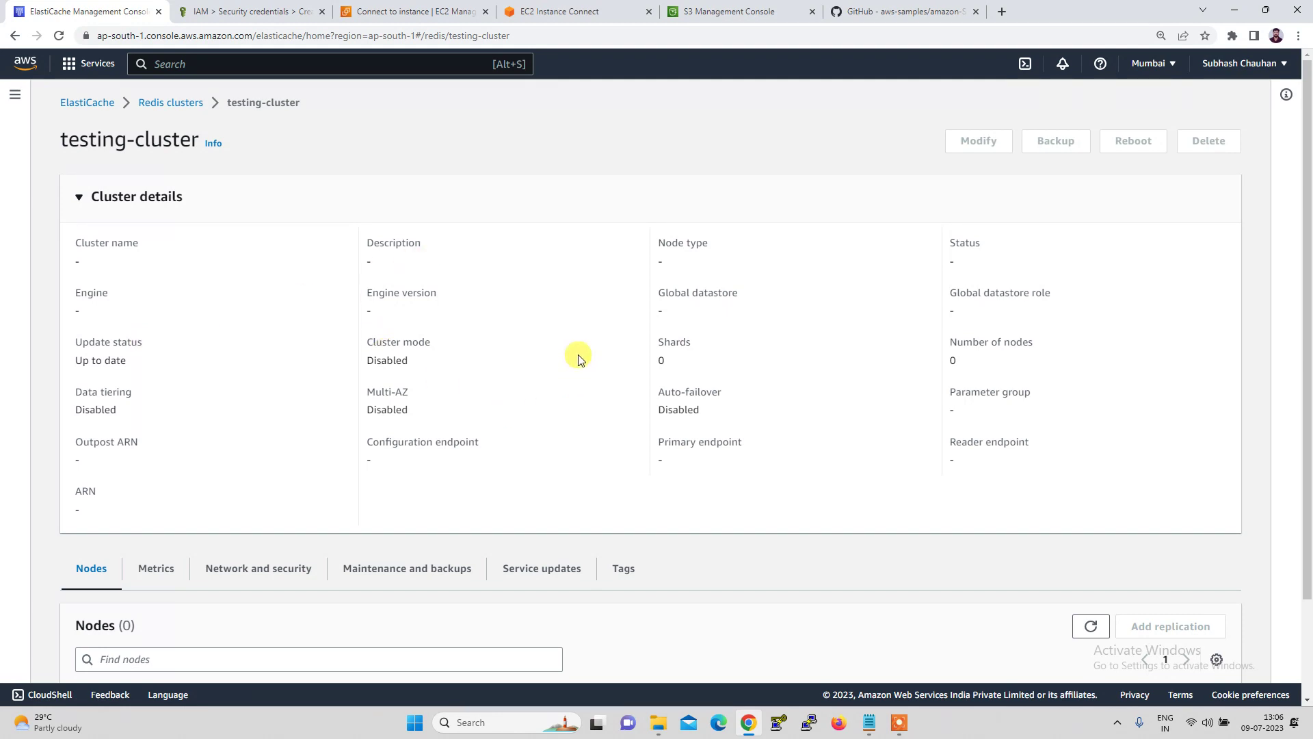
left_click(692, 35)
key("Return")
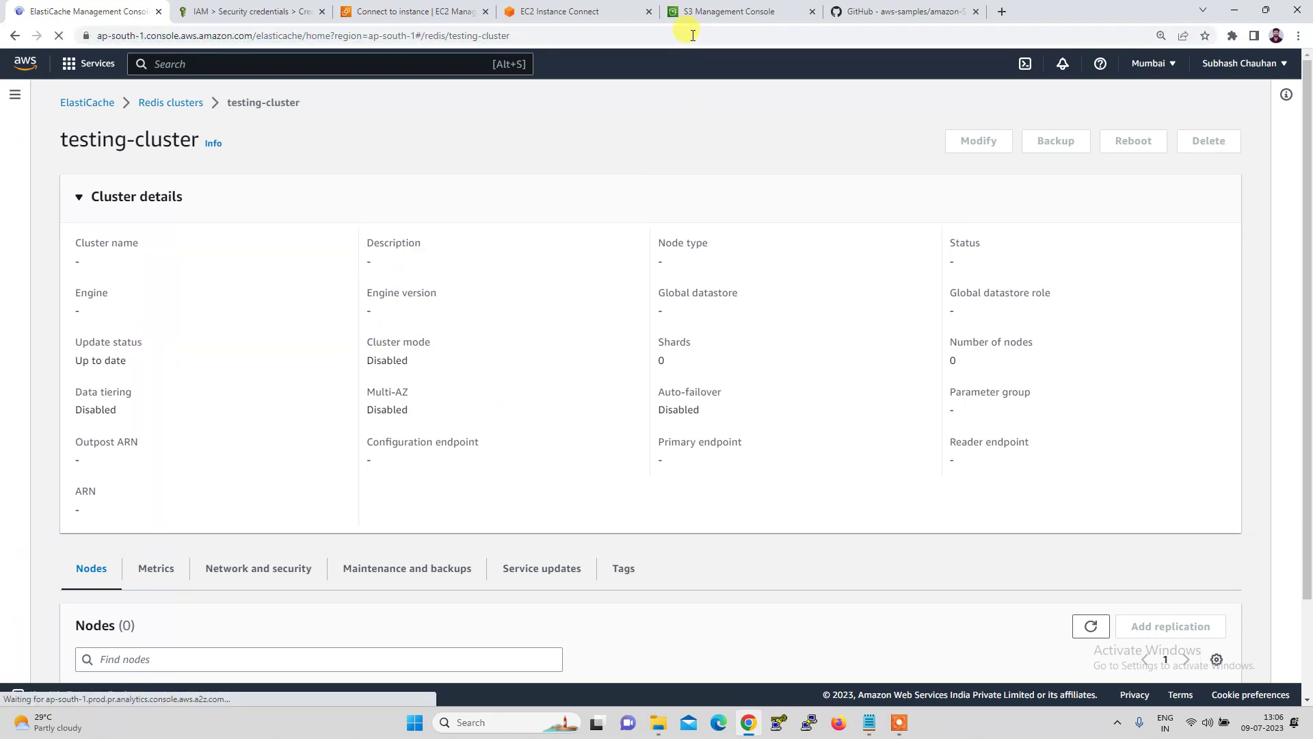
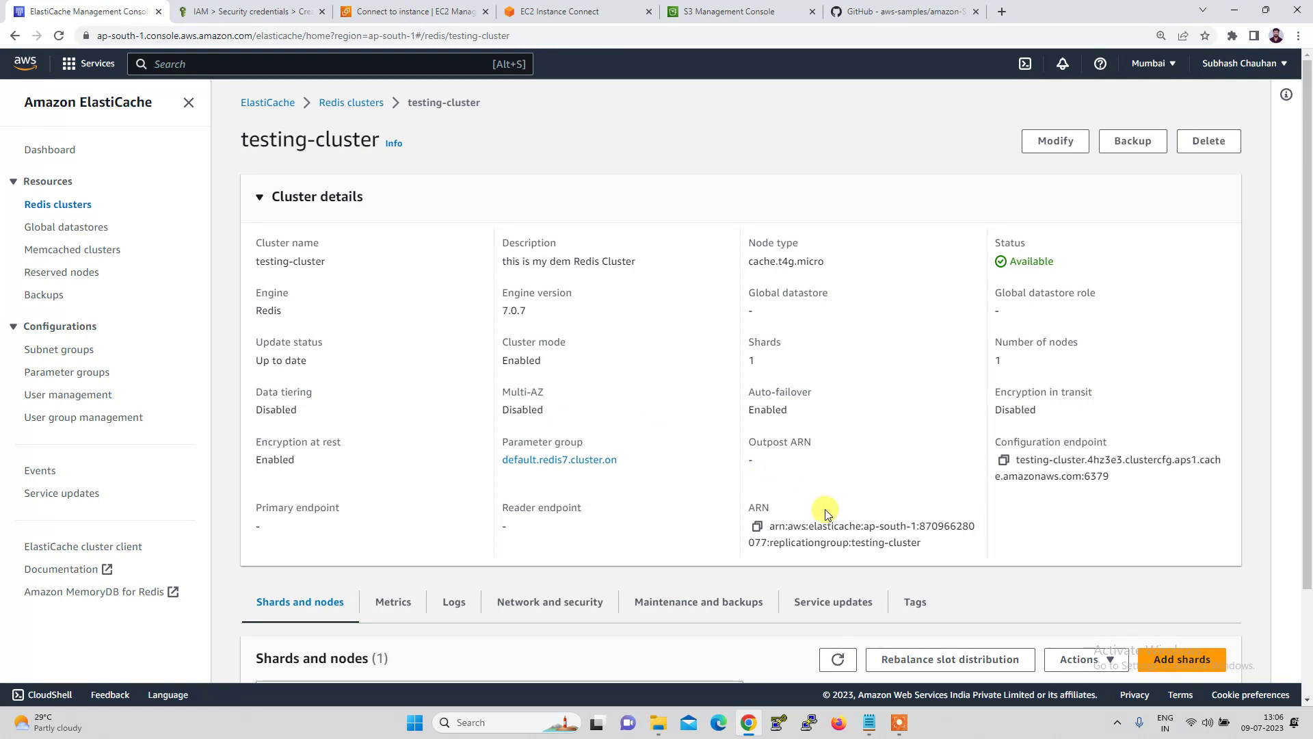
Step: Review testing-cluster's shards and nodes, slow and engine logs, and metrics
scroll(459, 388, "down", 2)
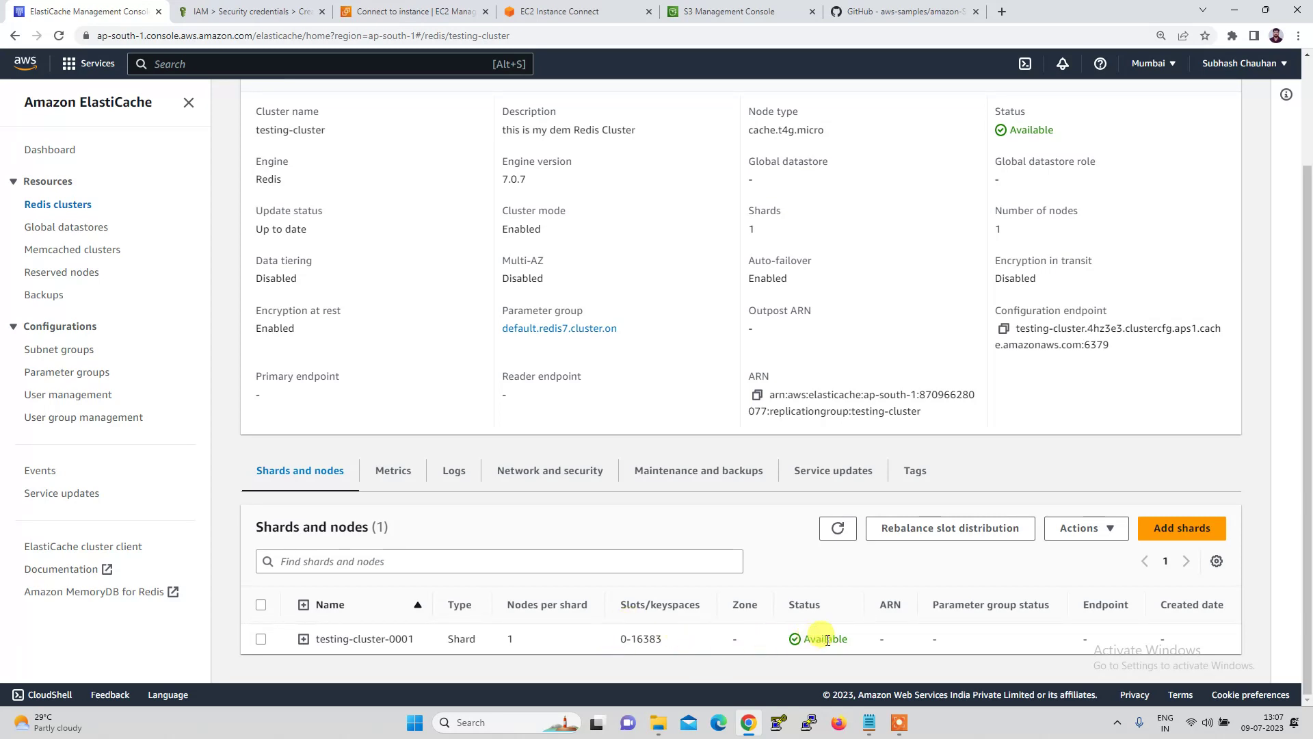
left_click(454, 482)
scroll(461, 573, "down", 4)
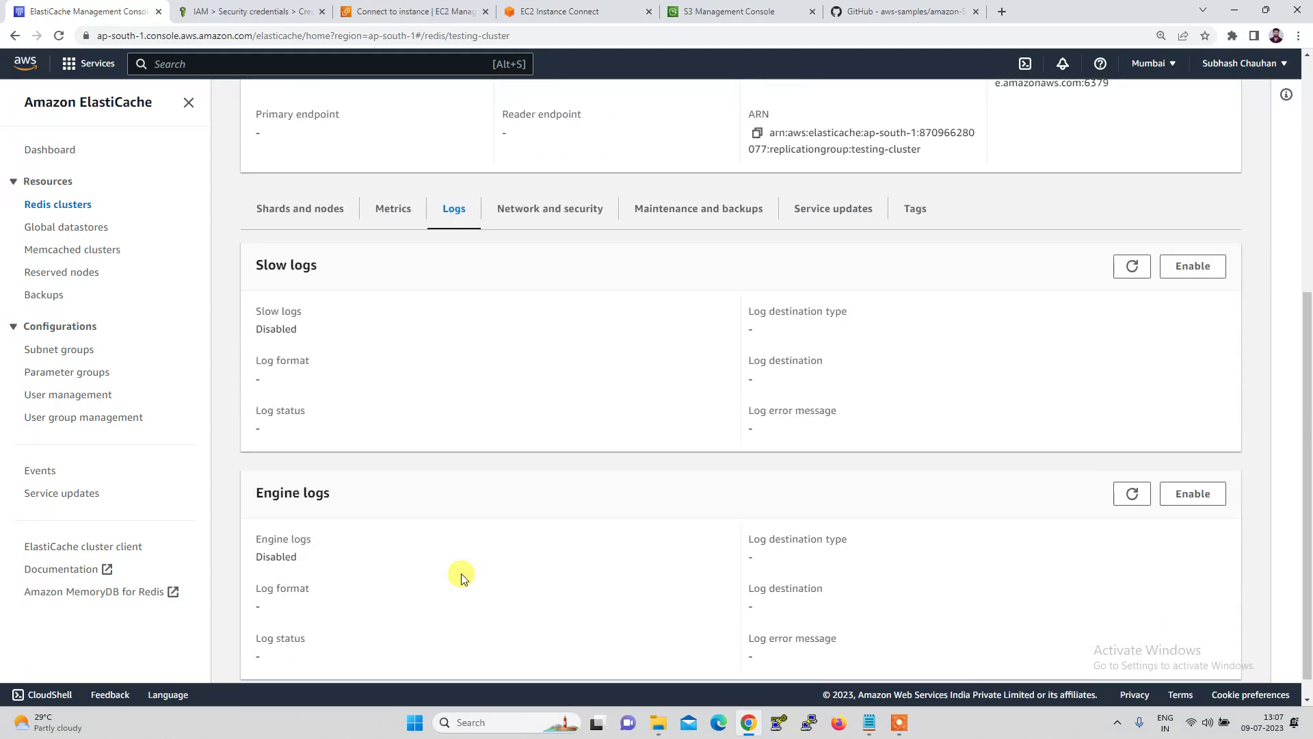
scroll(461, 573, "up", 3)
scroll(461, 576, "up", 1)
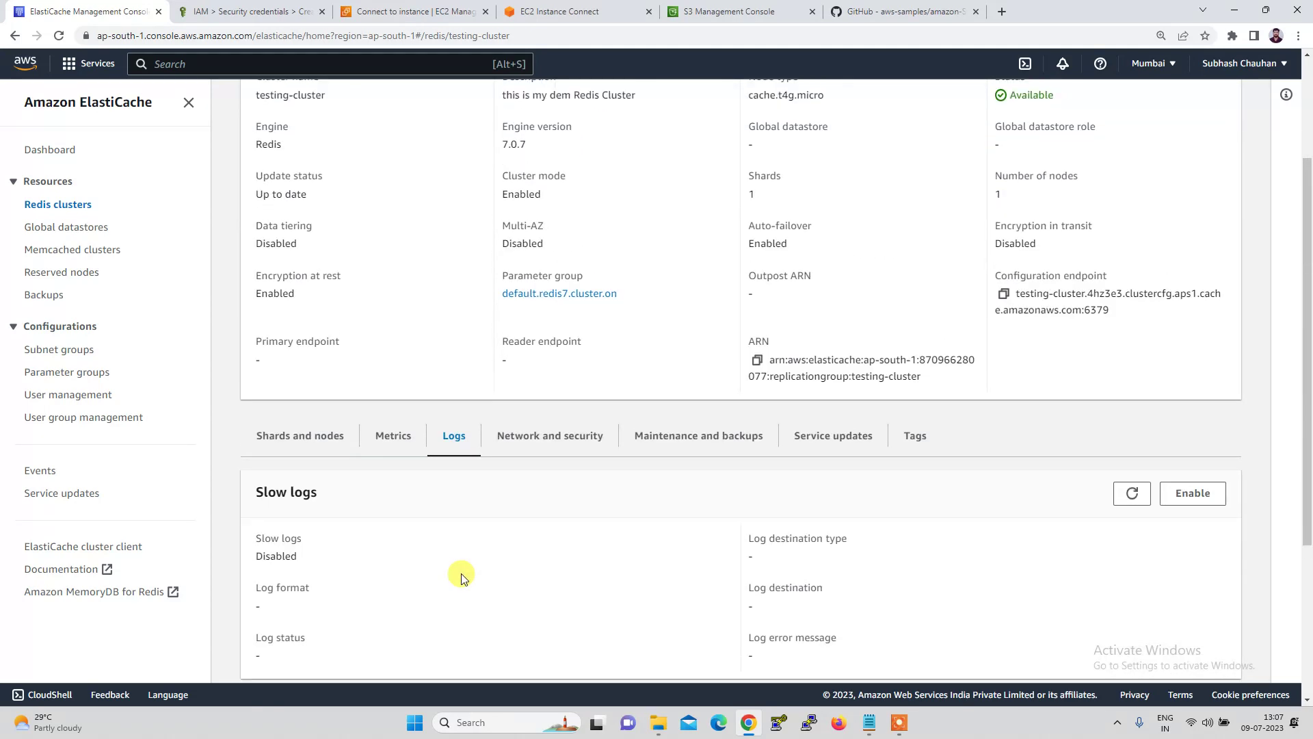
left_click(394, 438)
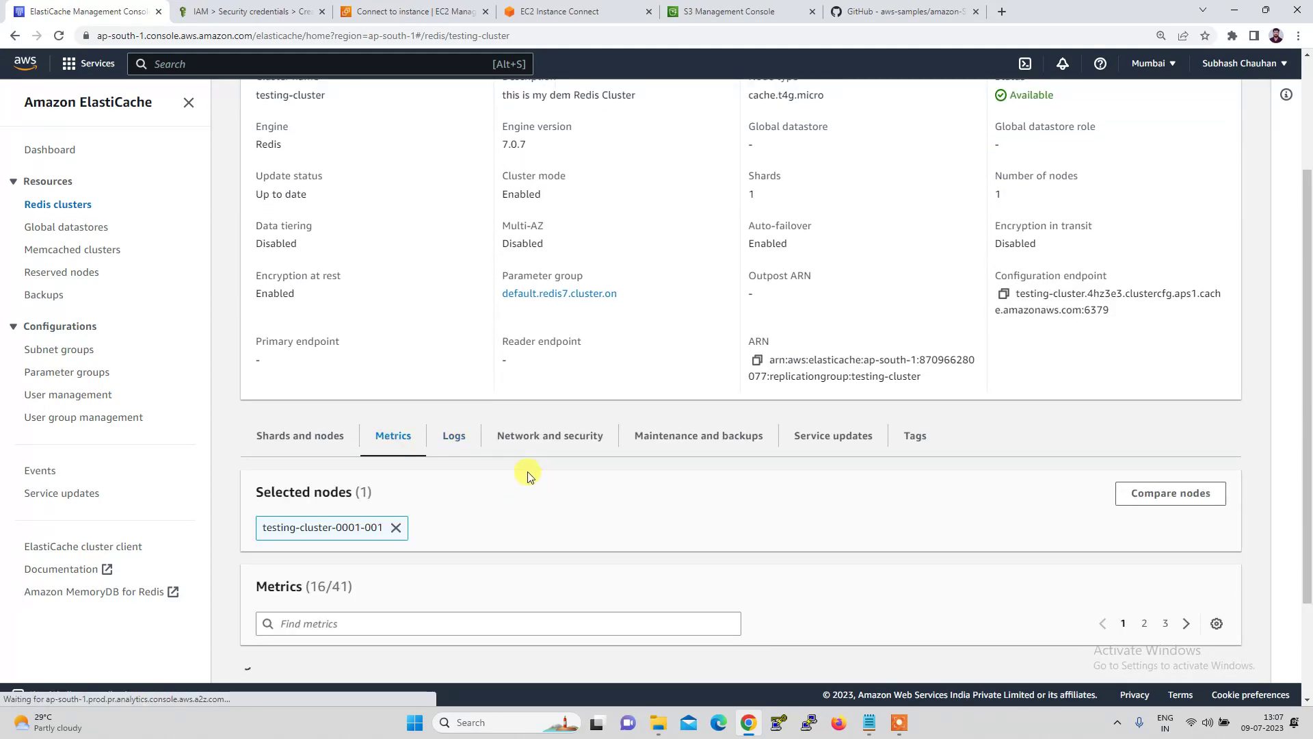
Step: Review testing-cluster's network and security settings and check its default security group's inbound rules in a separate browser tab
left_click(537, 440)
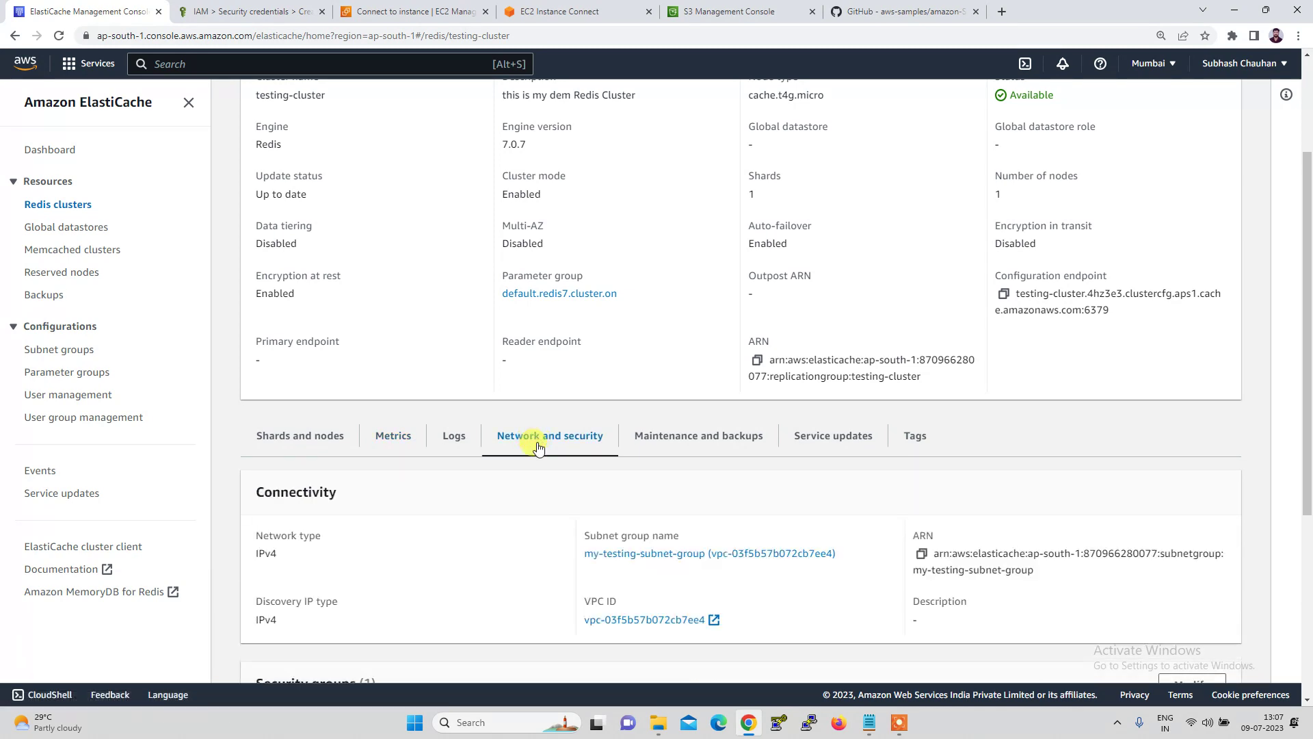
scroll(542, 514, "down", 3)
scroll(545, 514, "down", 1)
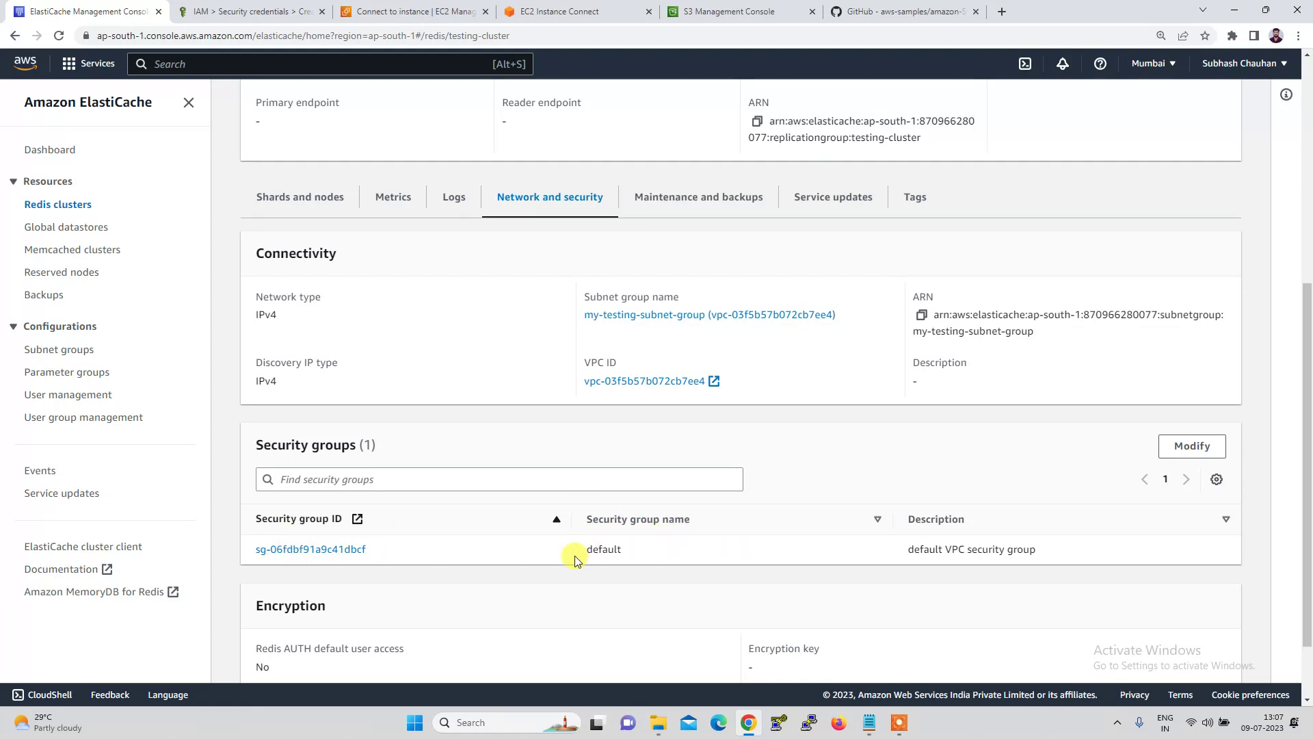
right_click(316, 554)
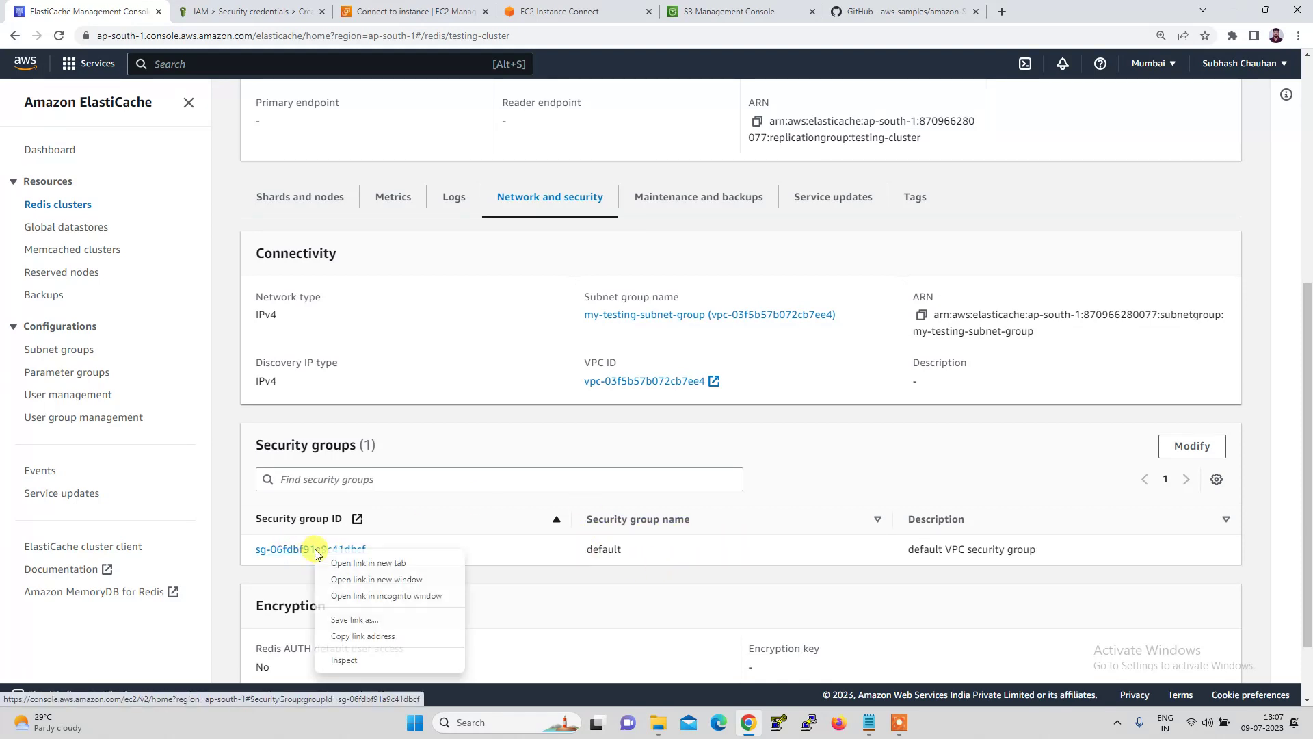
left_click(404, 566)
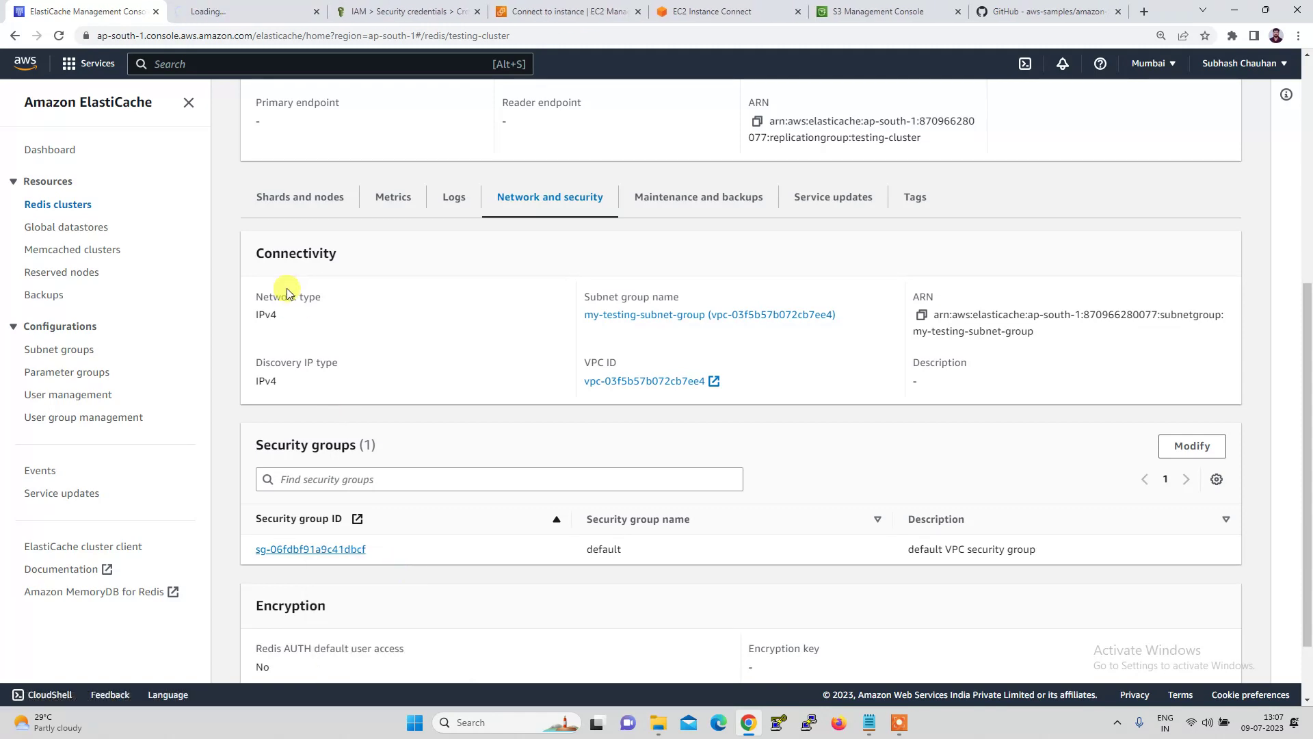
left_click(223, 10)
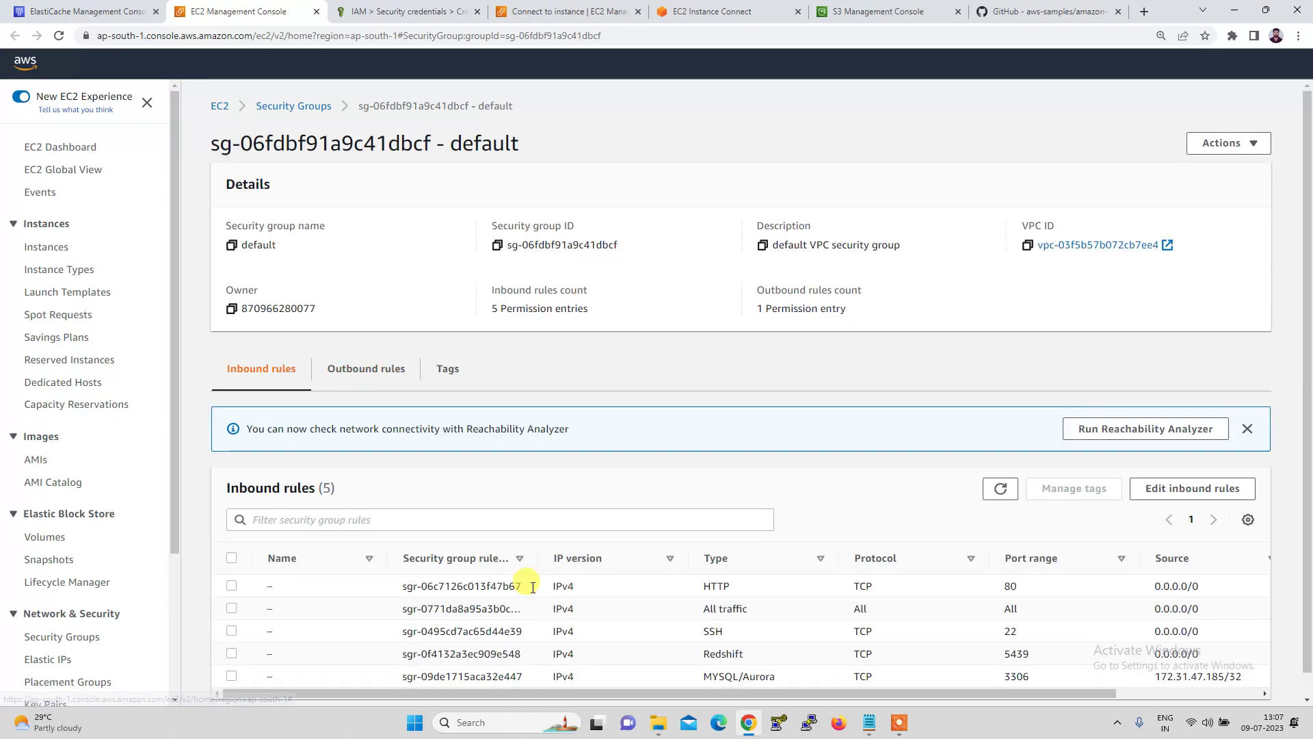
scroll(522, 578, "right", 1)
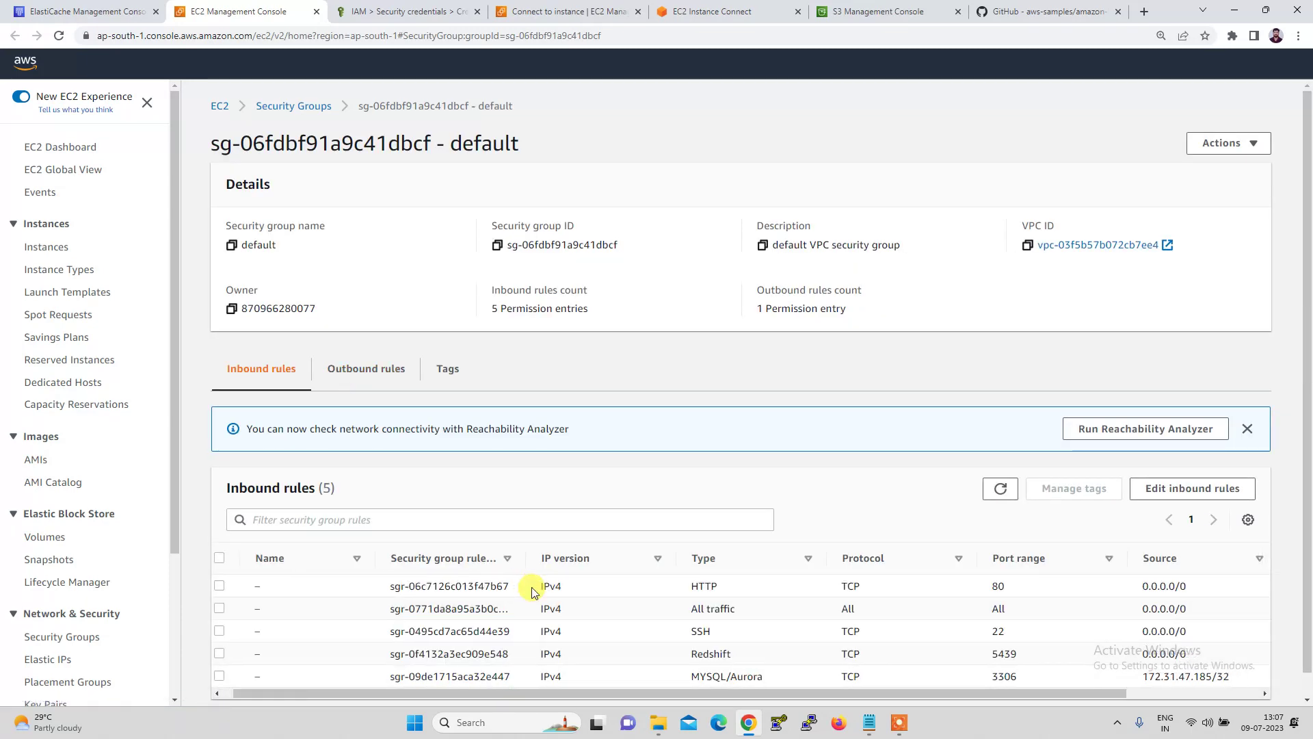
left_click(316, 11)
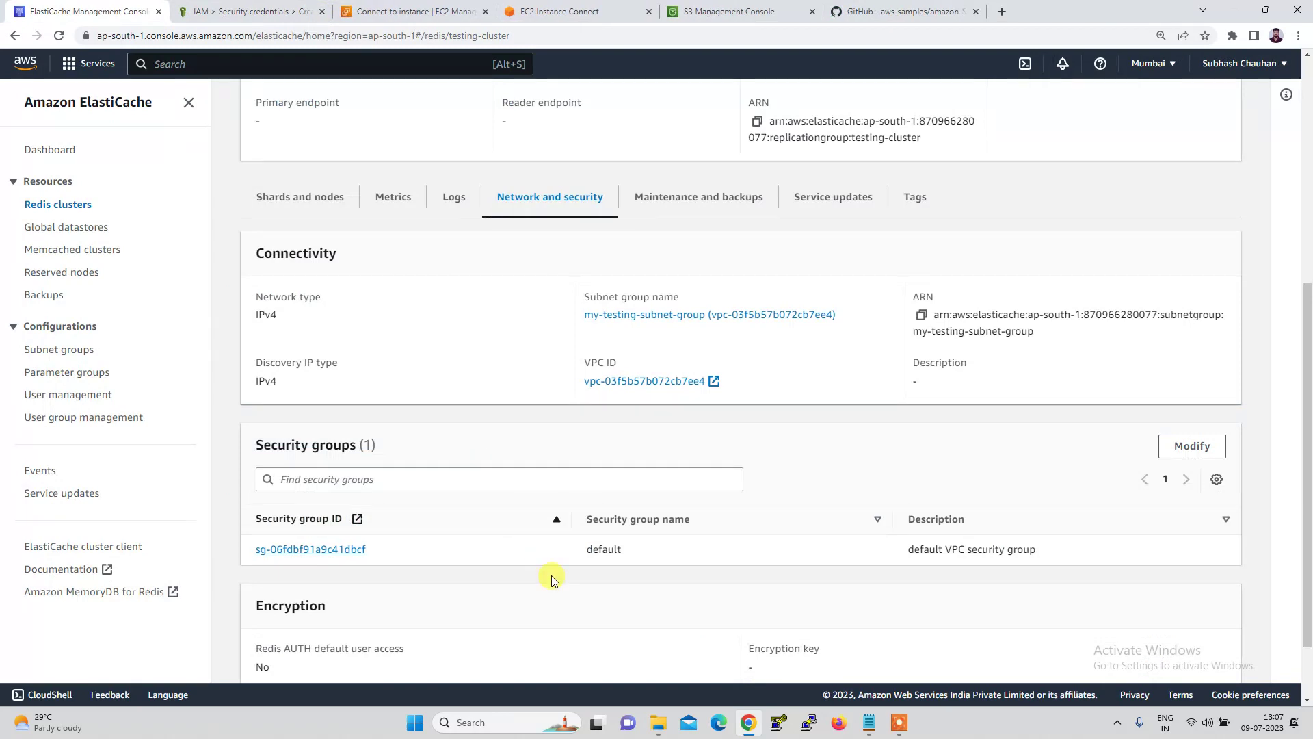
Step: Review testing-cluster's maintenance and backup settings, and view the automatic backup option without modifying the cluster
left_click(675, 211)
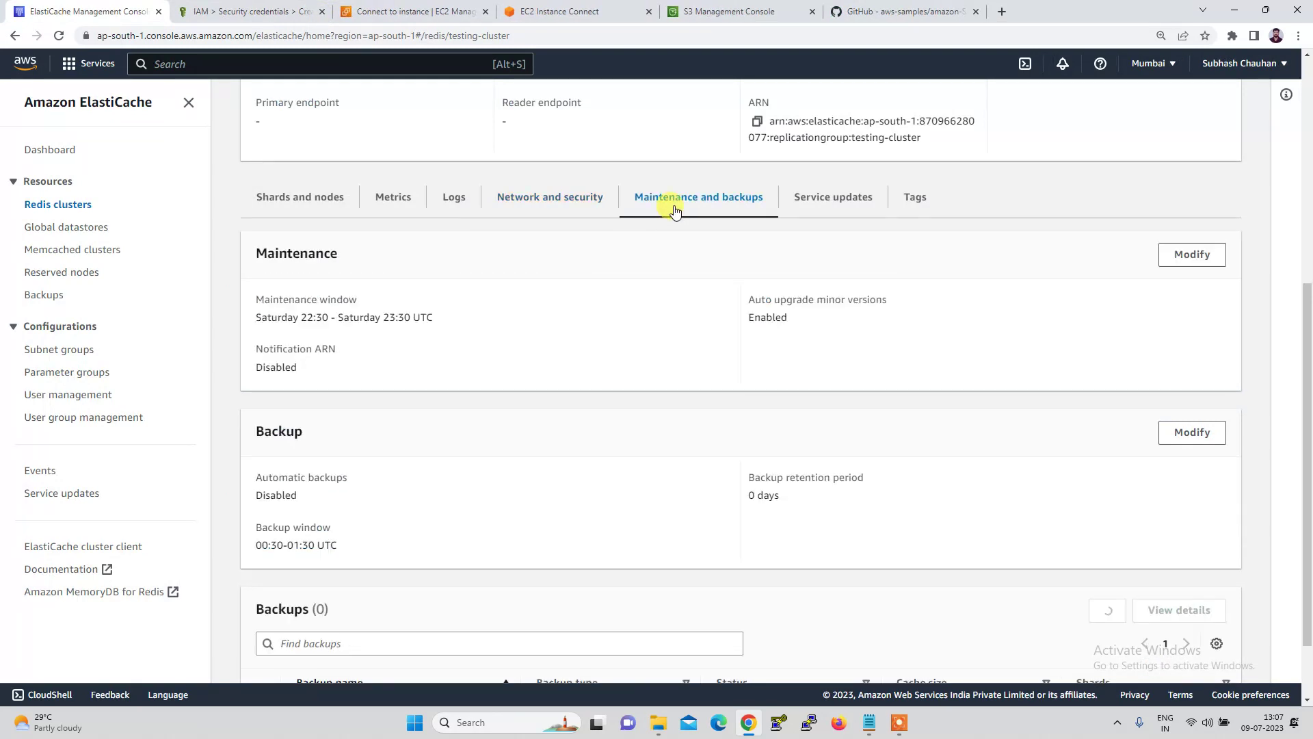
scroll(752, 392, "down", 1)
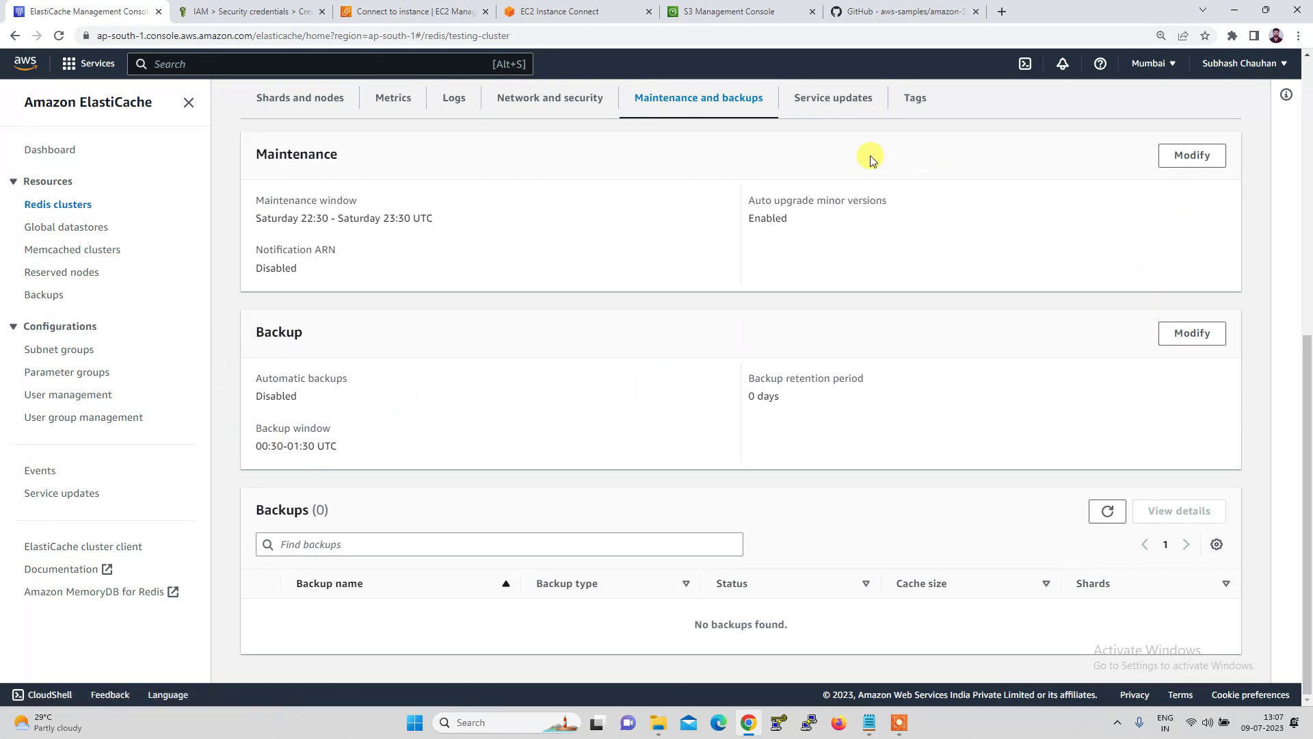
left_click(1188, 339)
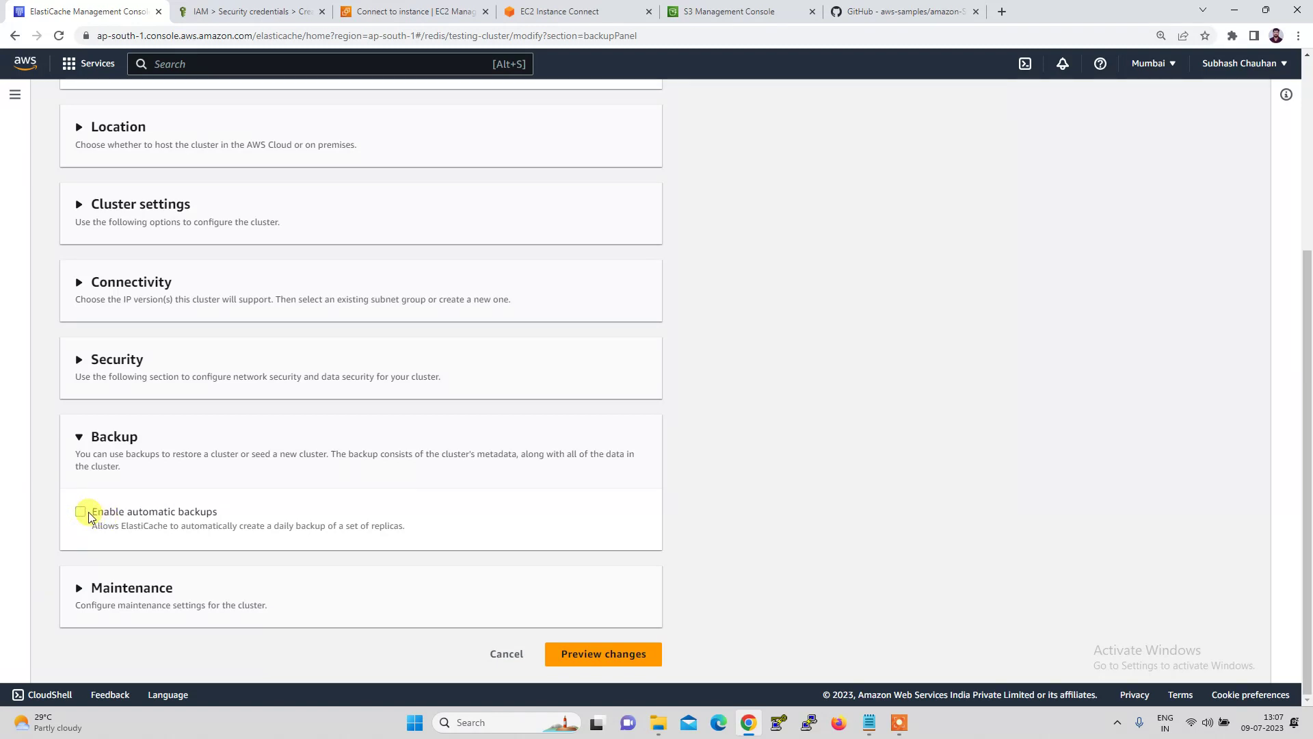
left_click(506, 654)
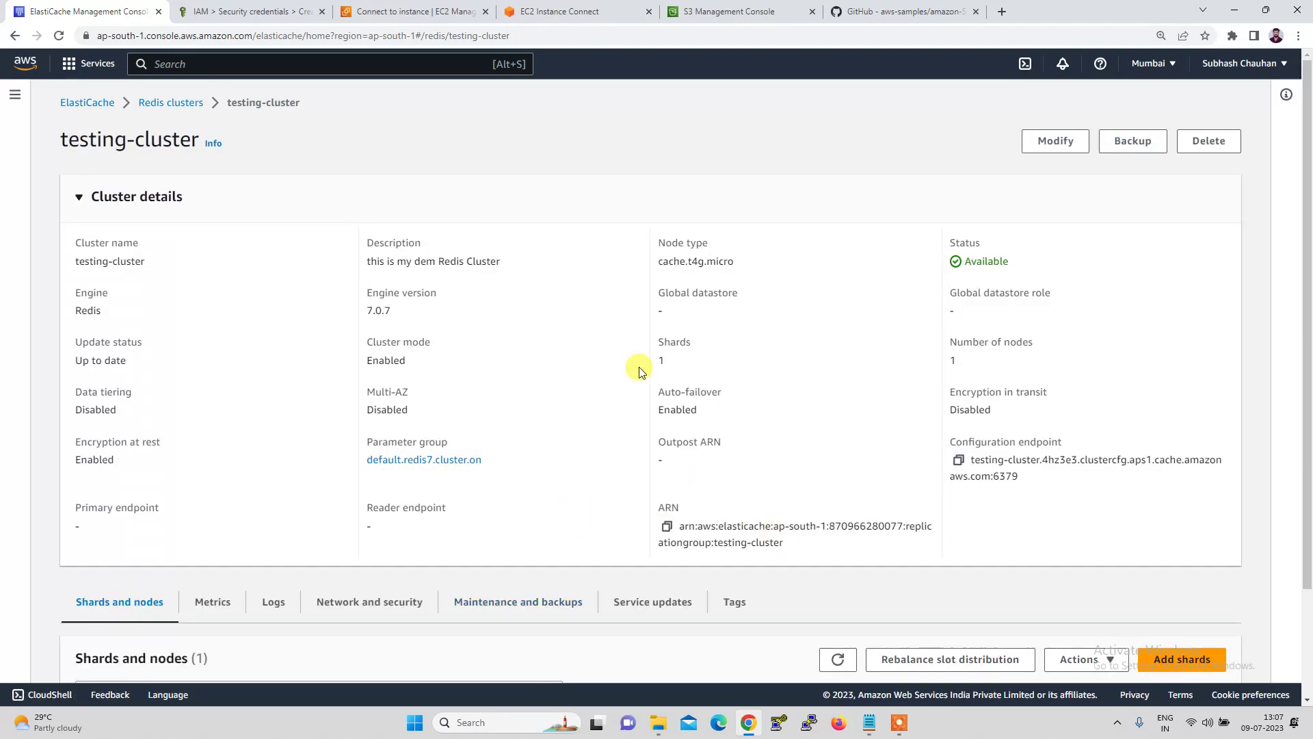
Step: Switch to the EC2 Instance Connect terminal, change into the setup directory and list its contents with ls -l
left_click(551, 13)
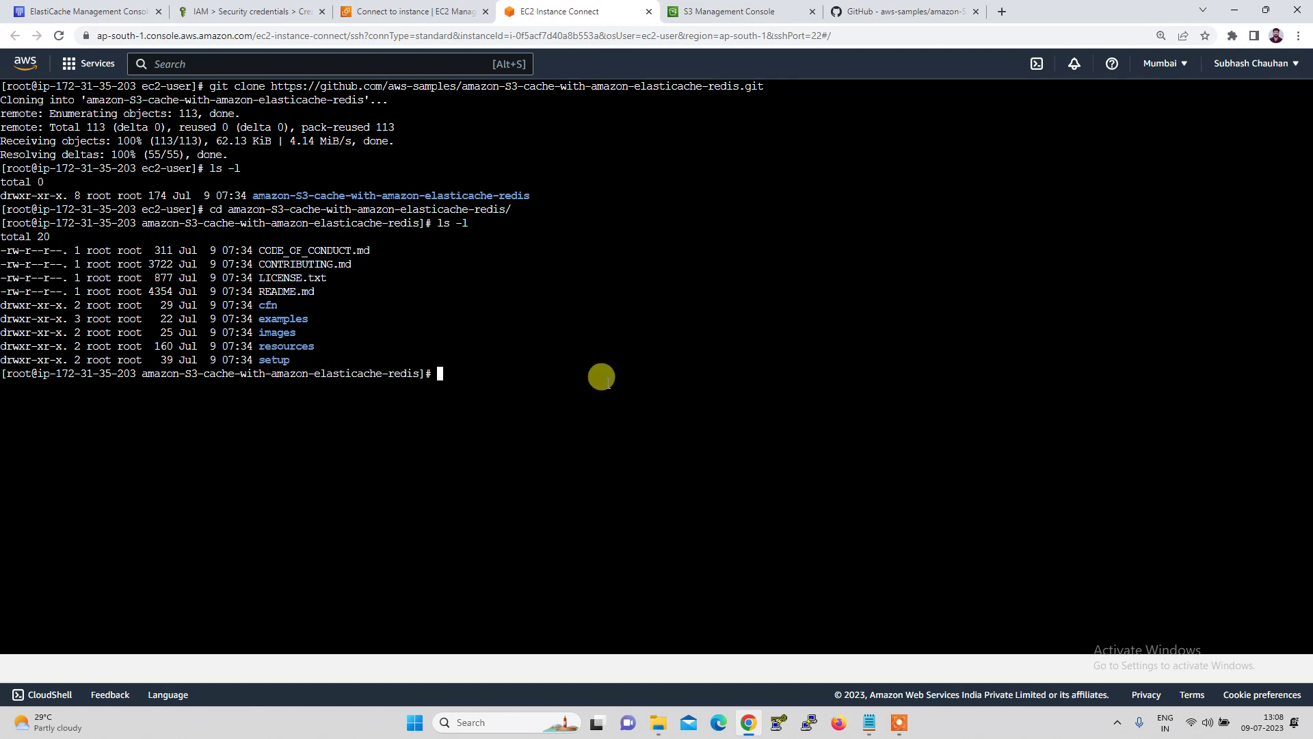
type("cd setup/")
key("Return")
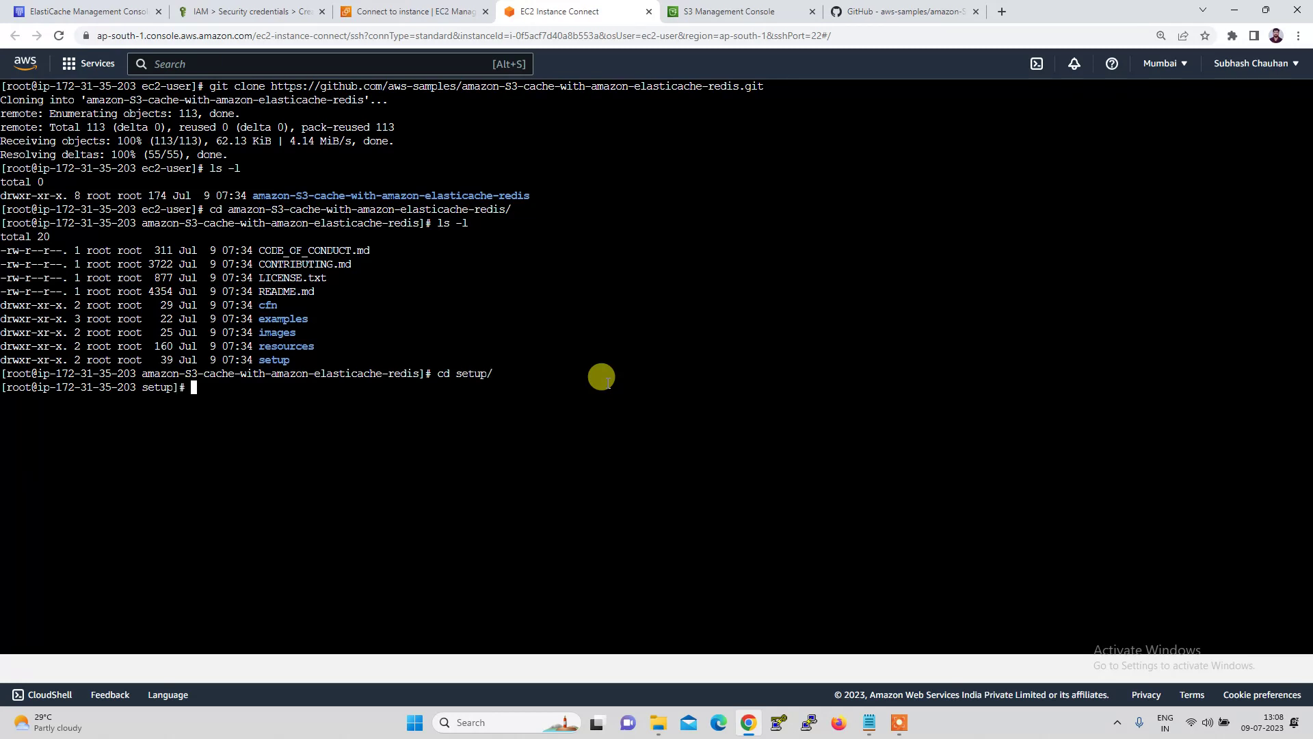
type("ls -l")
key("Return")
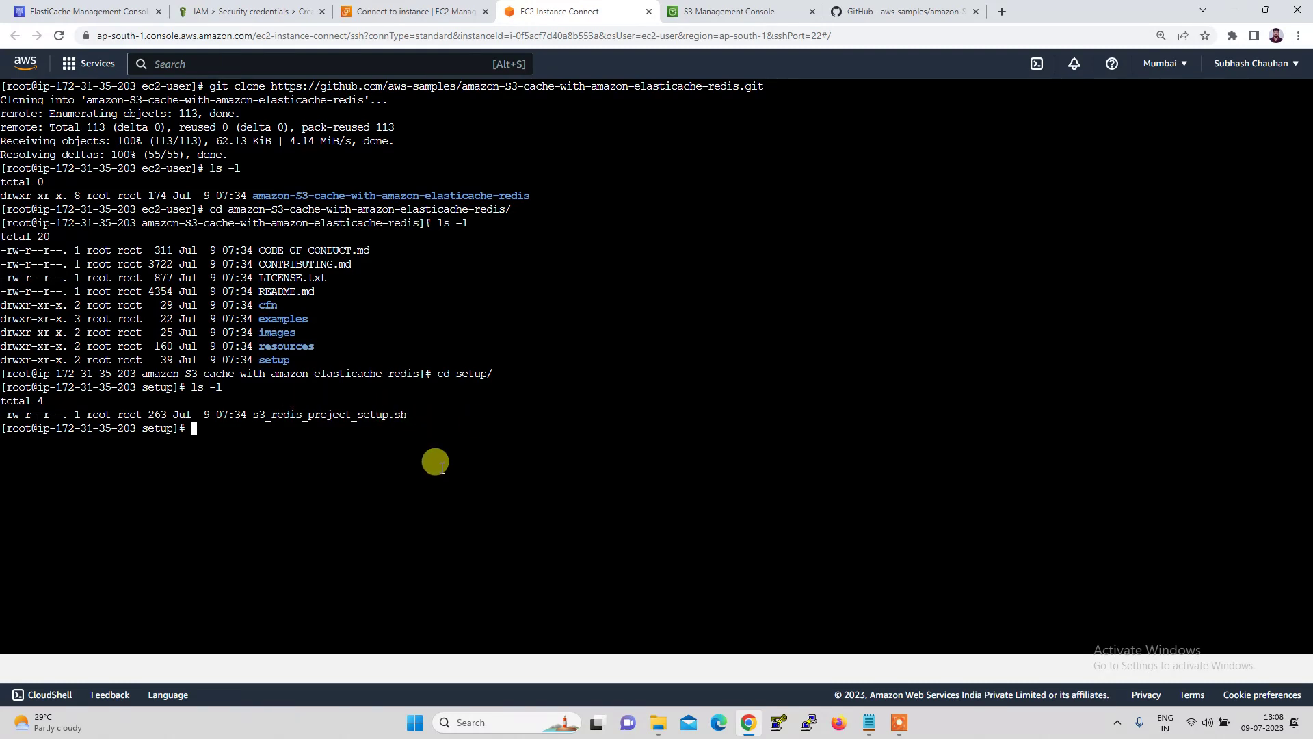
Step: Display the contents of s3_redis_project_setup.sh with cat
type("cat s3")
key("Tab")
key("Return")
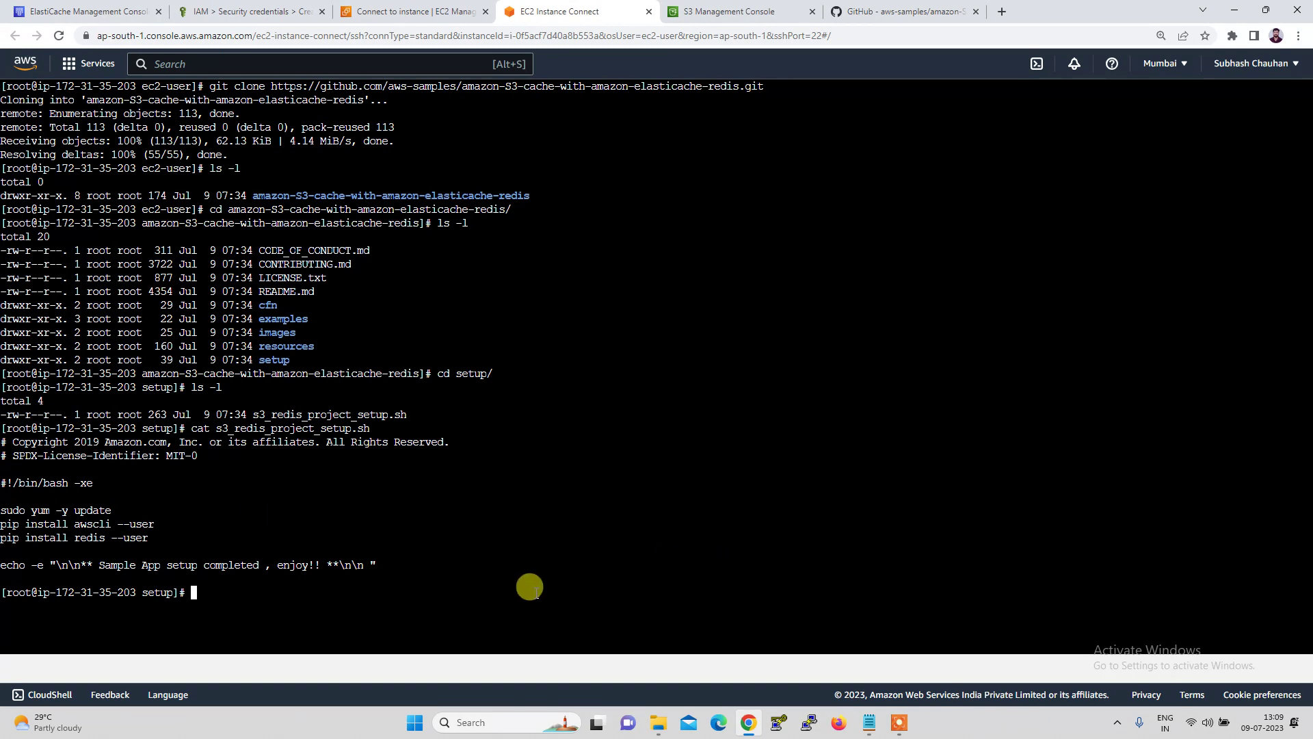
Step: Install pip with yum install pip, accept the installation with y, and clear the terminal
type("install pip")
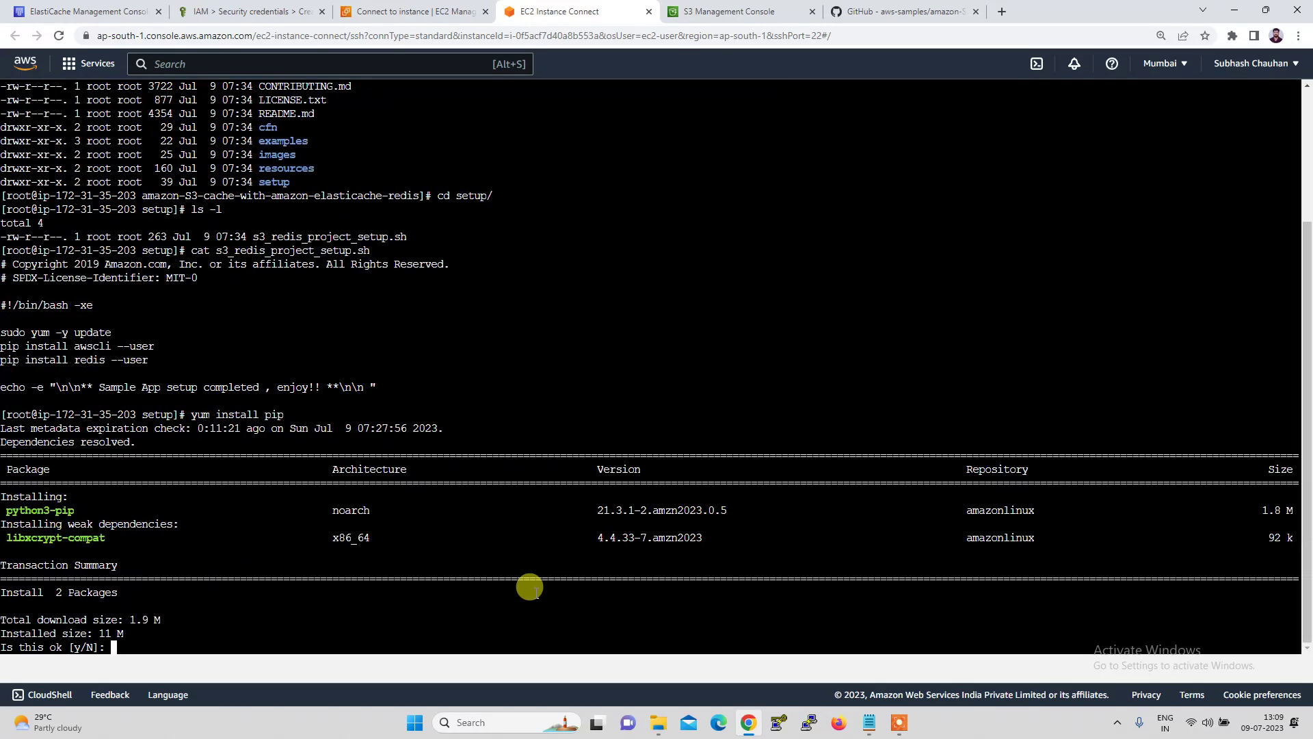
key("Return")
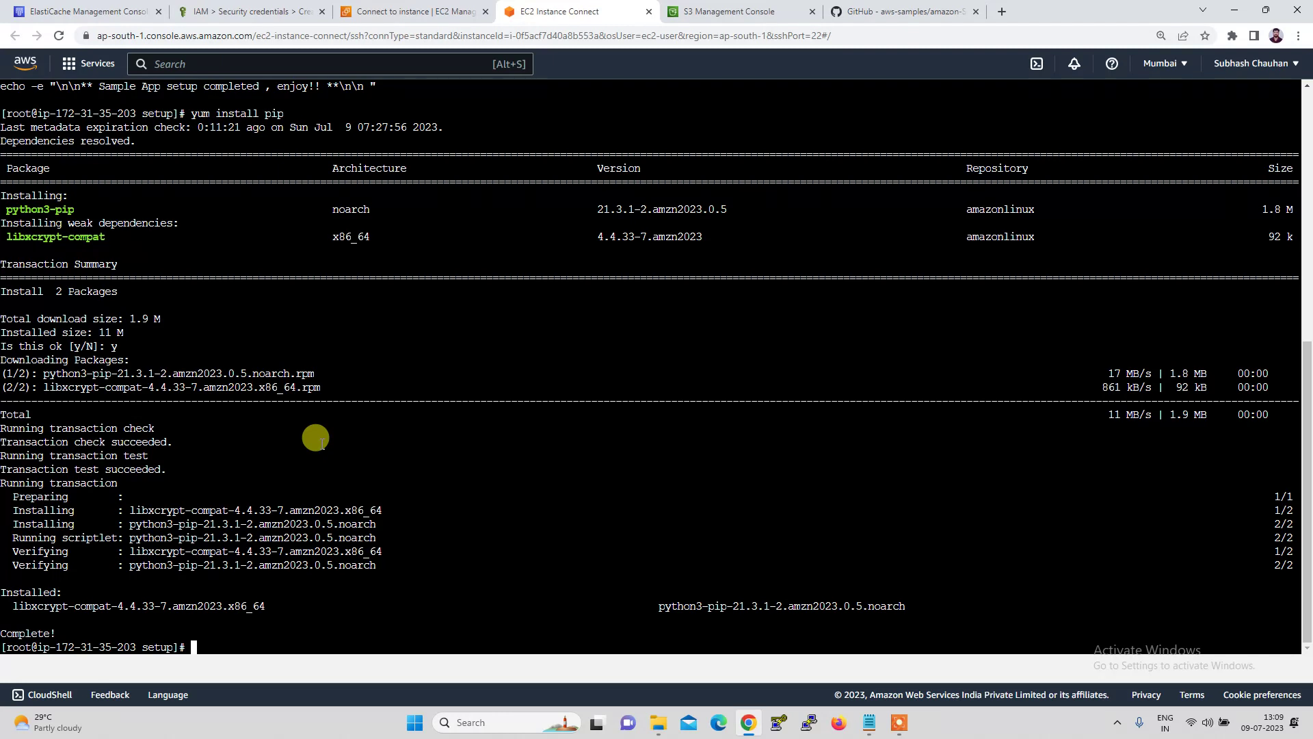
type("clear")
key("Return")
Step: Display s3_redis_project_setup.sh again with cat to review its commands before running it
type("c")
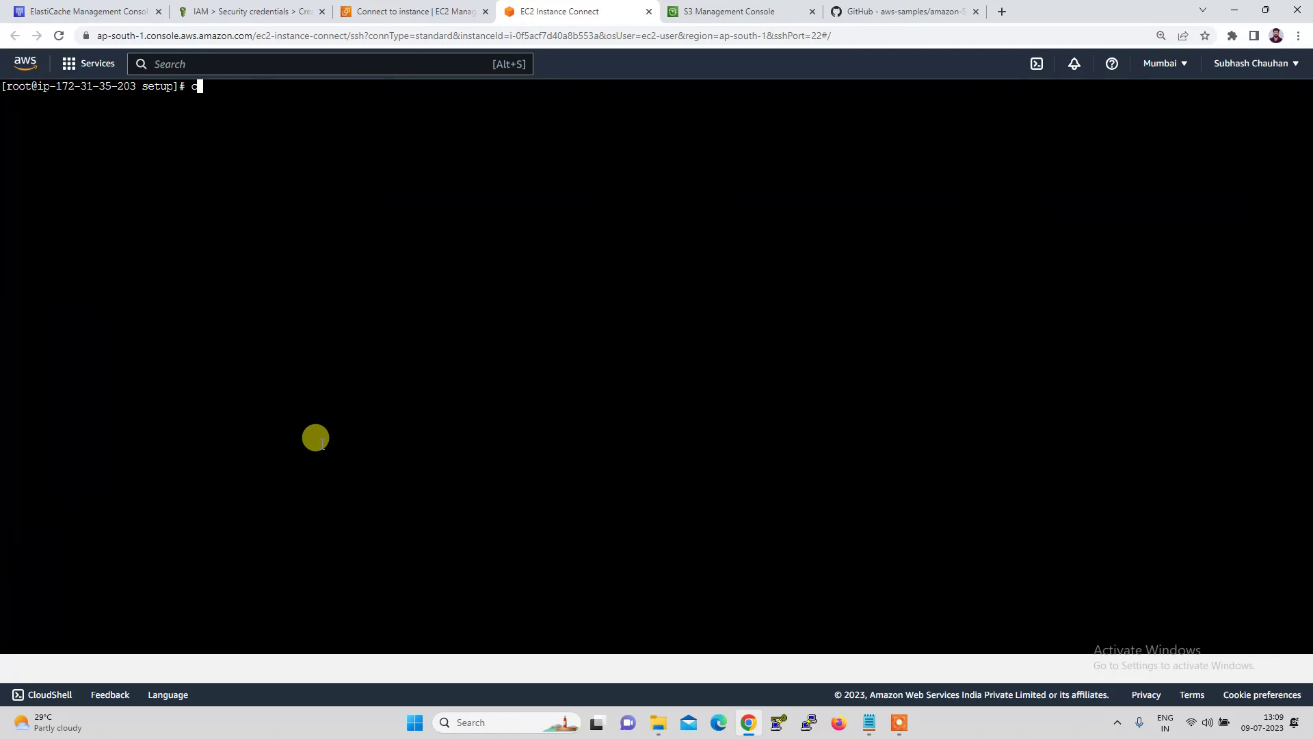
type("at s`")
key("BackSpace")
type("3")
key("Tab")
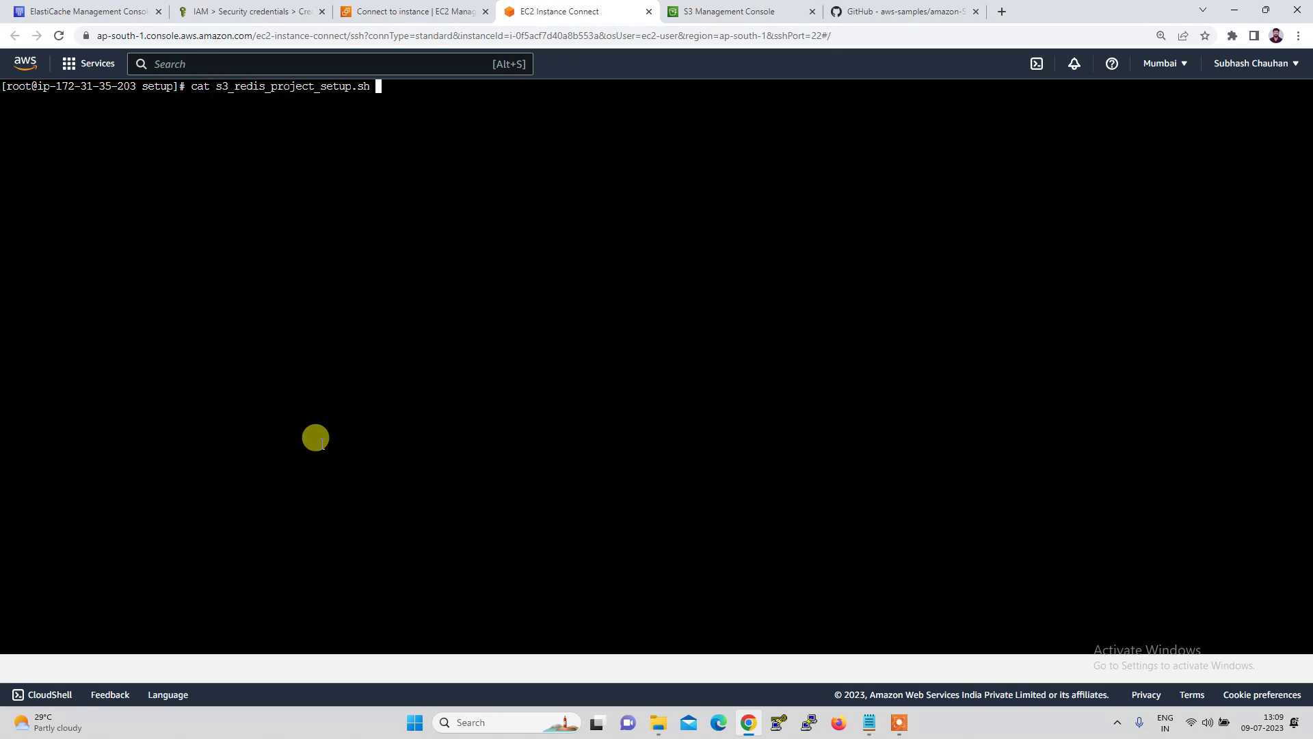
key("Return")
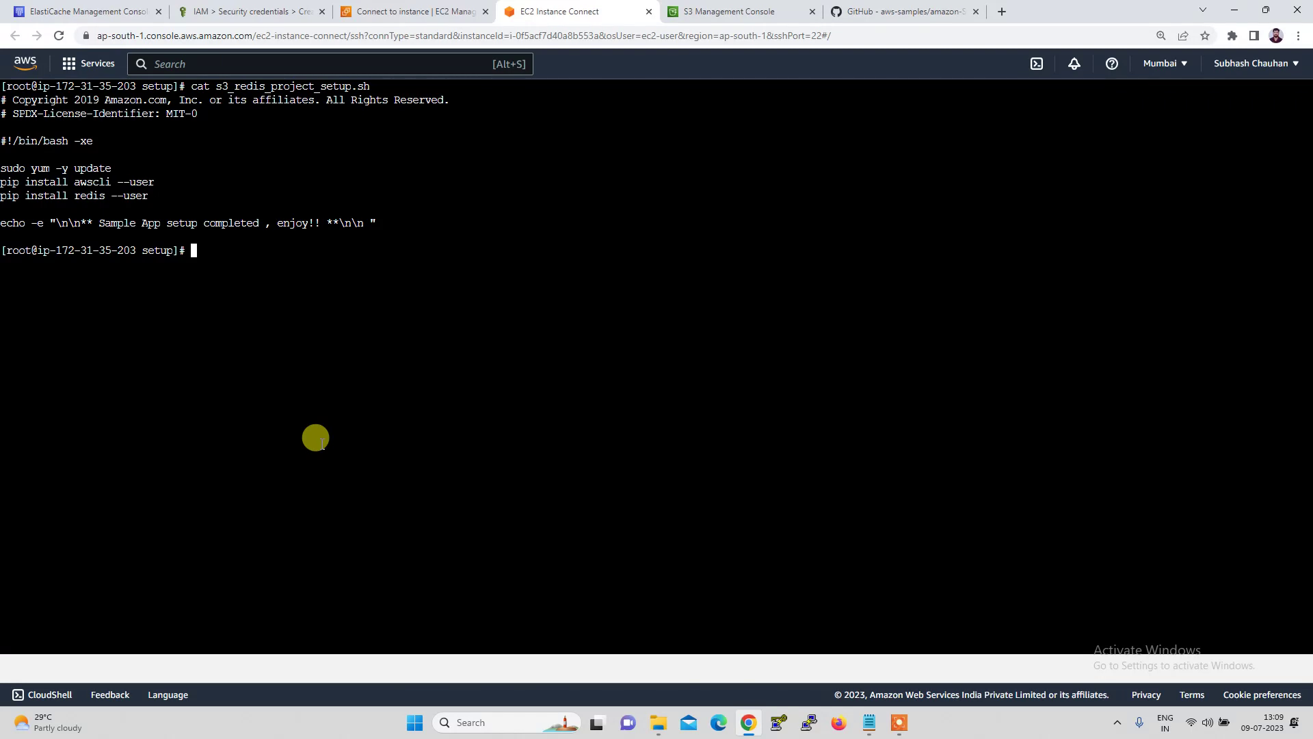
Step: Run the setup script with sh s3_redis_project_setup.sh
type("sh s3")
key("Tab")
key("Return")
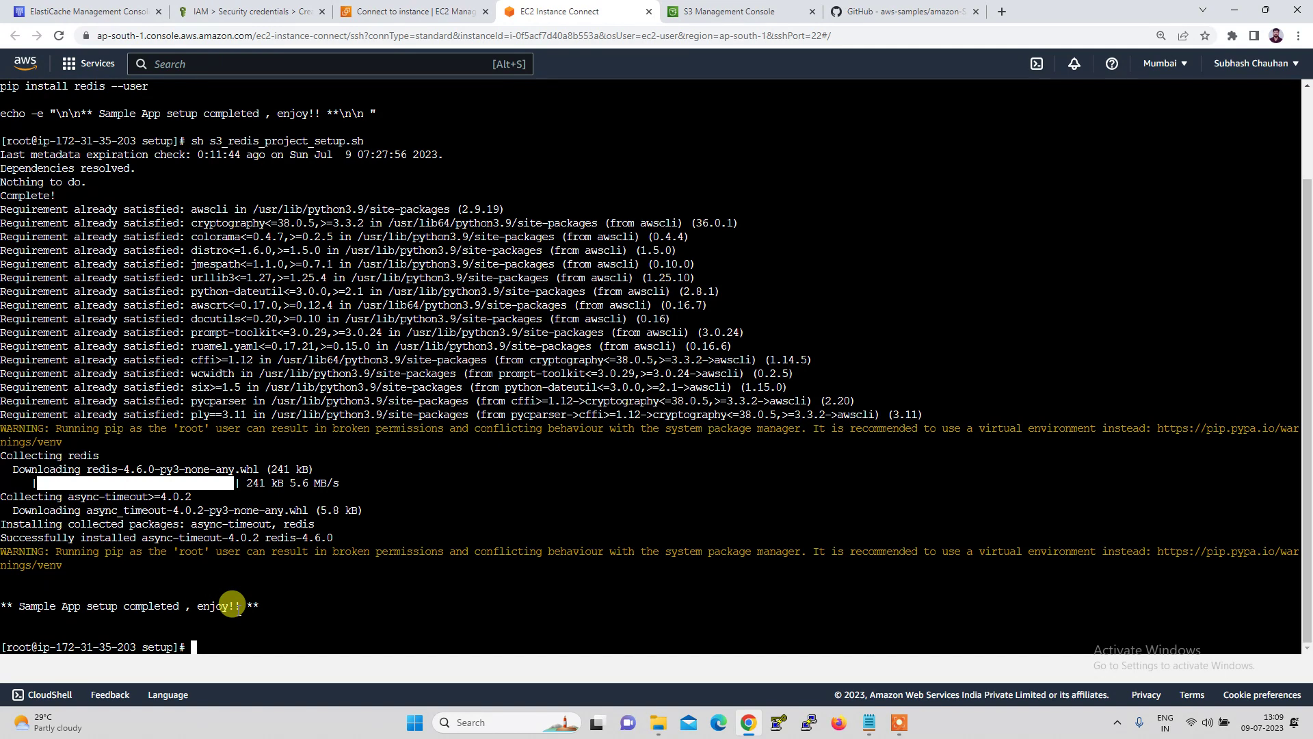
Step: Move up to the project's root folder with cd .., clear the terminal, and list the folder contents with ls -l
scroll(164, 382, "up", 3)
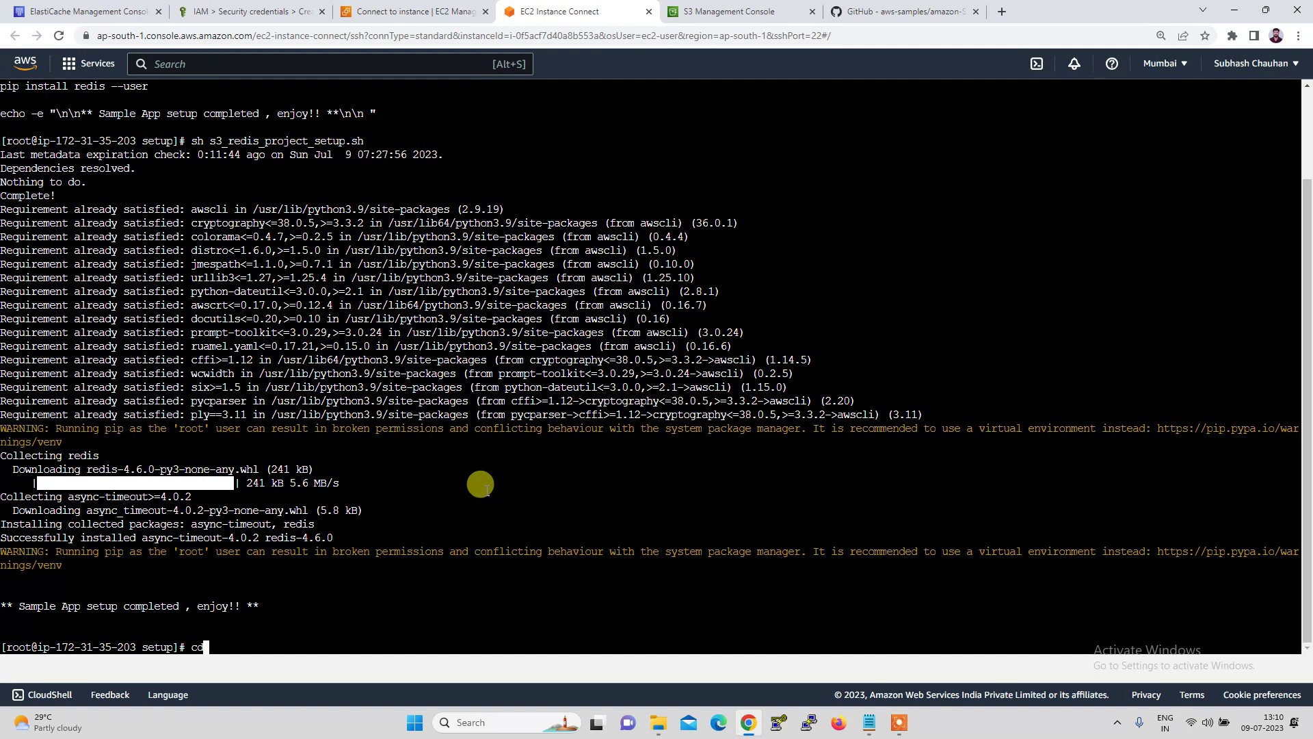
key("Return")
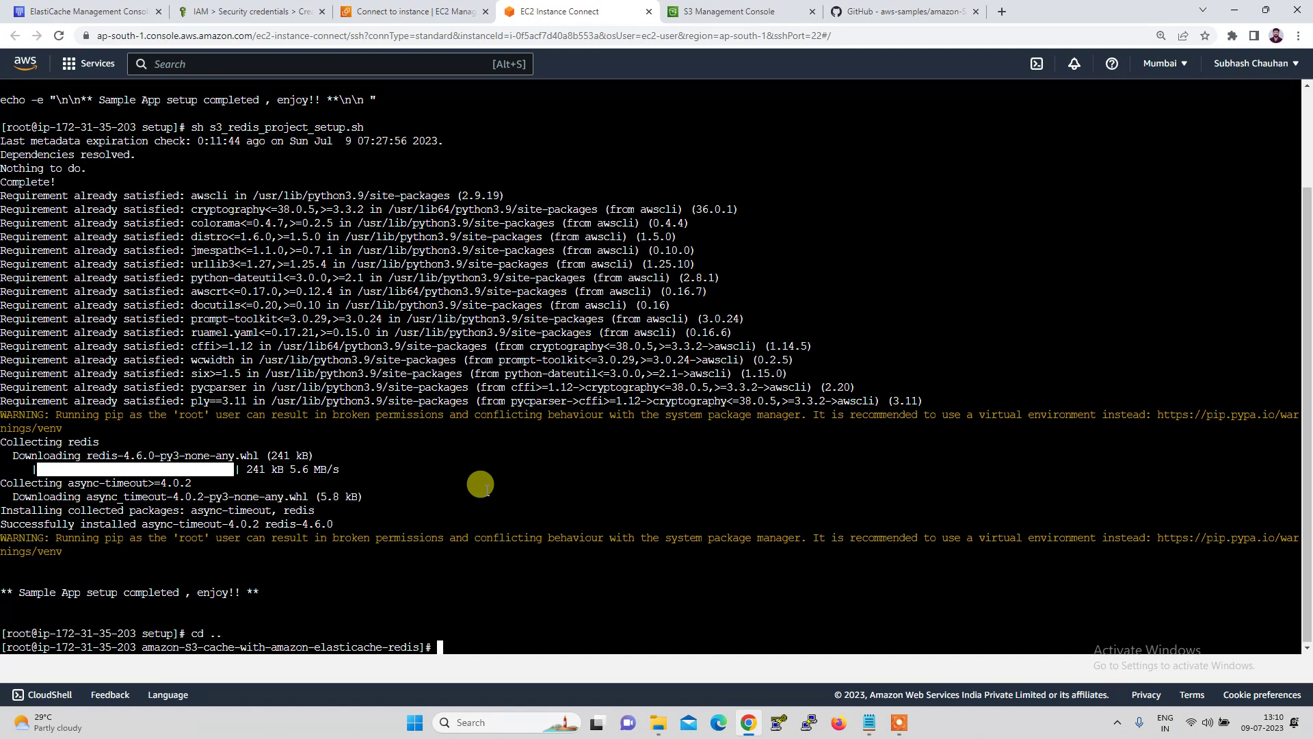
type("clear")
key("Return")
type("ls -l")
key("Return")
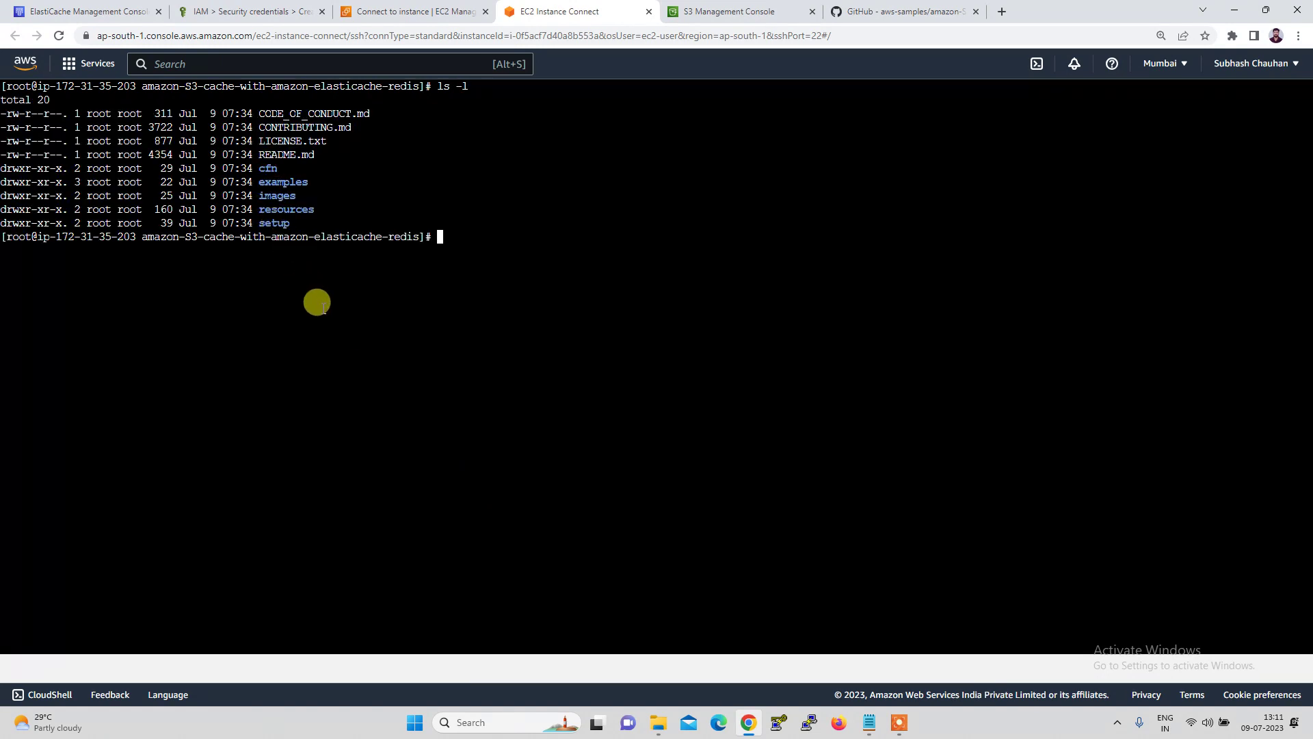
Step: Install Python with yum install python and accept the installation with y
type("yum install python")
key("Return")
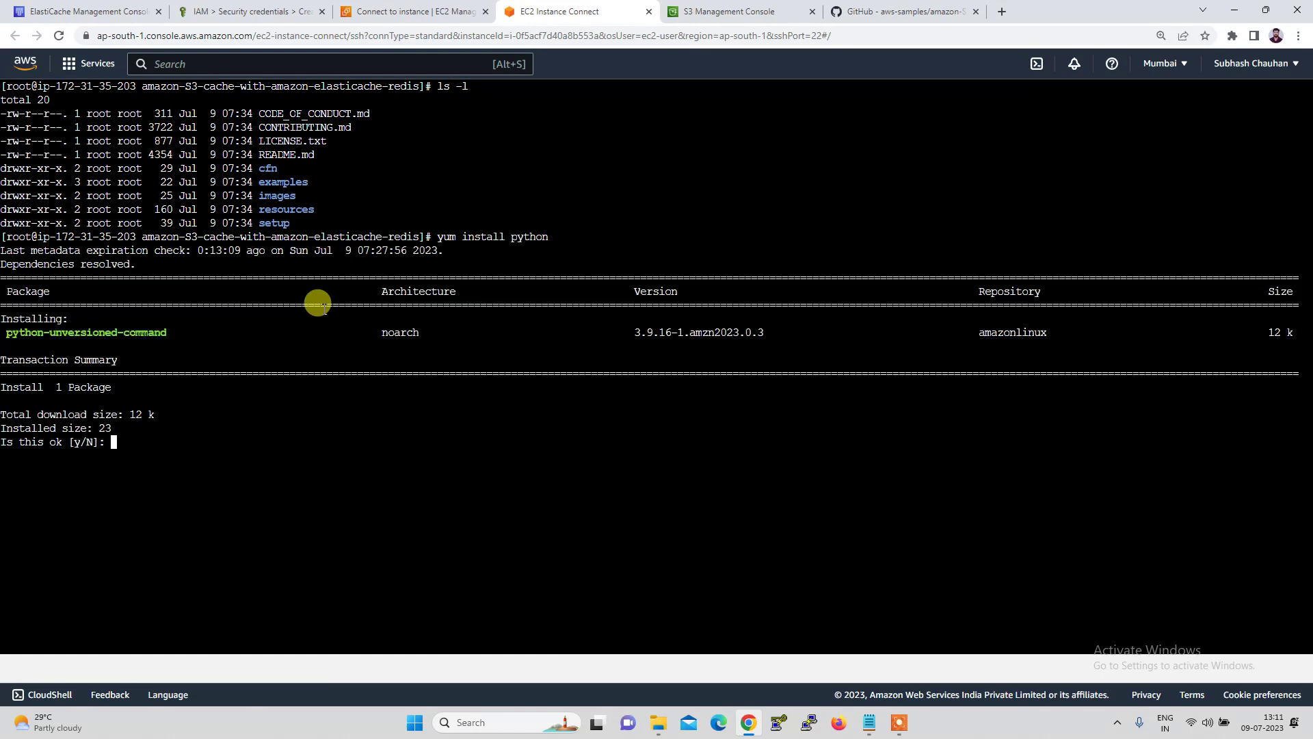
type("y")
key("Return")
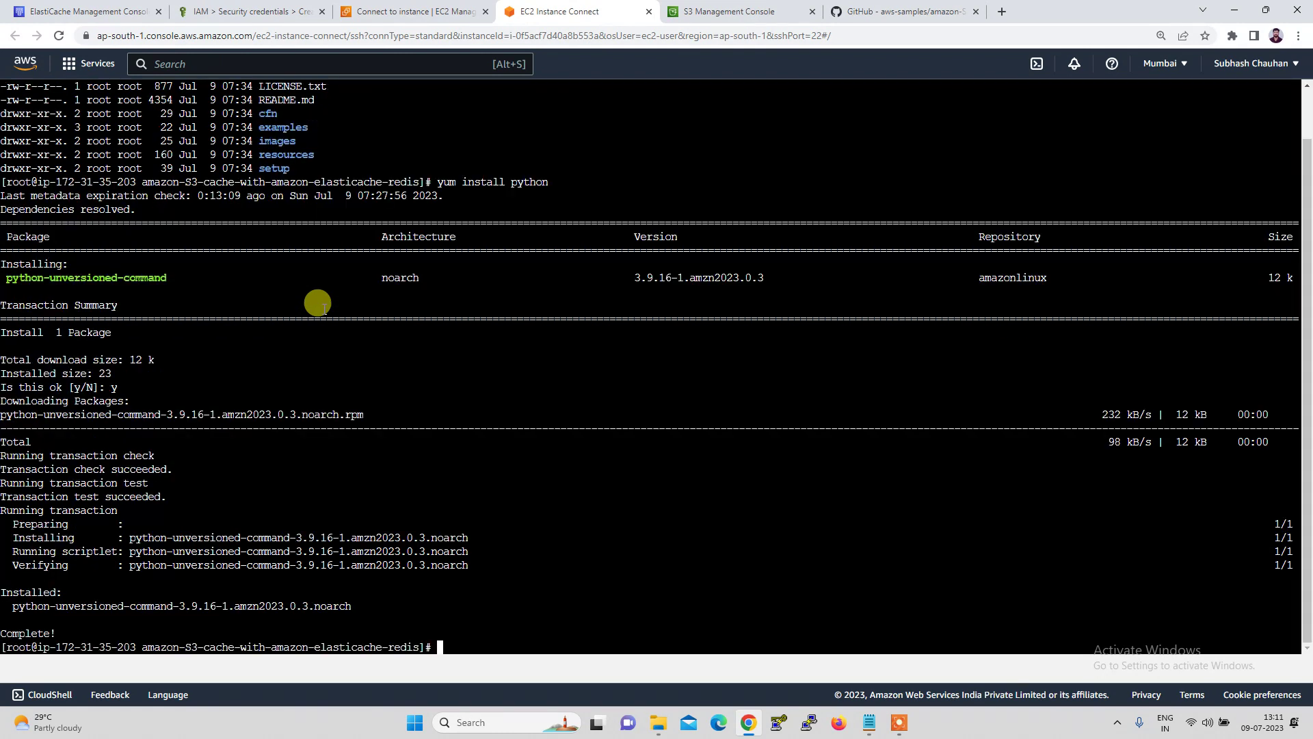
Step: List the project folder, change into its resources directory, and list the files there with ls -l
type("ls -l")
key("Return")
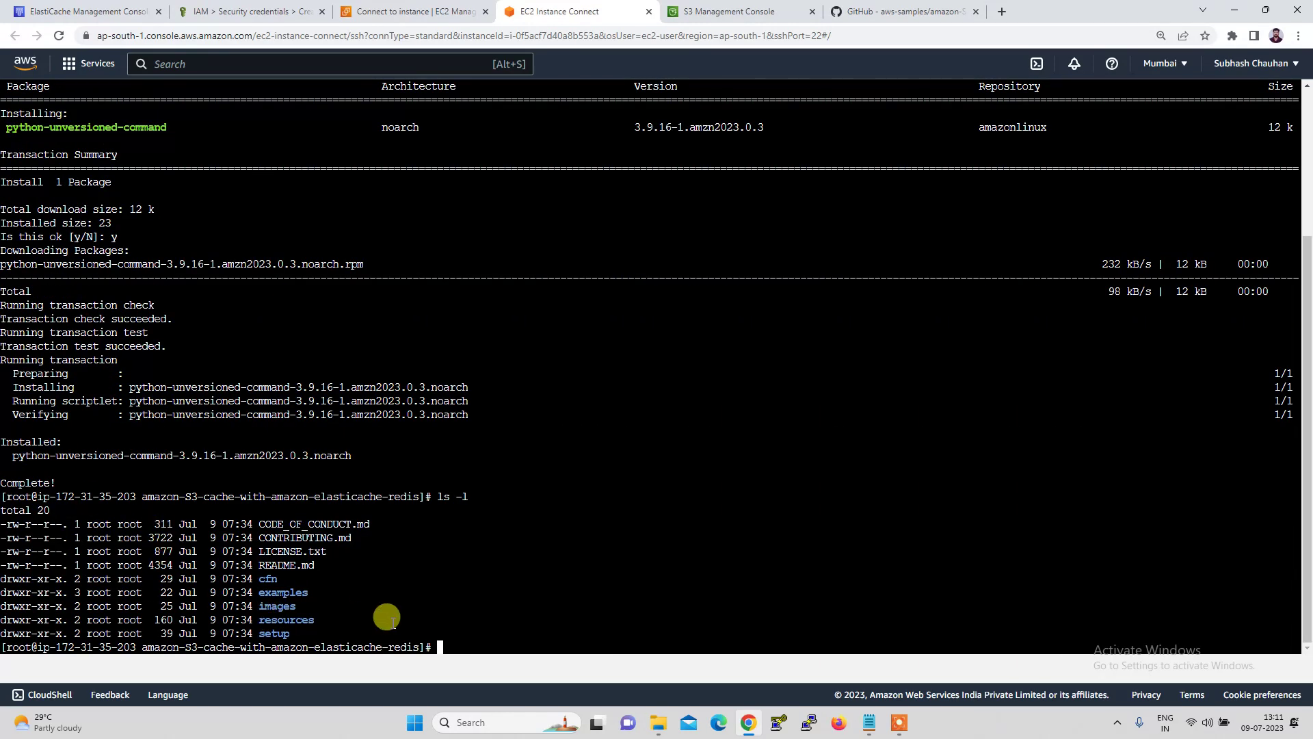
type("cd ")
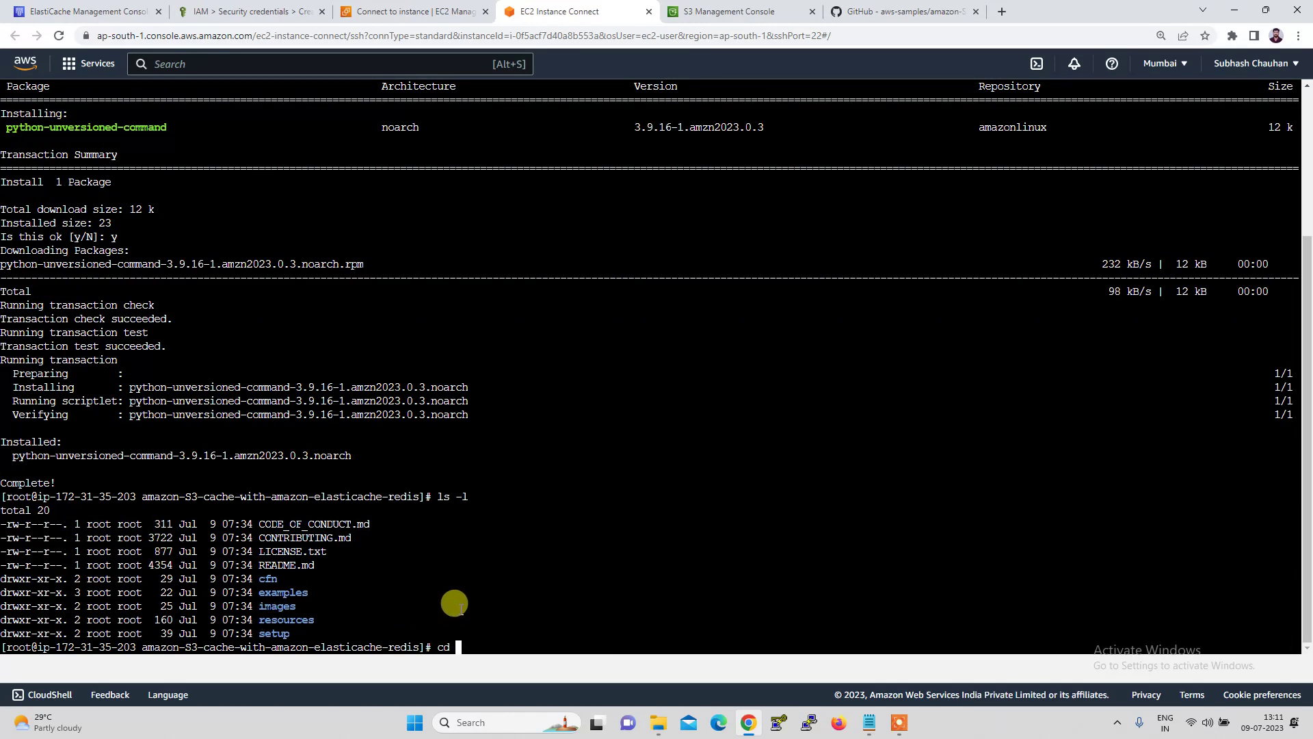
type("res")
key("Tab")
key("Return")
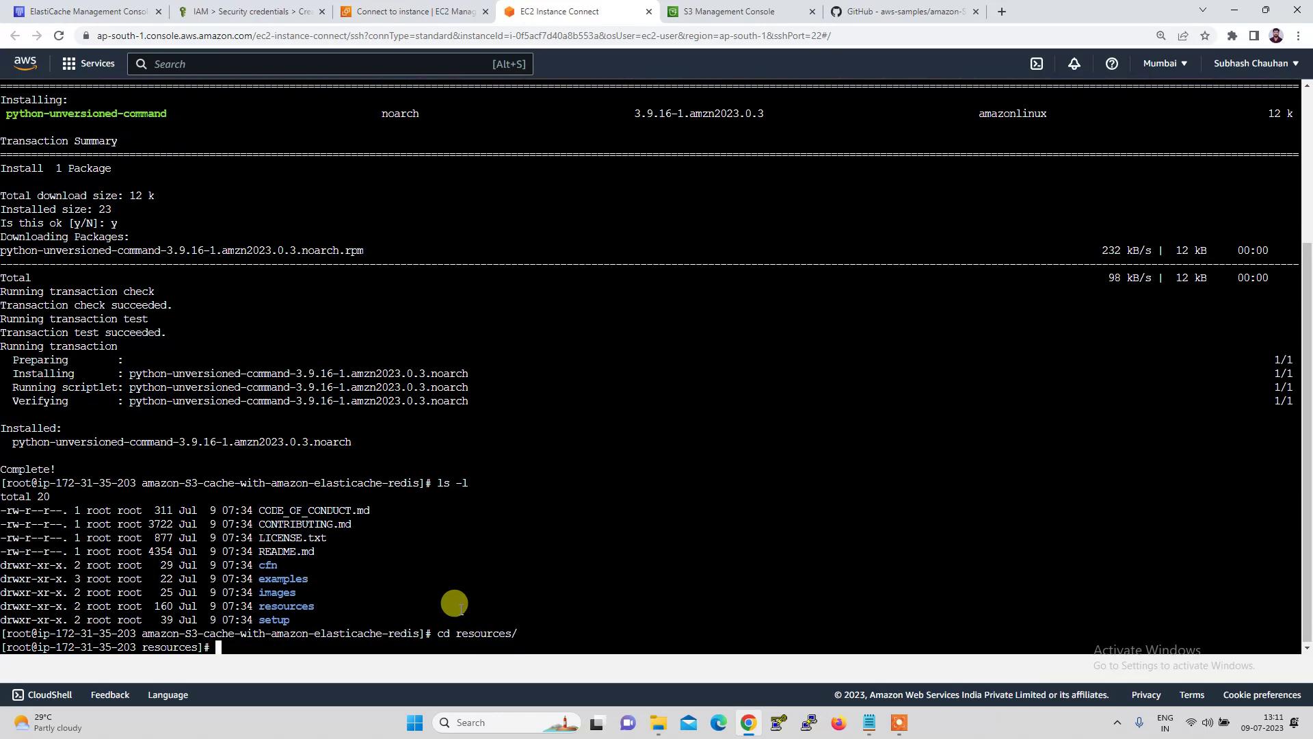
type("ls -l")
key("Return")
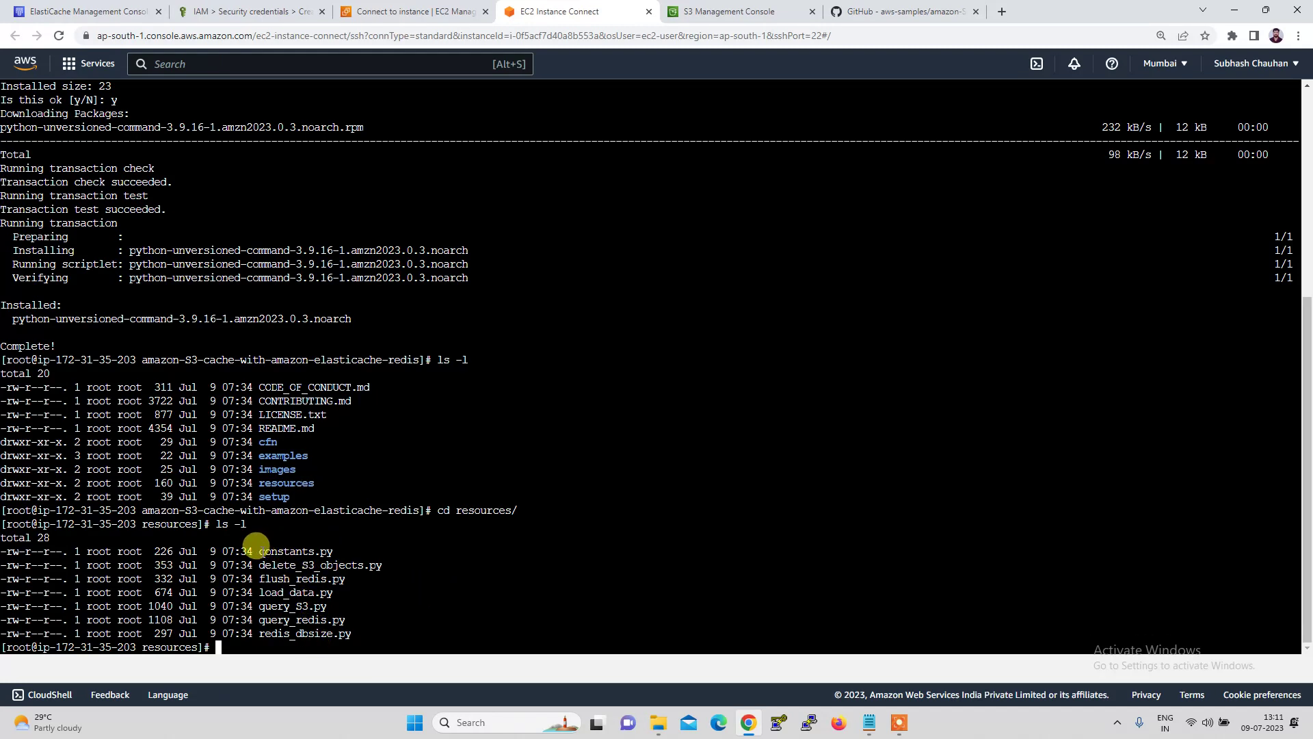
Step: Display the contents of constants.py with cat to see which settings it requires
type("cat con")
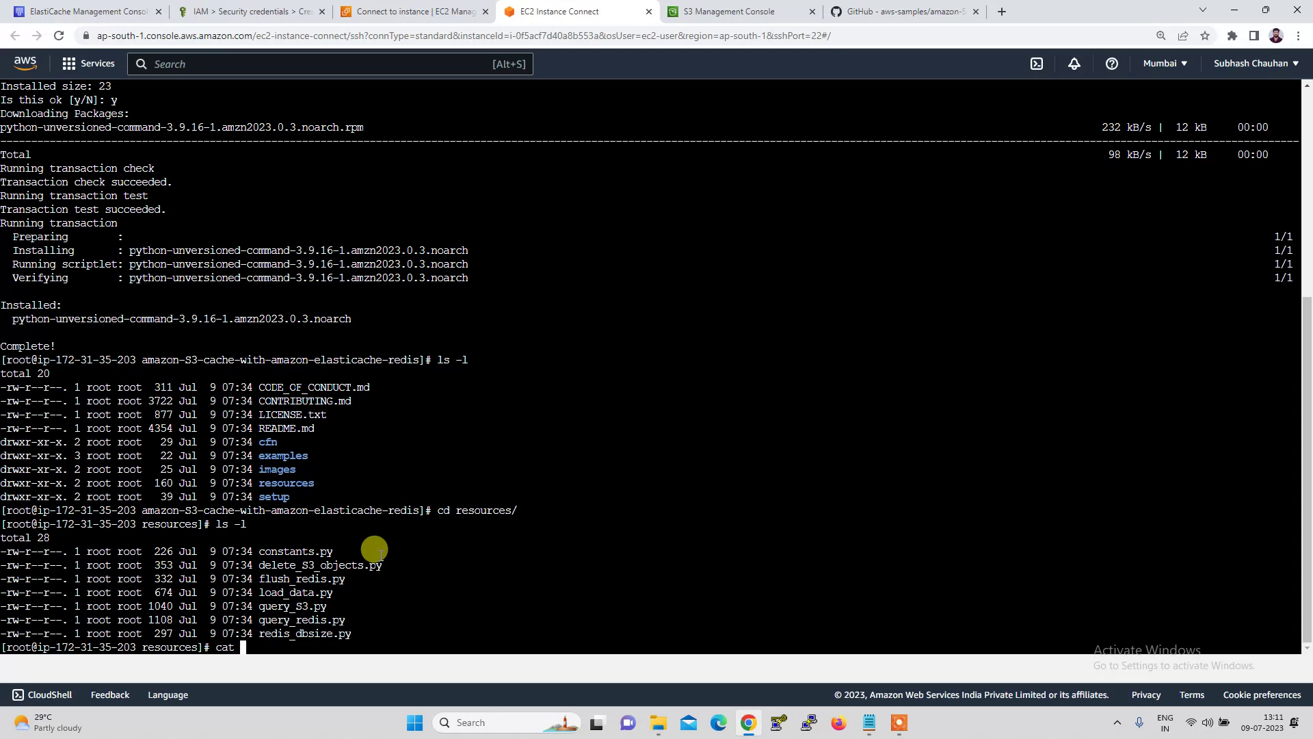
key("Tab")
key("Return")
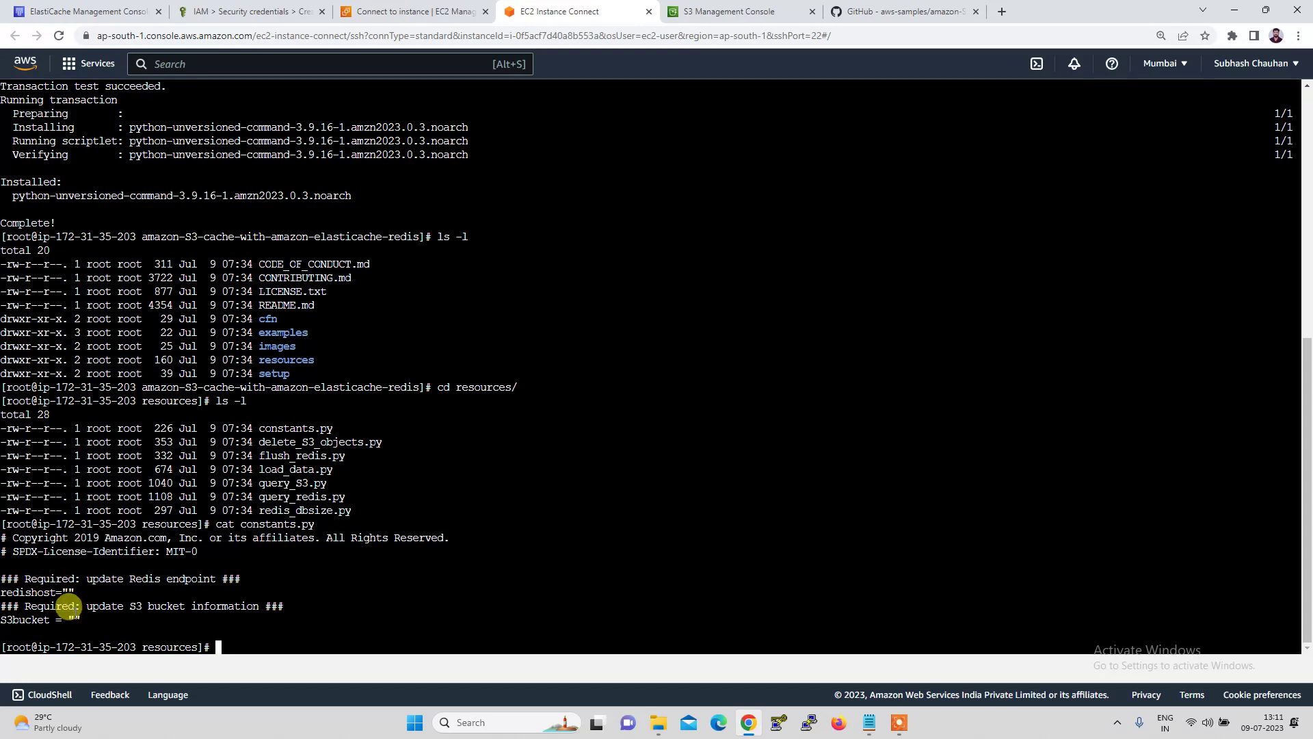
Step: View the redis-sample-testing bucket in the S3 console and return to the EC2 terminal session
left_click(713, 12)
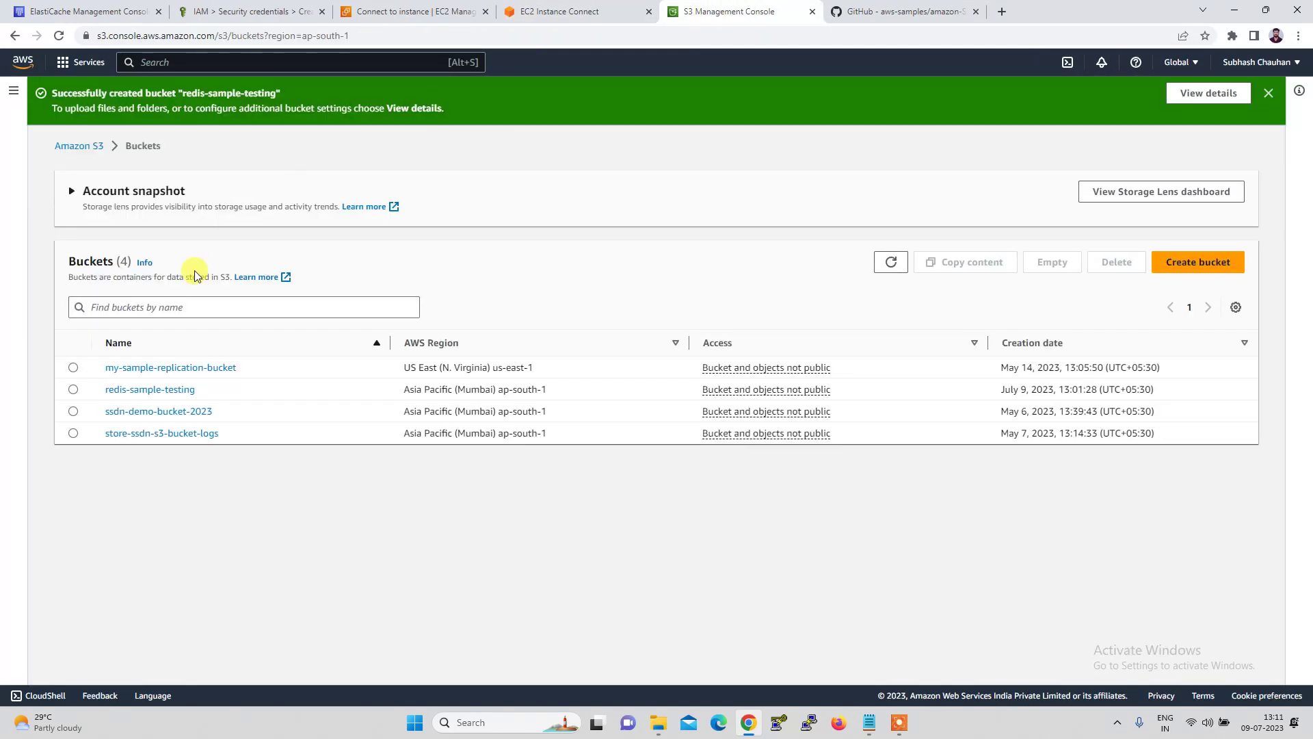
left_click(133, 394)
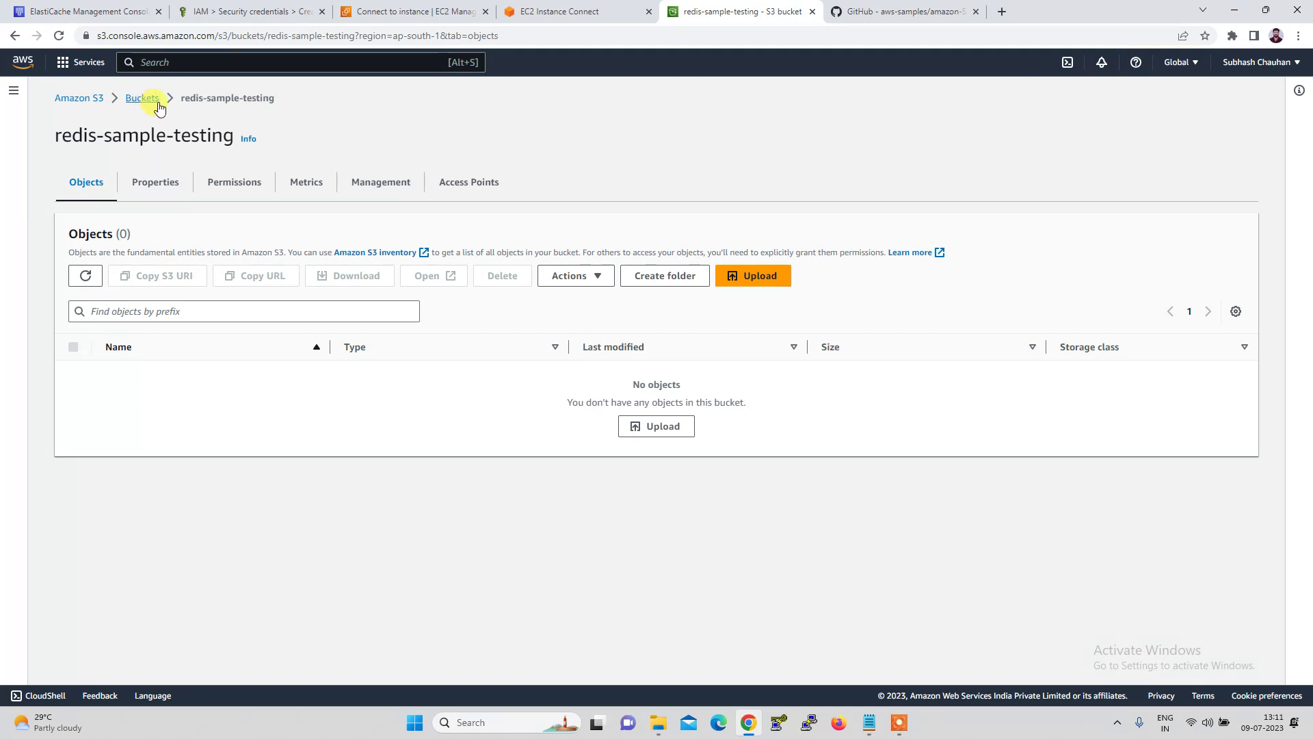
left_click(565, 13)
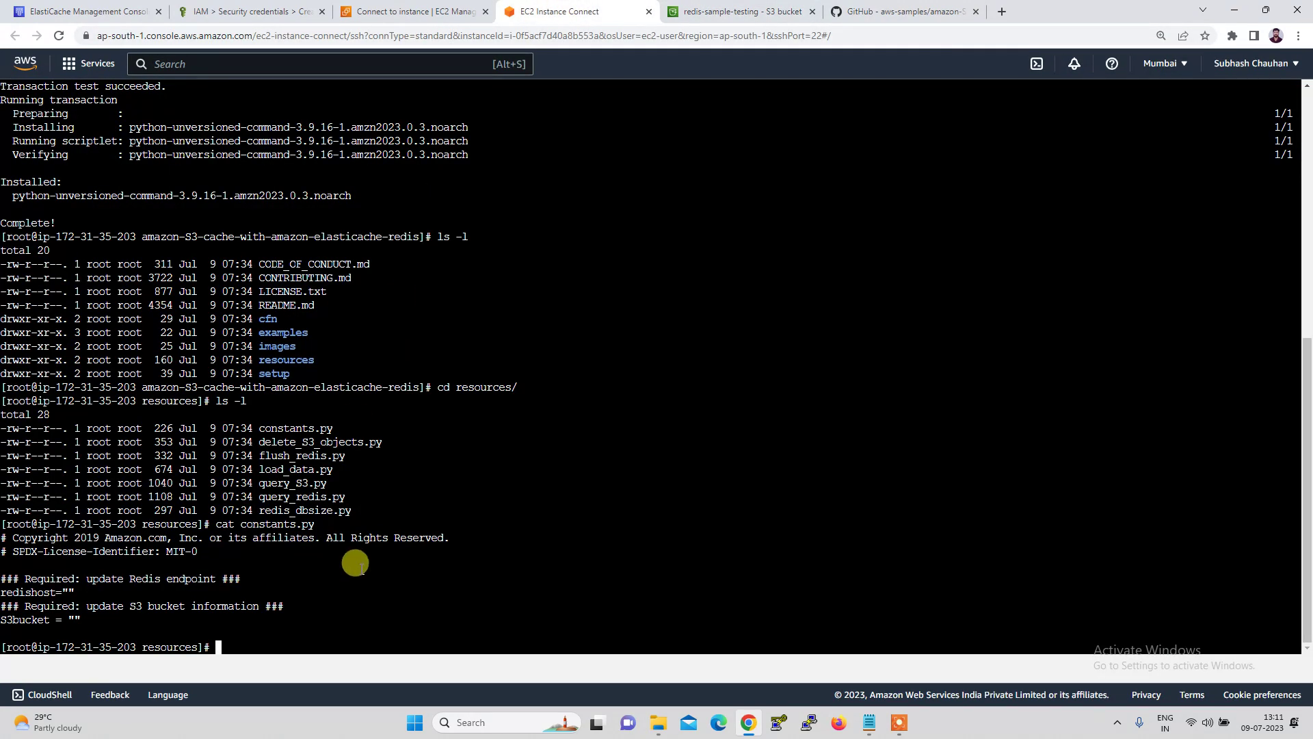
Step: Open constants.py for editing in nano
type("najo")
key("BackSpace")
key("BackSpace")
type("no c")
key("Tab")
key("Return")
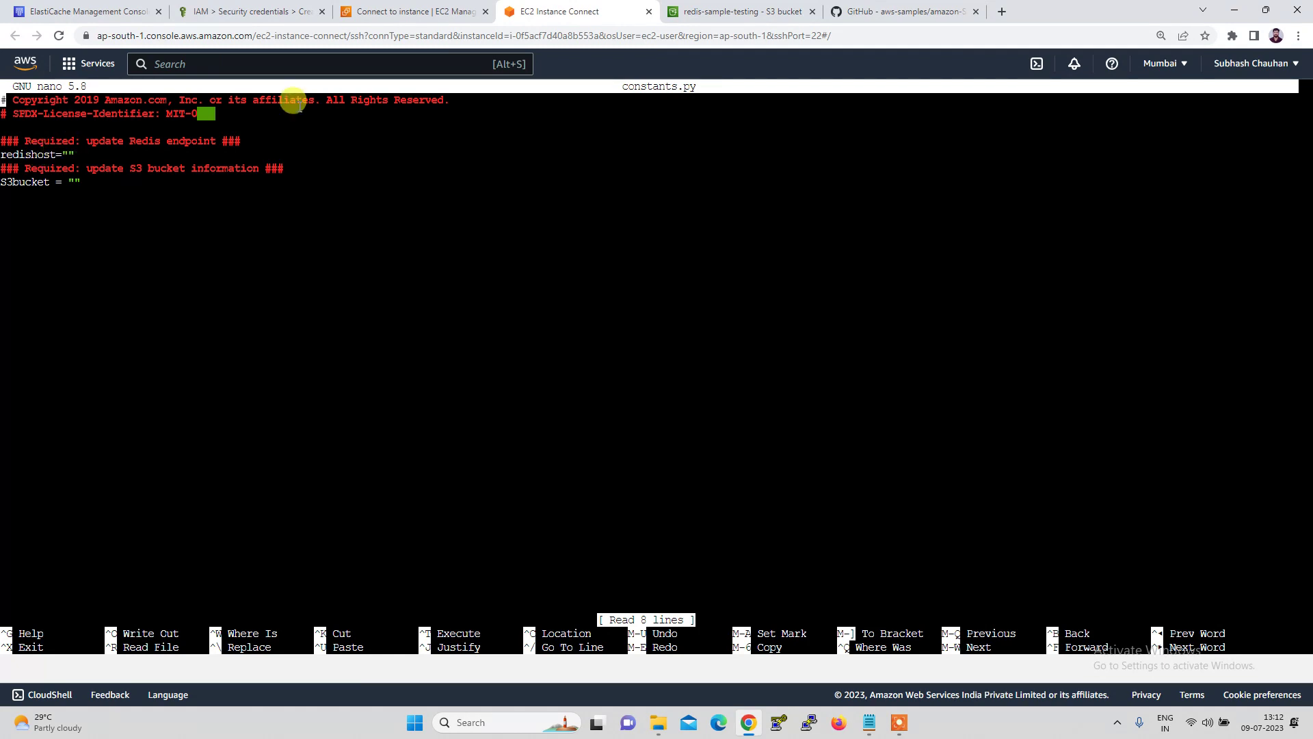
Step: Copy testing-cluster's configuration endpoint from ElastiCache without the port and paste it between the redishost quotes in constants.py
left_click(115, 15)
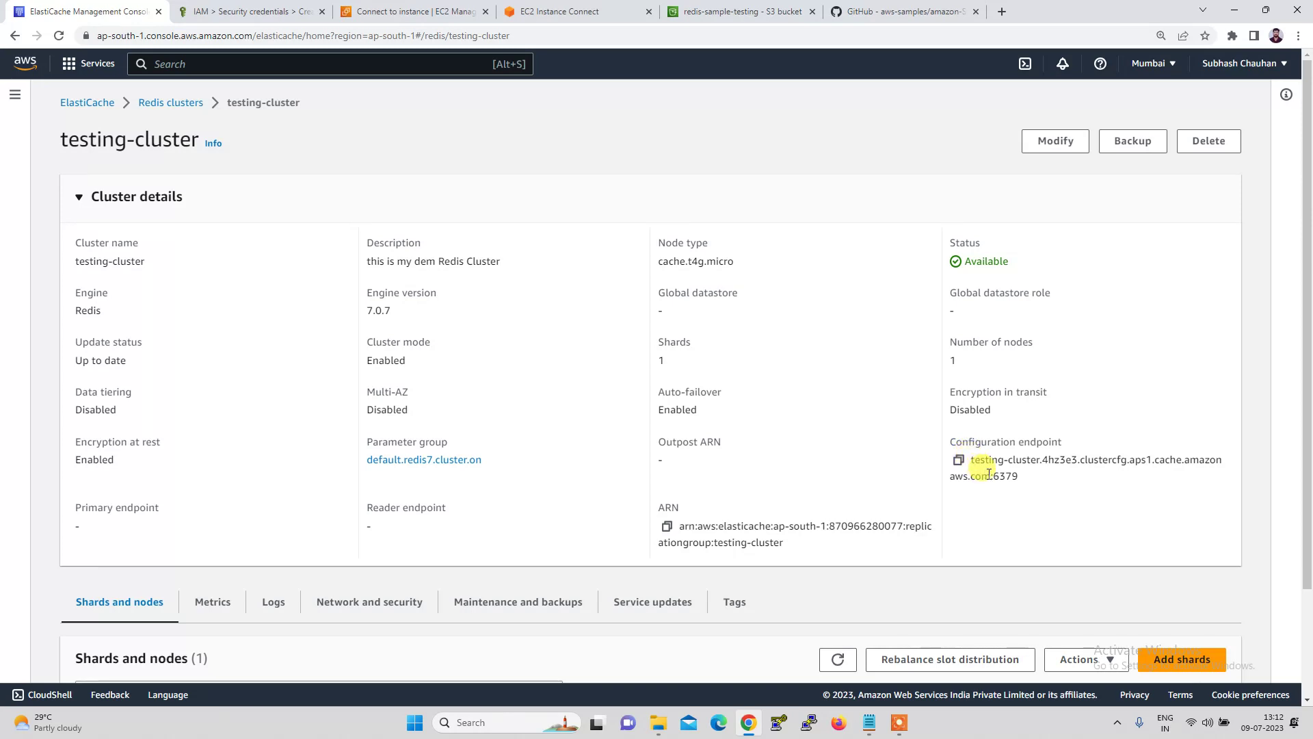
left_click_drag(990, 477, 972, 463)
key("ctrl+c")
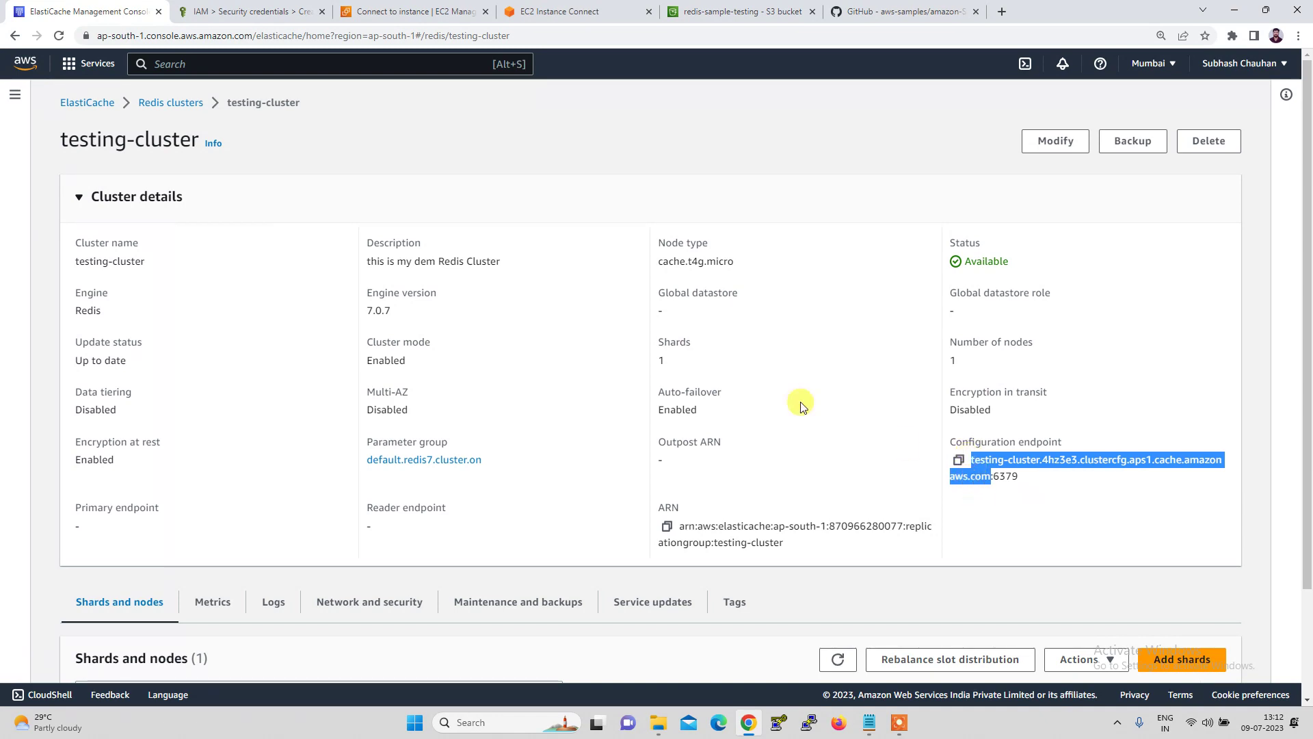
left_click(571, 14)
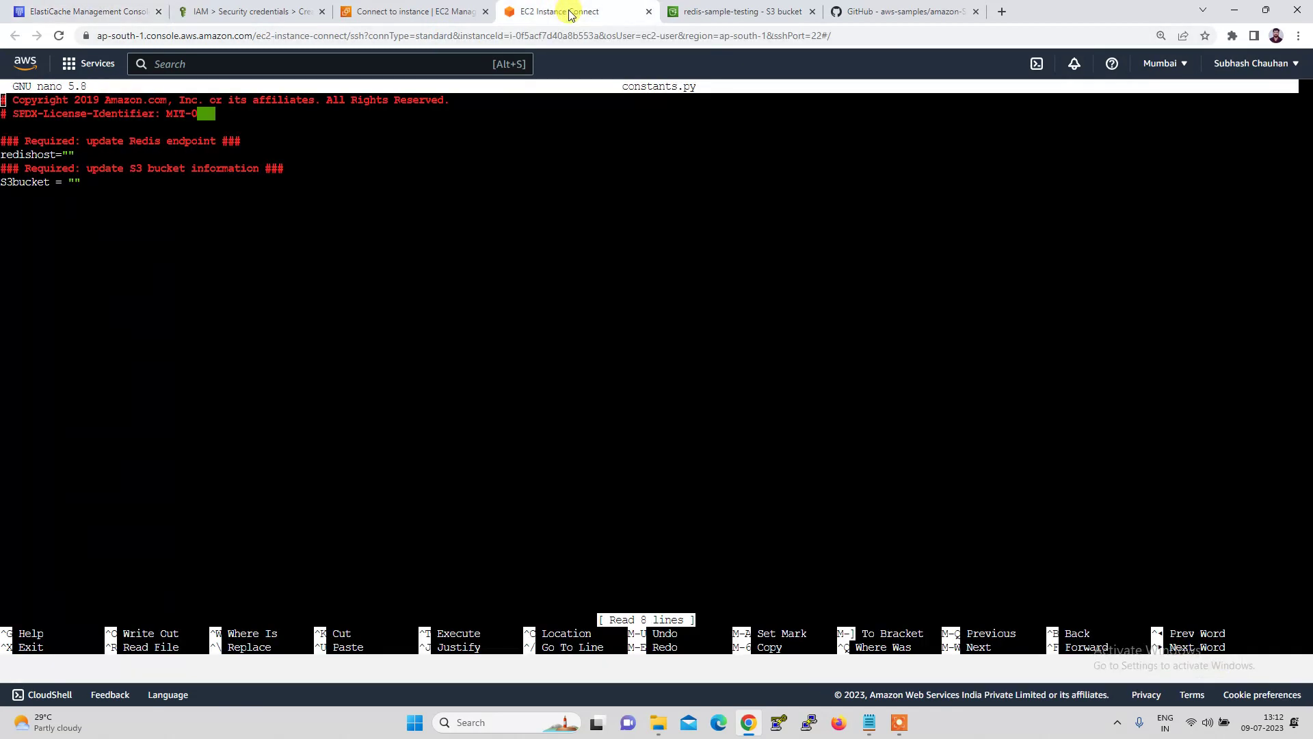
key("Down")
key("Down")
key("Down")
key("Down")
right_click(67, 153)
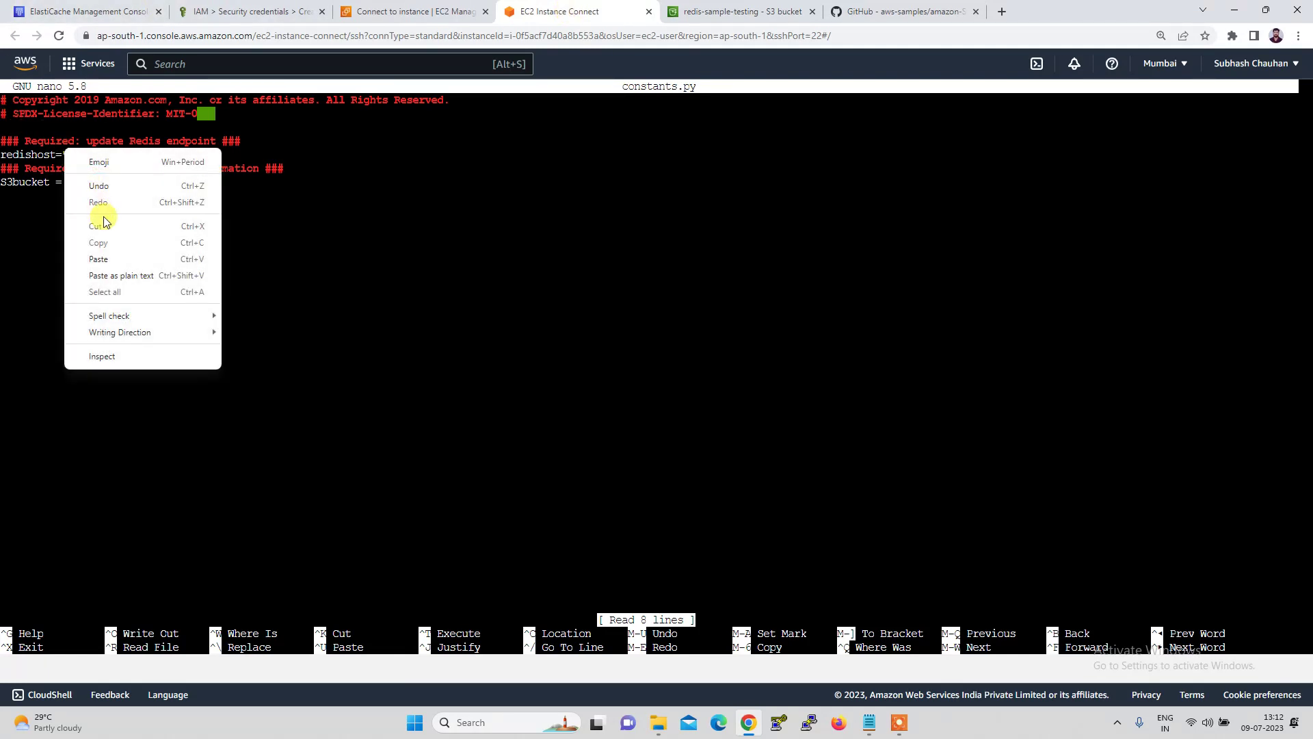
left_click(108, 261)
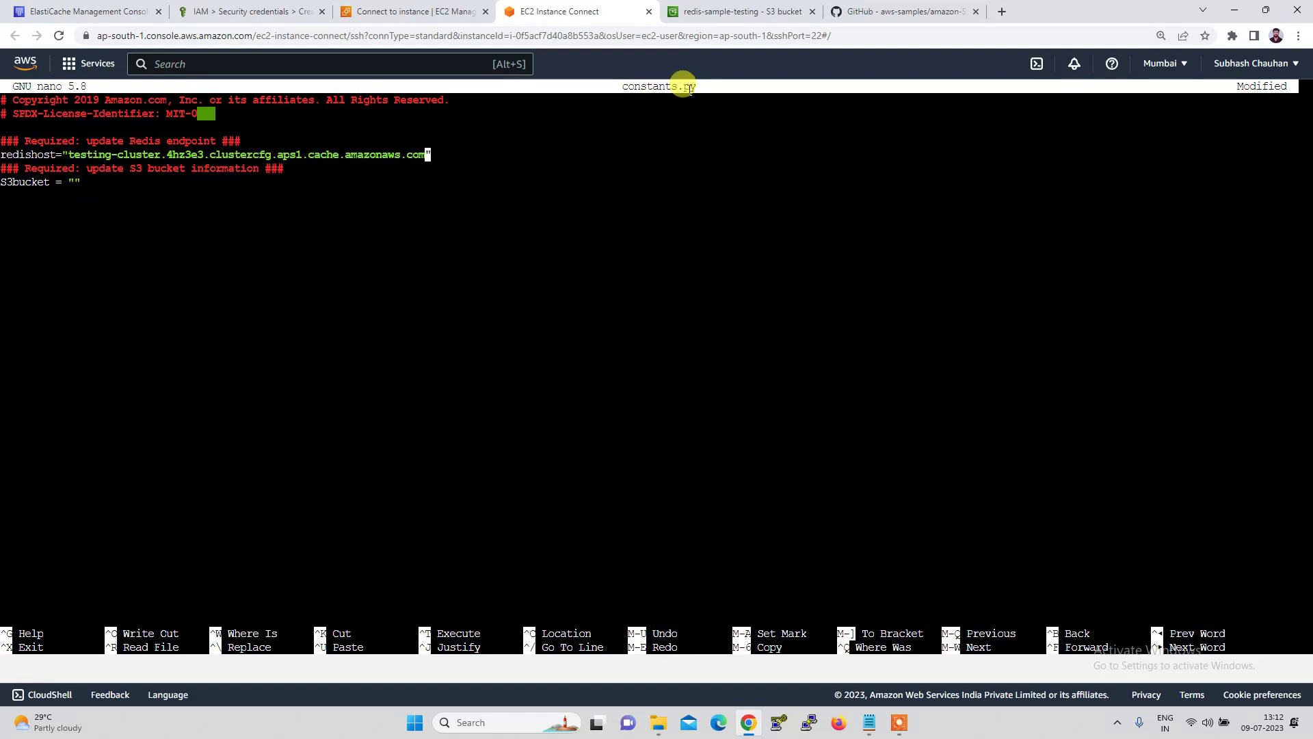
Step: Copy the bucket name redis-sample-testing from the S3 console and paste it between the S3bucket quotes in constants.py
left_click(717, 21)
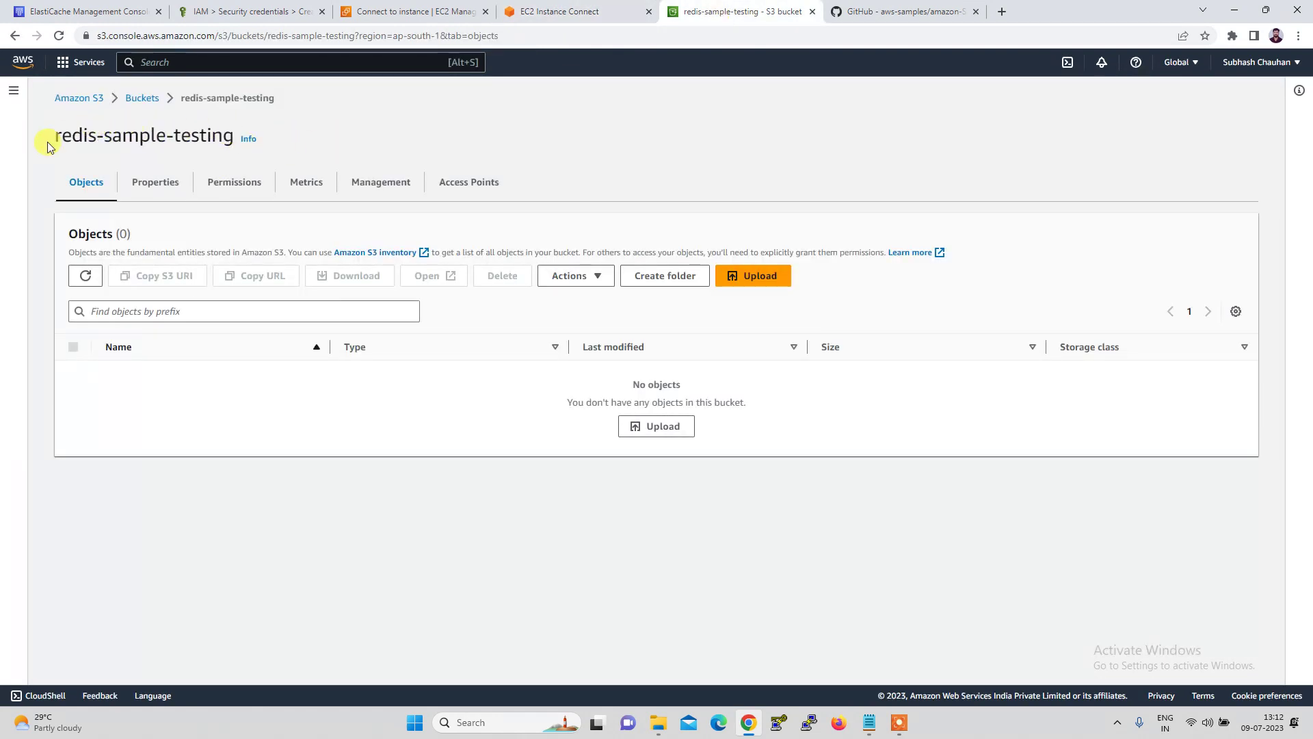
left_click_drag(45, 136, 231, 130)
key("ctrl+c")
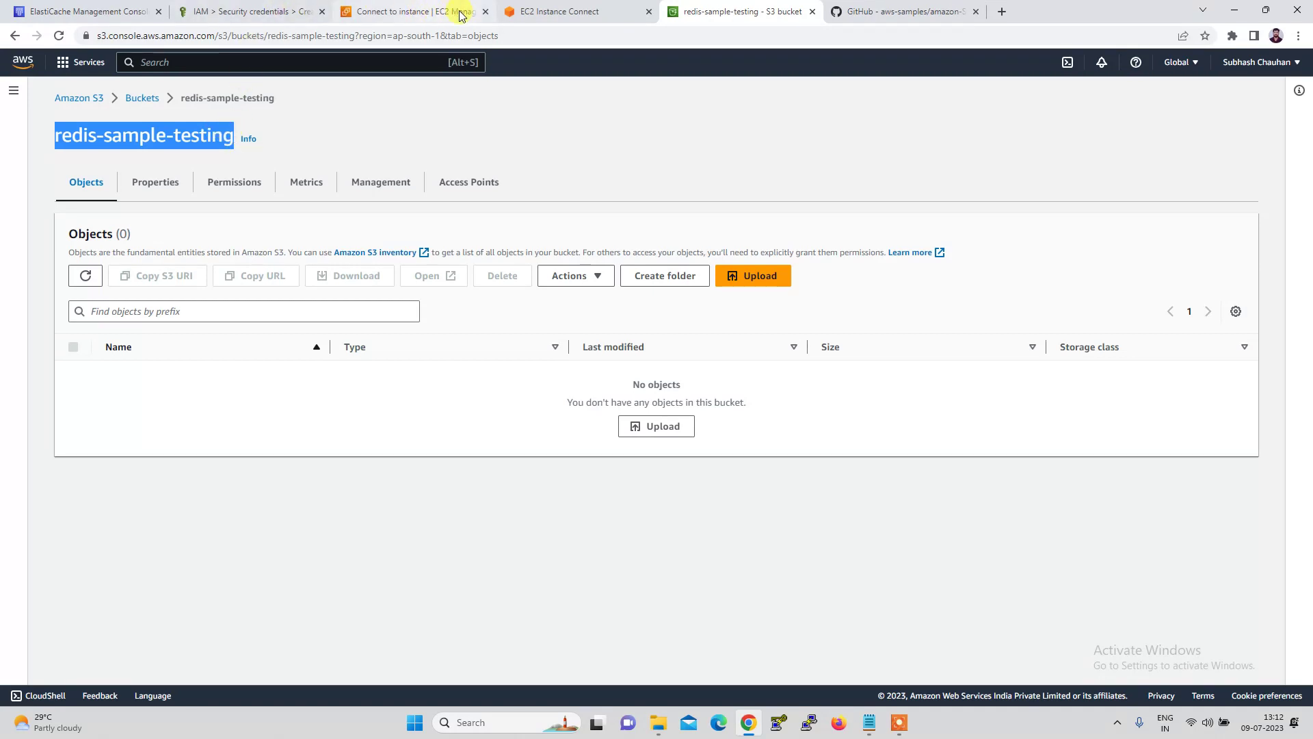
left_click(555, 13)
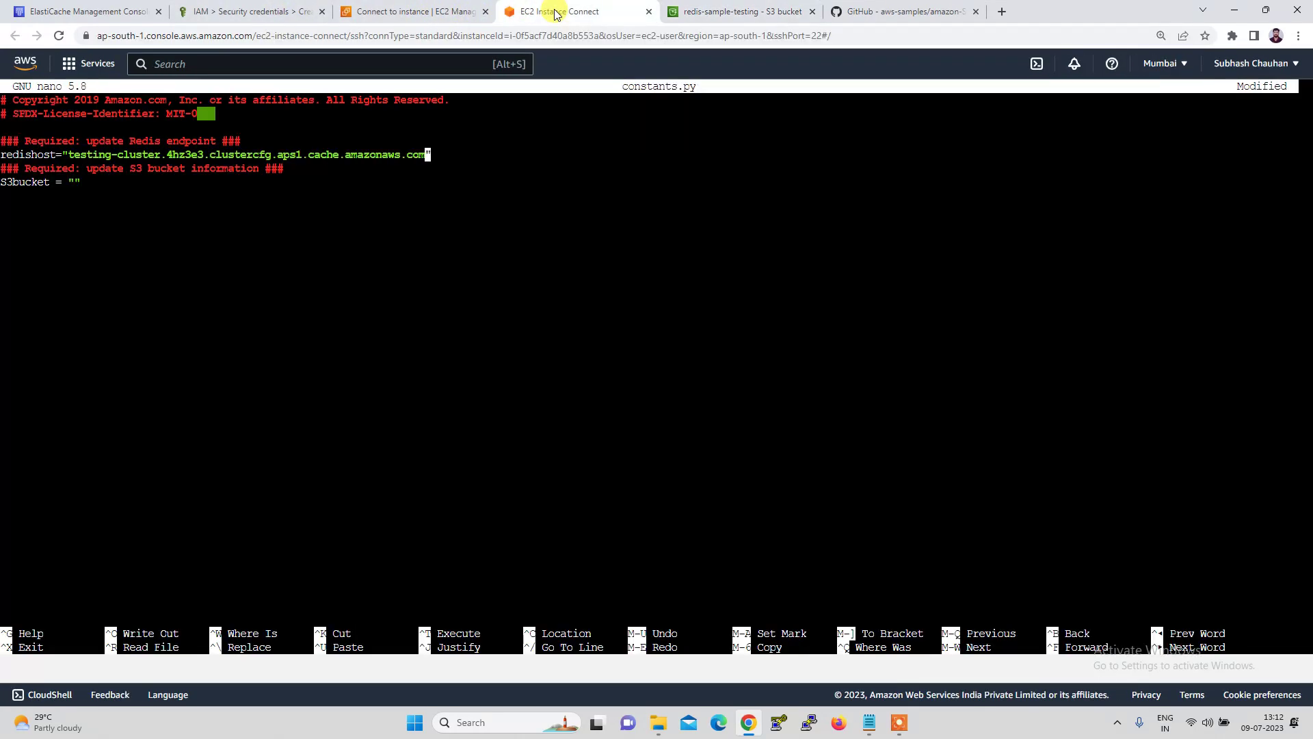
key("Down")
key("Left")
key("Left")
key("Left")
key("Left")
key("Left")
key("Left")
key("Left")
key("Left")
key("Left")
key("Left")
key("Left")
key("Left")
key("Left")
key("Left")
key("Left")
key("Left")
key("Left")
key("Left")
key("Left")
key("Left")
key("Down")
key("Left")
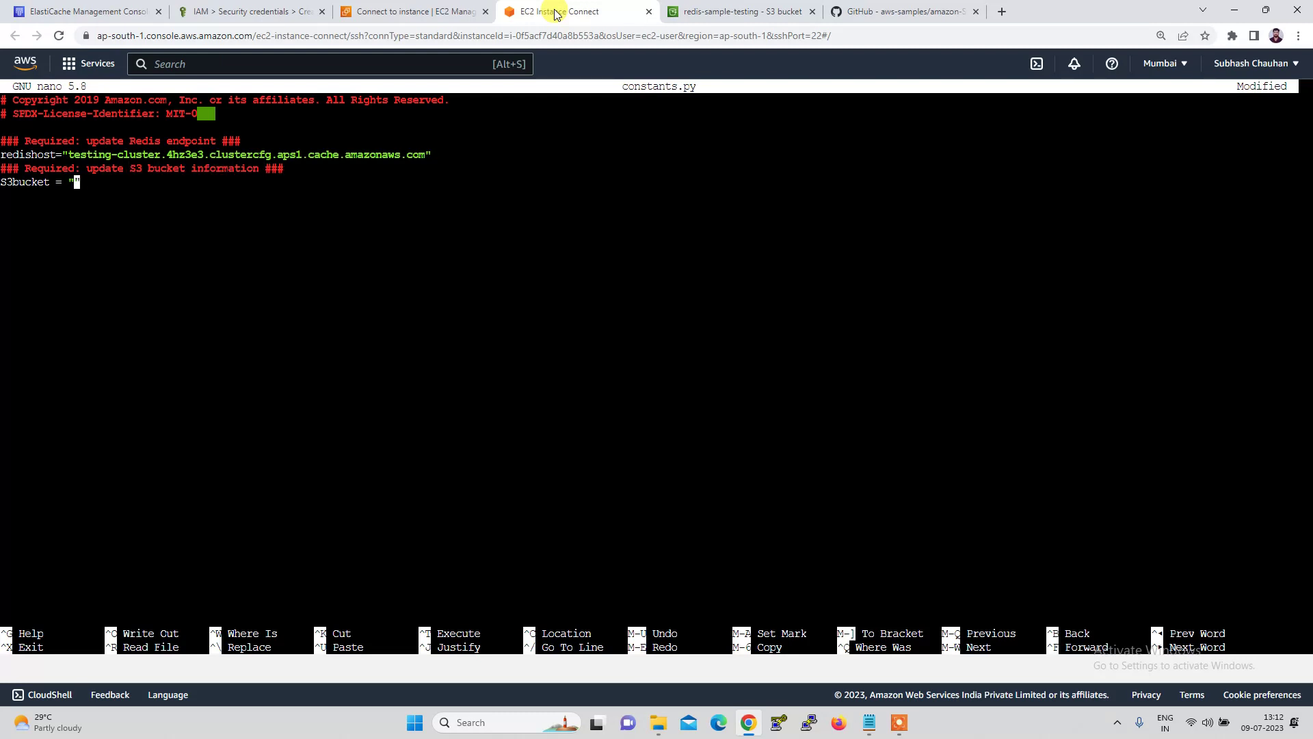
right_click(155, 201)
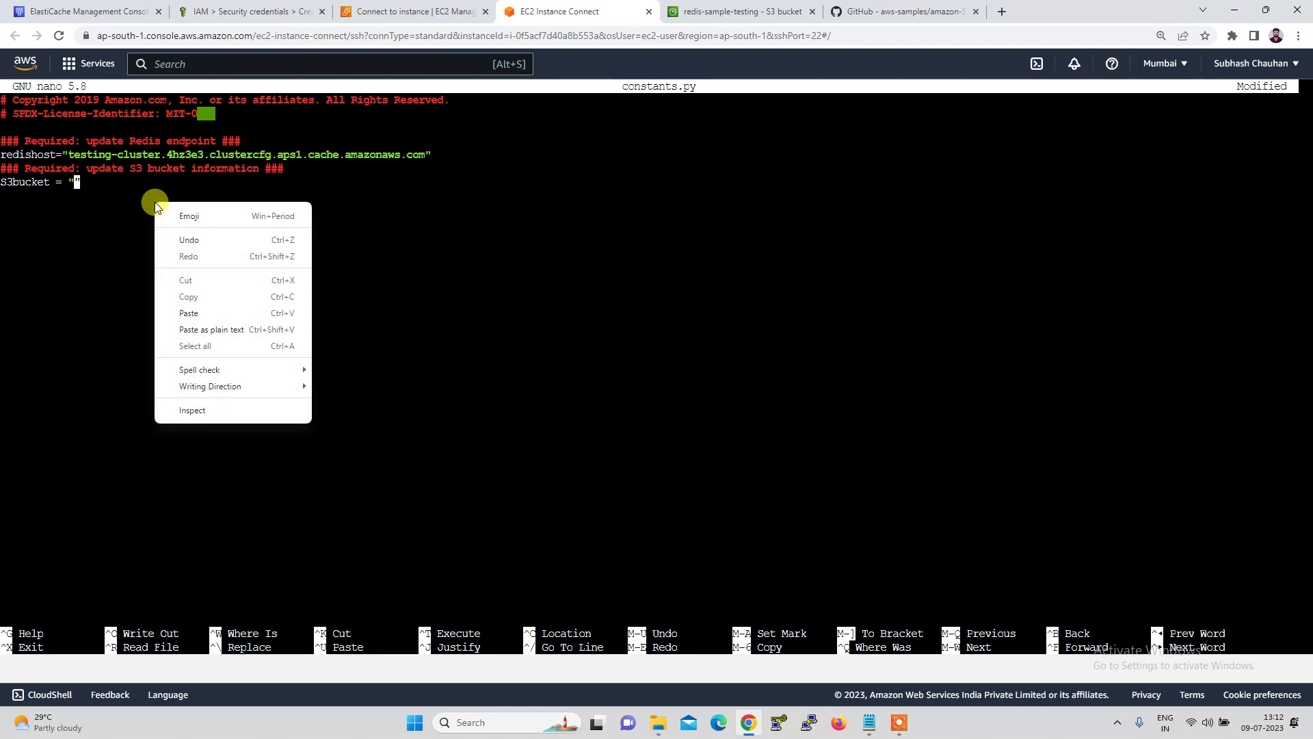
left_click(189, 313)
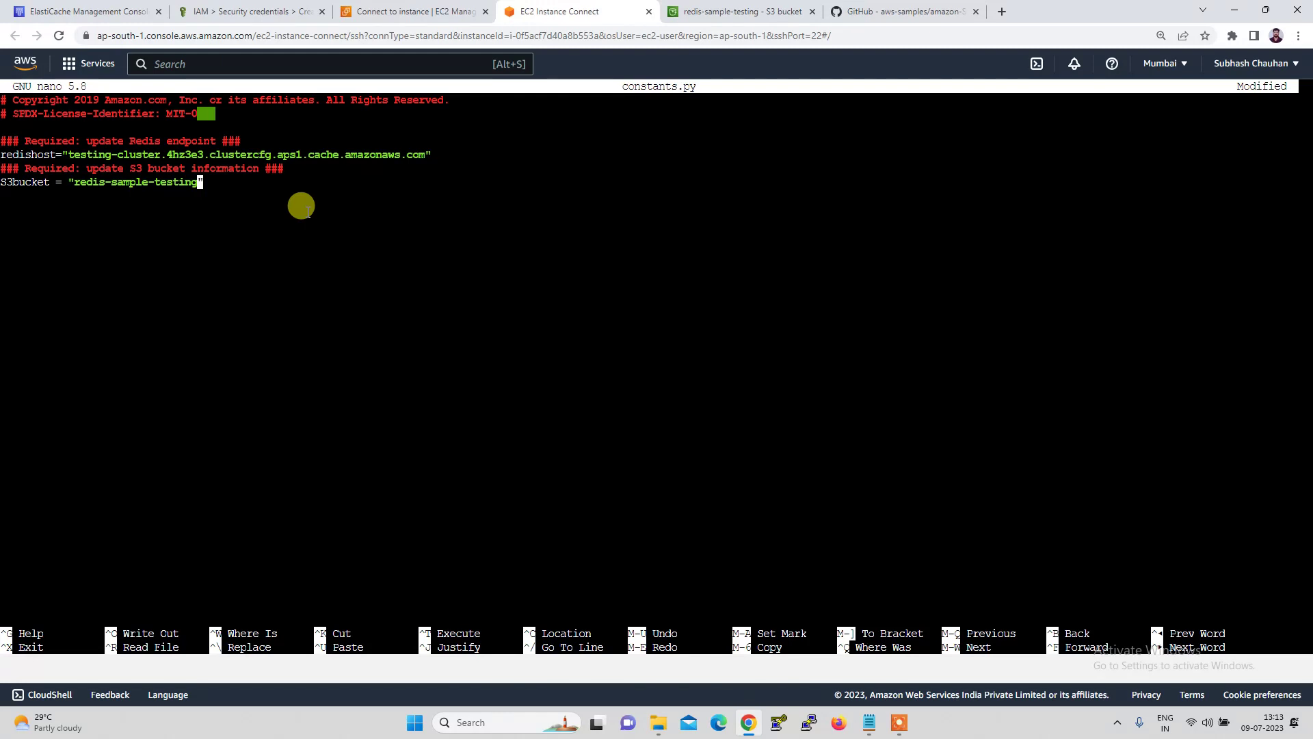
Step: Save constants.py under the same name and exit nano
key("ctrl+o")
key("Return")
key("ctrl+x")
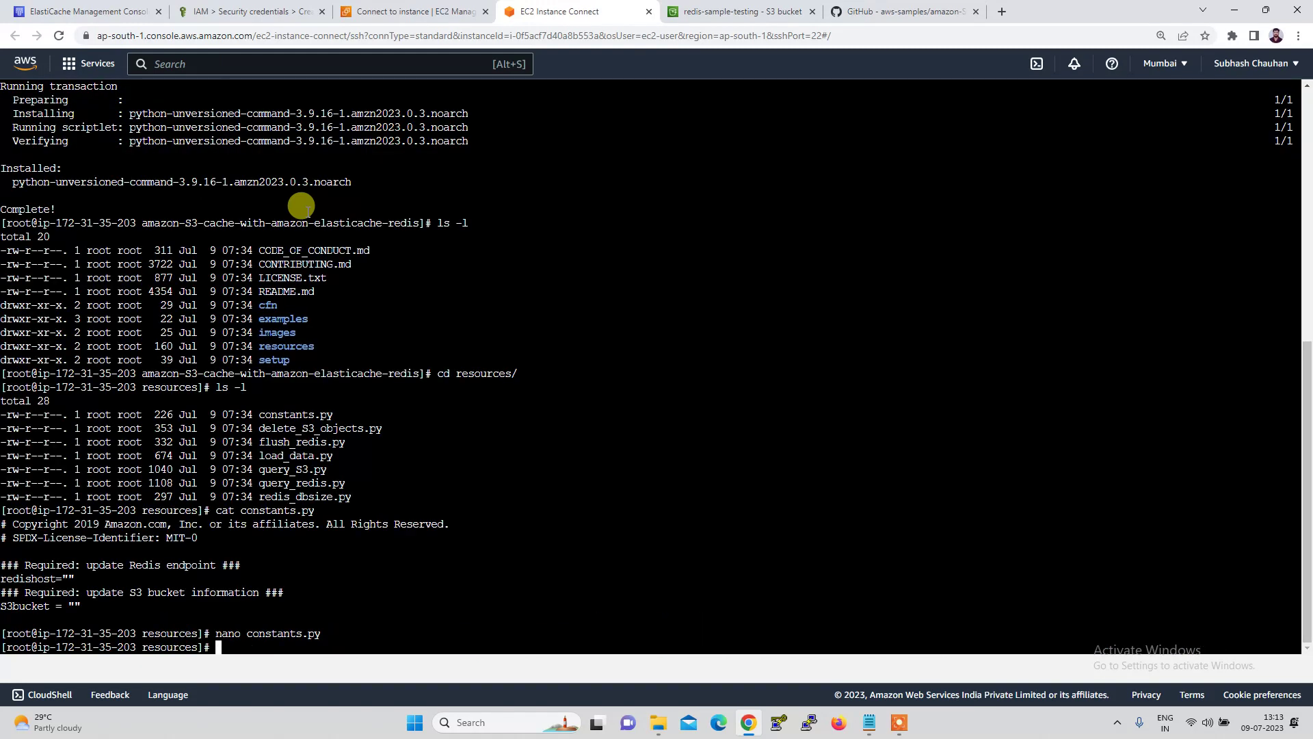
Step: Clear the terminal and display constants.py with cat to verify the Redis host and S3 bucket entries
type("clear")
key("Return")
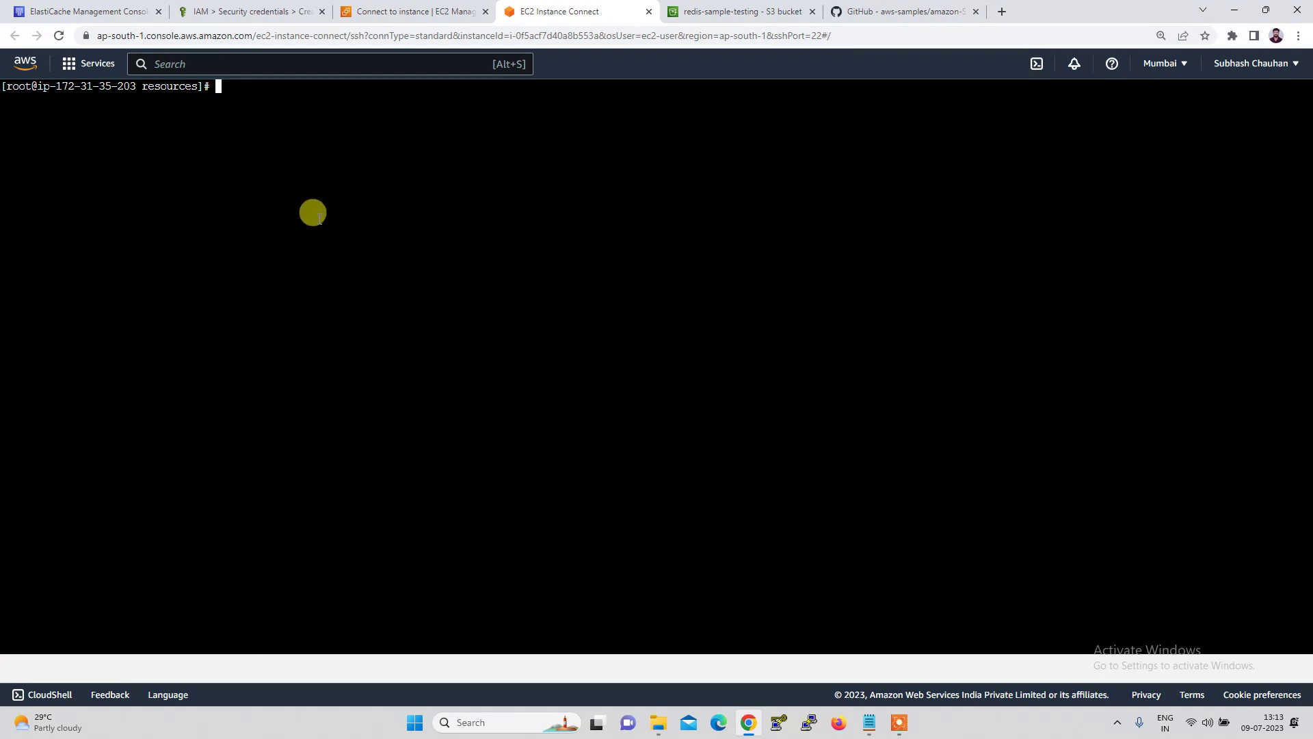
type("cat co")
key("Tab")
key("Return")
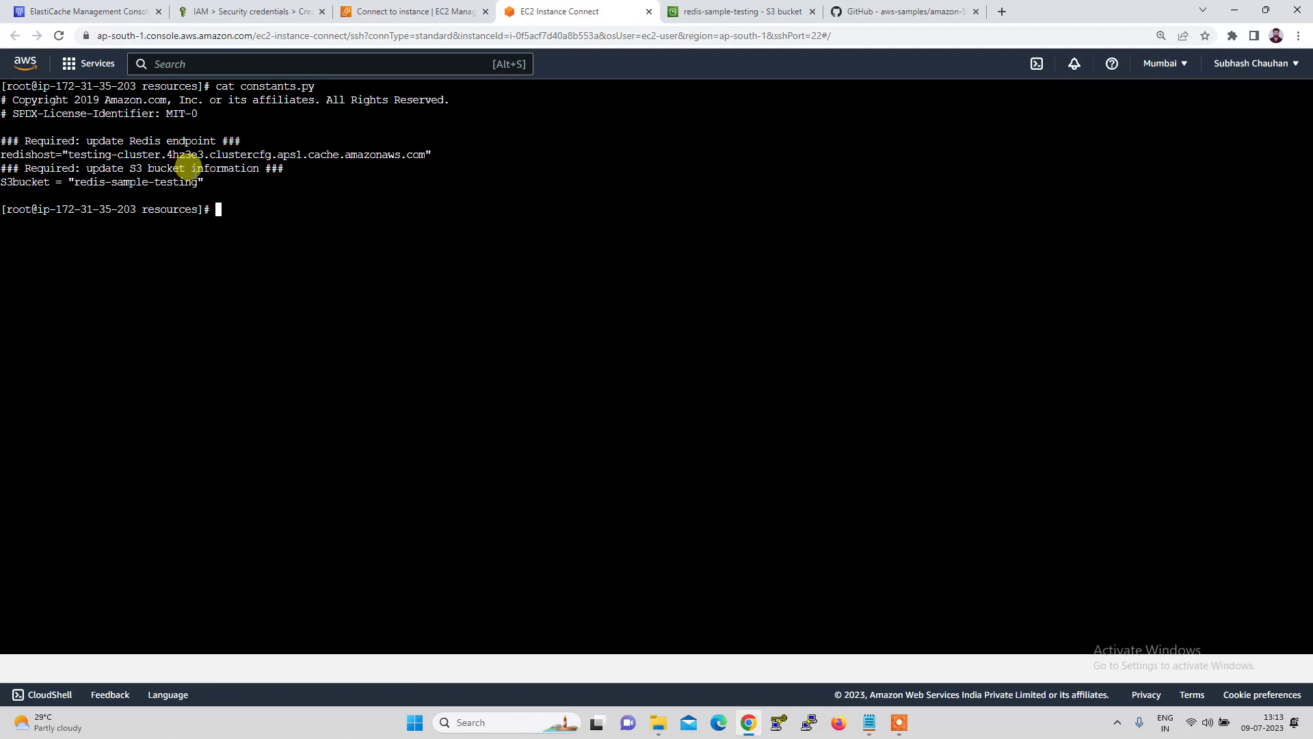
Step: Run constants.py with python3 and list the files in the resources directory with ls -l
type("python3 con")
key("Tab")
key("Return")
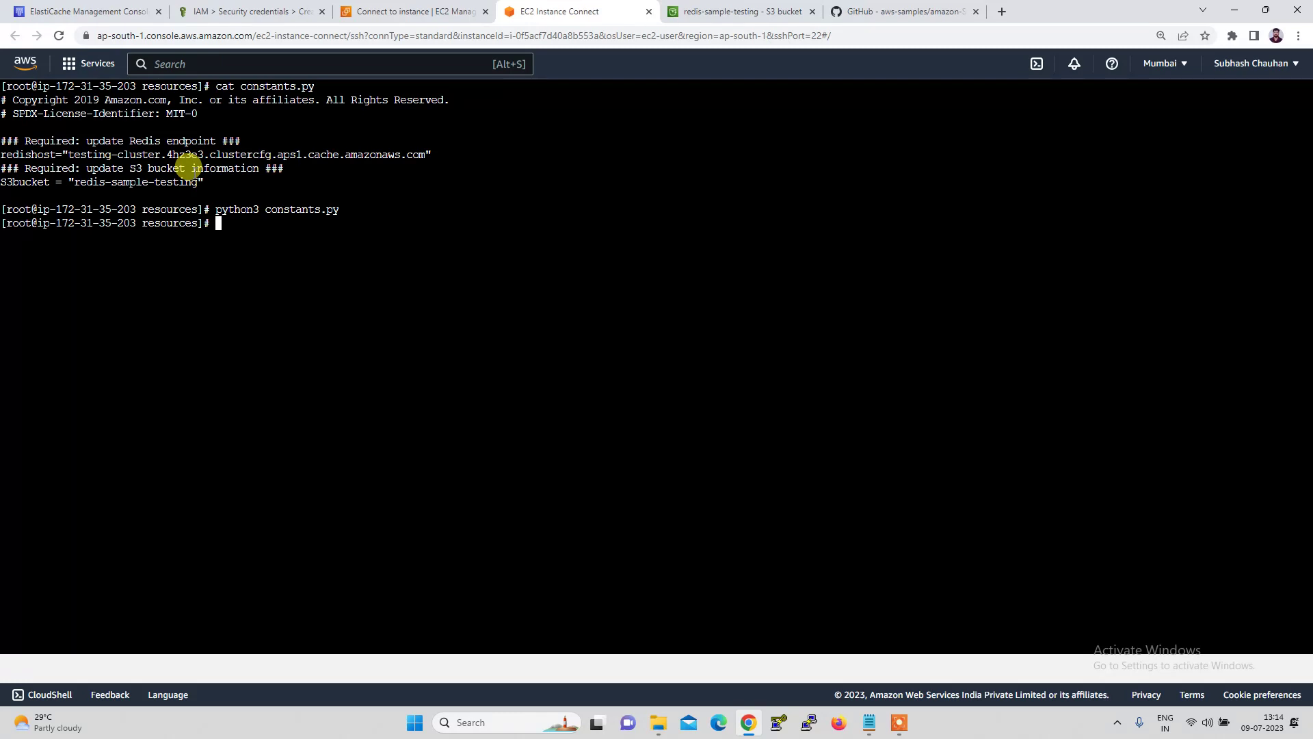
type("ls -l")
key("Return")
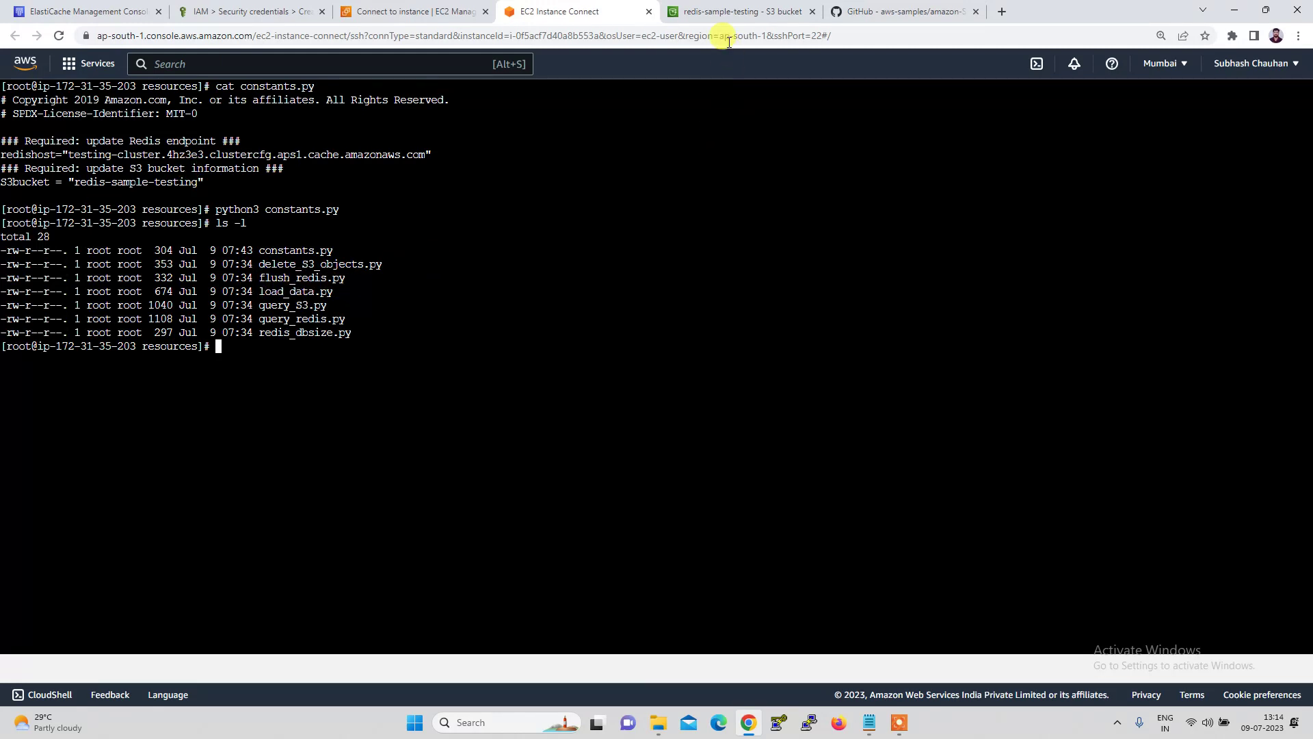
Step: Check the S3 bucket page, return to the terminal, and try to run load_data.py with python3
left_click(730, 12)
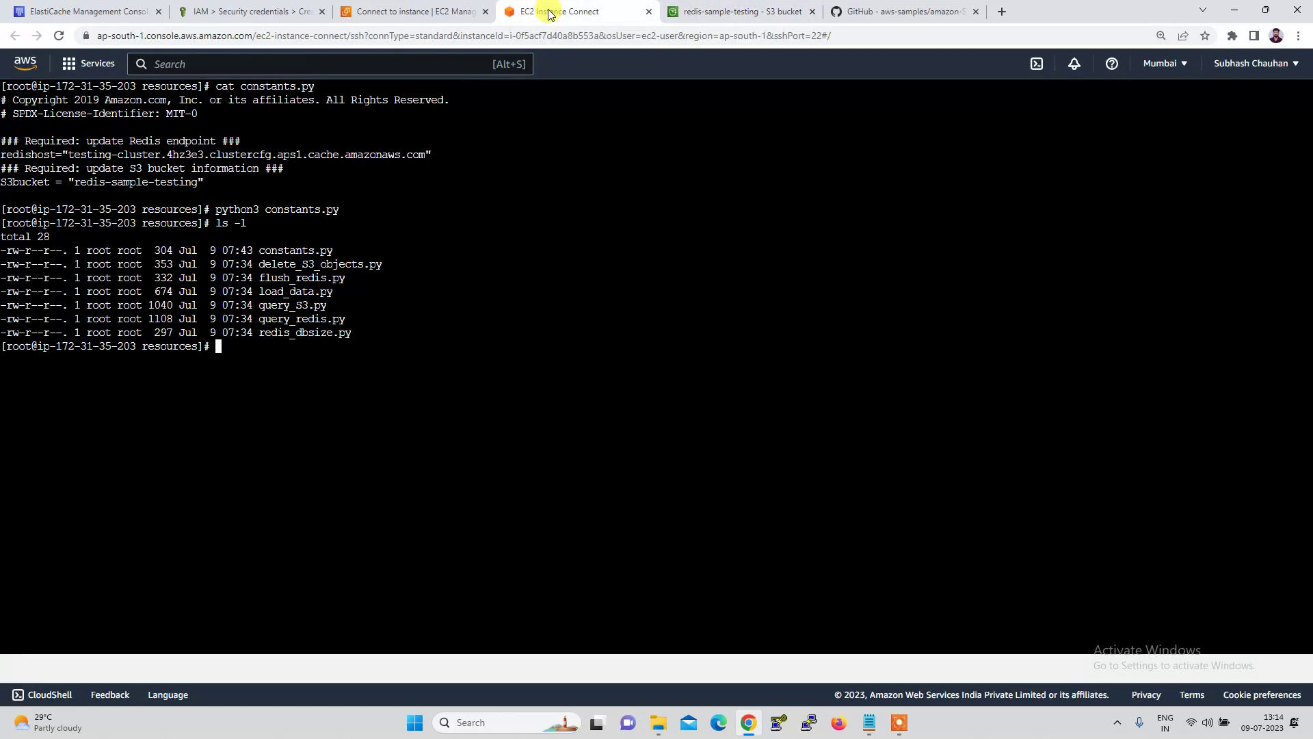
left_click(547, 11)
type("py")
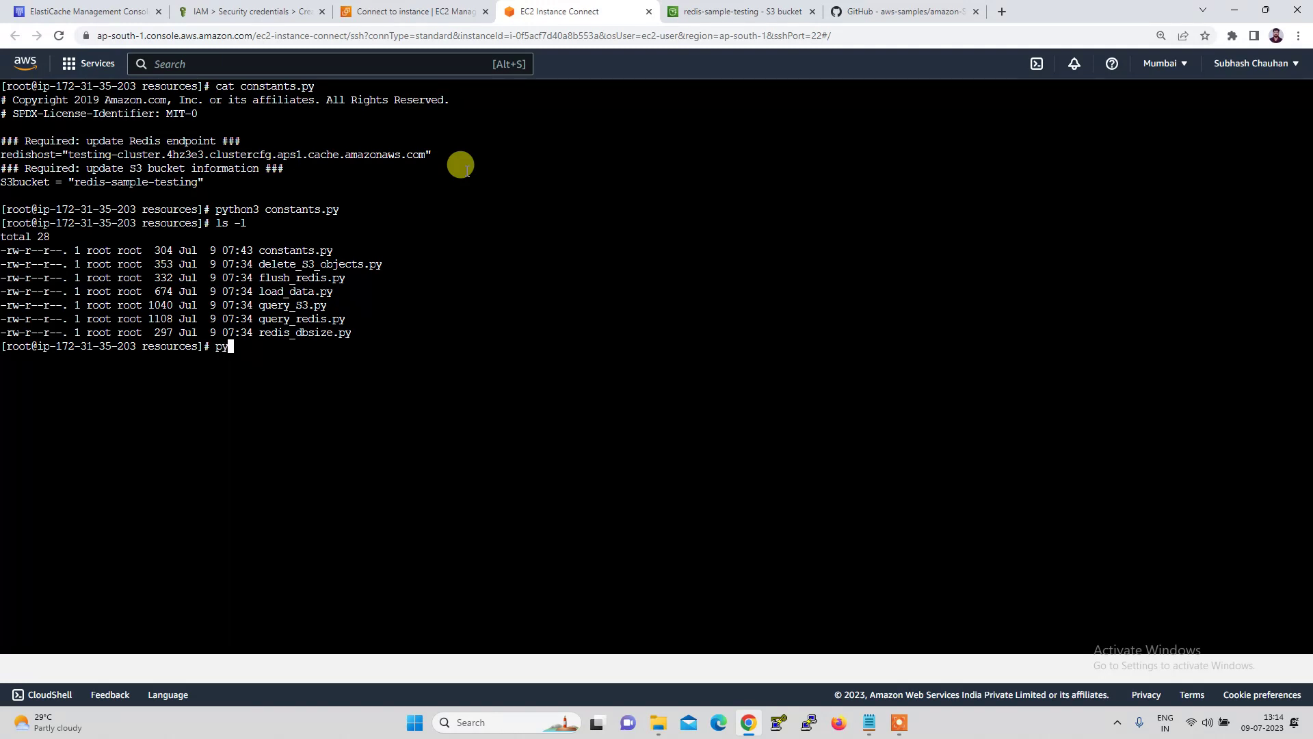
type("thon3 load")
key("Tab")
key("Return")
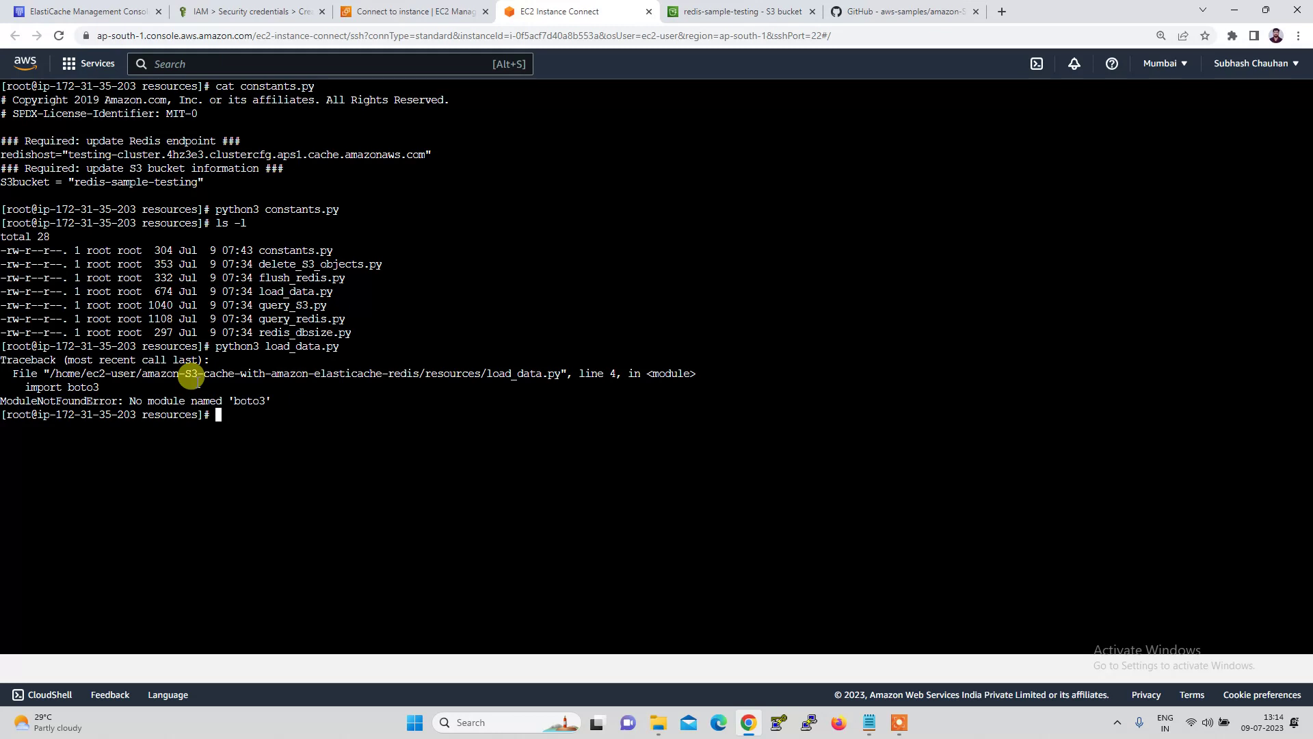
Step: Try to install the boto3 module with yum install boto3
type("yum install boto3")
key("Return")
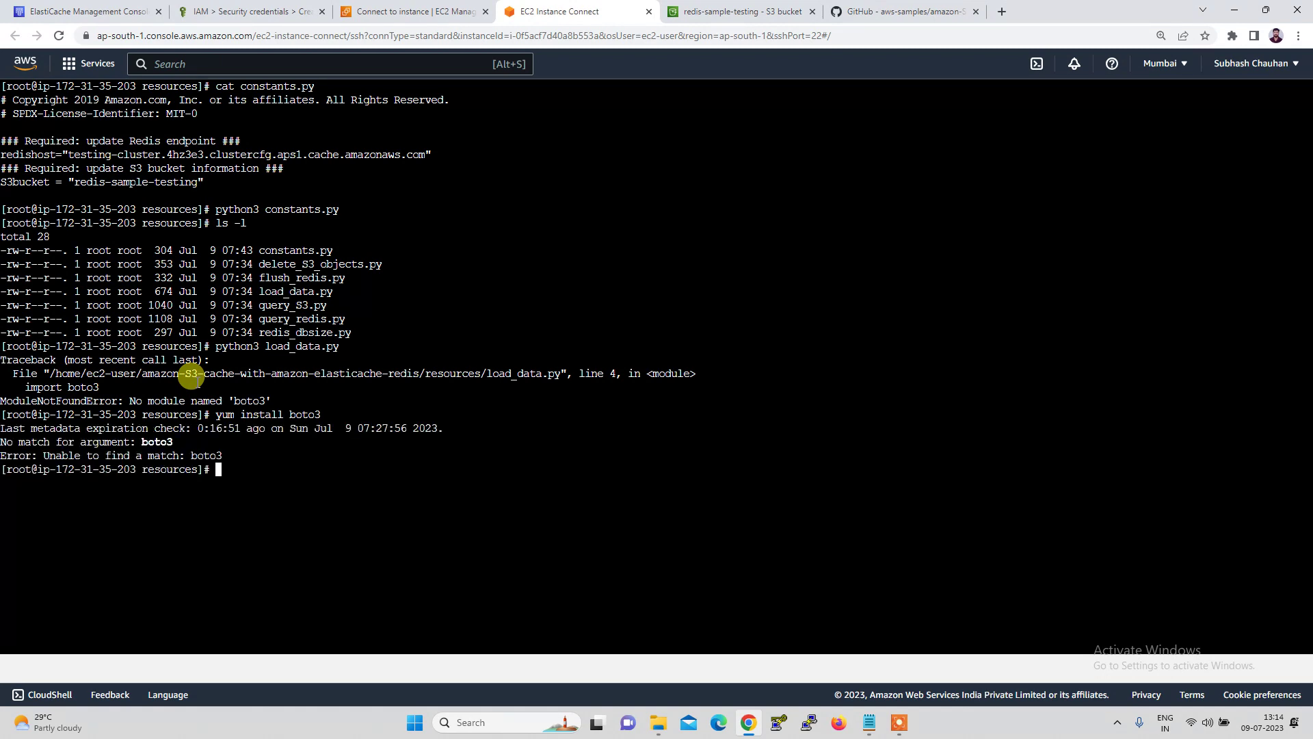
Step: Install the boto3 module with pip install boto3, and clear the terminal
type("pip install boto3")
key("Return")
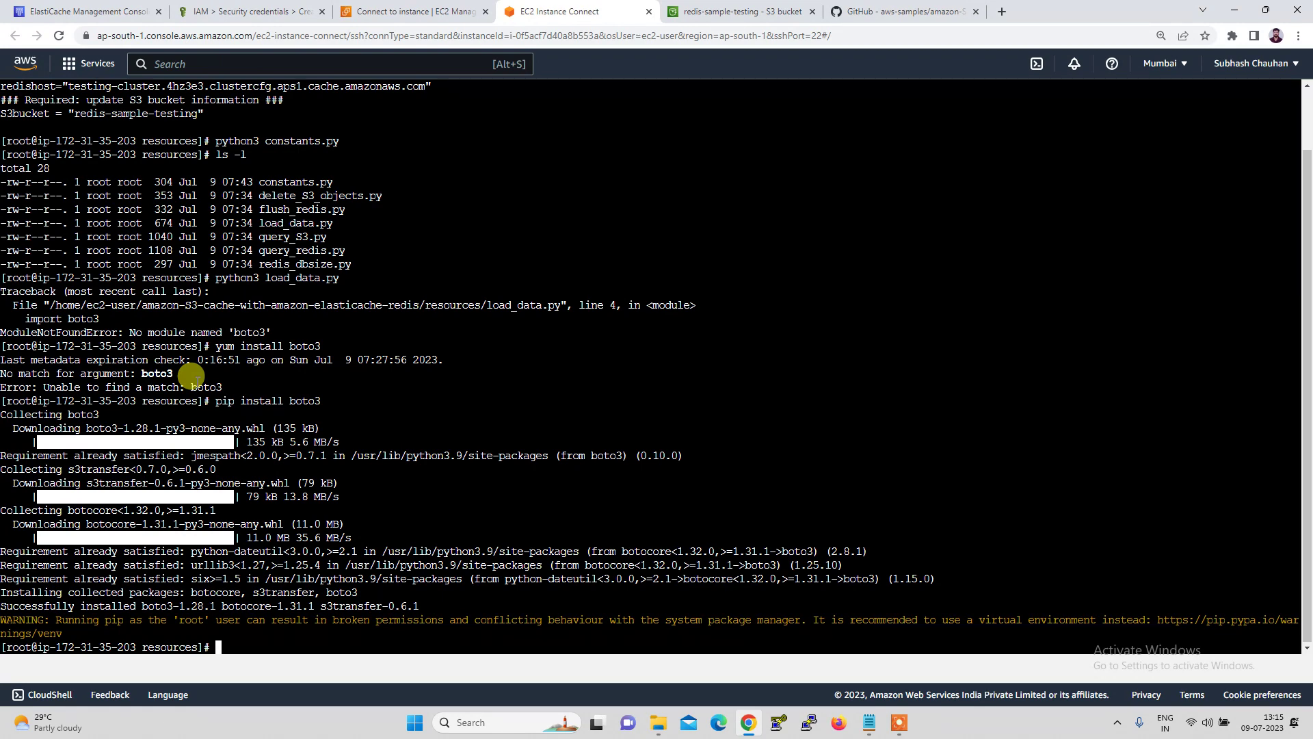
type("clear")
key("Return")
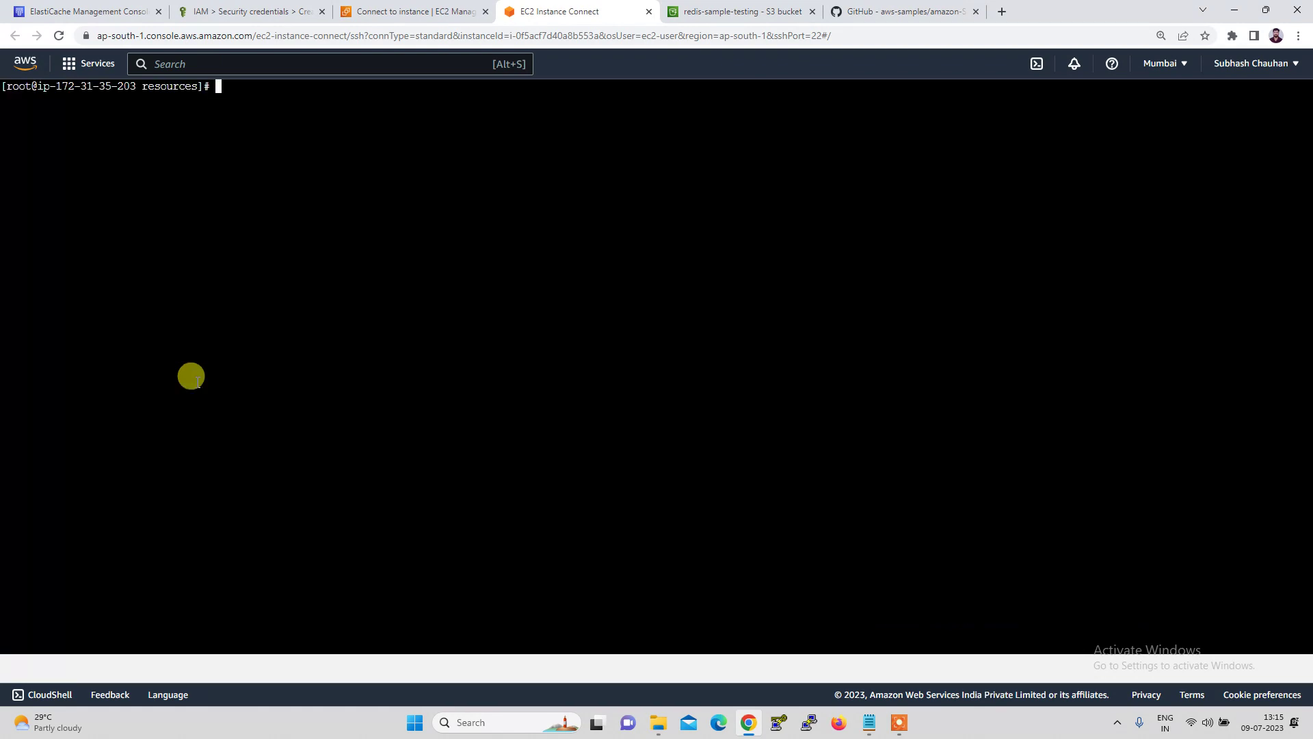
Step: Run load_data.py again with python3 to load the sample data
key("Up")
key("Up")
key("Up")
key("Up")
key("Return")
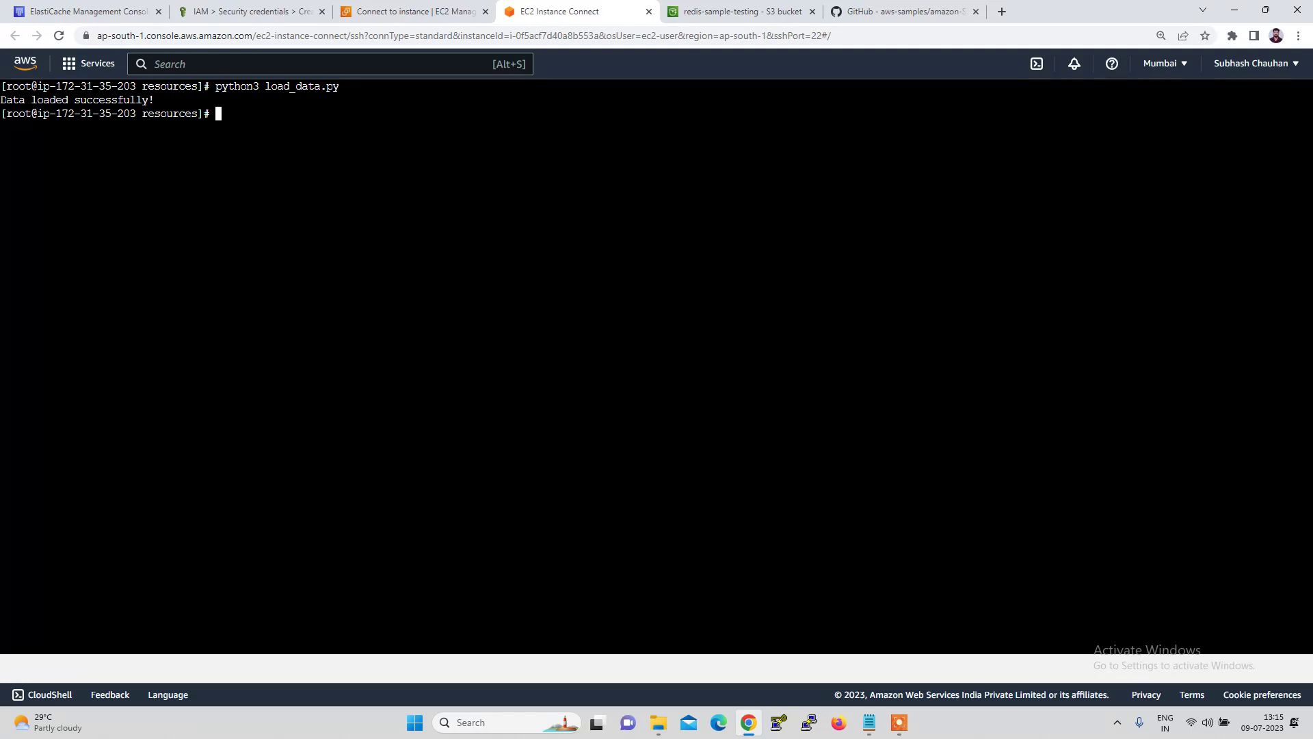
Step: Refresh the object list of the redis-sample-testing S3 bucket and look through the loaded text files
left_click(722, 12)
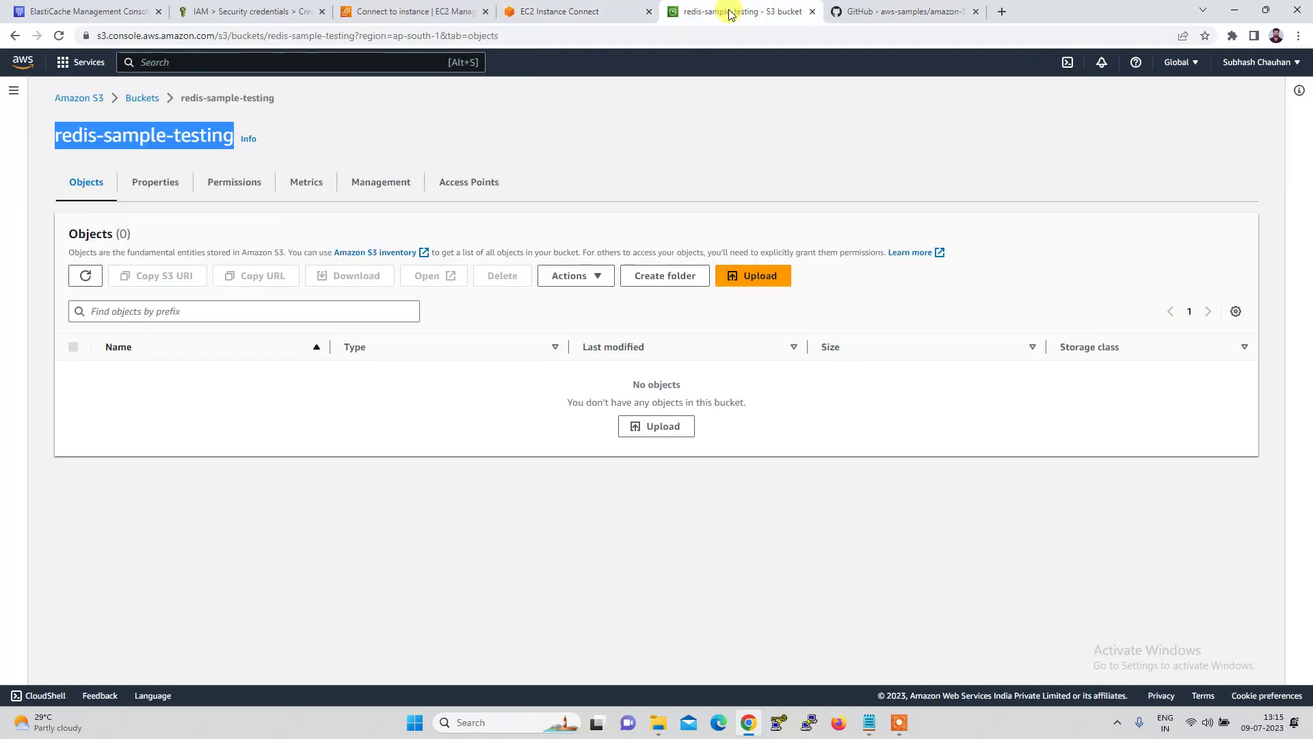
left_click(86, 277)
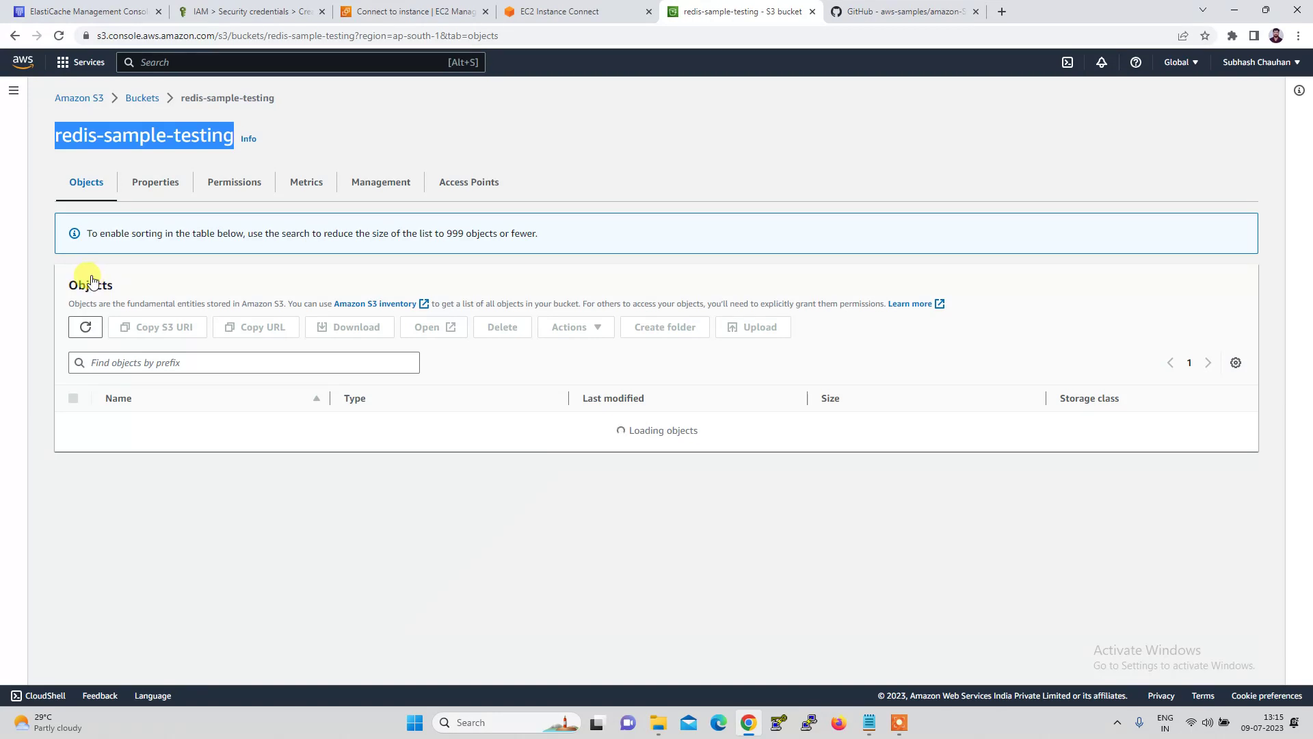
scroll(244, 467, "down", 7)
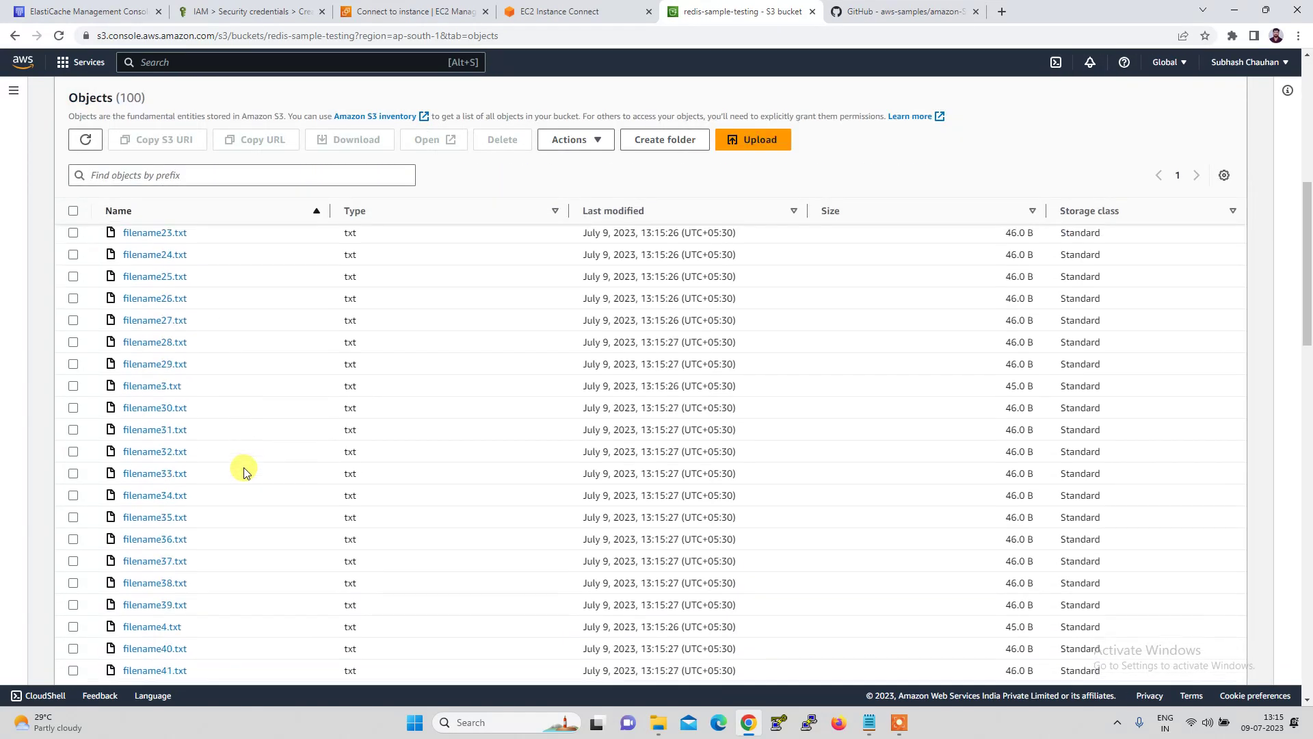
scroll(243, 466, "down", 20)
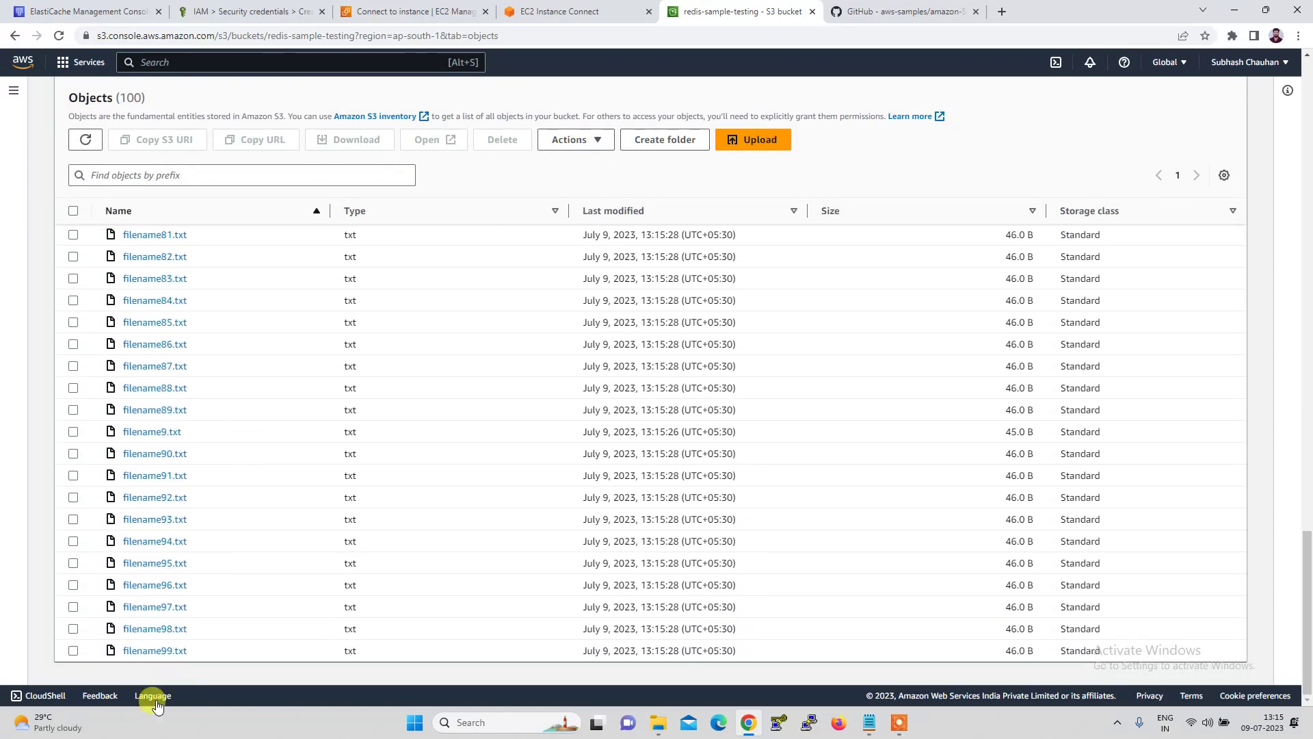
scroll(209, 596, "up", 7)
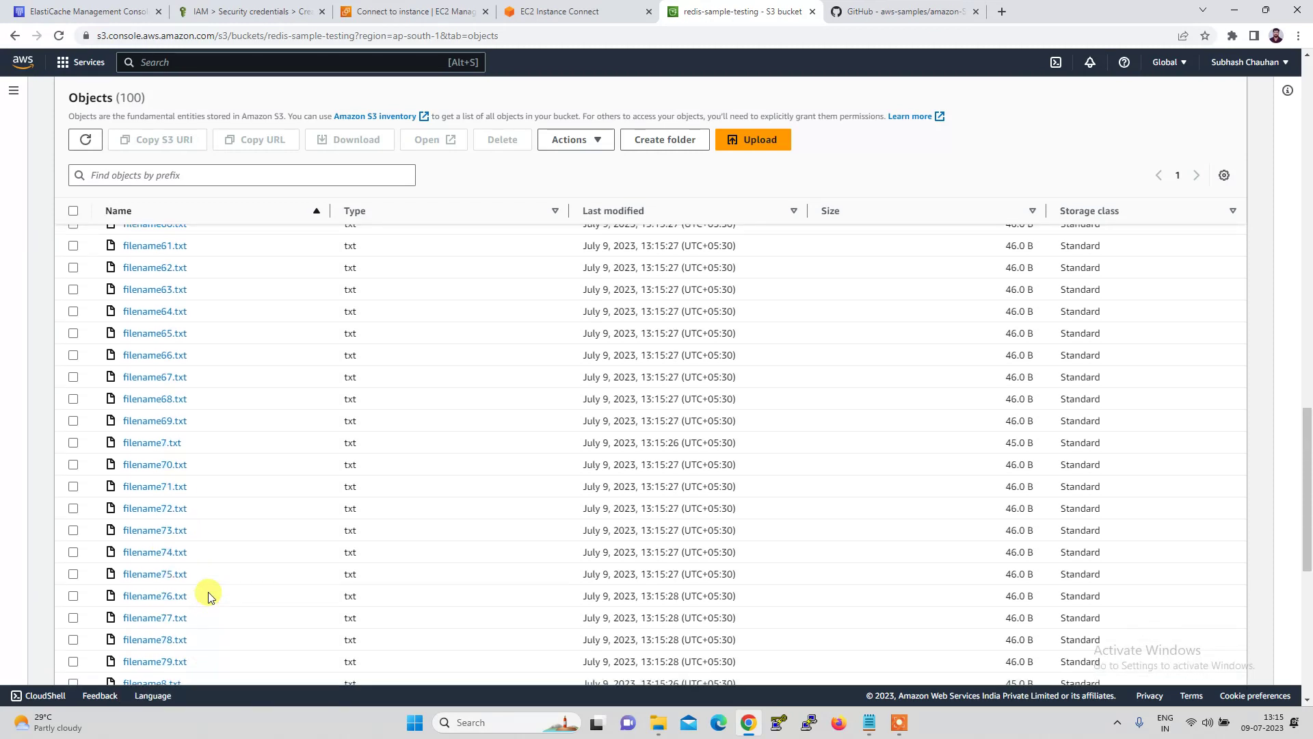
scroll(208, 596, "up", 20)
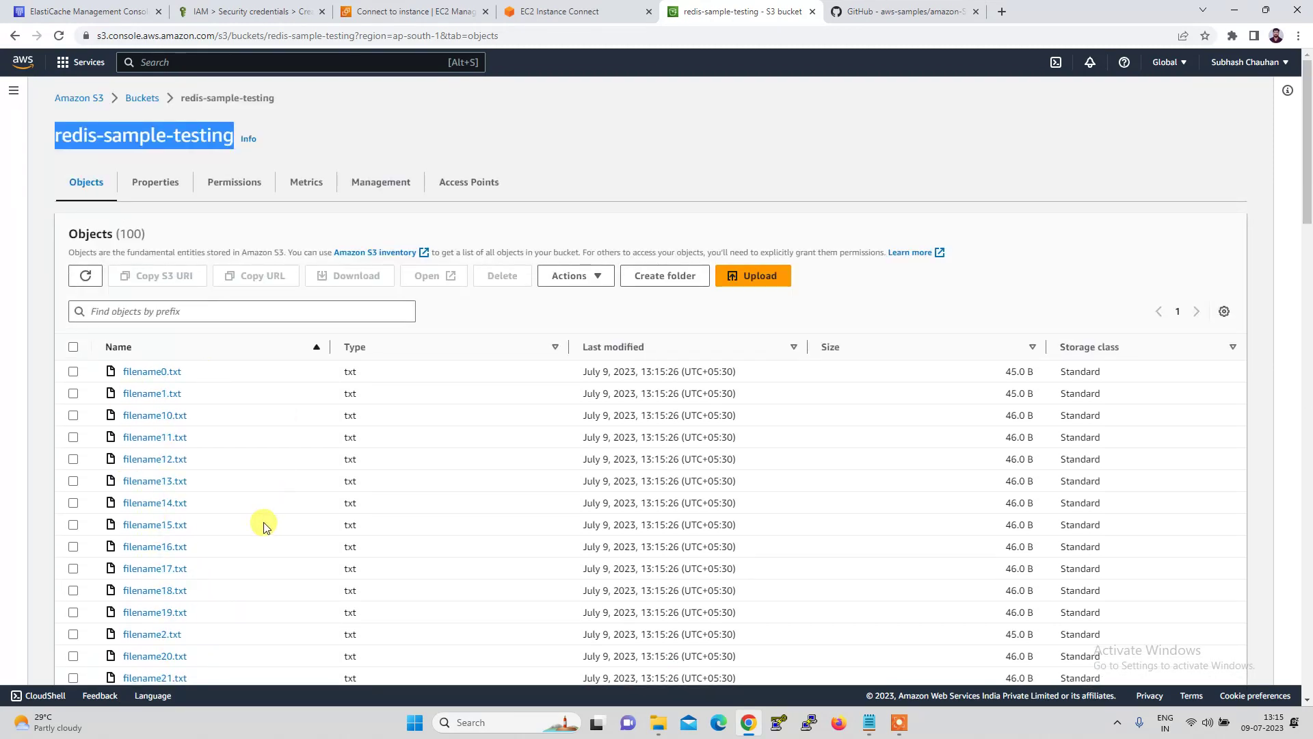
scroll(264, 524, "down", 20)
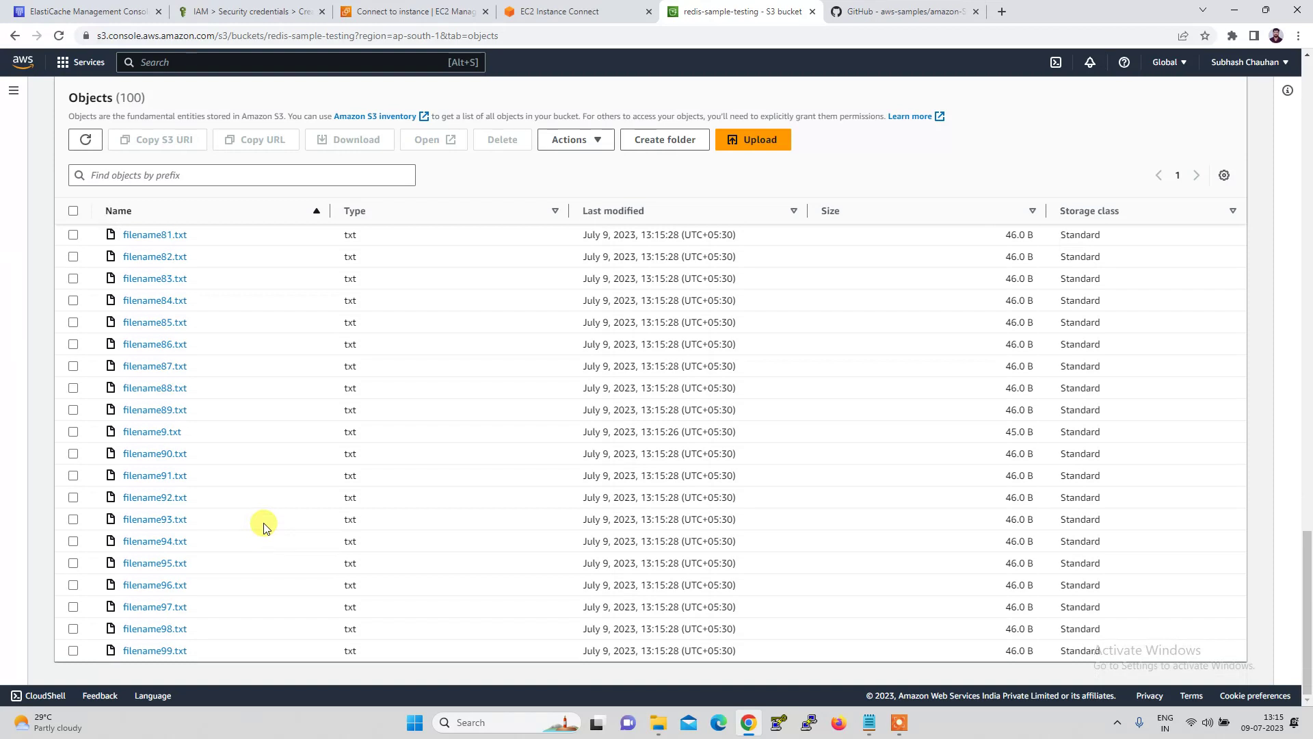
scroll(264, 523, "up", 20)
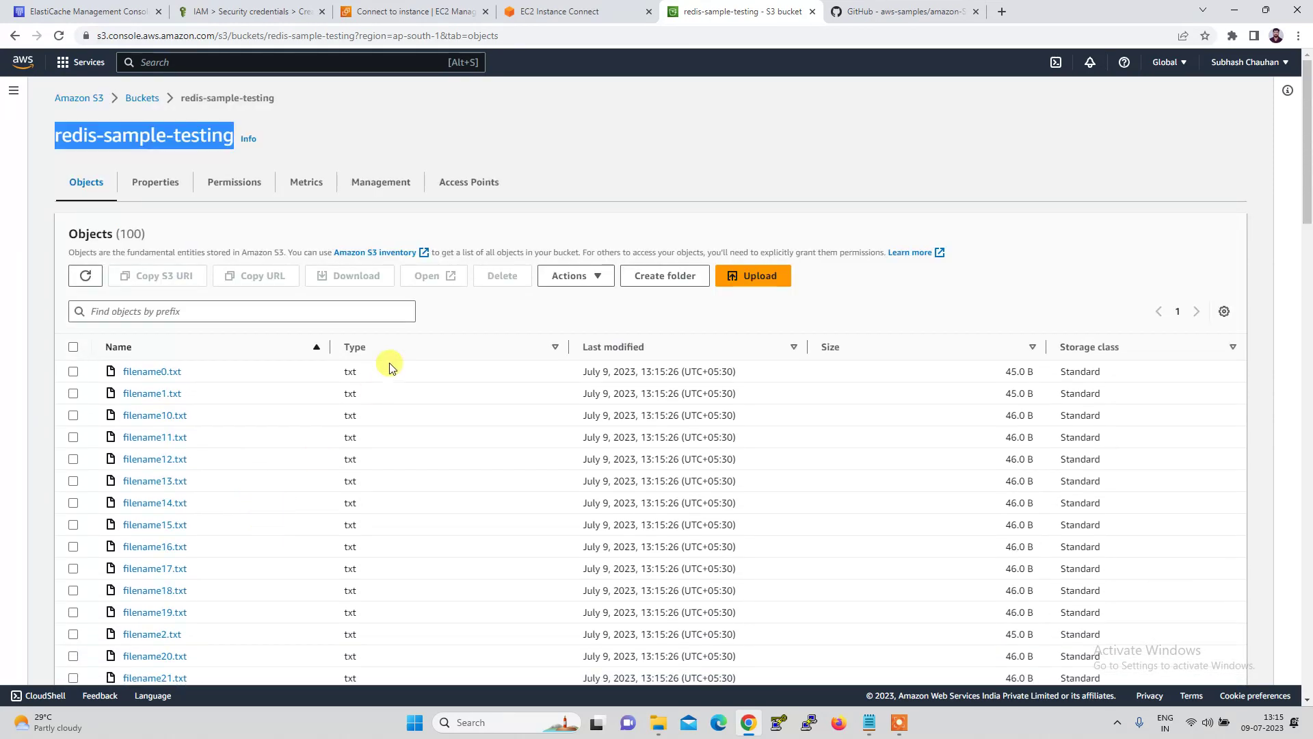
Step: Return to the EC2 terminal, list the resources directory with ls -l, and point out the query_S3.py and query_redis.py scripts
left_click(550, 16)
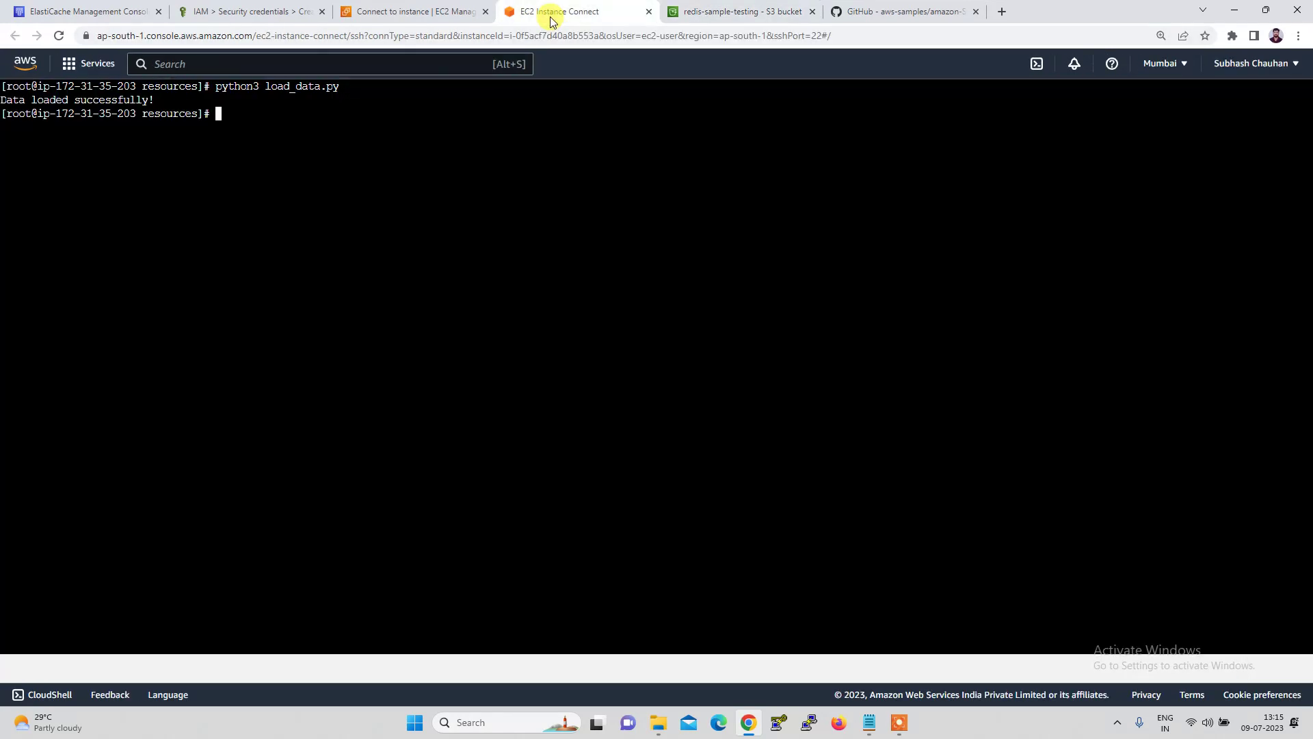
type("ls -l")
key("Return")
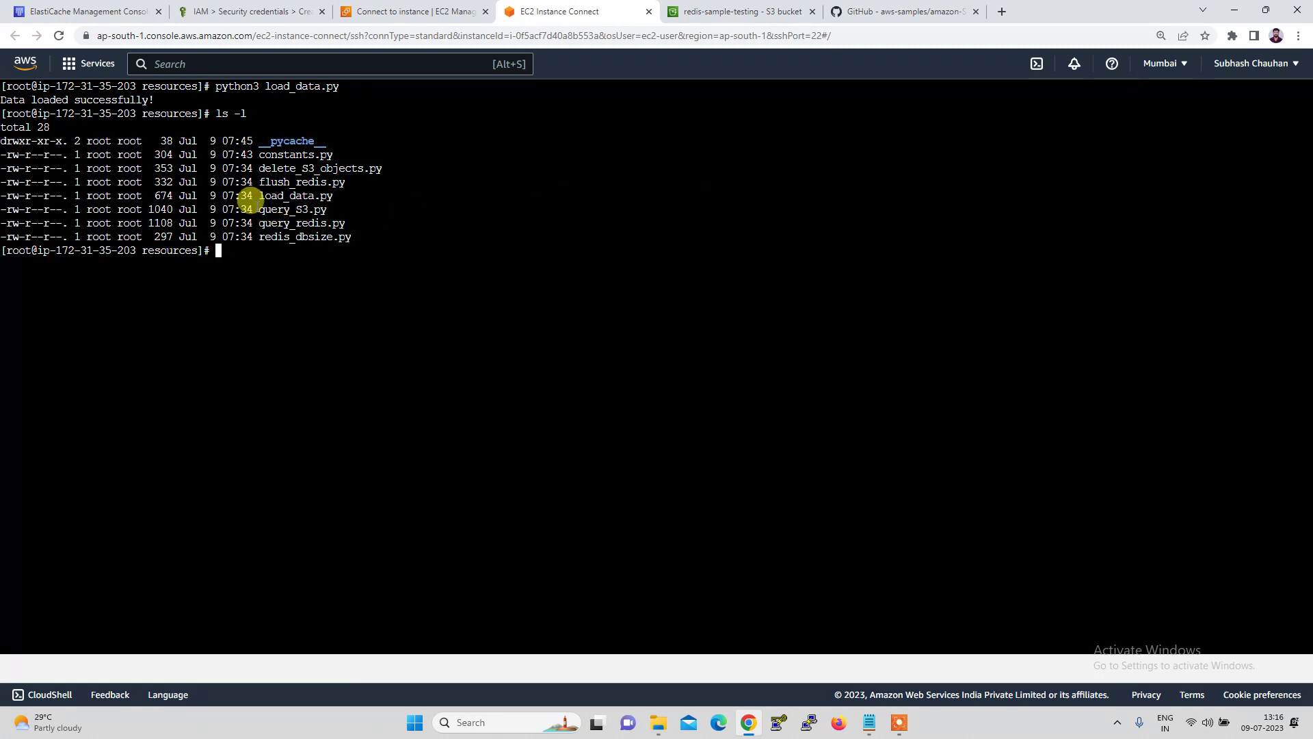
double_click(322, 207)
double_click(340, 219)
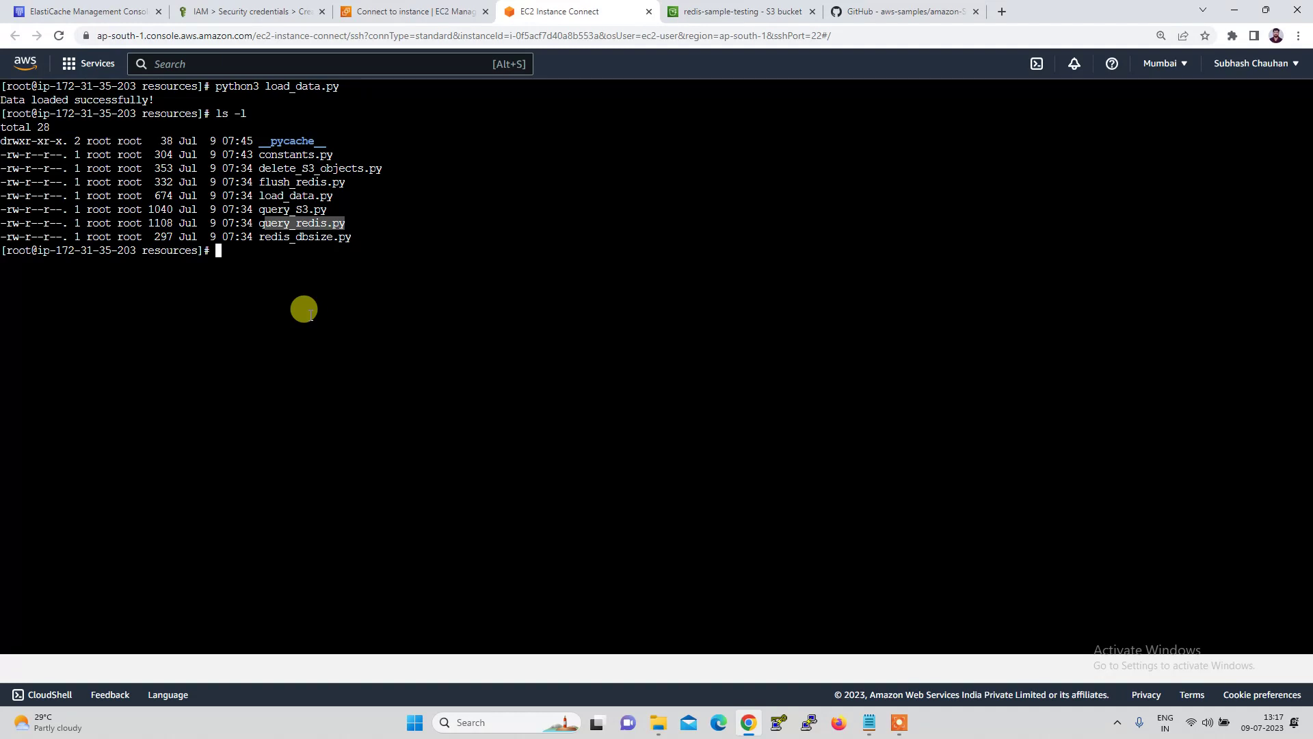
left_click(283, 309)
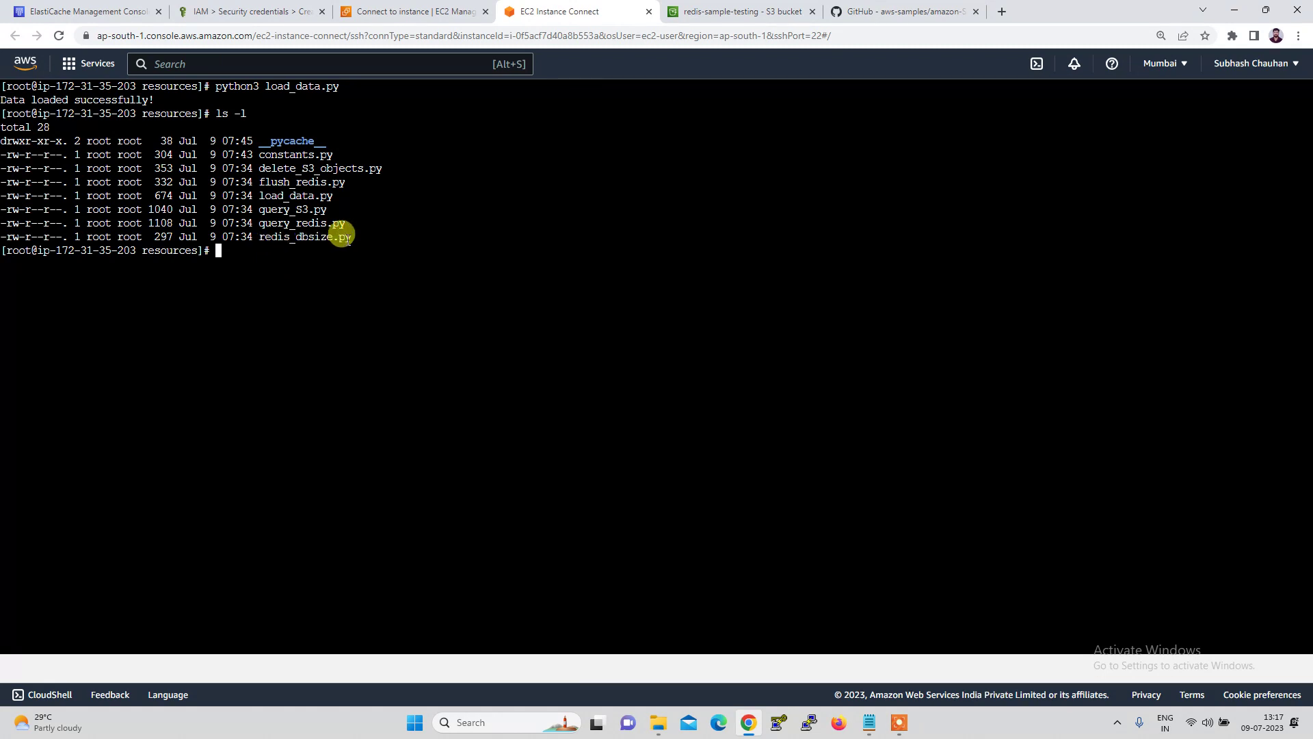
Step: Start entering a Python command at the terminal prompt
type("pyhto")
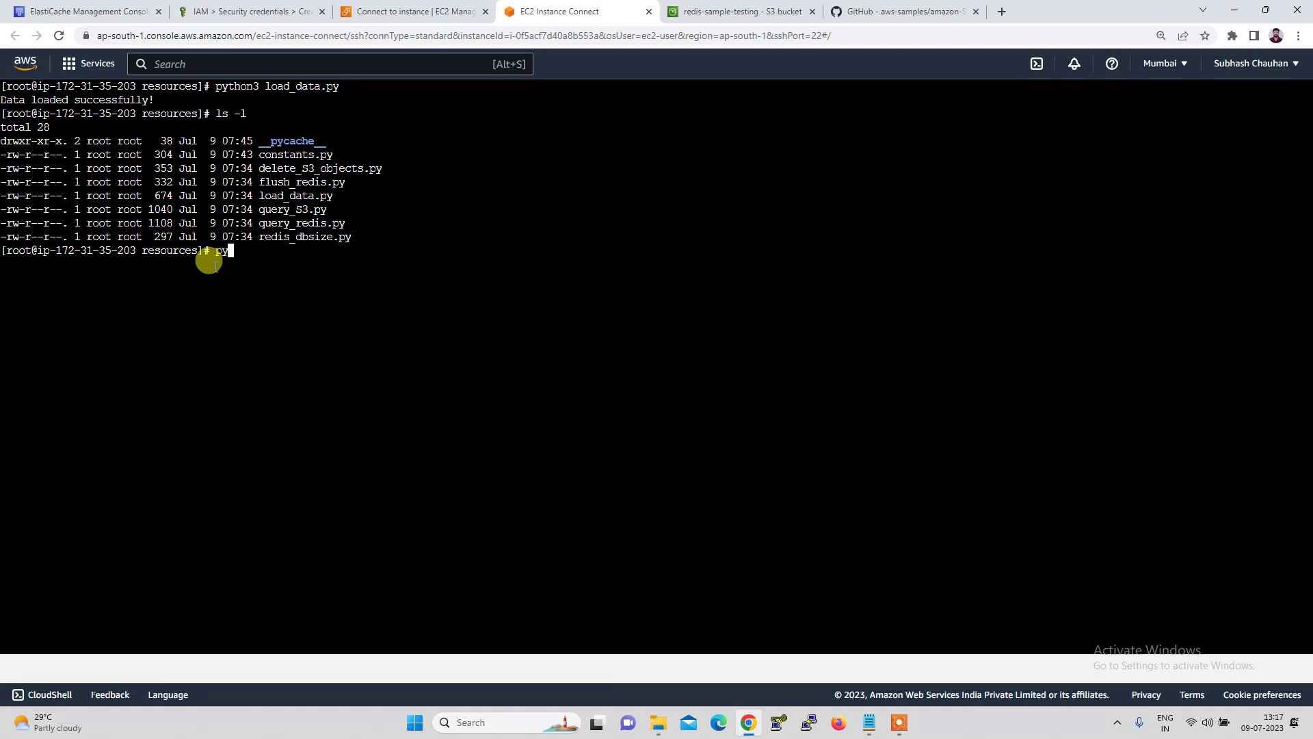